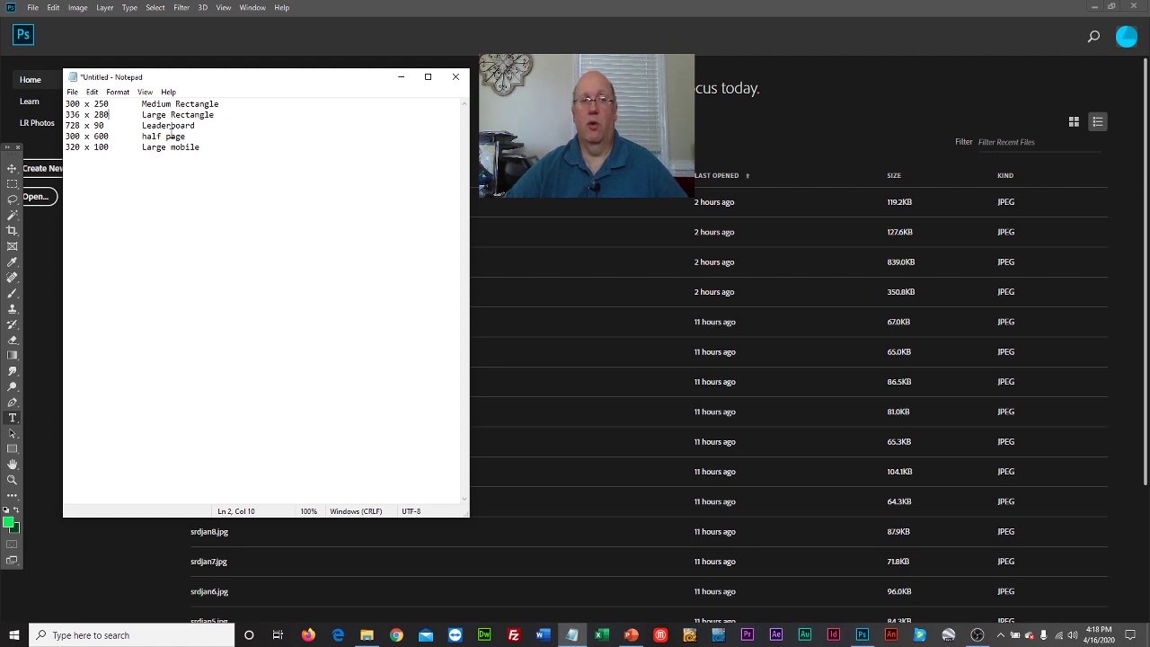
Highlight the 300 x 600 half page line in the notes and switch to Photoshop.
{"action": "left_click", "coordinate": [171, 136]}
{"action": "left_click_drag", "start_coordinate": [194, 136], "coordinate": [66, 135]}
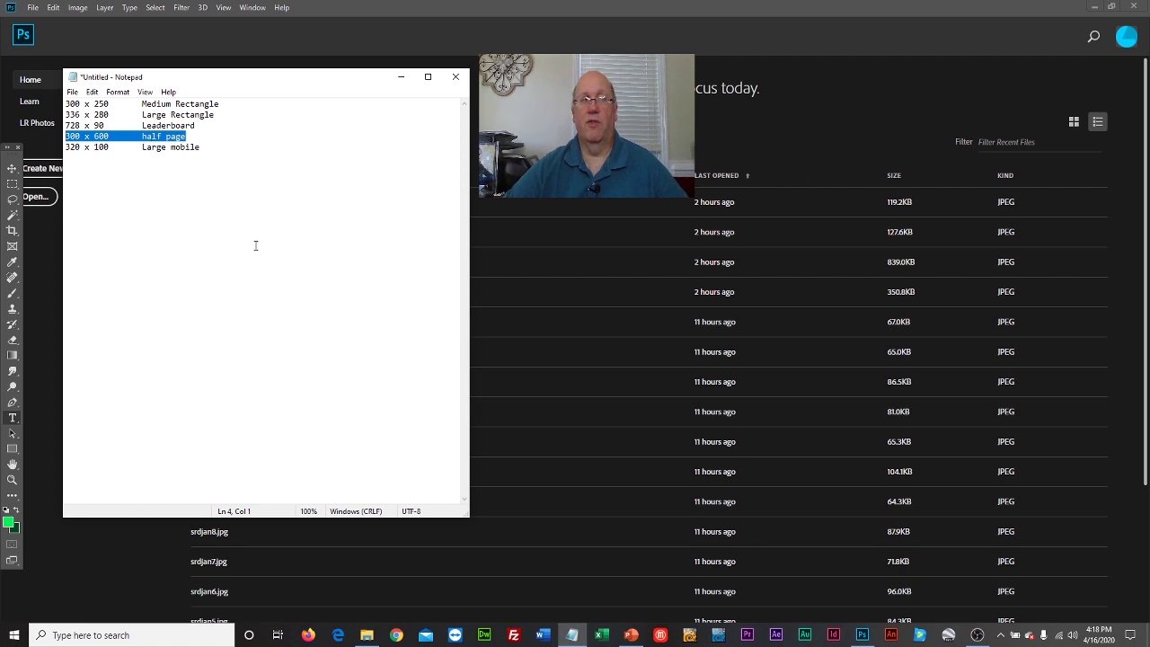
{"action": "left_click", "coordinate": [419, 11]}
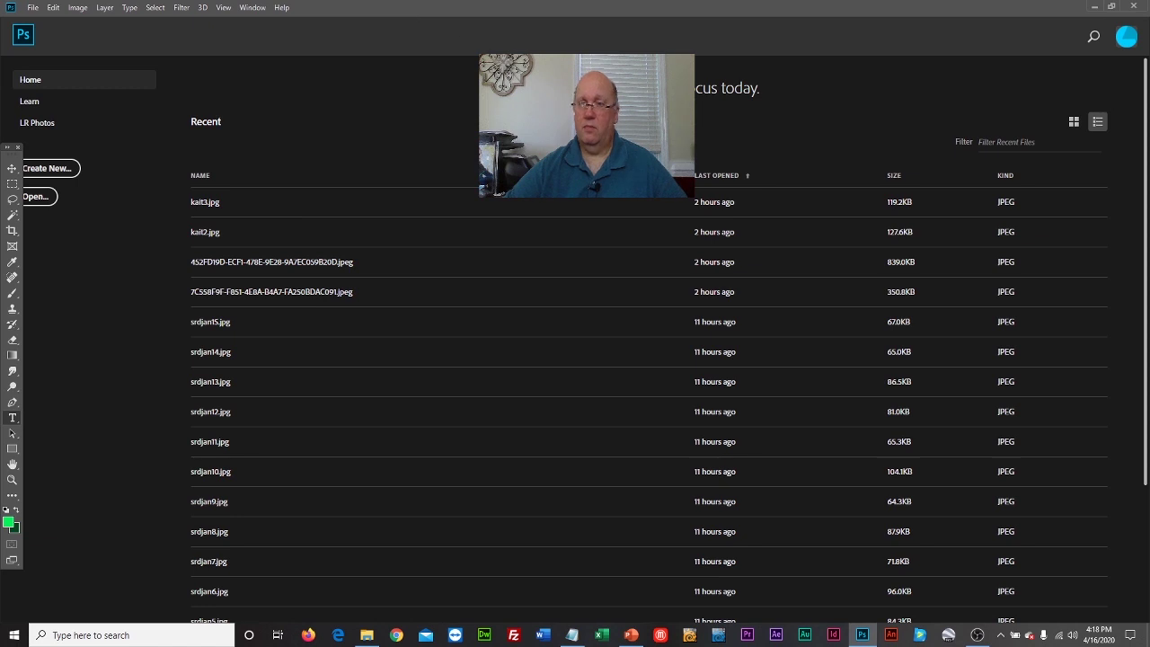
Create a new document 300 pixels wide and 600 pixels high at 72 pixels/inch with a white background.
{"action": "left_click", "coordinate": [64, 170]}
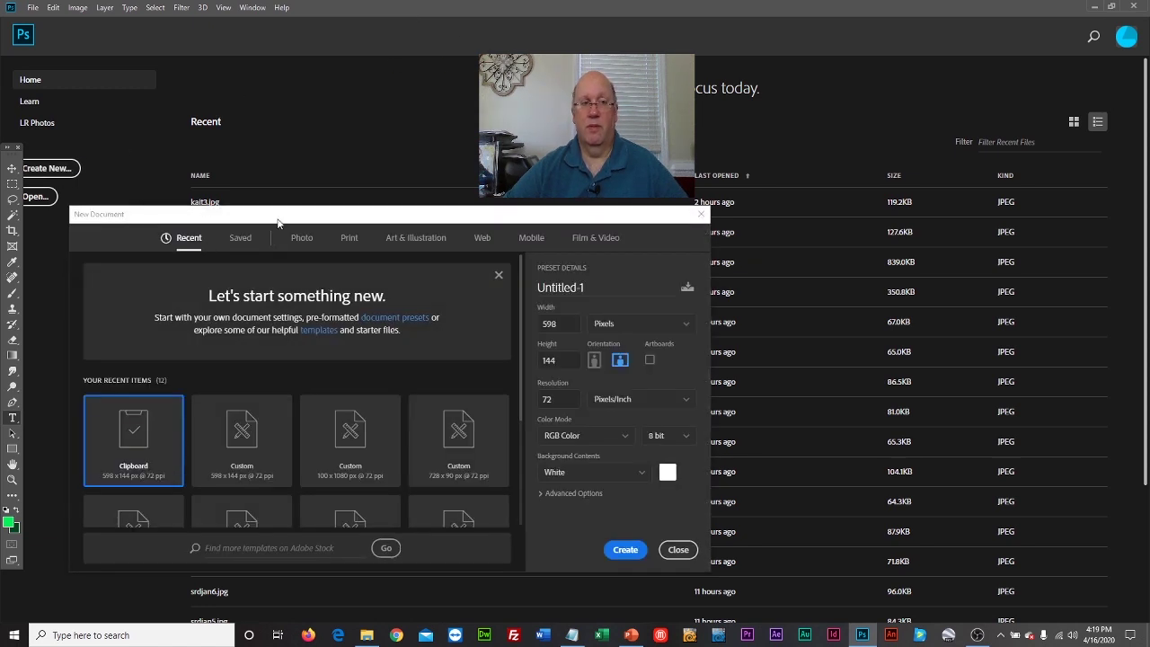
{"action": "left_click_drag", "start_coordinate": [299, 215], "coordinate": [277, 203]}
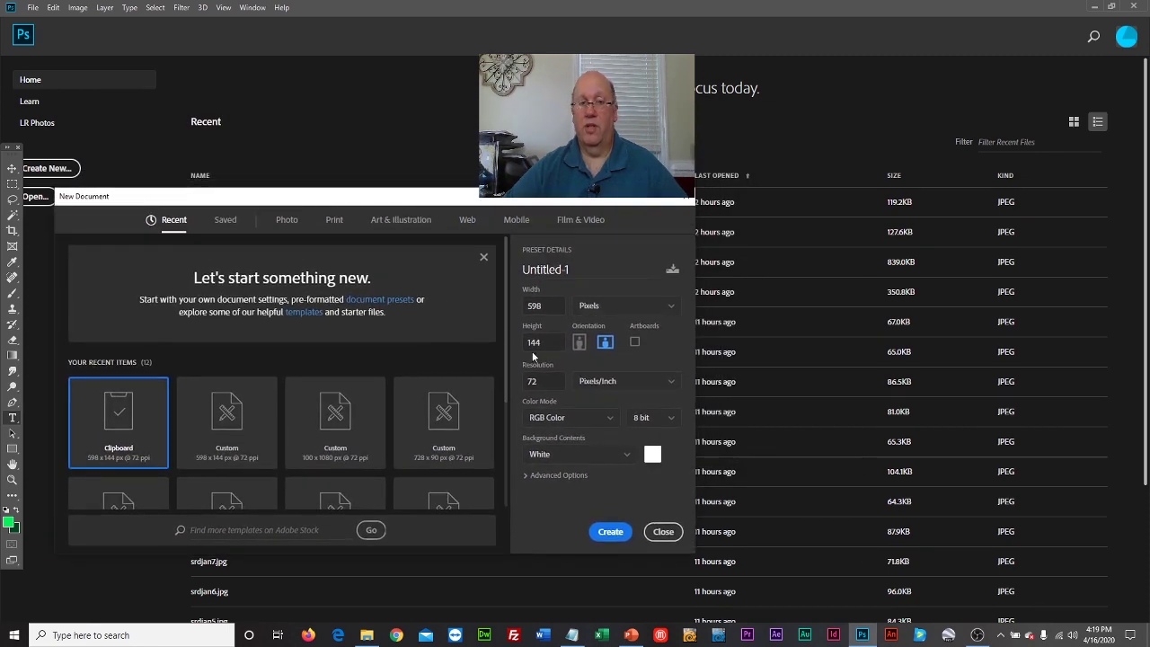
{"action": "left_click_drag", "start_coordinate": [549, 342], "coordinate": [520, 341]}
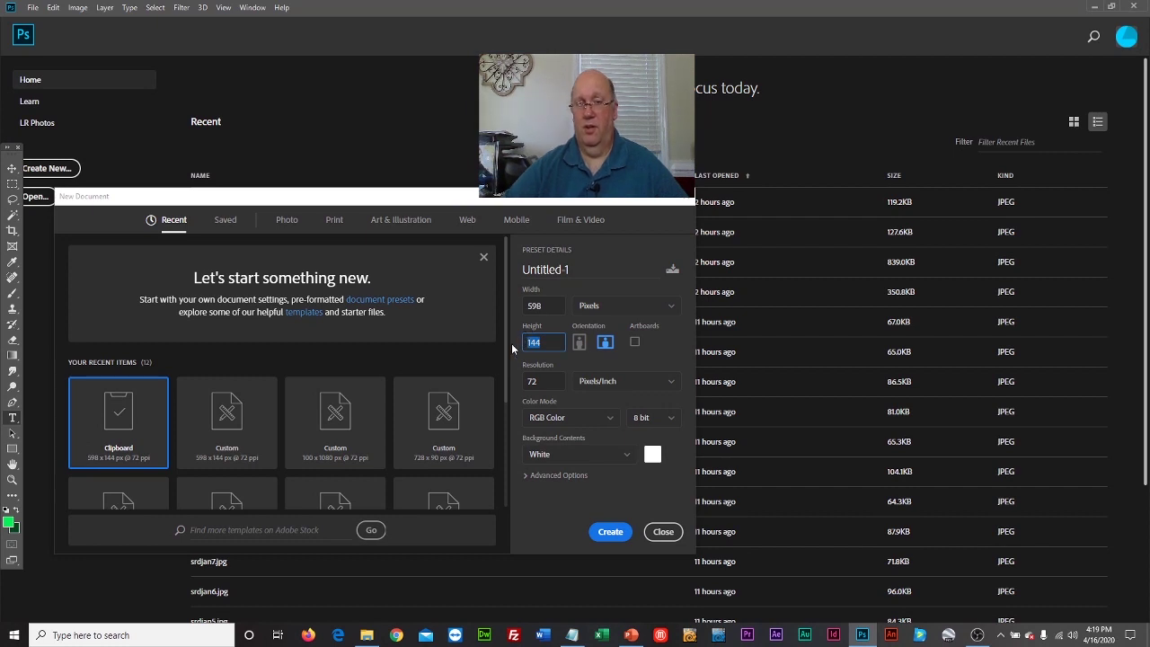
{"action": "type", "text": "600"}
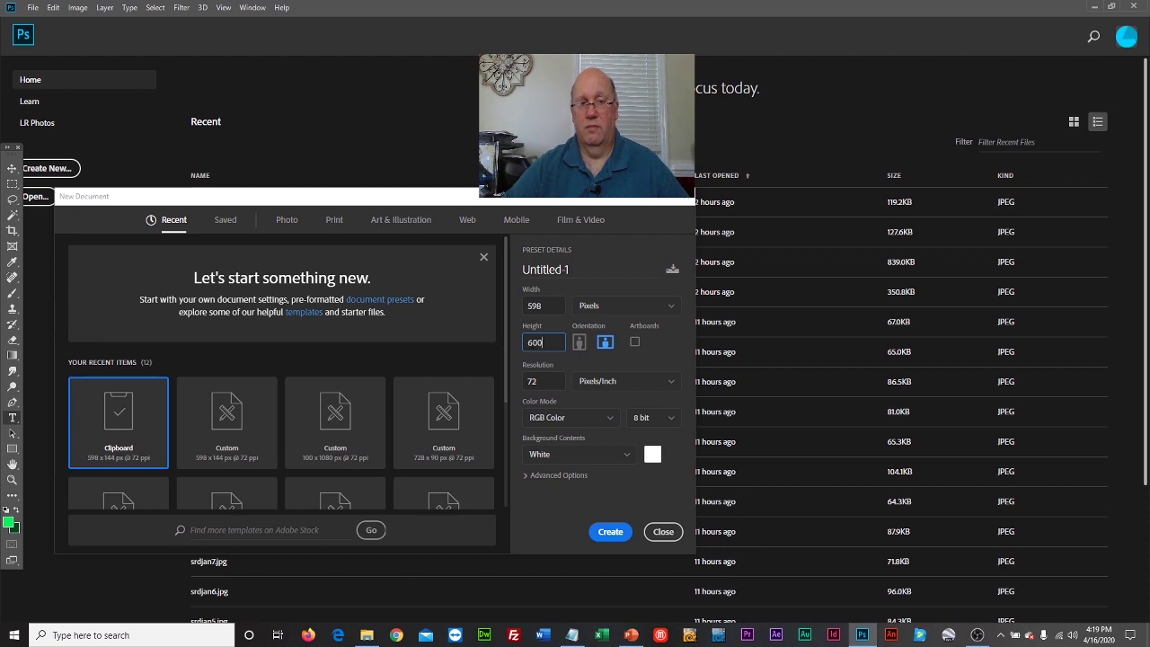
{"action": "left_click", "coordinate": [562, 306]}
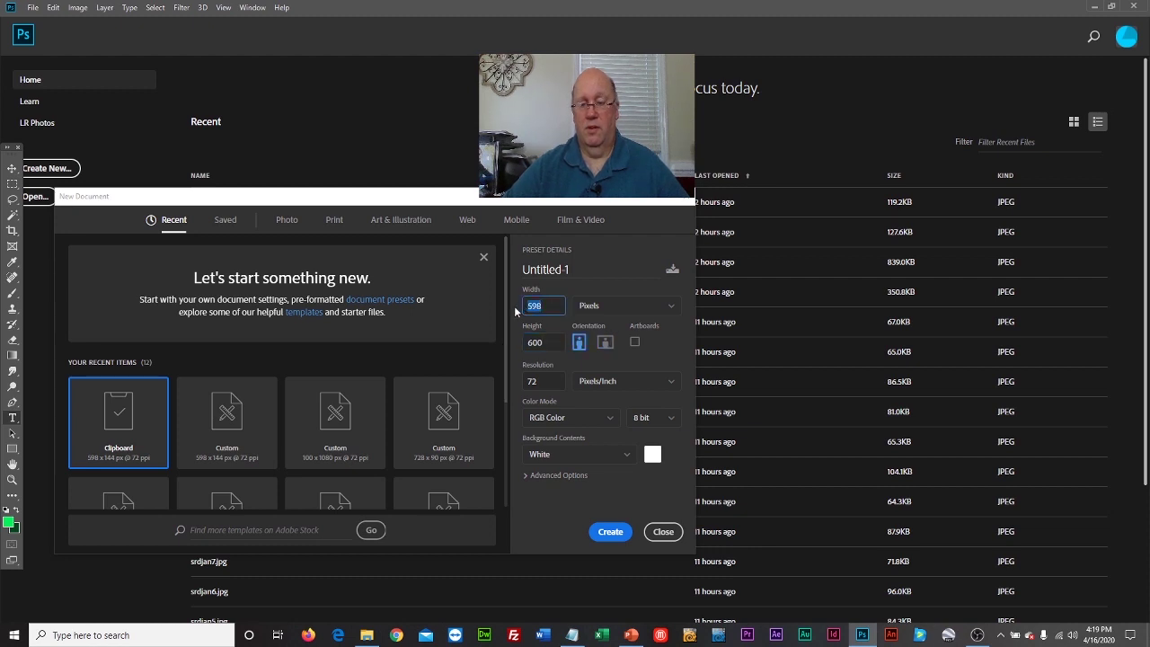
{"action": "type", "text": "300"}
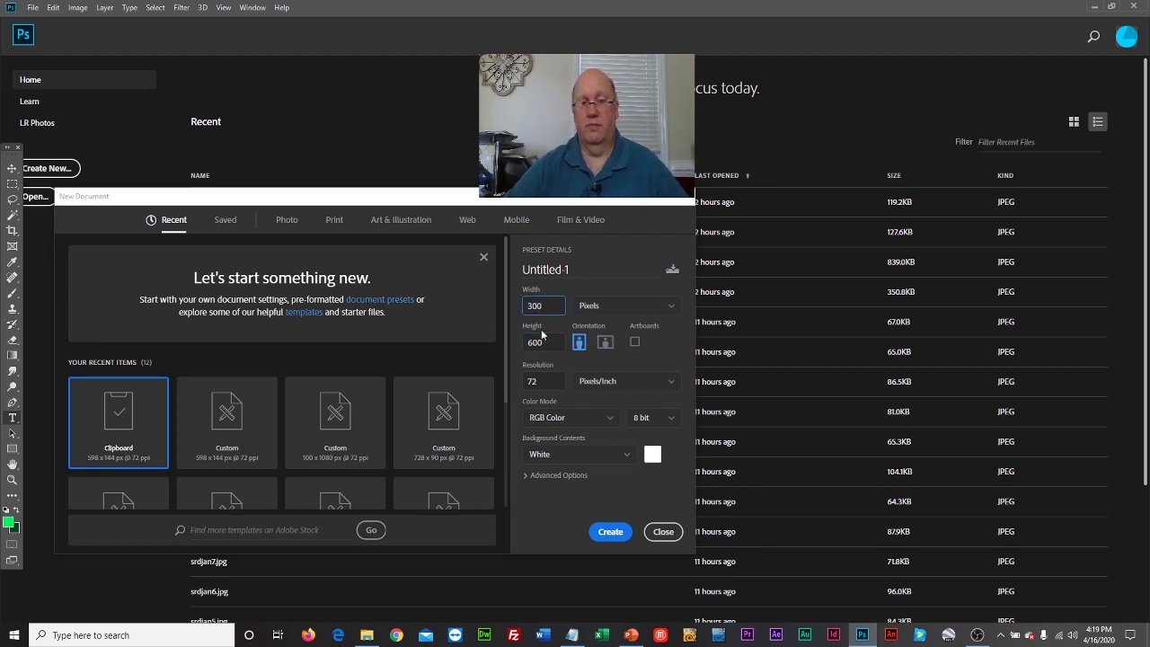
{"action": "left_click", "coordinate": [610, 530]}
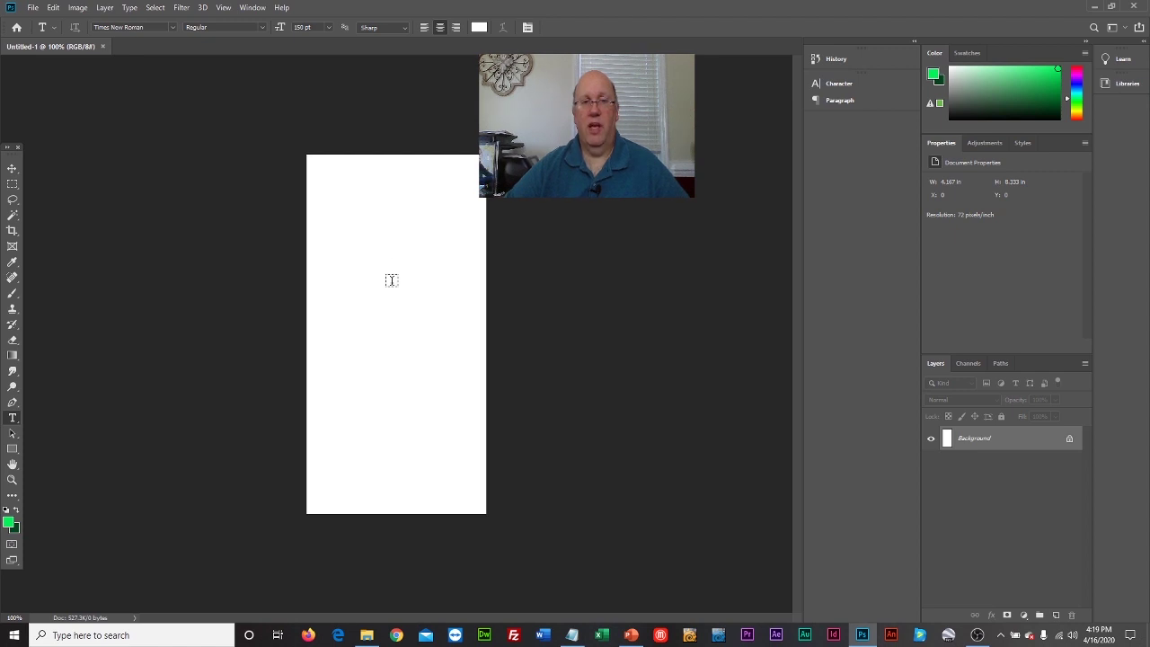
Open all five photos from the banner folder, Biltmore_2_9.jpg through RI_ocean6.jpg.
{"action": "key", "text": "ctrl+o"}
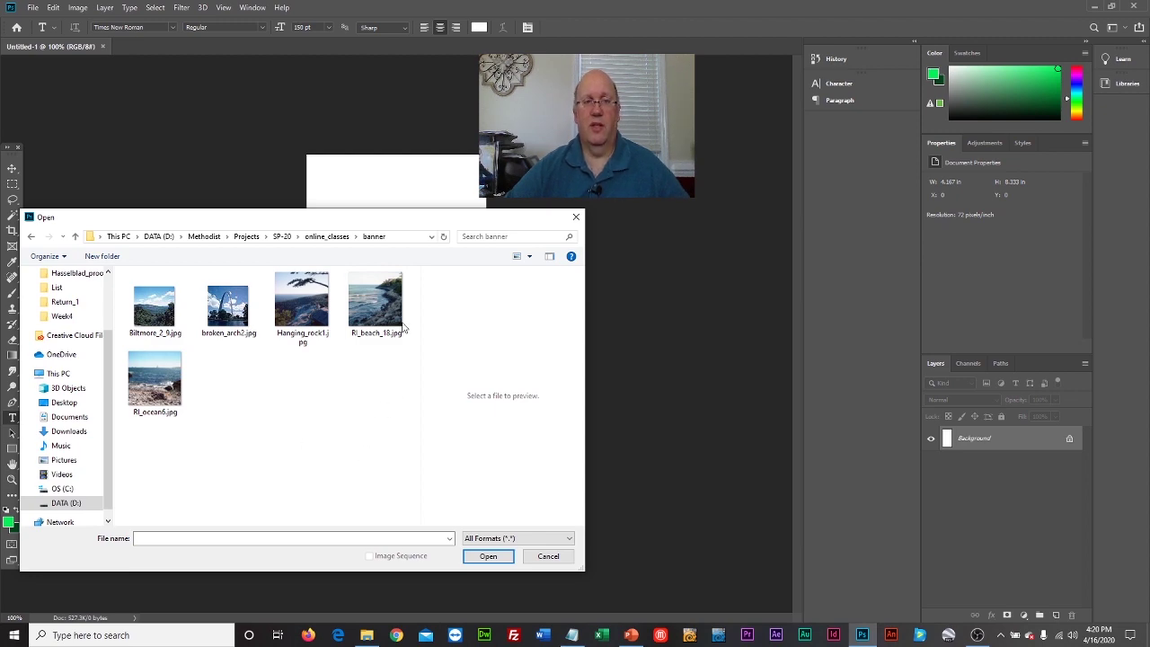
{"action": "left_click_drag", "start_coordinate": [423, 226], "coordinate": [458, 244]}
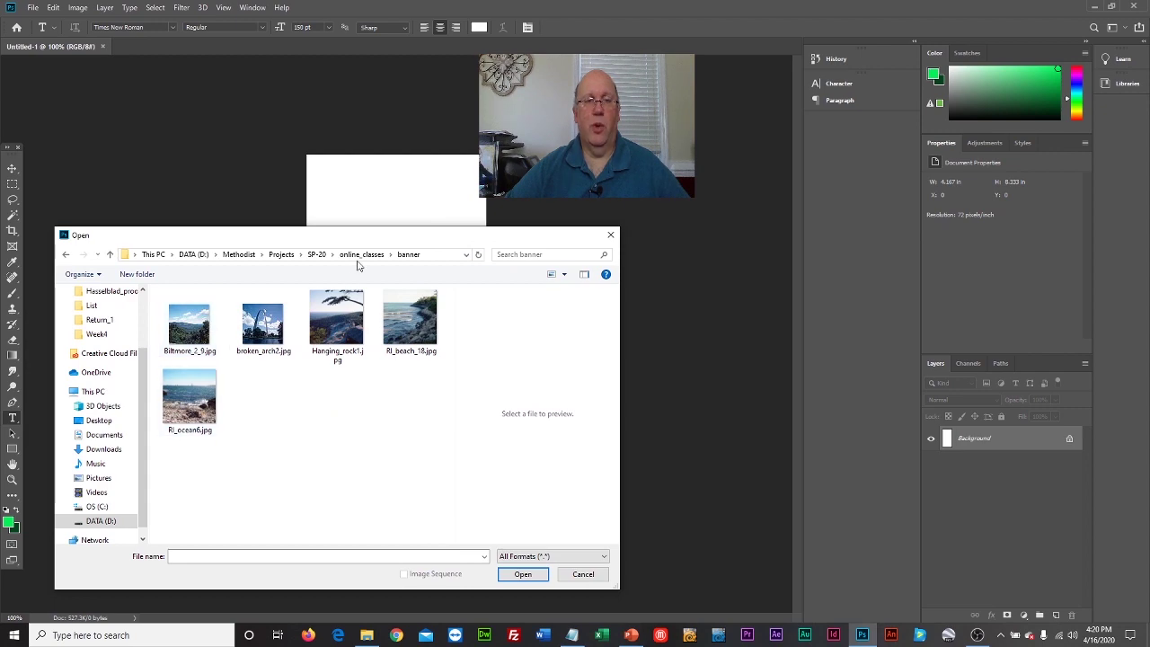
{"action": "left_click_drag", "start_coordinate": [371, 243], "coordinate": [374, 215]}
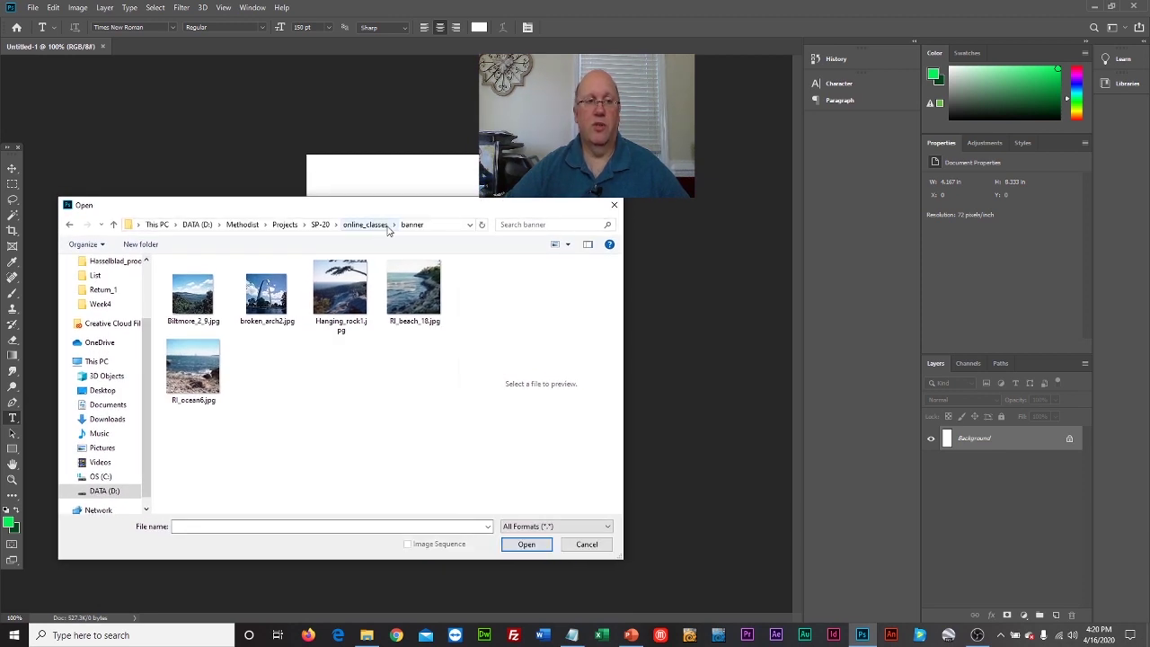
{"action": "left_click", "coordinate": [198, 304]}
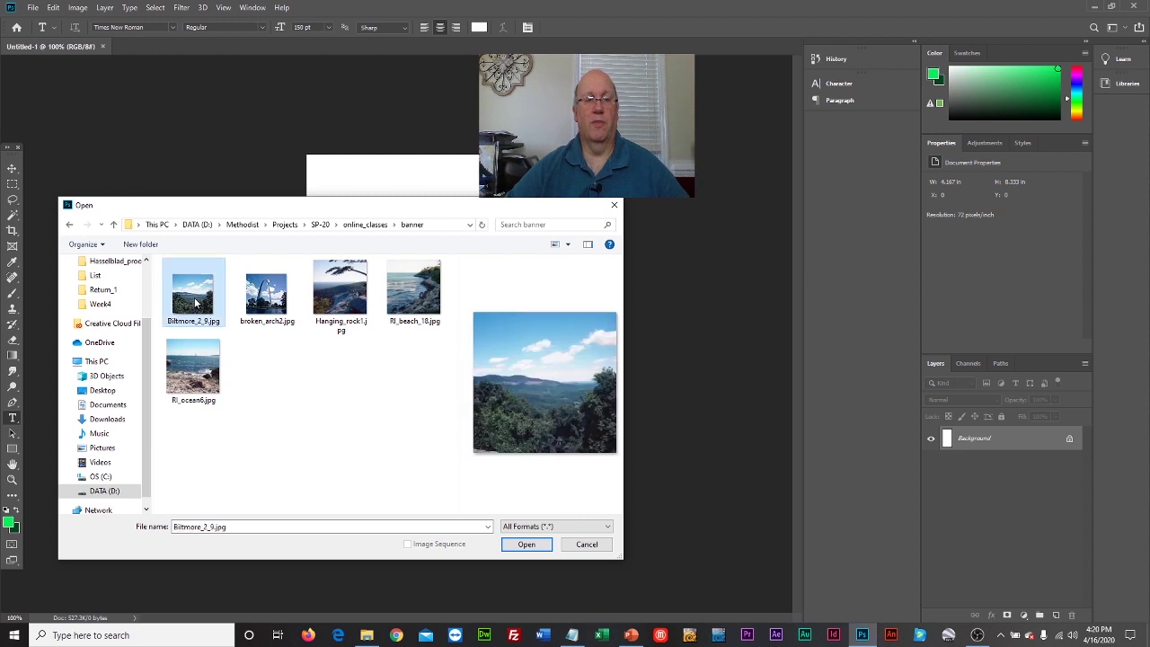
{"action": "left_click", "coordinate": [201, 368], "text": "shift"}
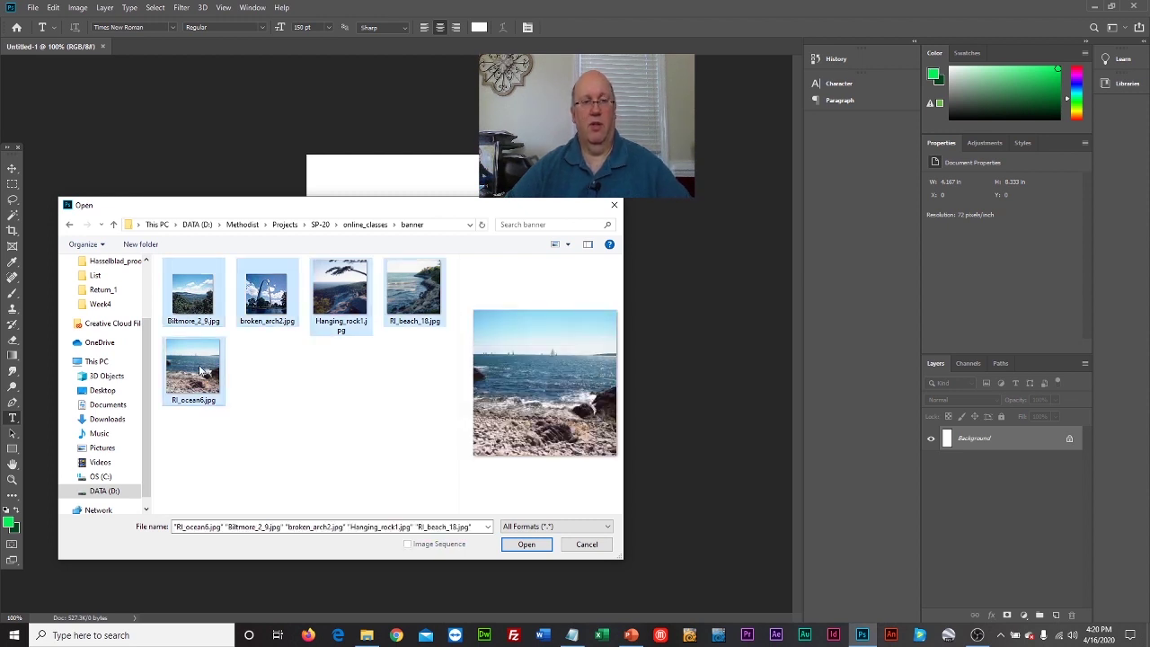
{"action": "left_click", "coordinate": [529, 543]}
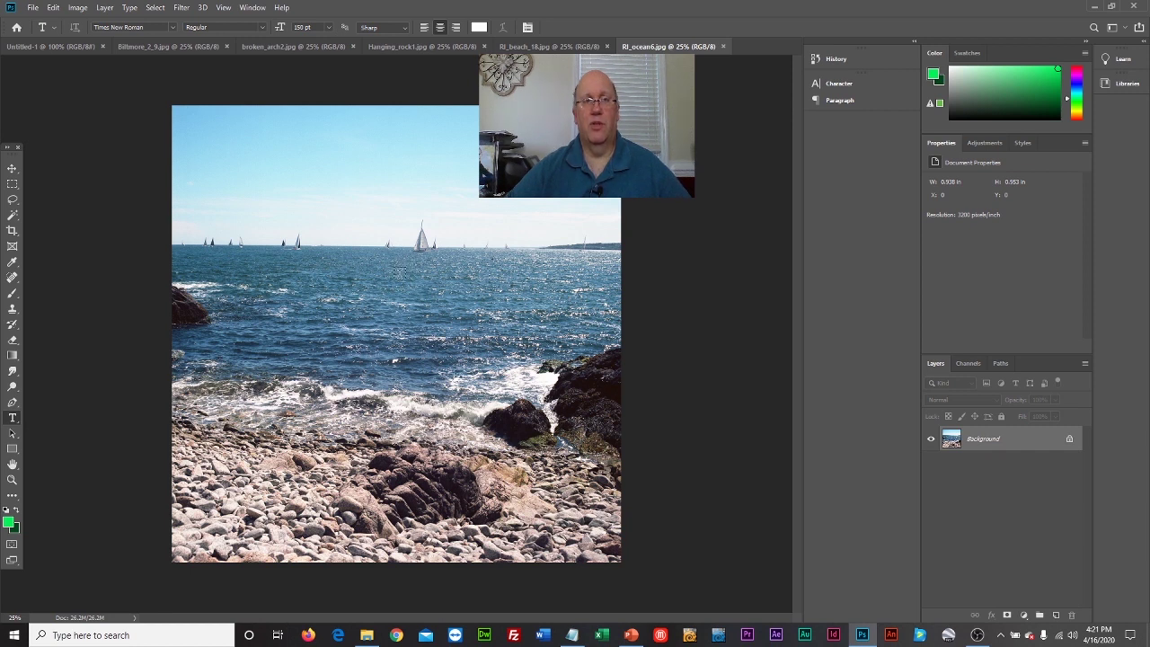
Try a freely sized rectangular marquee over the sky and sailboats in RI_ocean6.jpg, then deselect it.
{"action": "left_click", "coordinate": [12, 186]}
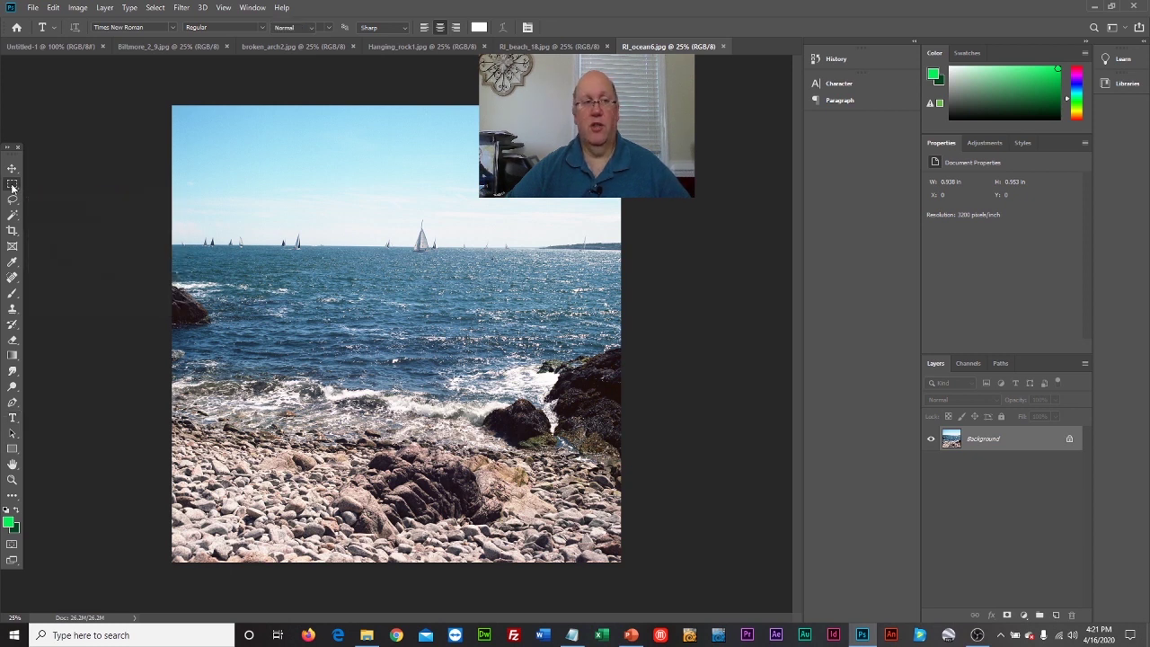
{"action": "left_click_drag", "start_coordinate": [231, 150], "coordinate": [469, 317]}
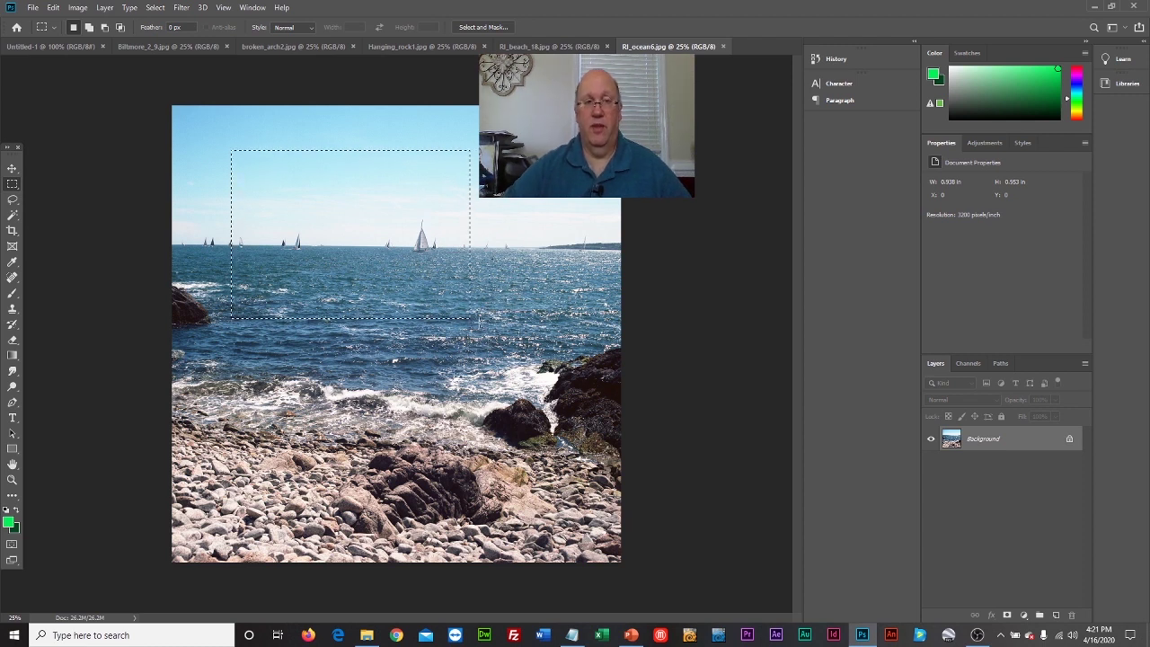
{"action": "left_click", "coordinate": [508, 202]}
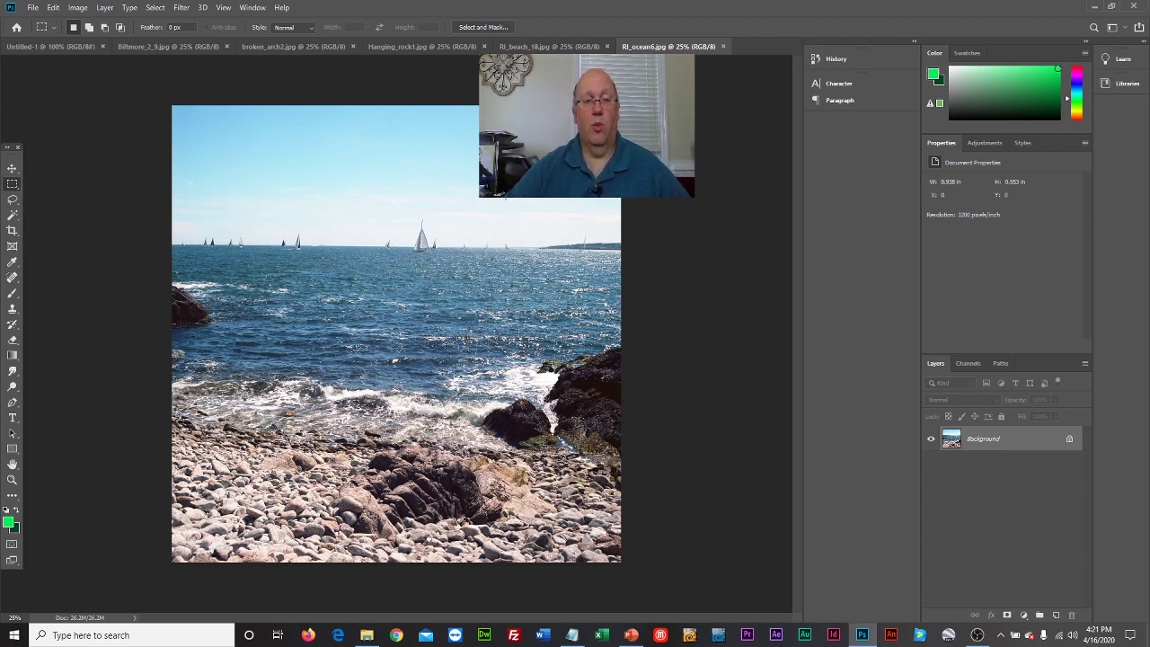
Set the marquee to Fixed Size, 300 px wide by 600 px high, and place it around the large sailboat in RI_ocean6.jpg.
{"action": "left_click", "coordinate": [45, 47]}
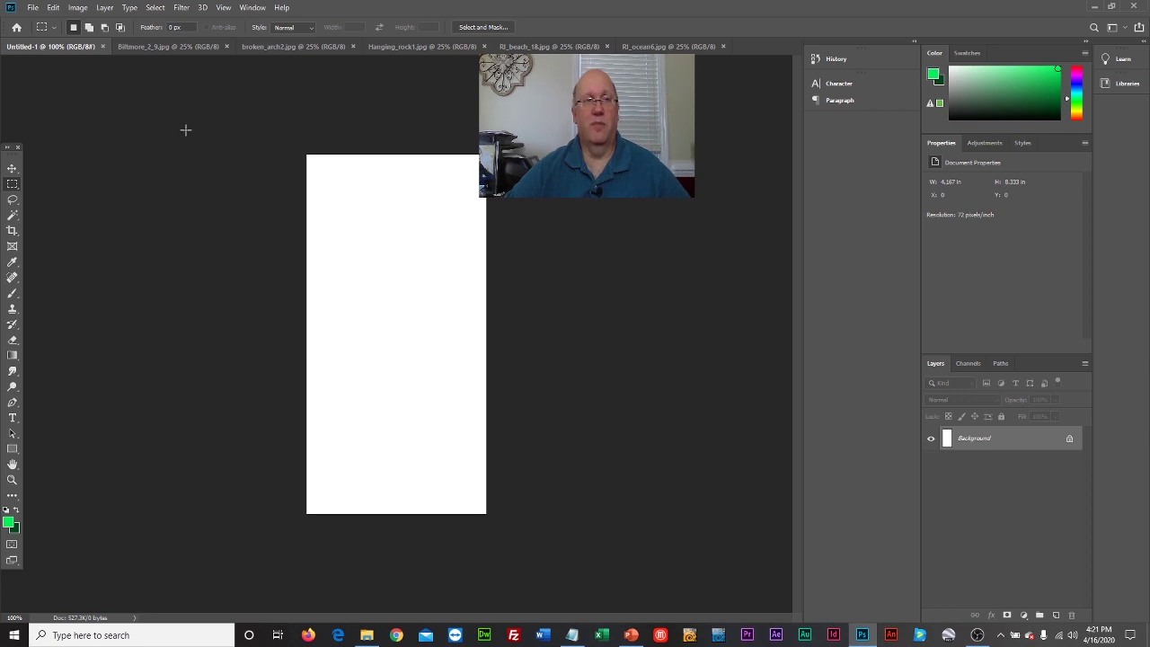
{"action": "left_click", "coordinate": [660, 47]}
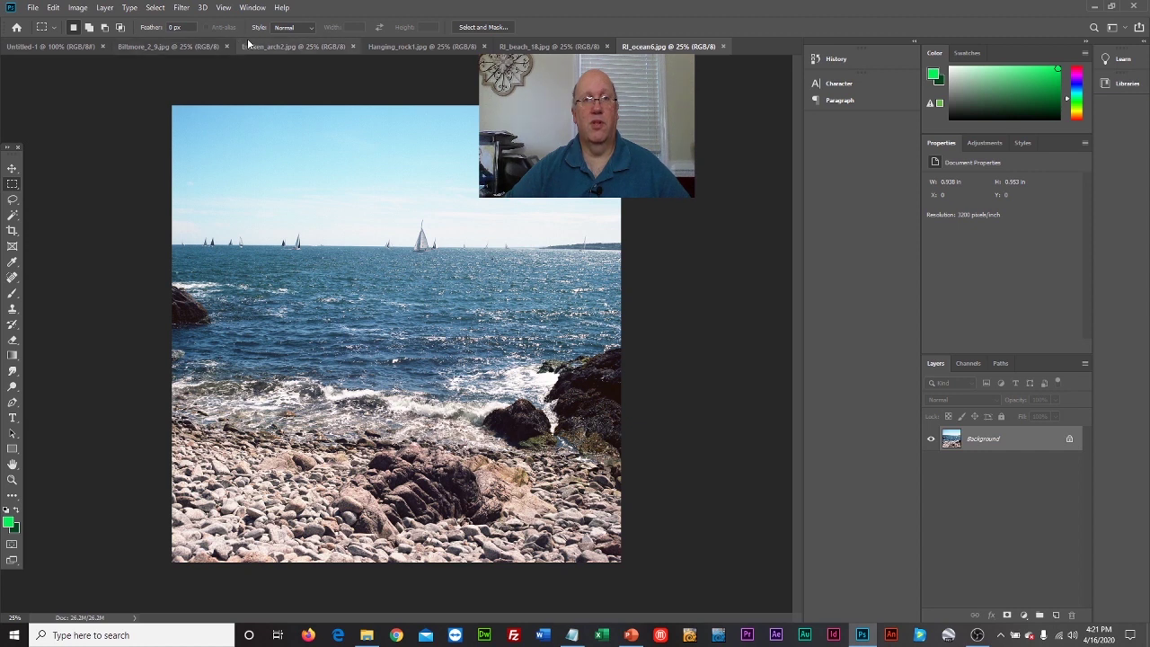
{"action": "left_click", "coordinate": [310, 27]}
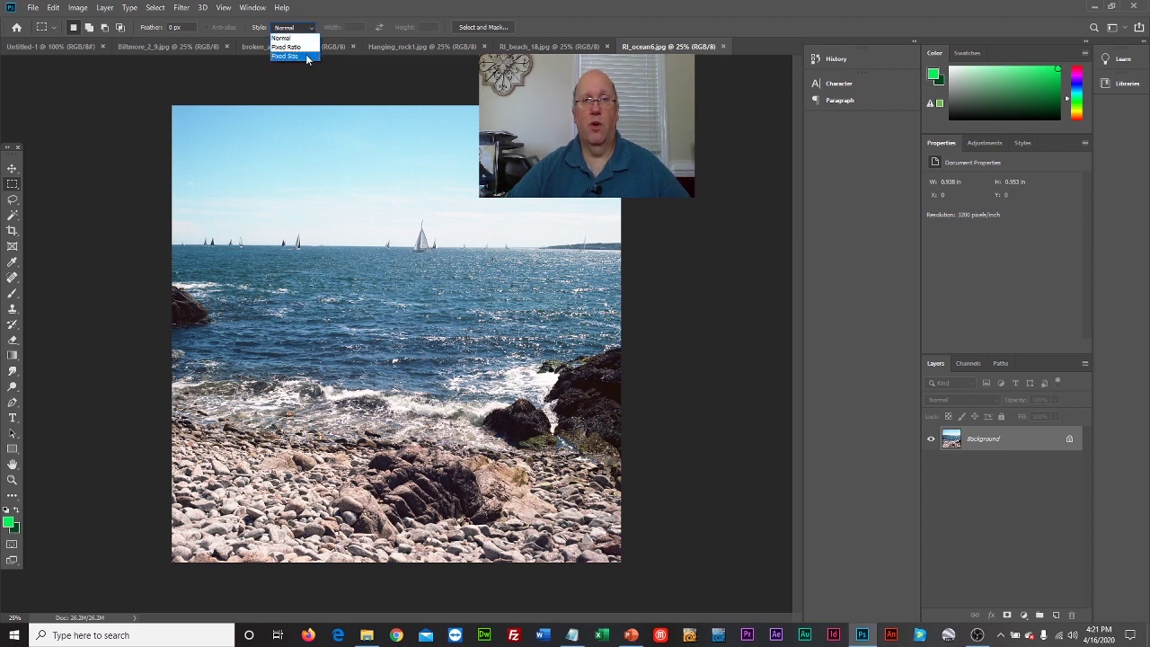
{"action": "left_click", "coordinate": [307, 56]}
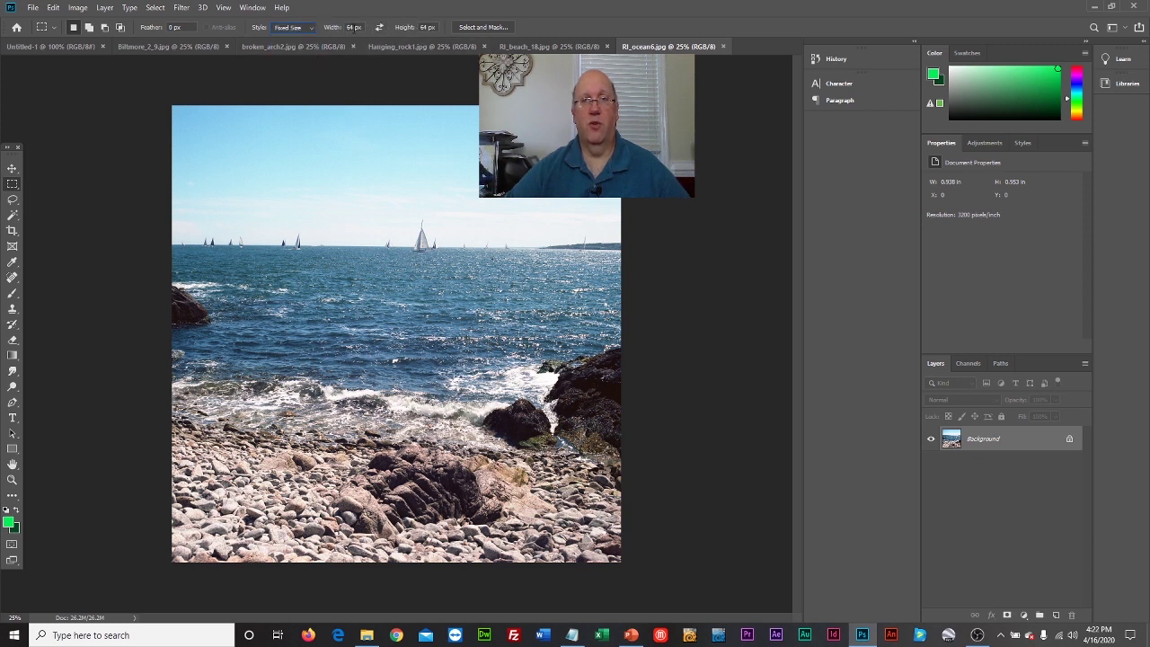
{"action": "left_click", "coordinate": [351, 27]}
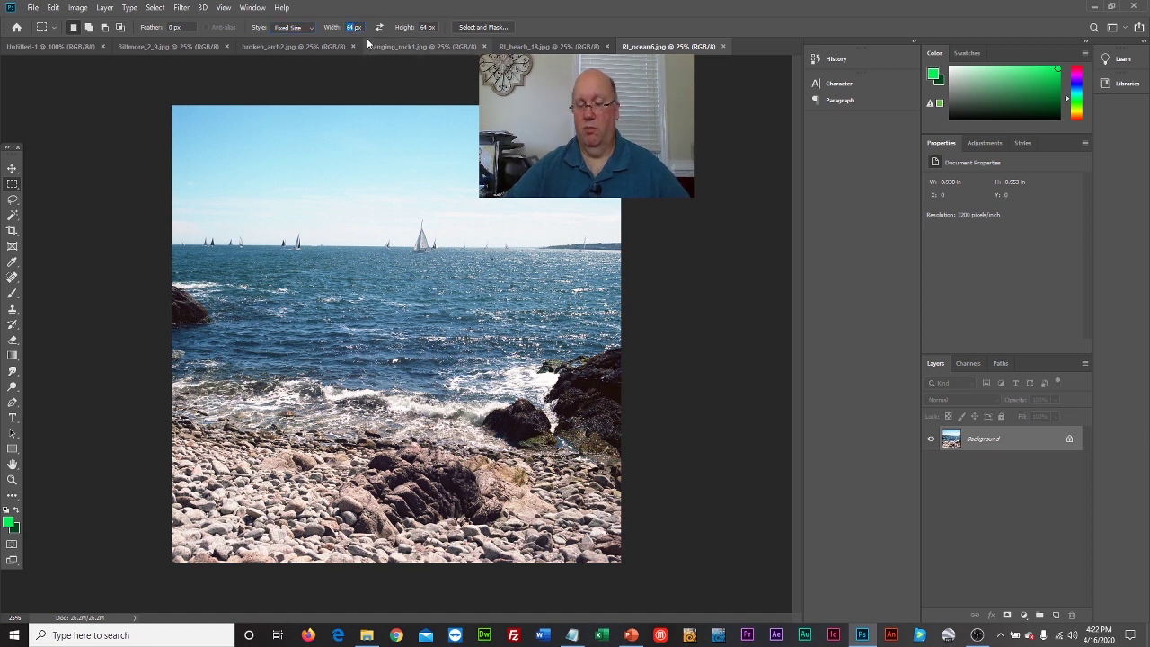
{"action": "type", "text": "300"}
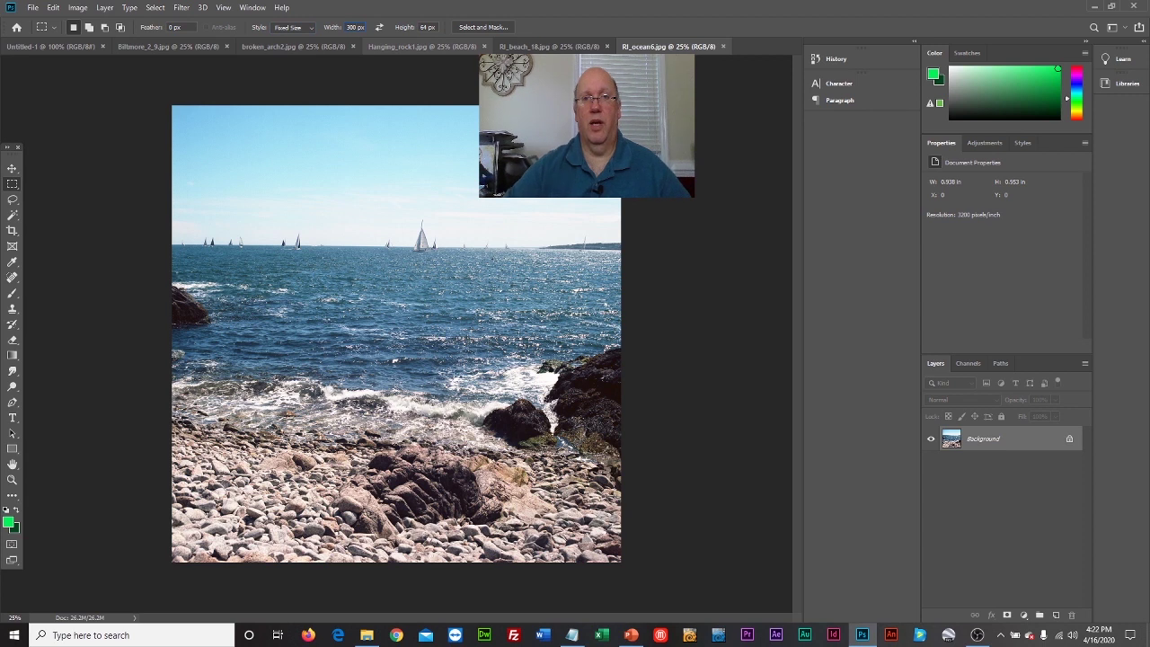
{"action": "left_click", "coordinate": [419, 27]}
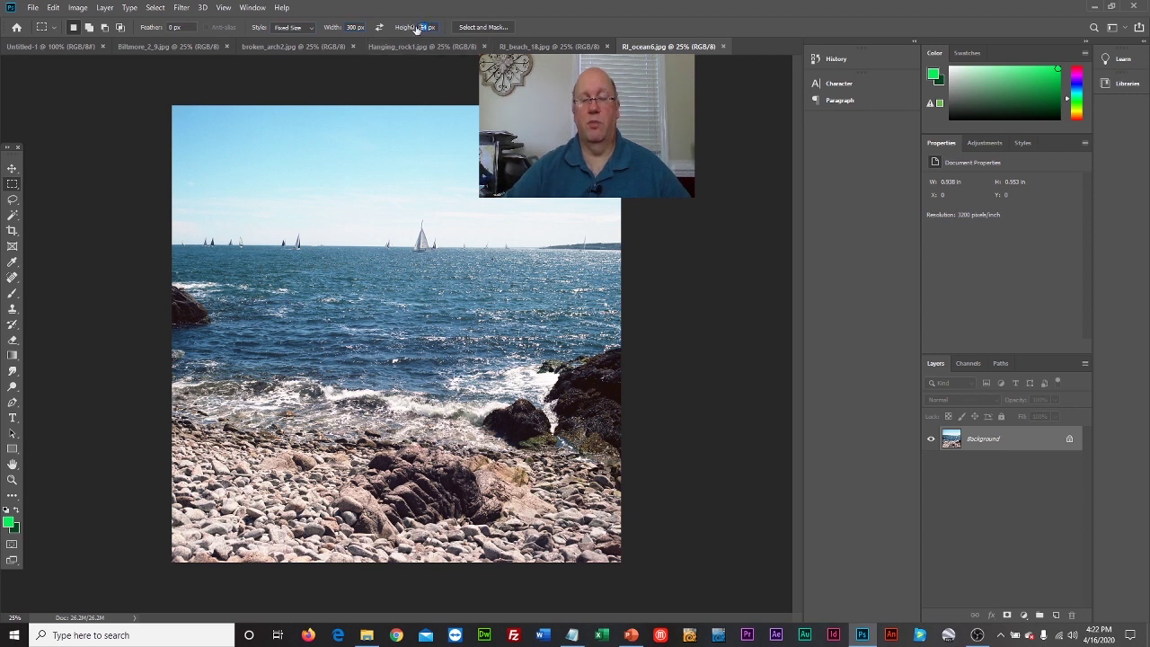
{"action": "type", "text": "300"}
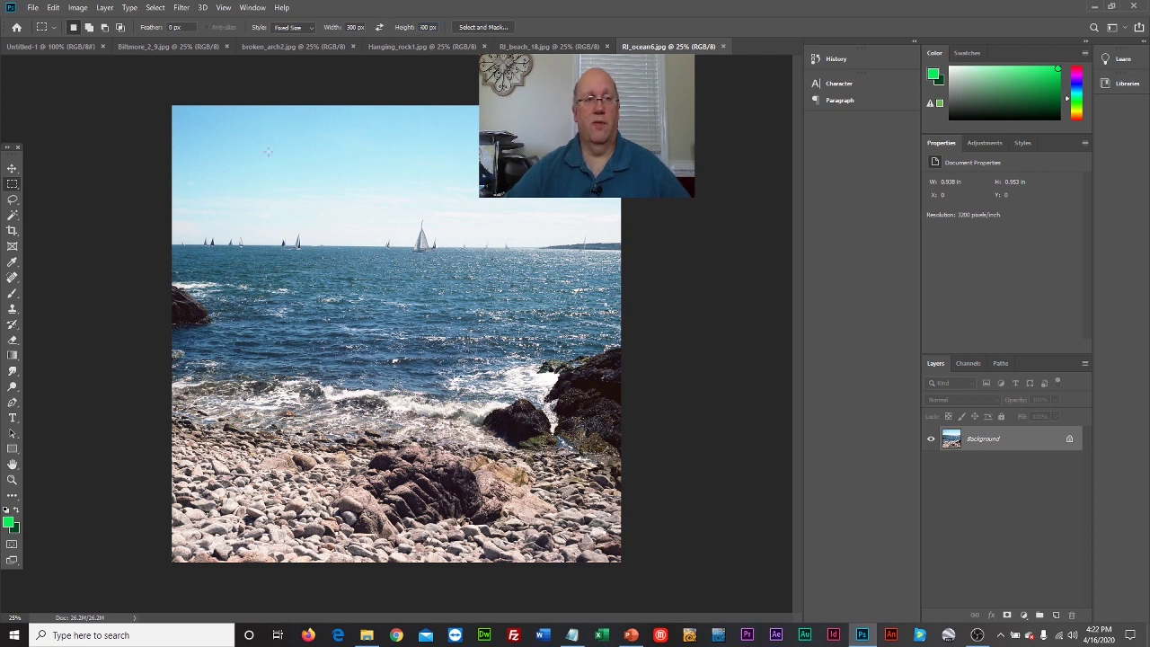
{"action": "left_click_drag", "start_coordinate": [322, 180], "coordinate": [457, 197]}
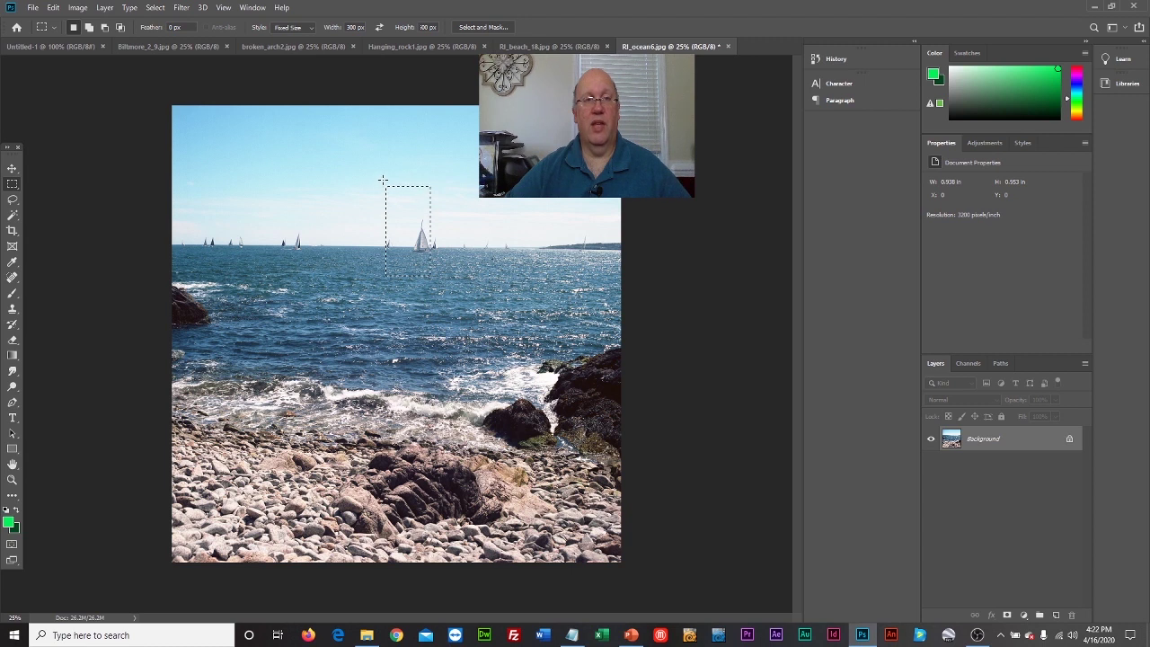
Switch the marquee style to Fixed Ratio, clear the old selection and draw a small square selection in the sky's upper-left corner.
{"action": "left_click", "coordinate": [312, 34]}
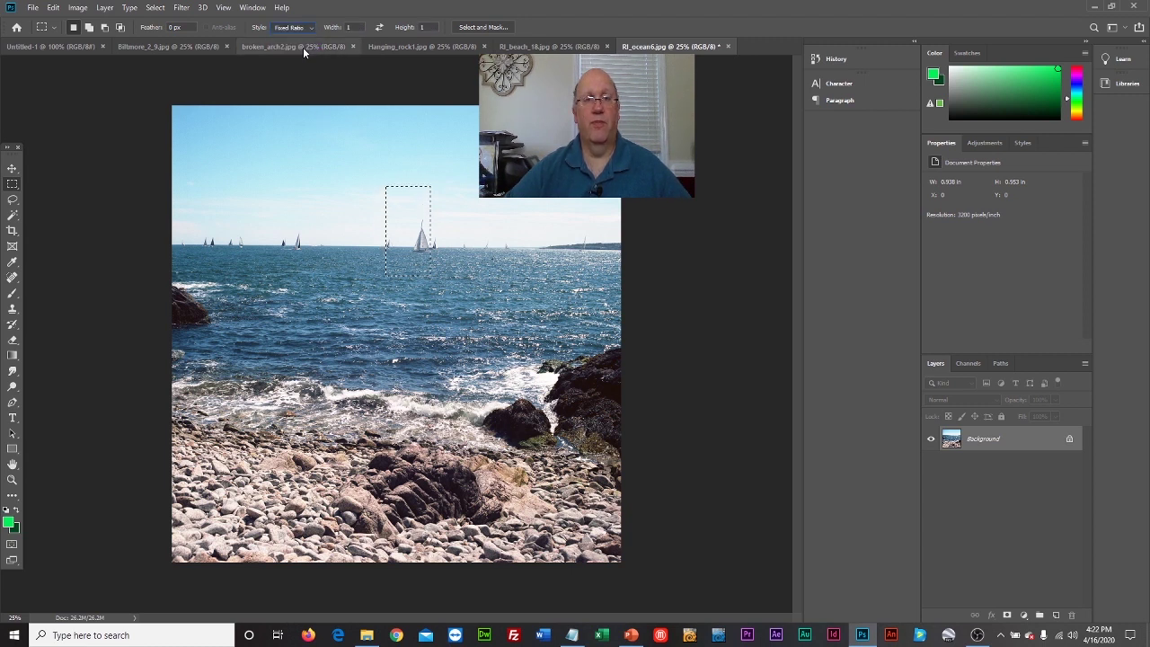
{"action": "left_click", "coordinate": [303, 47]}
{"action": "left_click", "coordinate": [385, 144]}
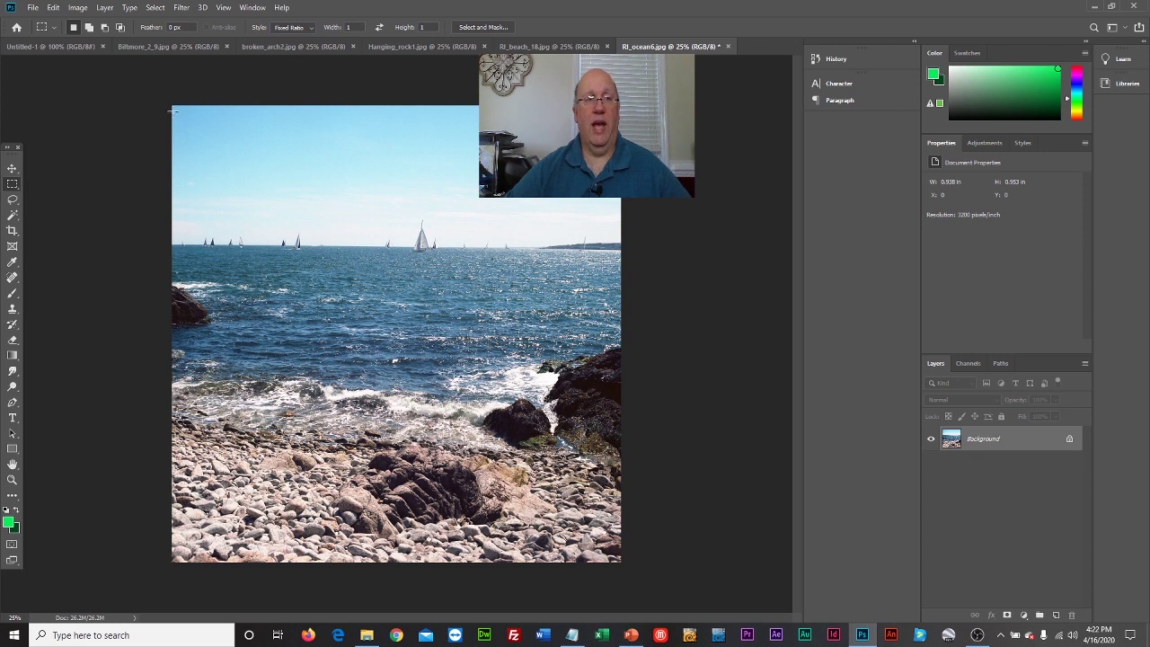
{"action": "left_click_drag", "start_coordinate": [175, 106], "coordinate": [258, 191]}
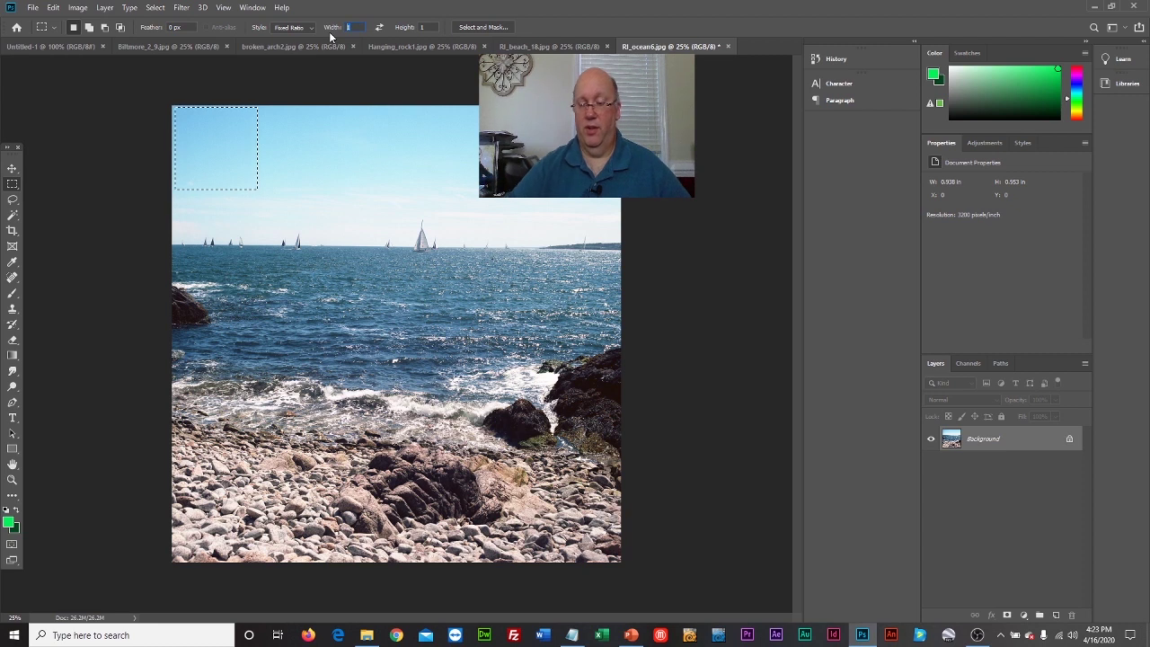
Set the marquee's fixed ratio to width 300 and height 600, and select the photo's left half over its full height.
{"action": "type", "text": "300"}
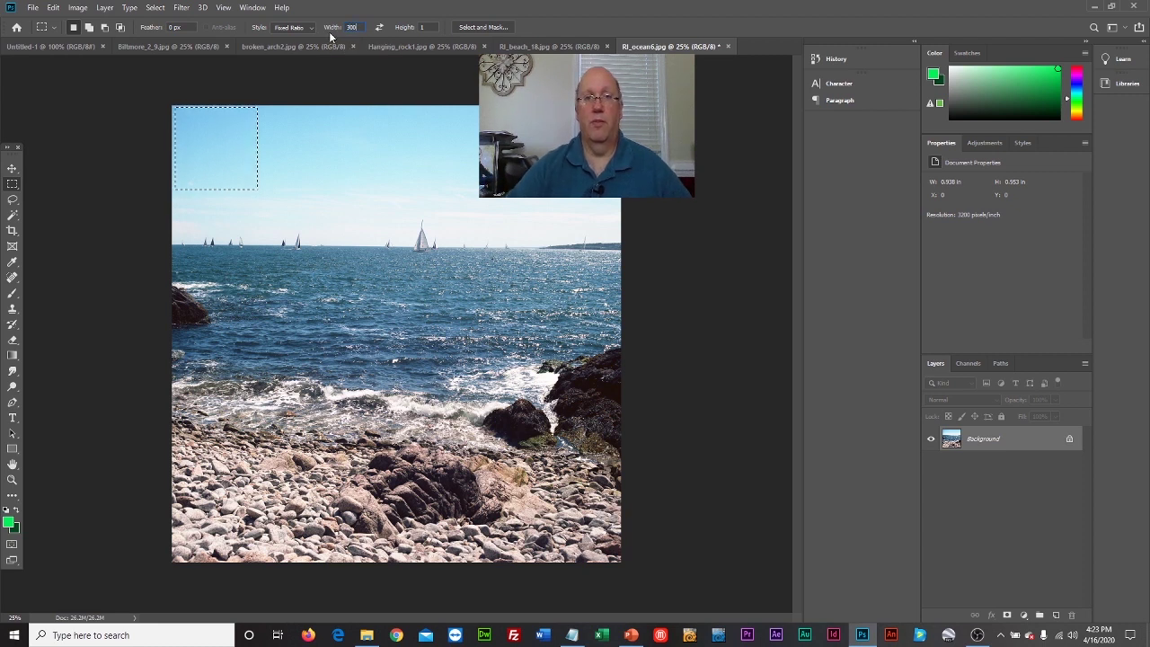
{"action": "left_click", "coordinate": [429, 28]}
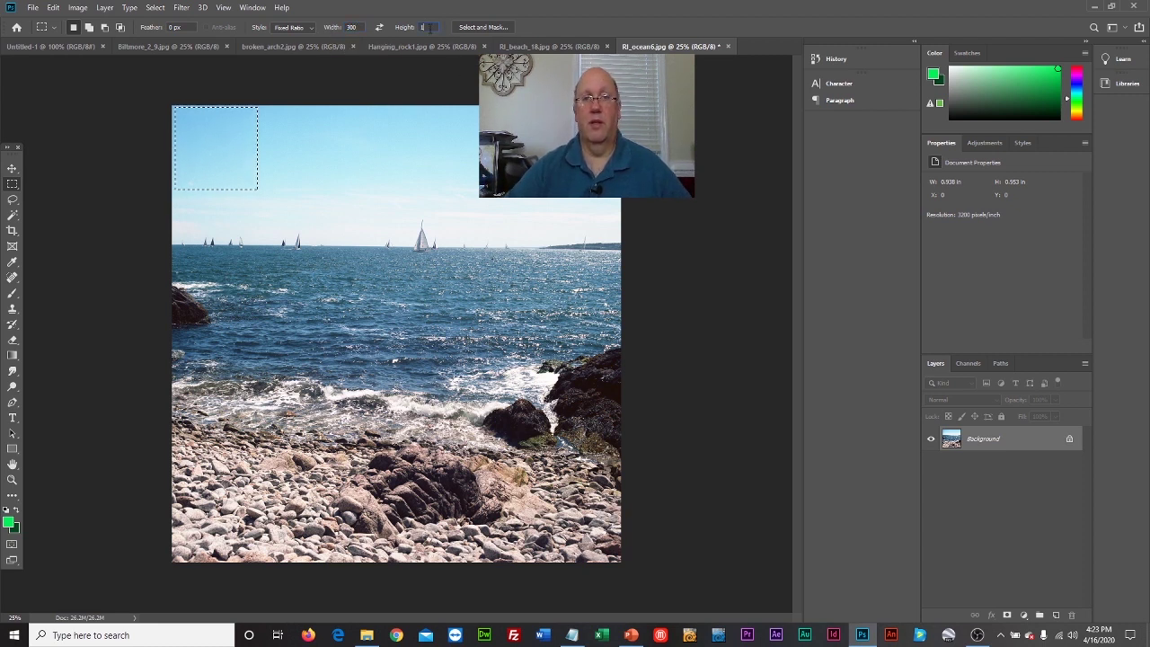
{"action": "type", "text": "60"}
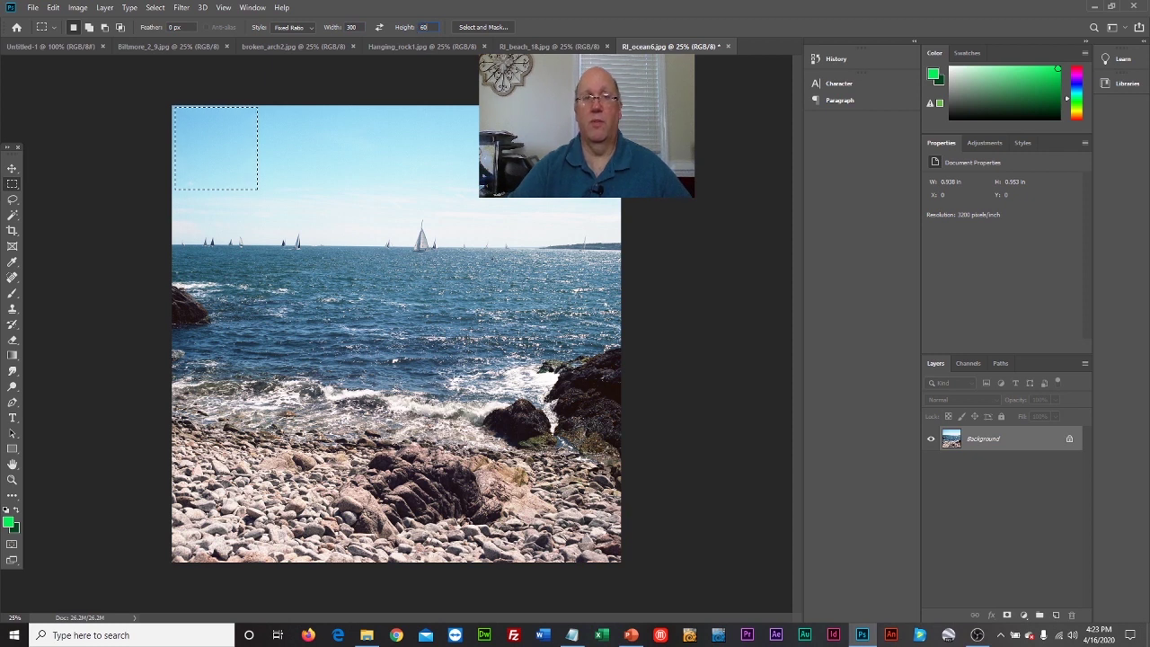
{"action": "type", "text": "0"}
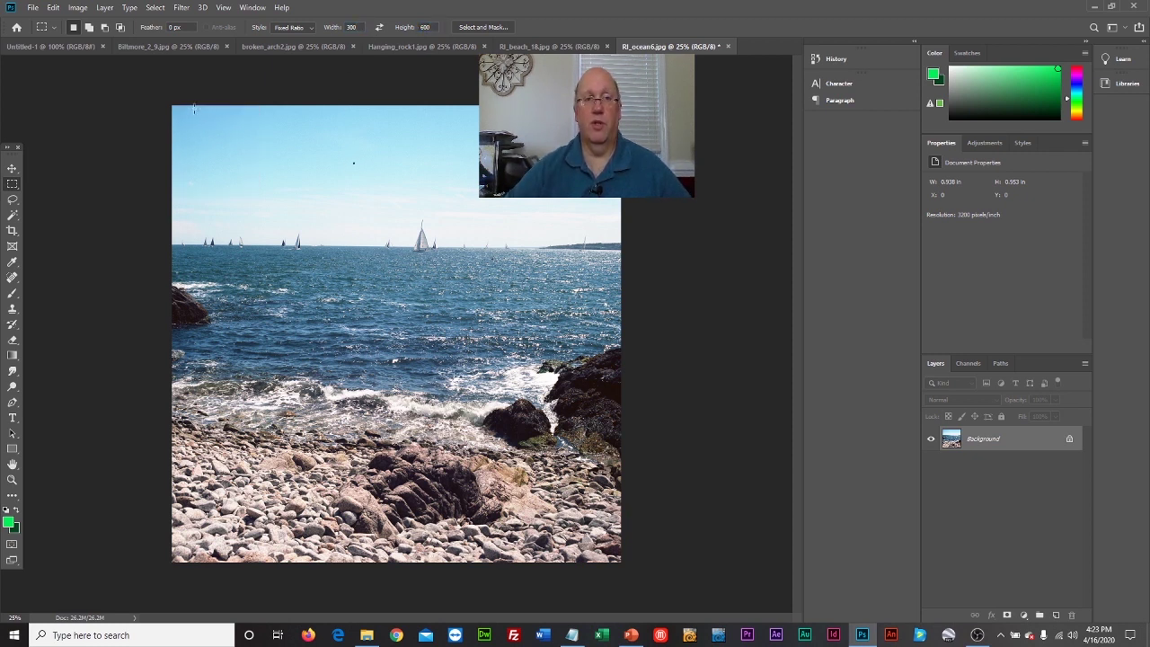
{"action": "left_click_drag", "start_coordinate": [174, 106], "coordinate": [653, 565]}
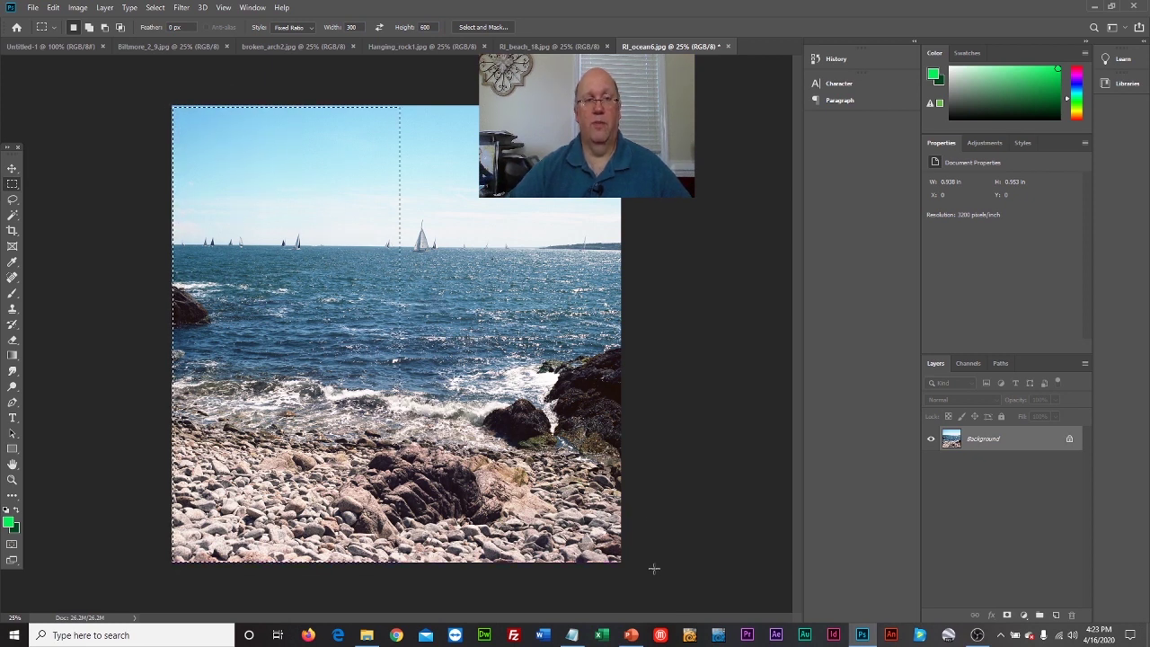
Move the 300:600 selection to the ocean photo's right half, including the large sailboat, and crop the image to it.
{"action": "left_click_drag", "start_coordinate": [310, 281], "coordinate": [518, 286]}
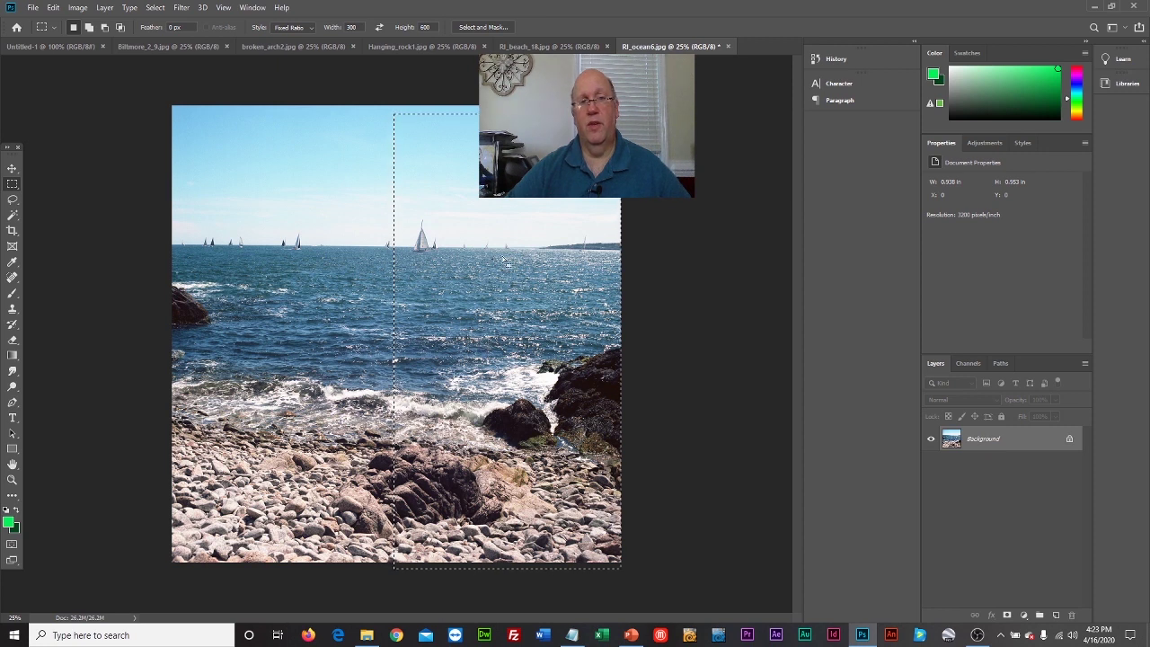
{"action": "left_click_drag", "start_coordinate": [500, 260], "coordinate": [390, 258]}
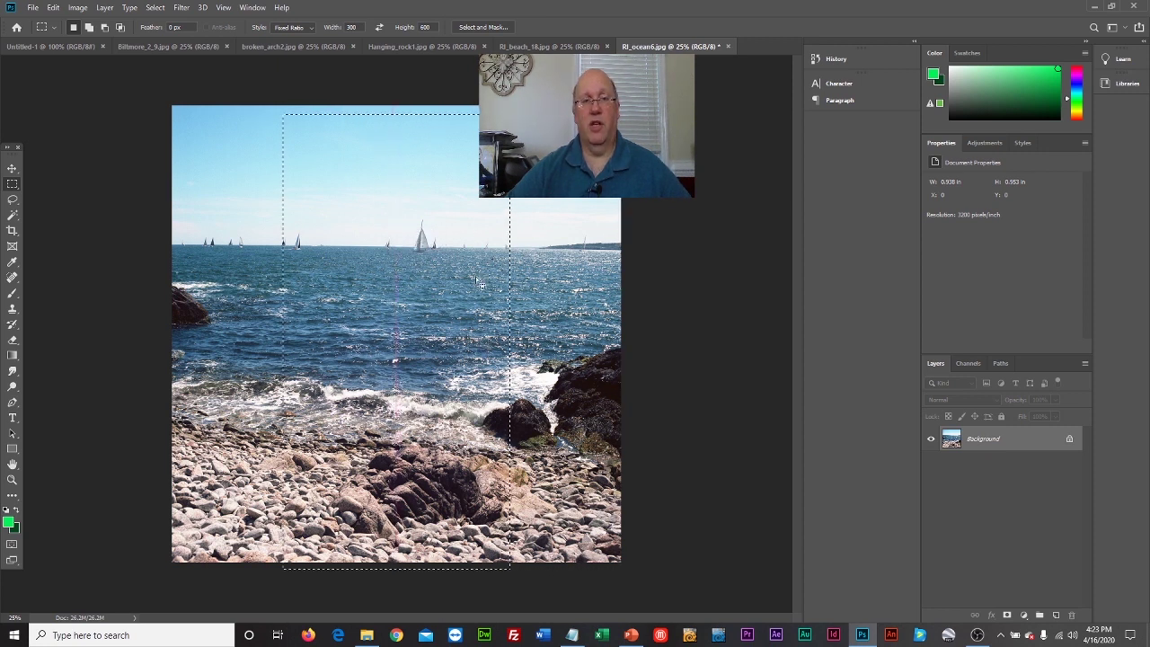
{"action": "left_click_drag", "start_coordinate": [462, 281], "coordinate": [357, 311]}
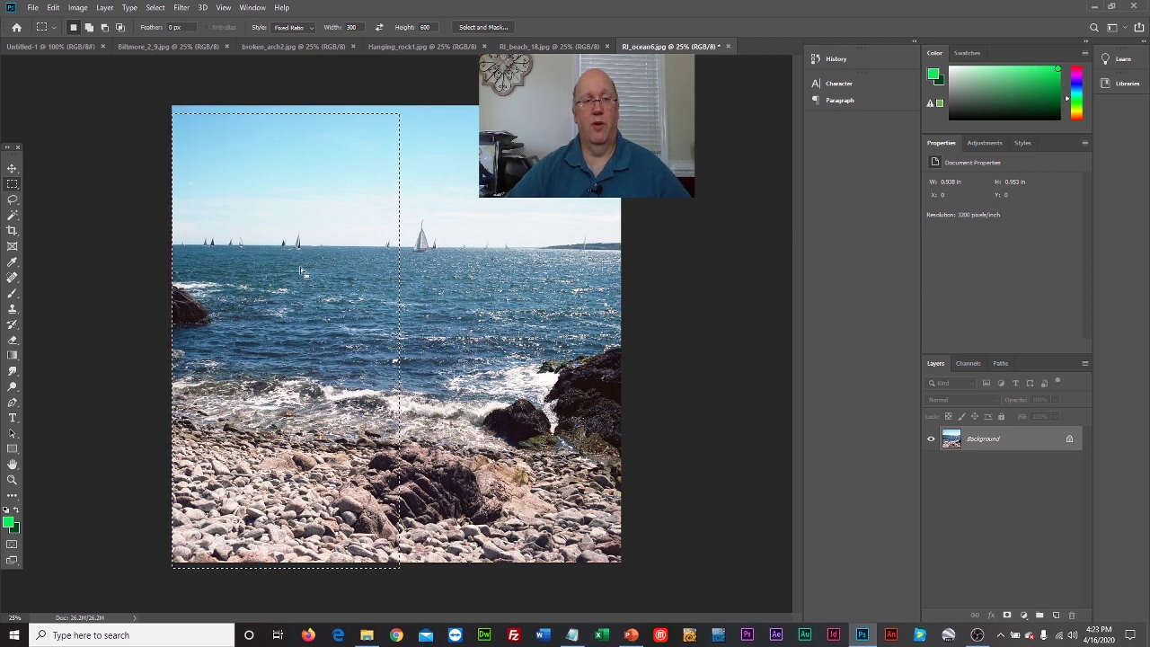
{"action": "left_click_drag", "start_coordinate": [300, 286], "coordinate": [511, 299]}
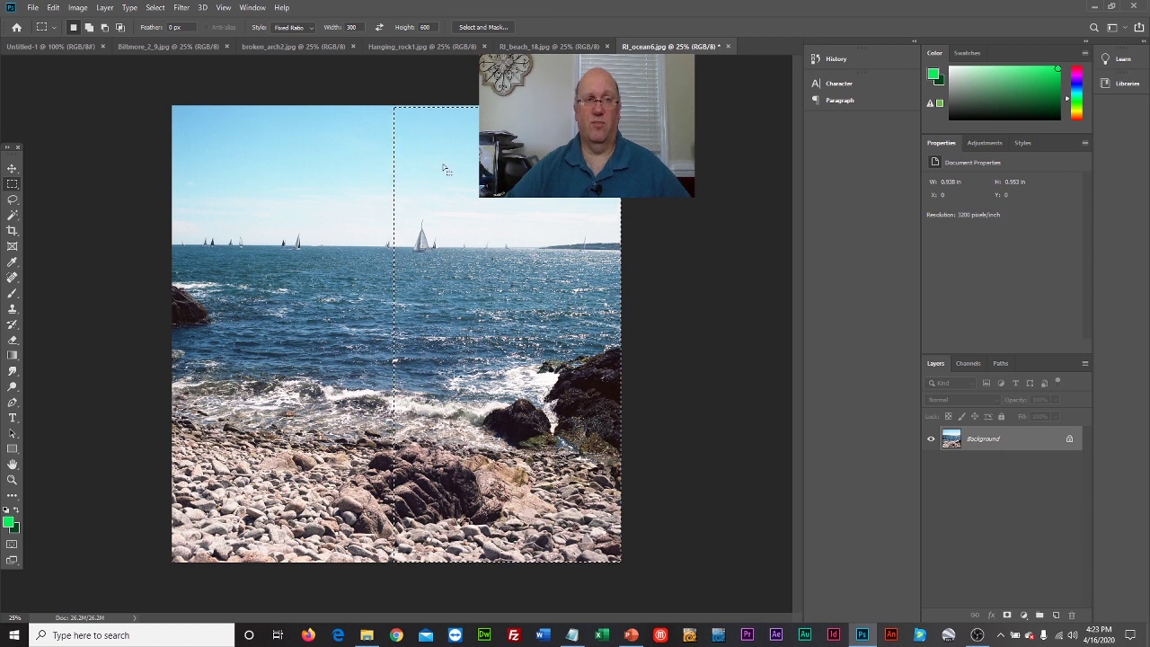
{"action": "left_click", "coordinate": [74, 8]}
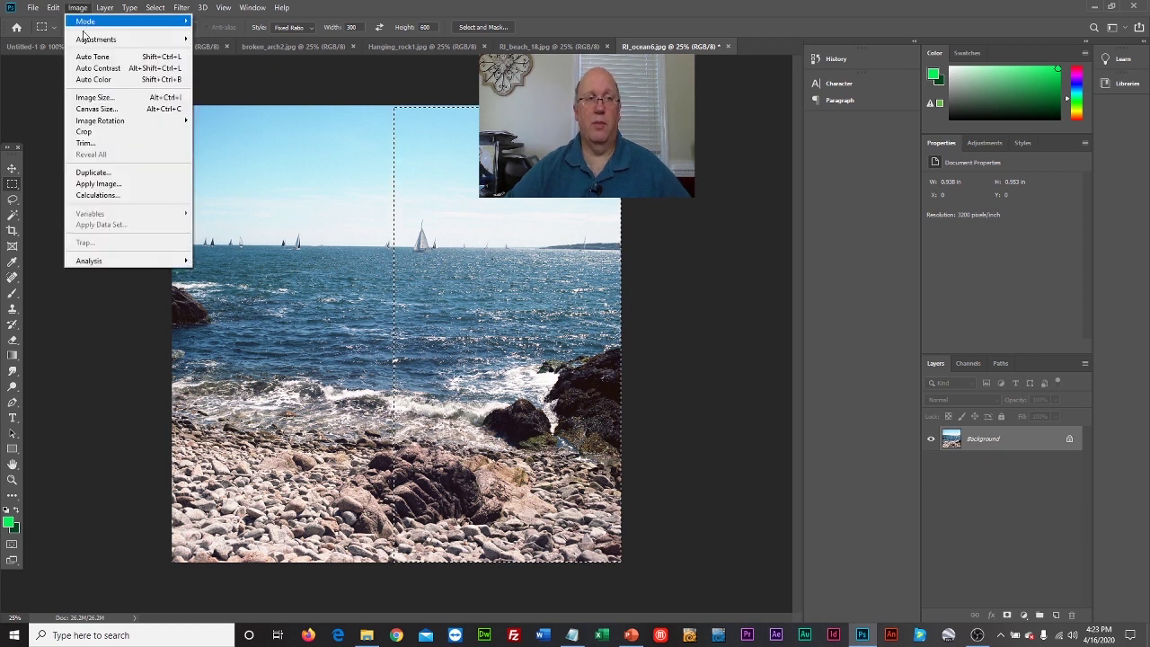
{"action": "left_click", "coordinate": [114, 133]}
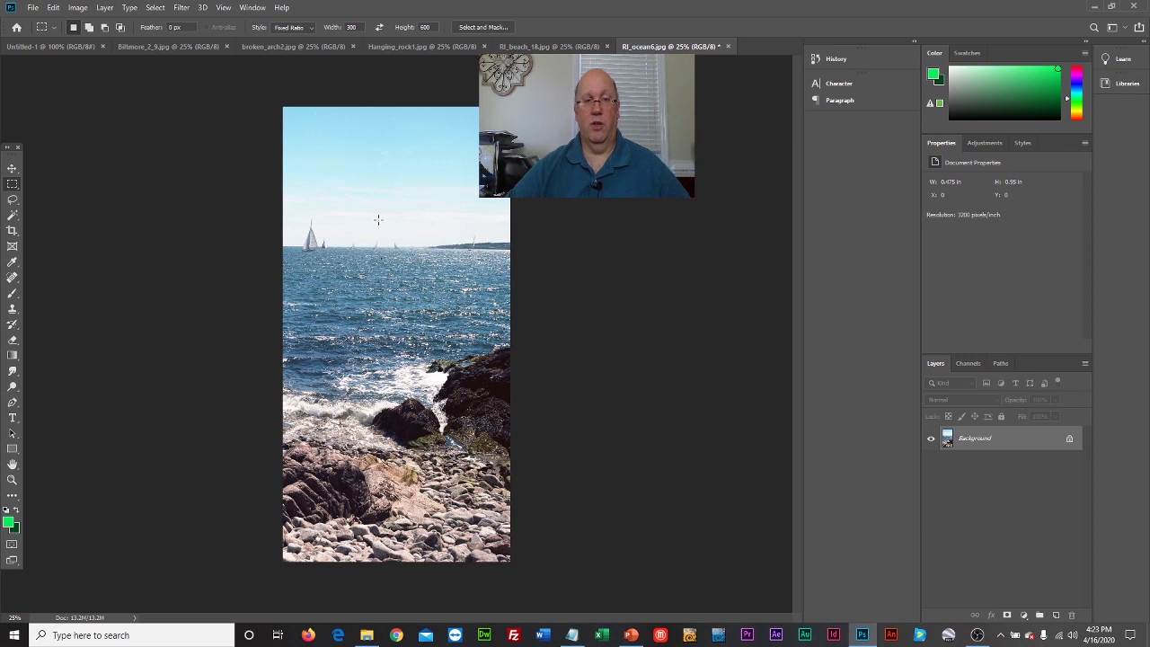
Resize the cropped ocean photo proportionally to 300 px wide by 600 px high.
{"action": "left_click", "coordinate": [77, 8]}
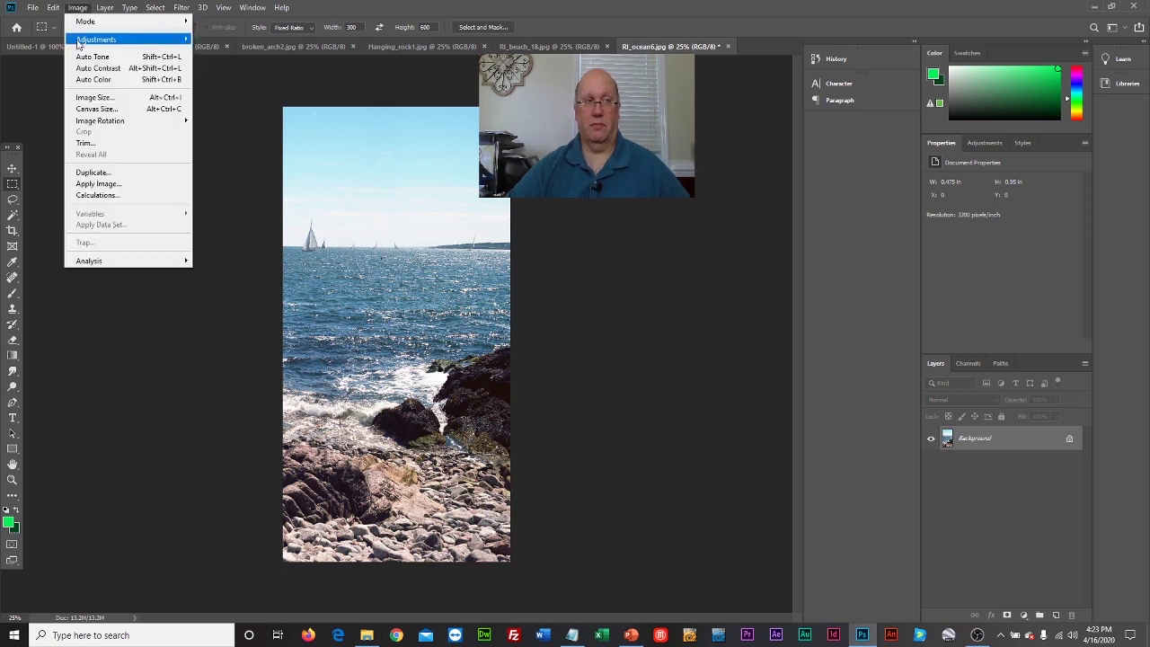
{"action": "left_click", "coordinate": [84, 97]}
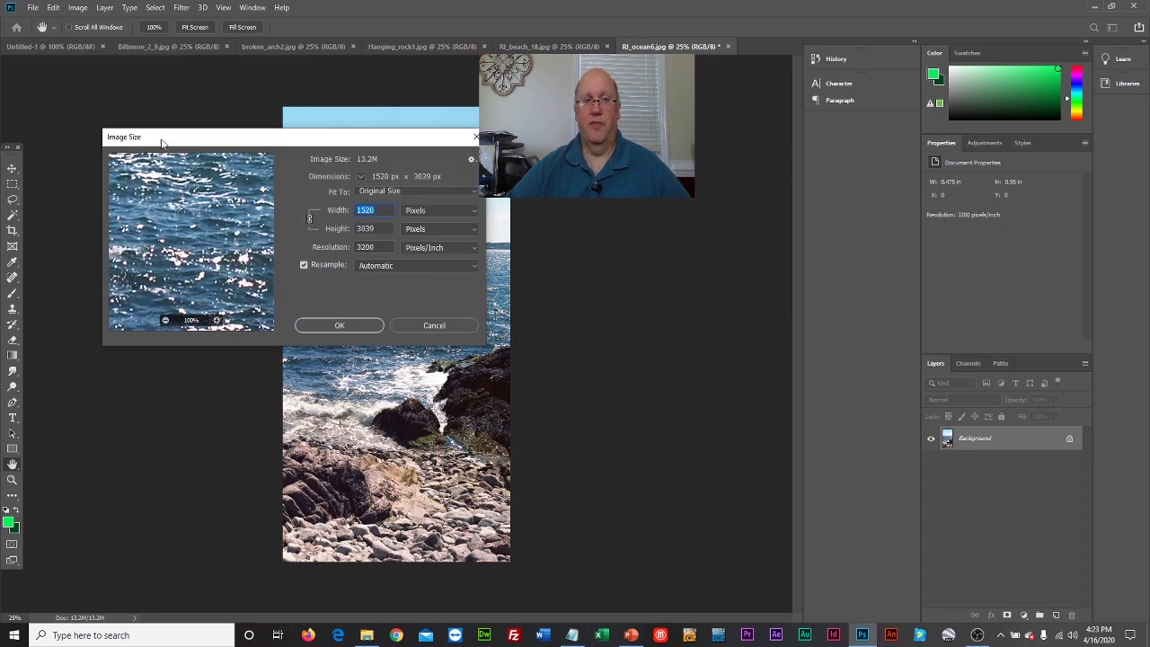
{"action": "left_click", "coordinate": [381, 209]}
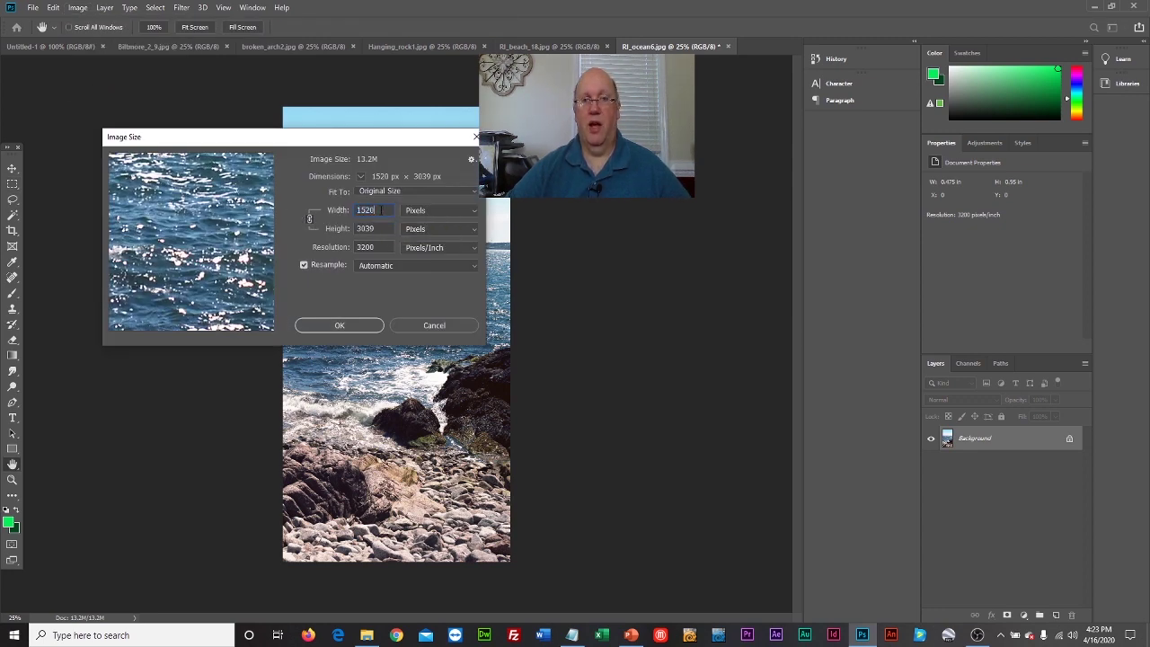
{"action": "type", "text": "300"}
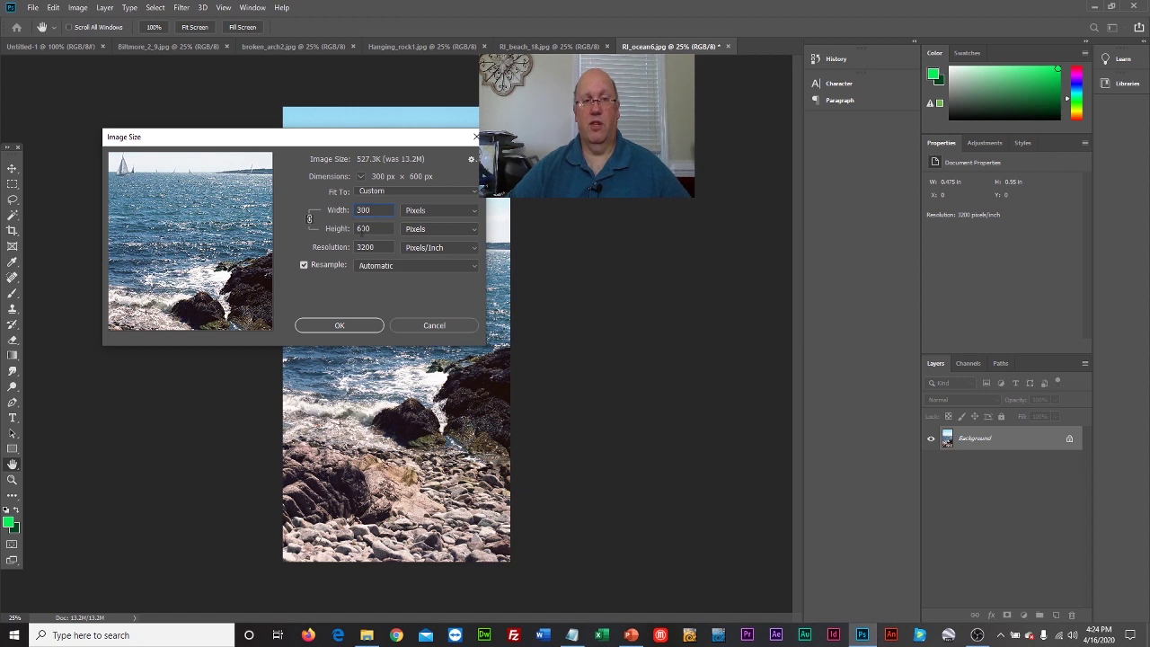
{"action": "left_click", "coordinate": [366, 327]}
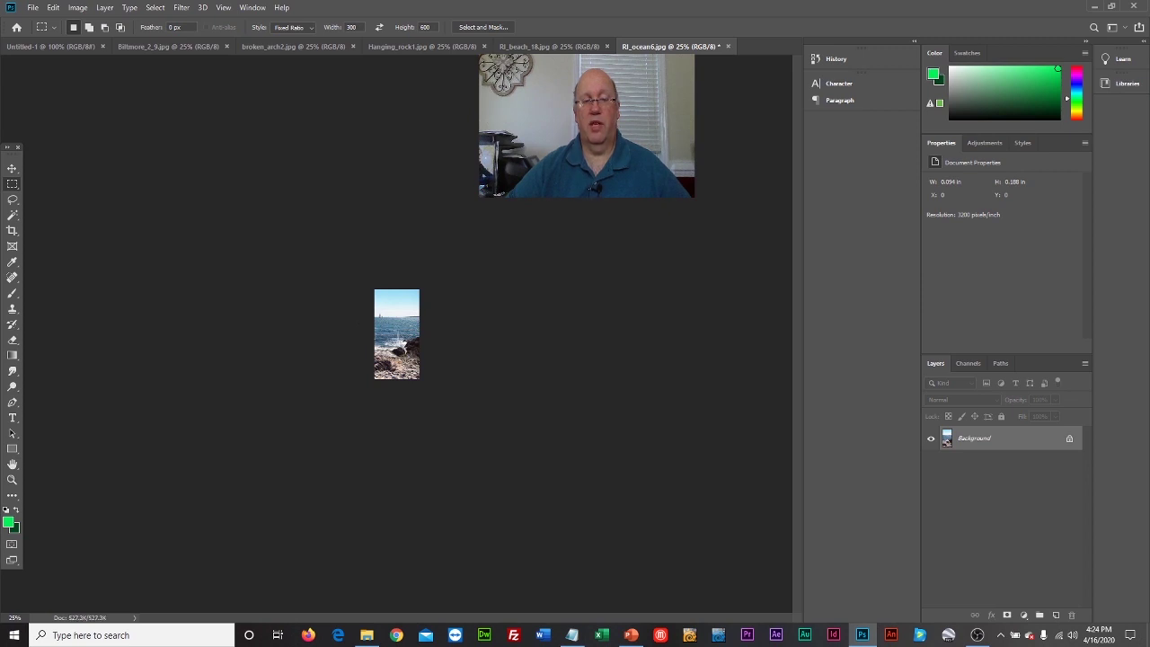
Start saving the resized photo under a new name and create and open a folder named finished inside the banner folder.
{"action": "left_click", "coordinate": [34, 8]}
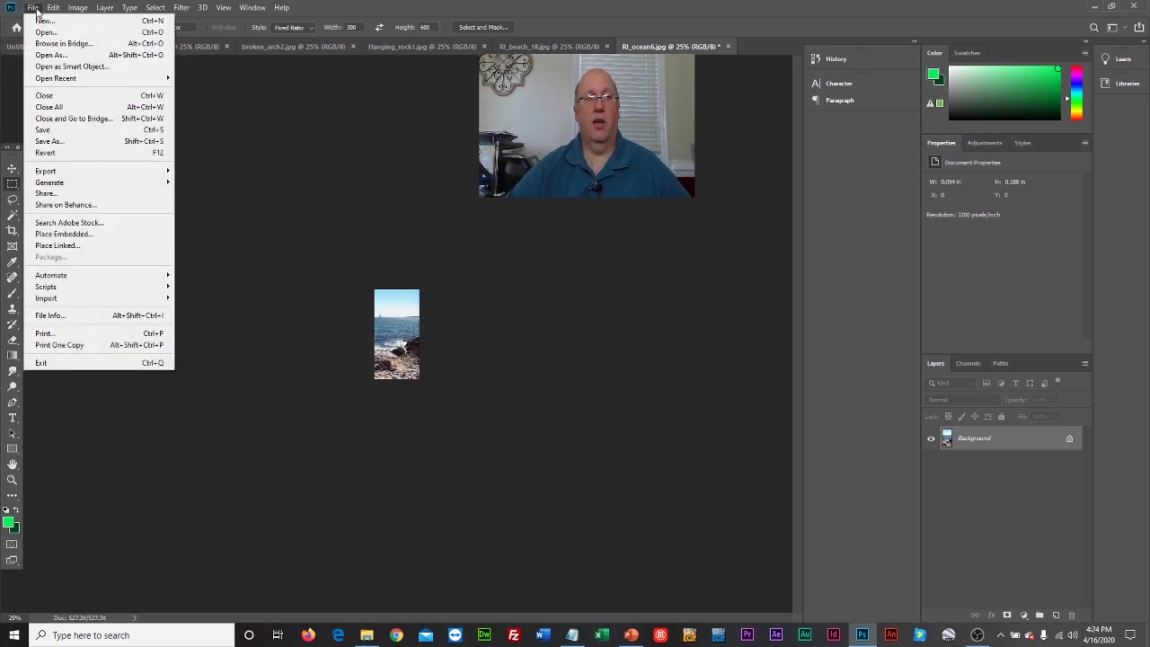
{"action": "left_click", "coordinate": [65, 142]}
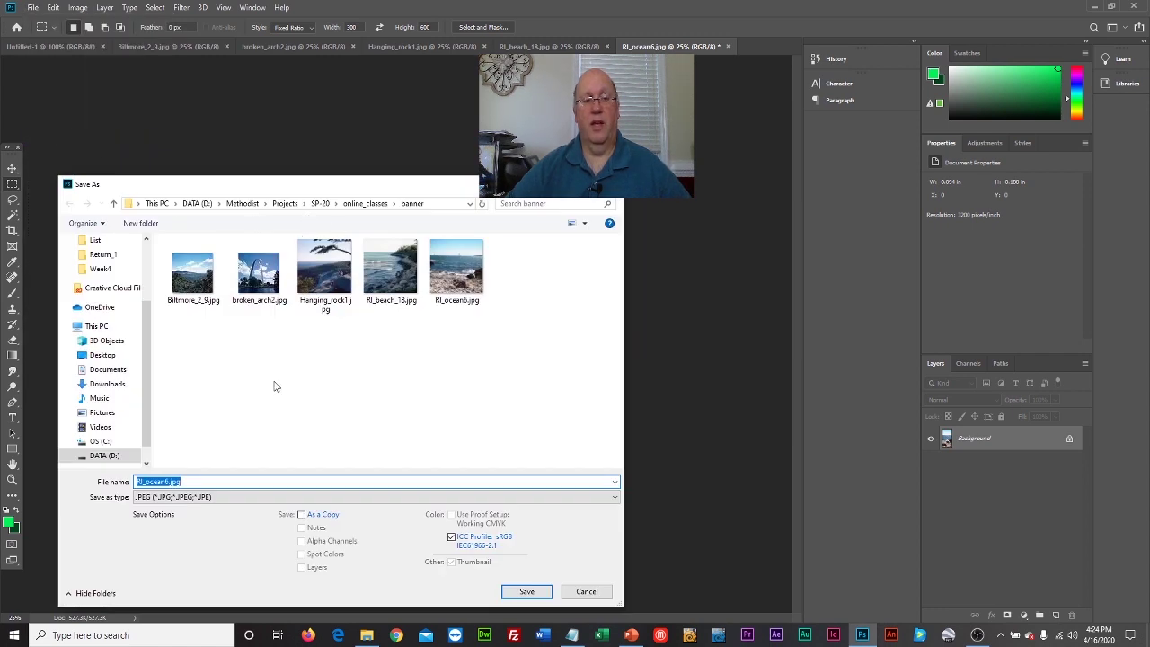
{"action": "left_click", "coordinate": [137, 223]}
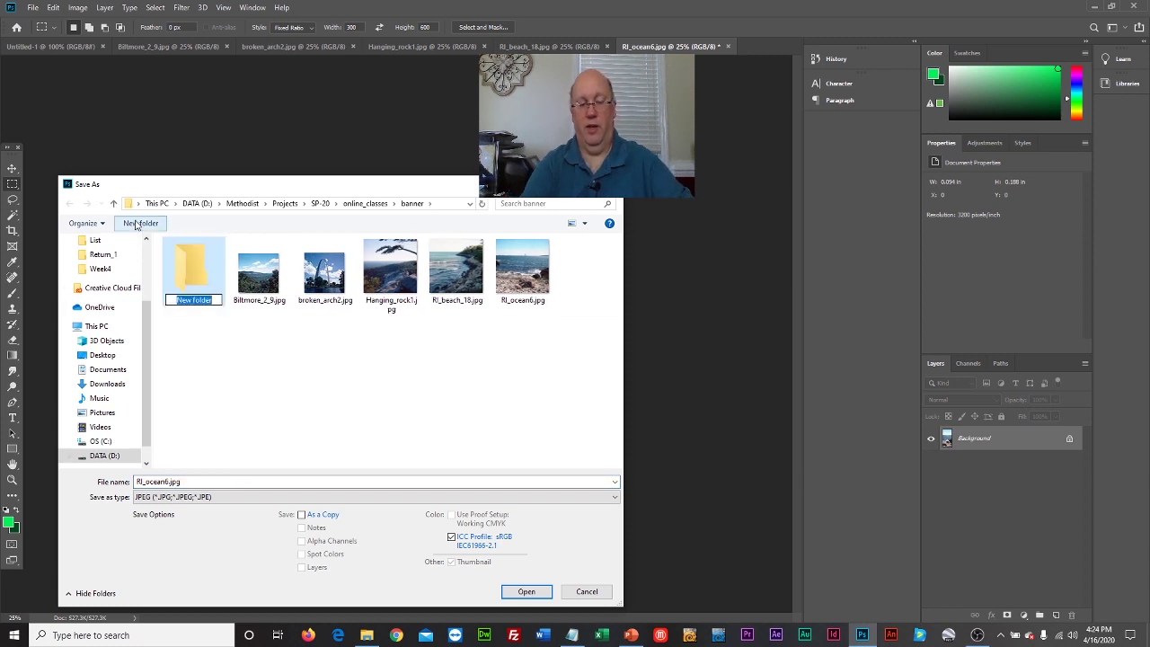
{"action": "type", "text": "finished"}
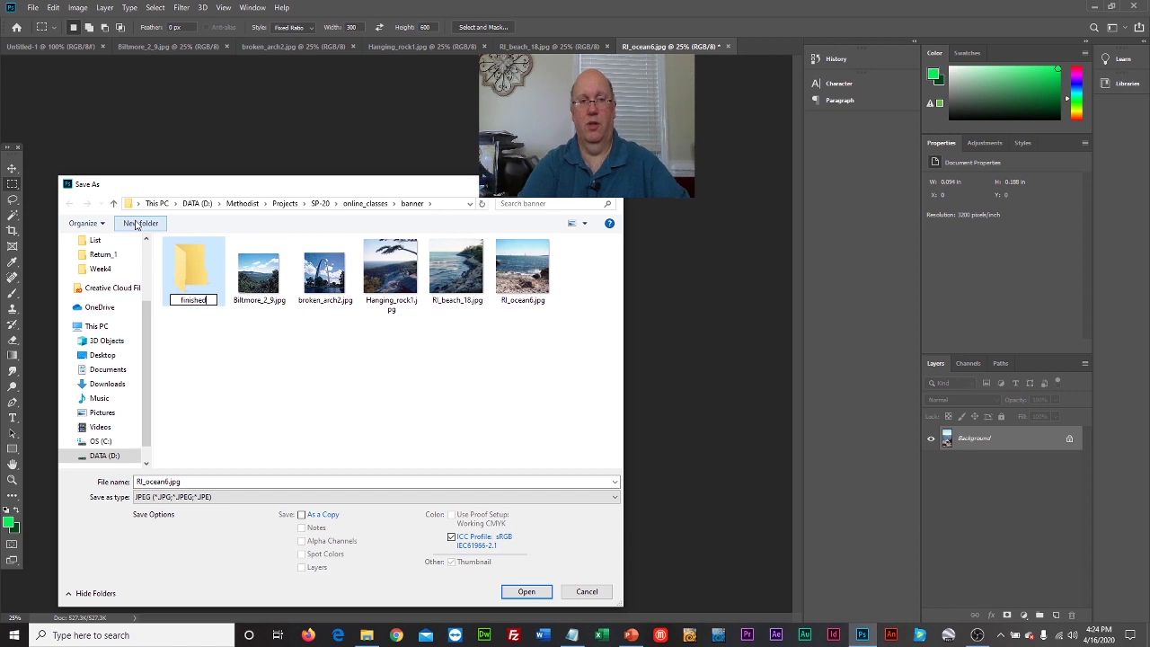
{"action": "key", "text": "Return"}
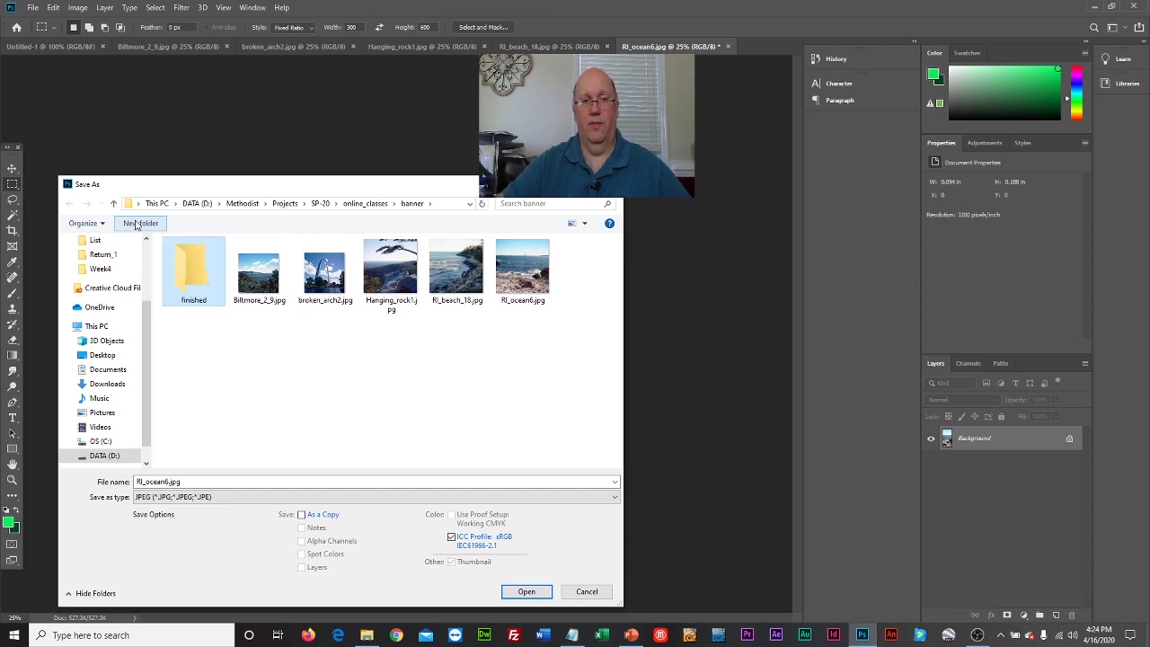
{"action": "double_click", "coordinate": [194, 265]}
Save the photo as JPEG file beach in the finished folder at a mid-range quality, and close its document.
{"action": "left_click", "coordinate": [228, 480]}
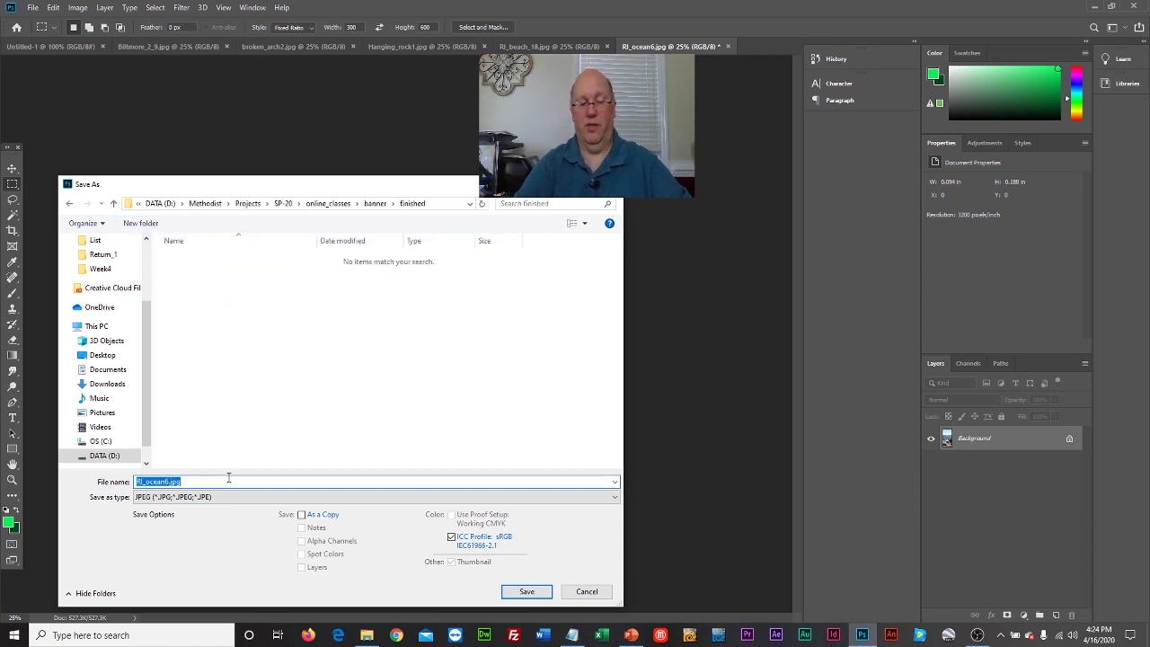
{"action": "type", "text": "beach"}
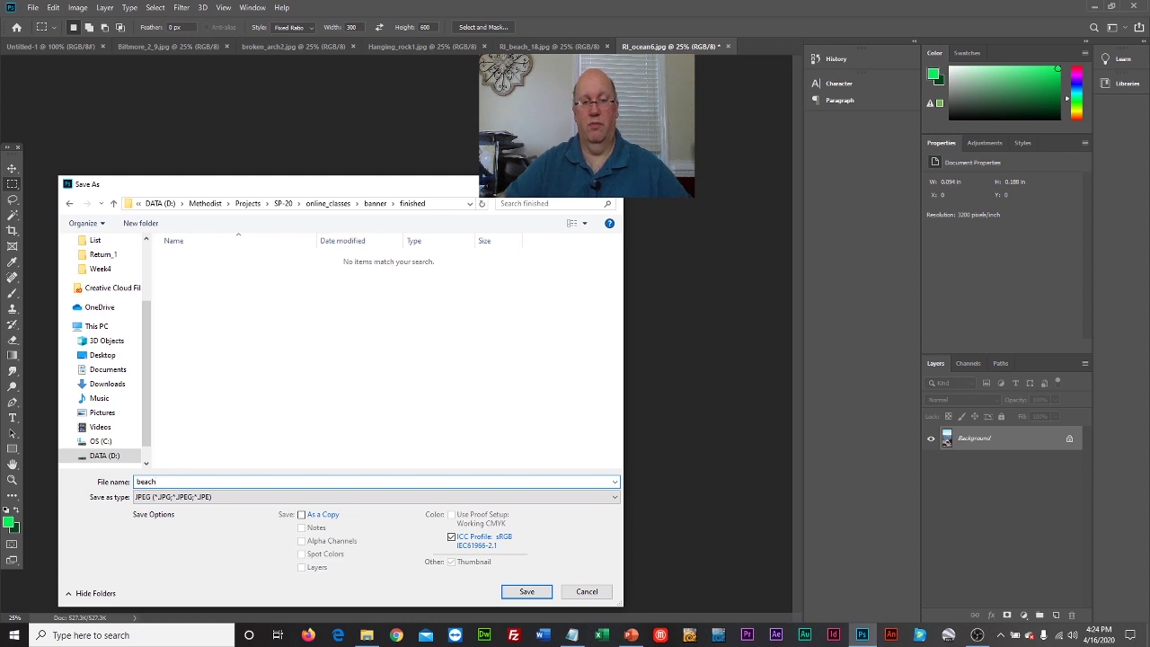
{"action": "left_click", "coordinate": [525, 592]}
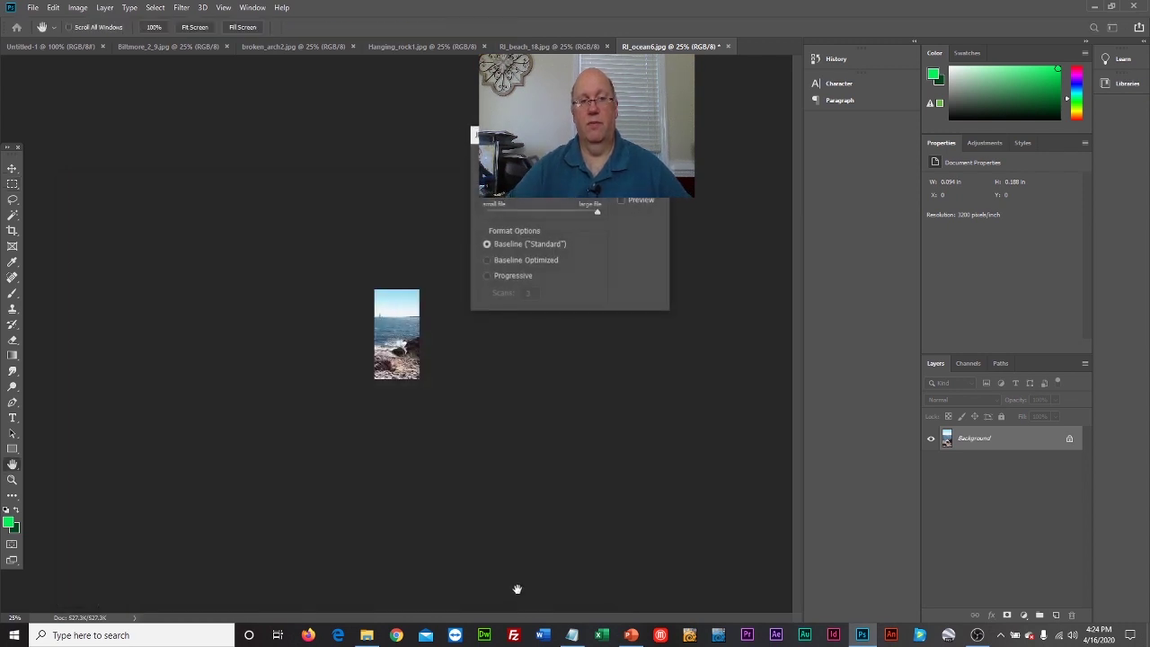
{"action": "left_click", "coordinate": [538, 212]}
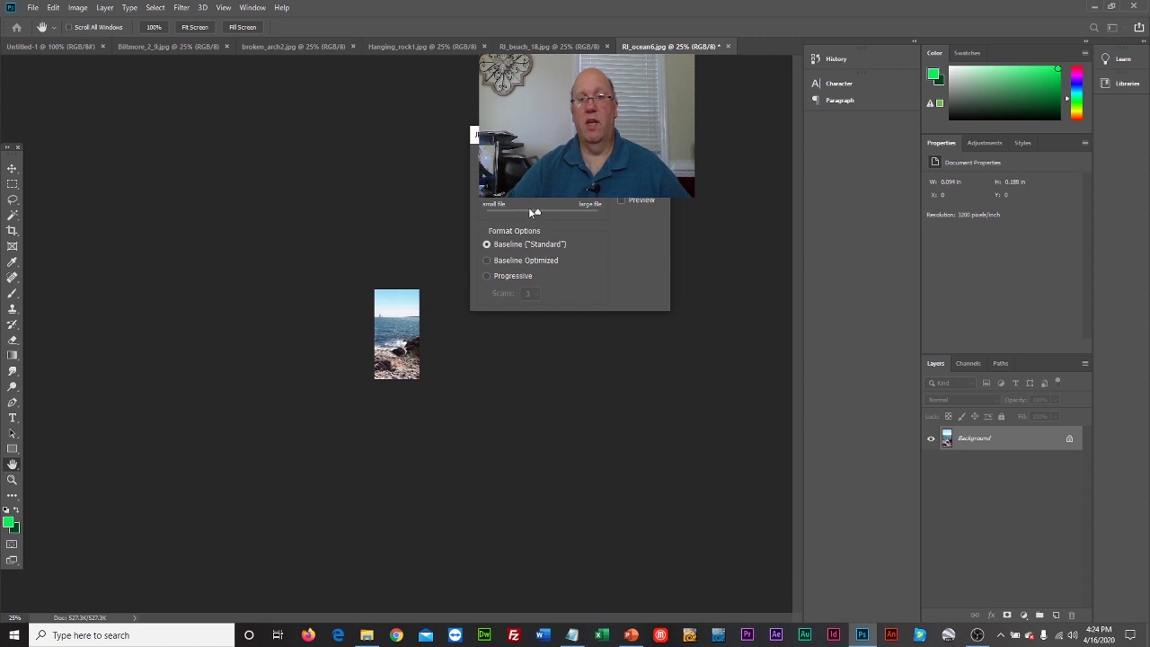
{"action": "key", "text": "Return"}
{"action": "key", "text": "m"}
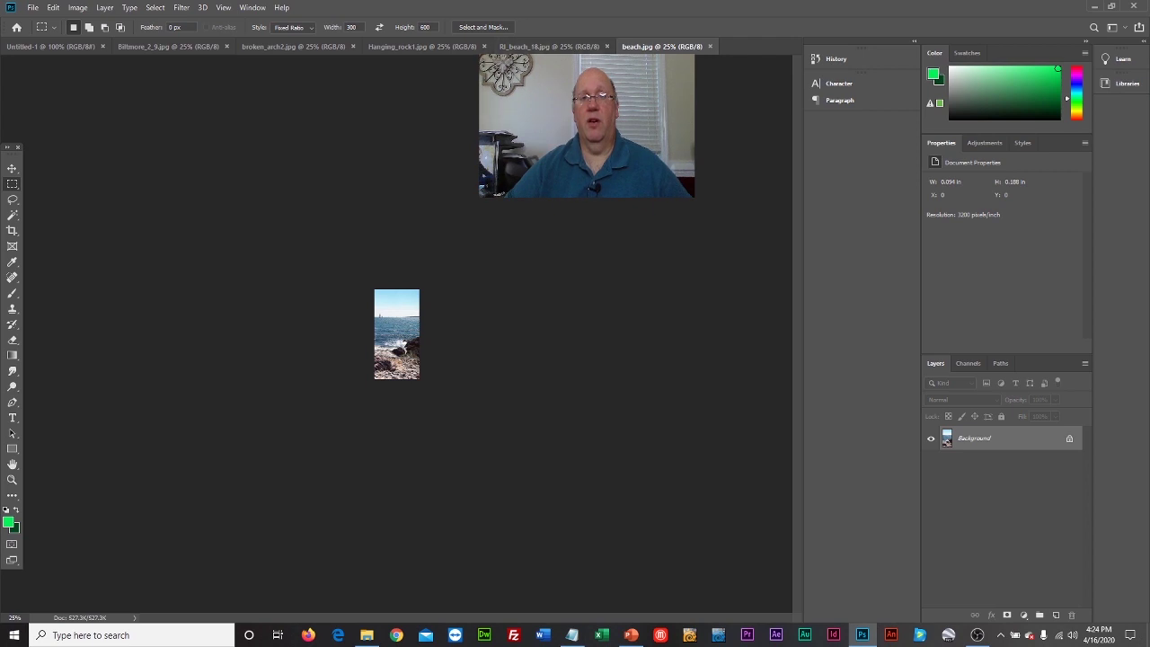
{"action": "left_click", "coordinate": [709, 46]}
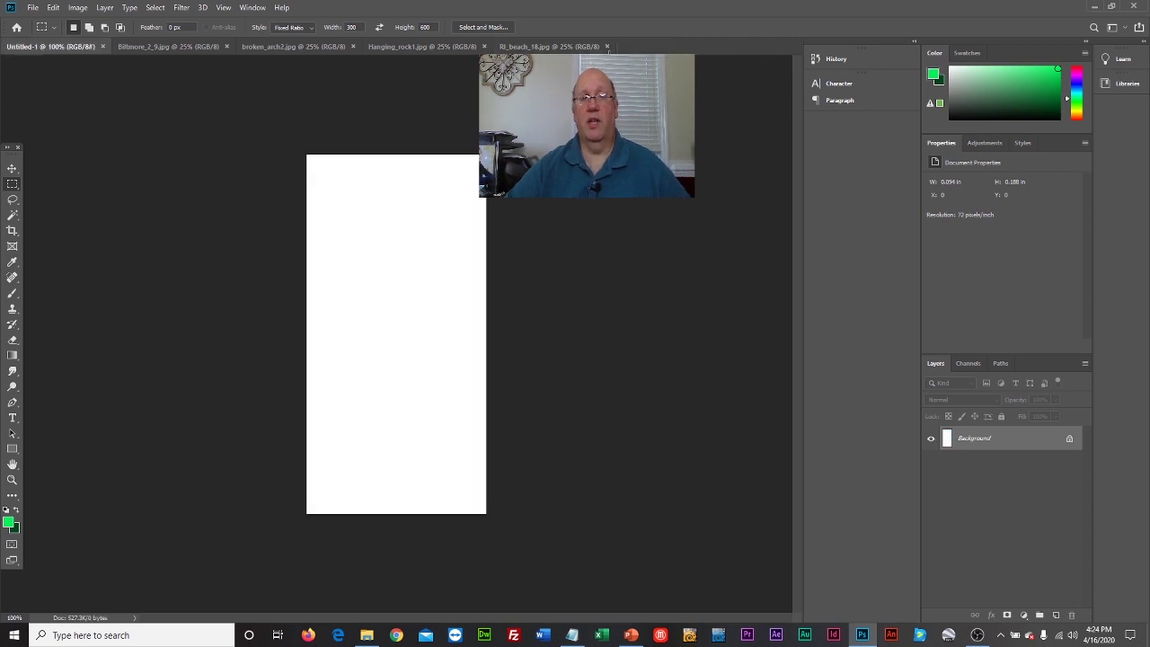
Select a full-height 300:600 area over the rocky shoreline in RI_beach_18.jpg, just short of the right edge, and crop to it.
{"action": "left_click", "coordinate": [537, 46]}
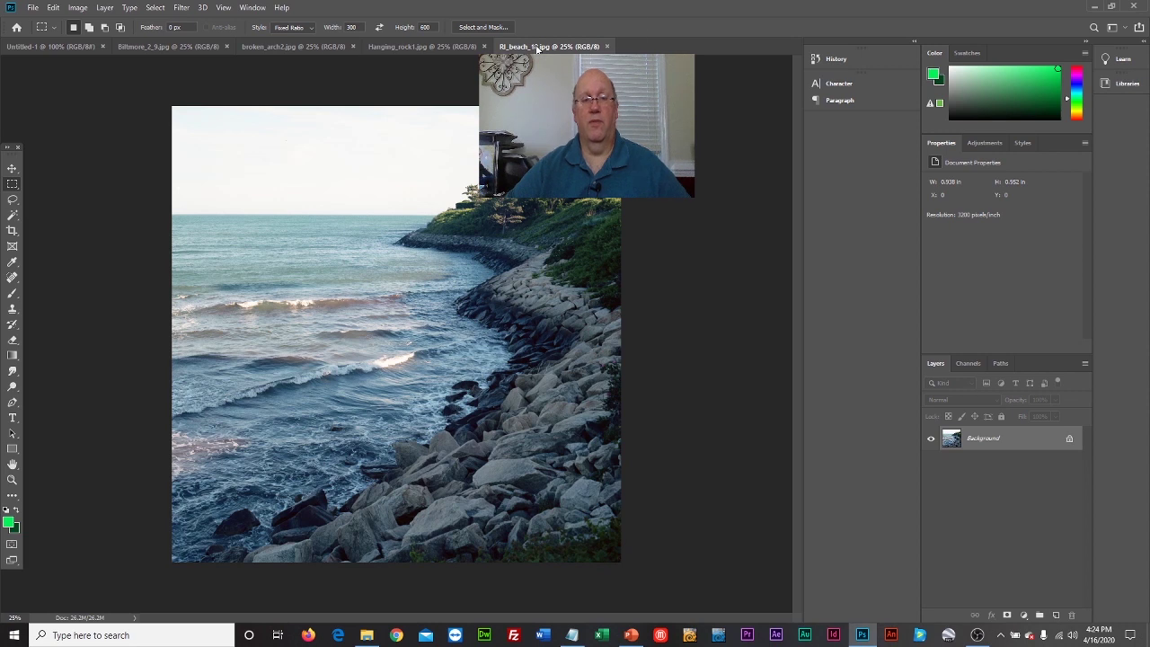
{"action": "left_click", "coordinate": [46, 27]}
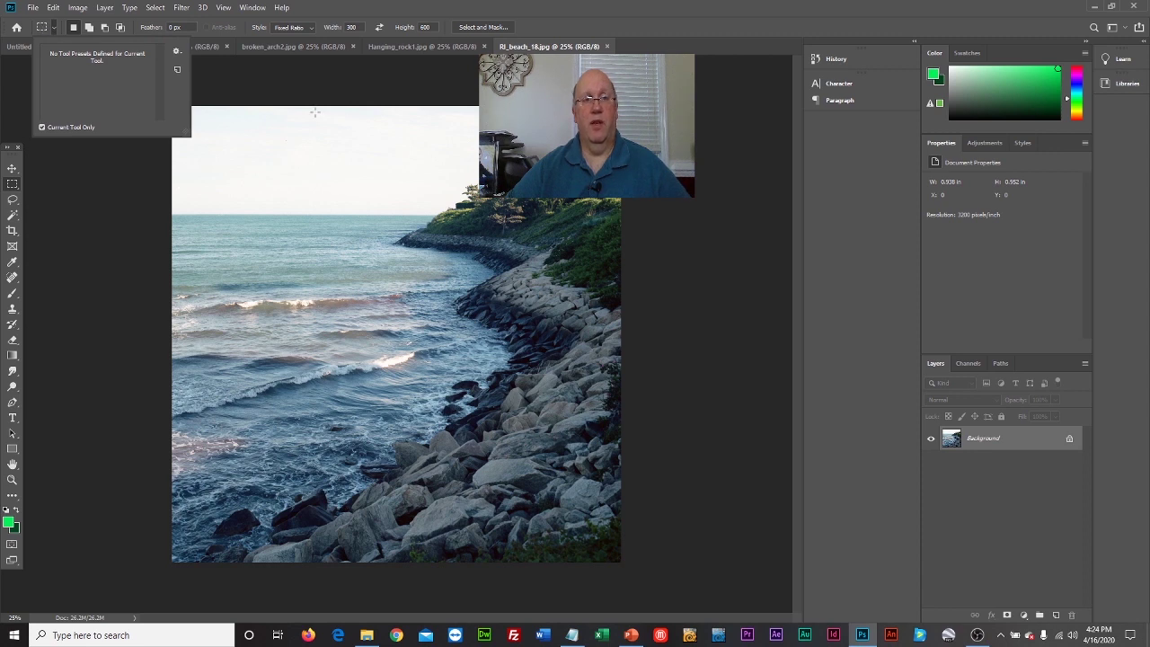
{"action": "left_click_drag", "start_coordinate": [329, 107], "coordinate": [675, 552]}
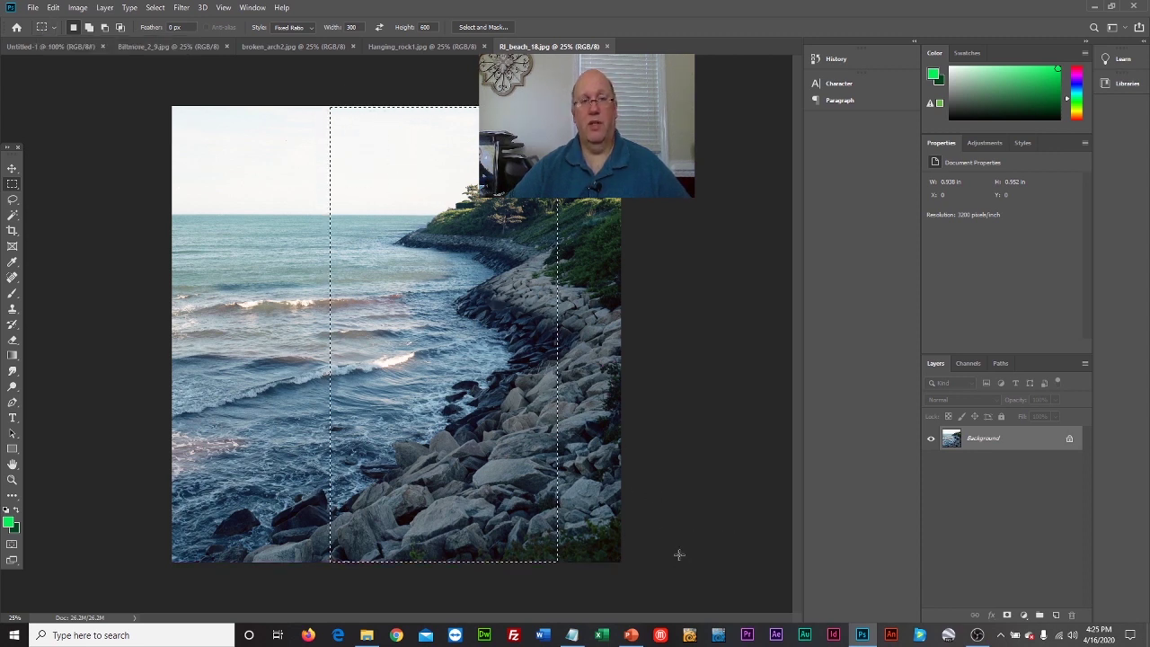
{"action": "left_click_drag", "start_coordinate": [460, 388], "coordinate": [523, 392]}
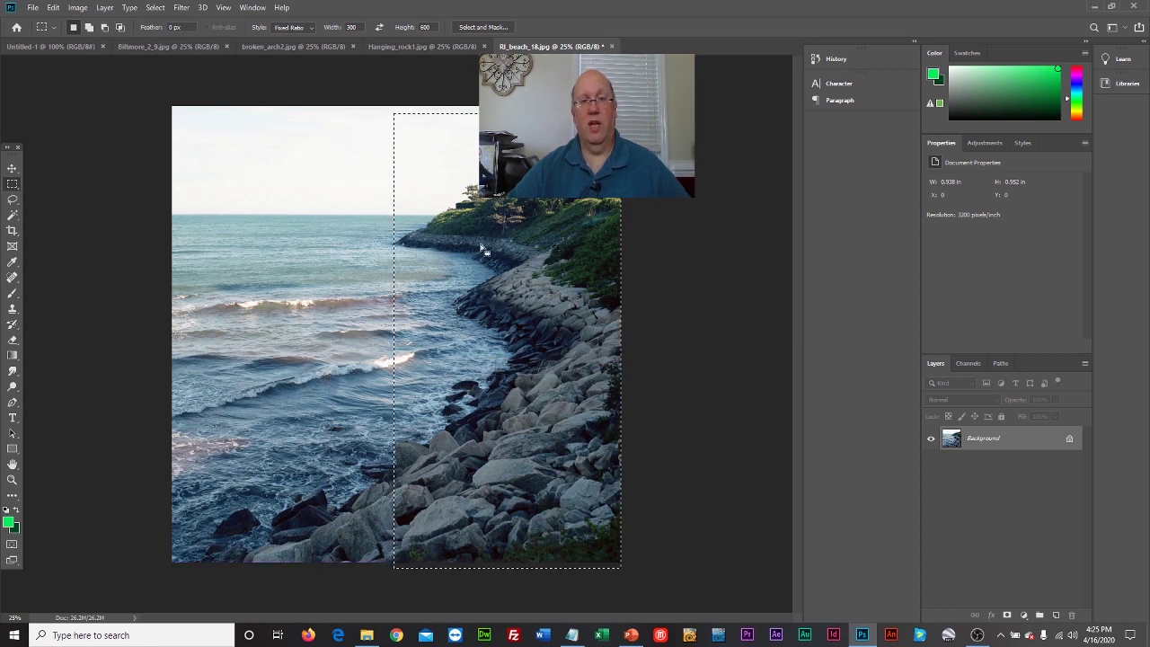
{"action": "left_click_drag", "start_coordinate": [489, 265], "coordinate": [455, 258]}
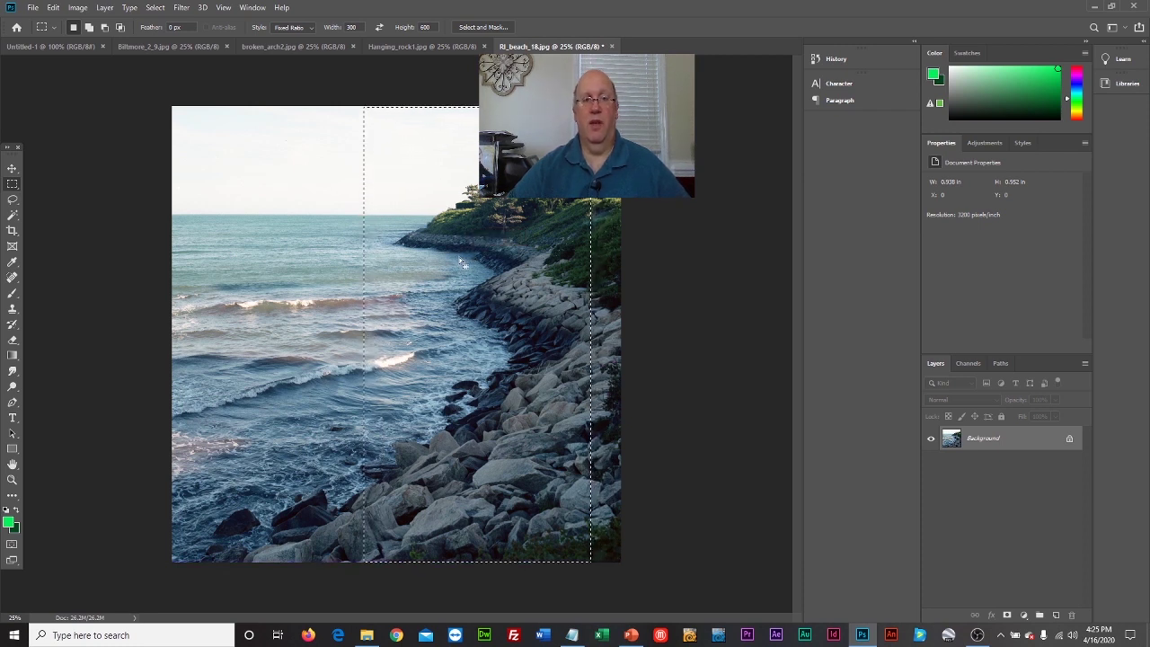
{"action": "left_click", "coordinate": [77, 7]}
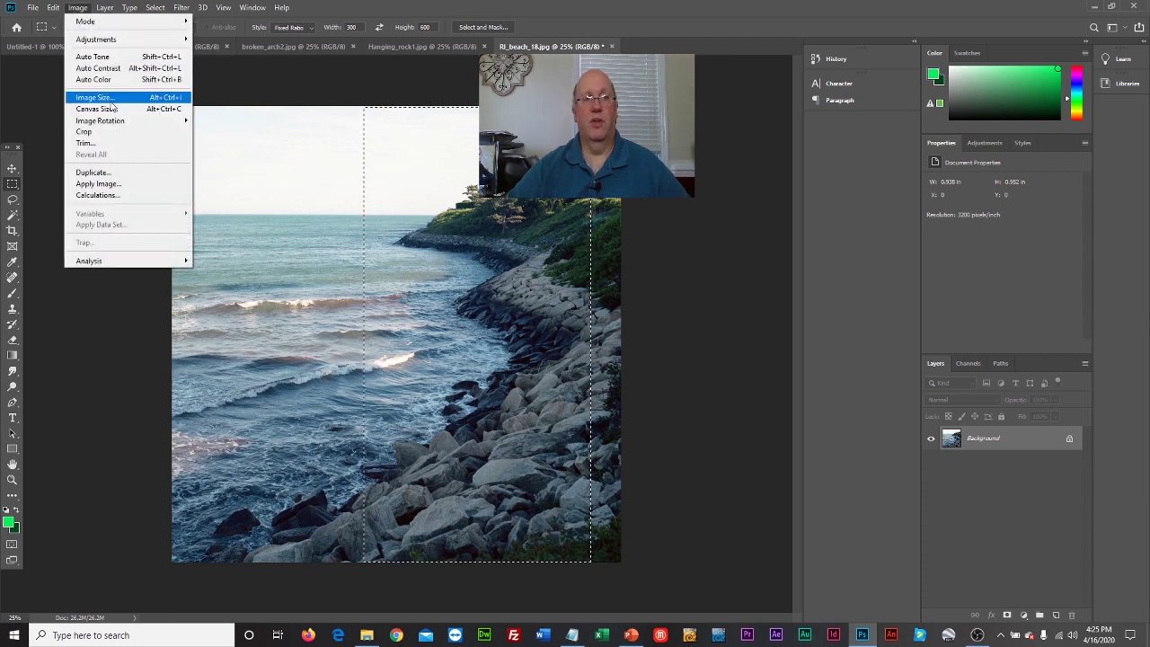
{"action": "left_click", "coordinate": [116, 131]}
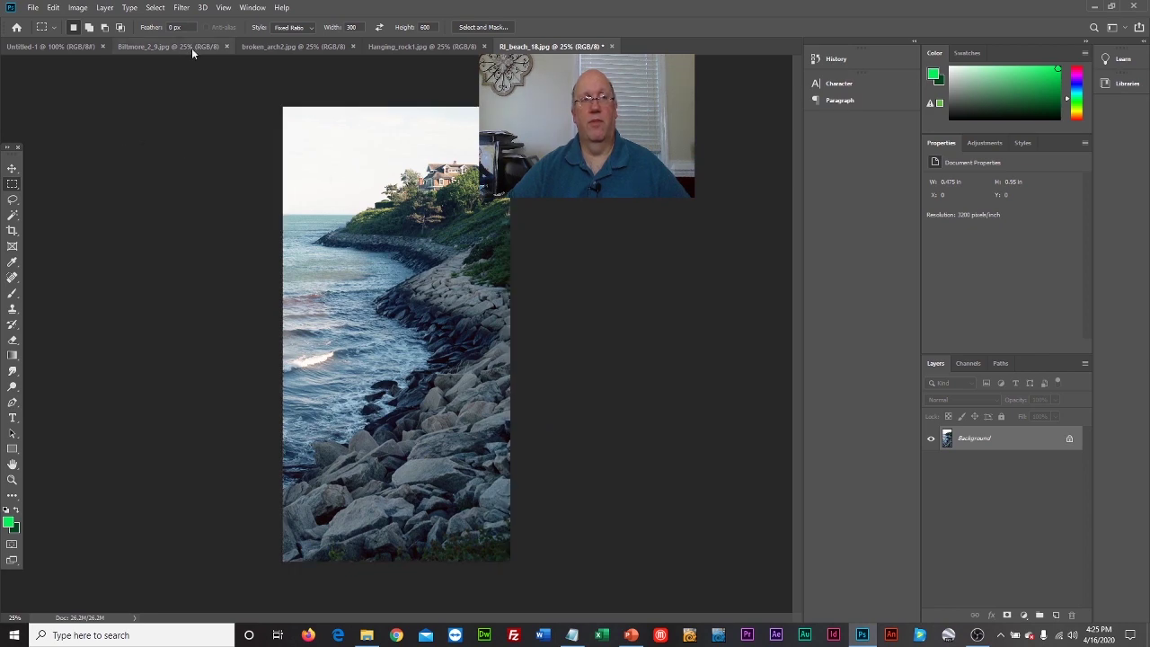
Save the cropped shoreline photo as JPEG file beach2 in the finished folder at a mid-range quality.
{"action": "left_click", "coordinate": [33, 8]}
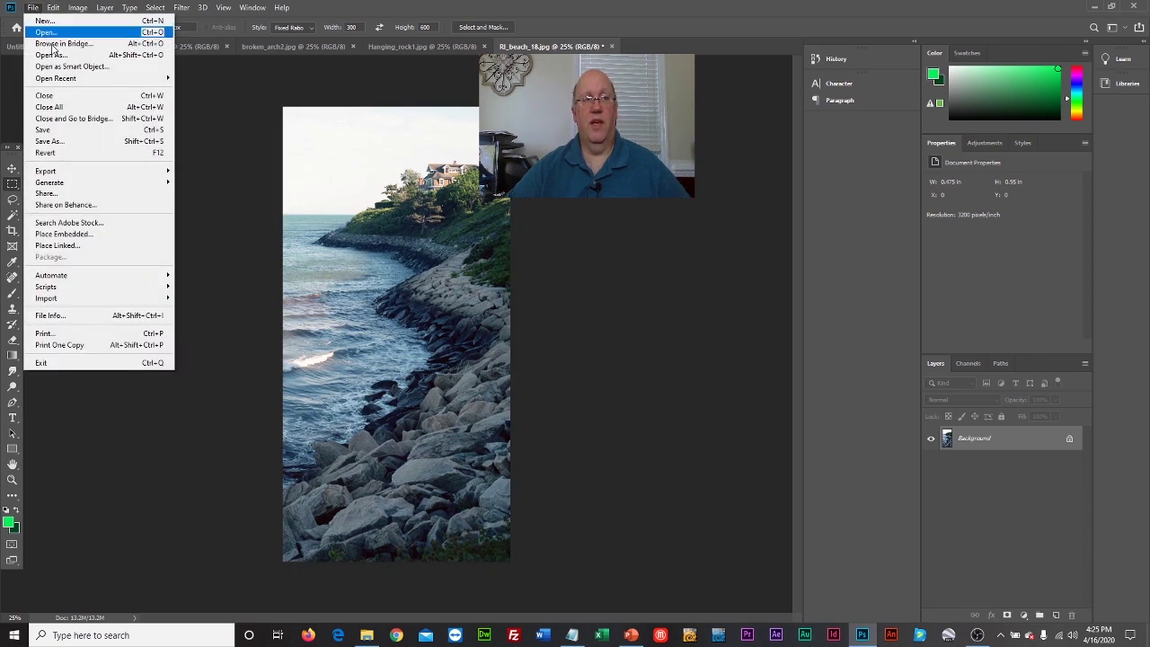
{"action": "left_click", "coordinate": [108, 143]}
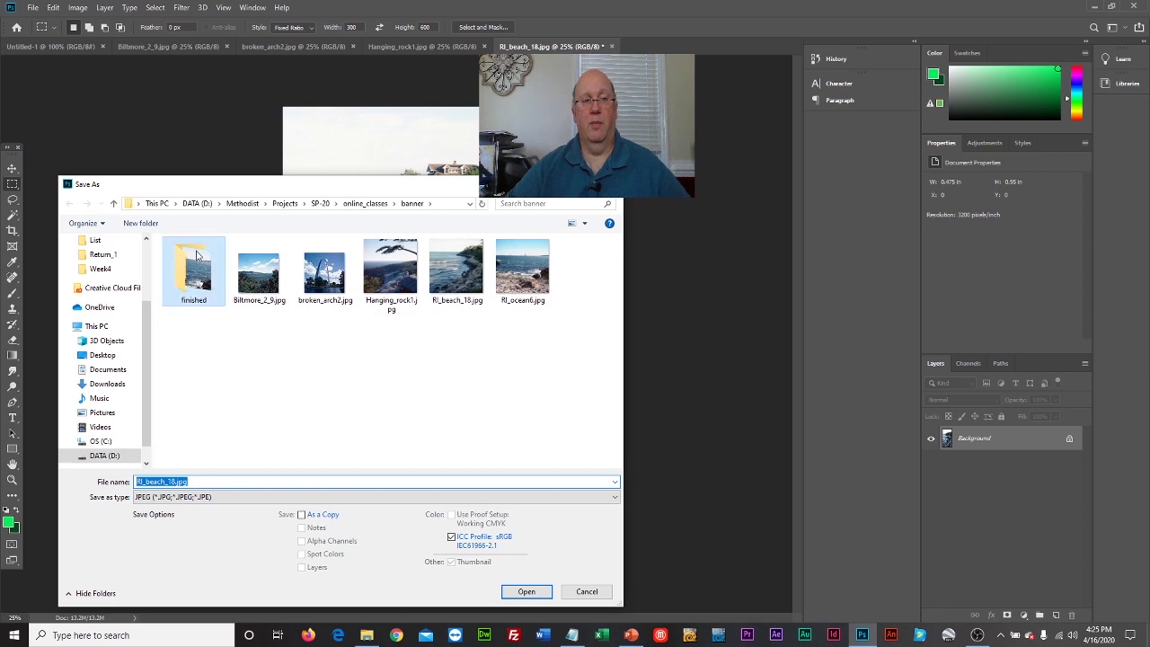
{"action": "double_click", "coordinate": [196, 256]}
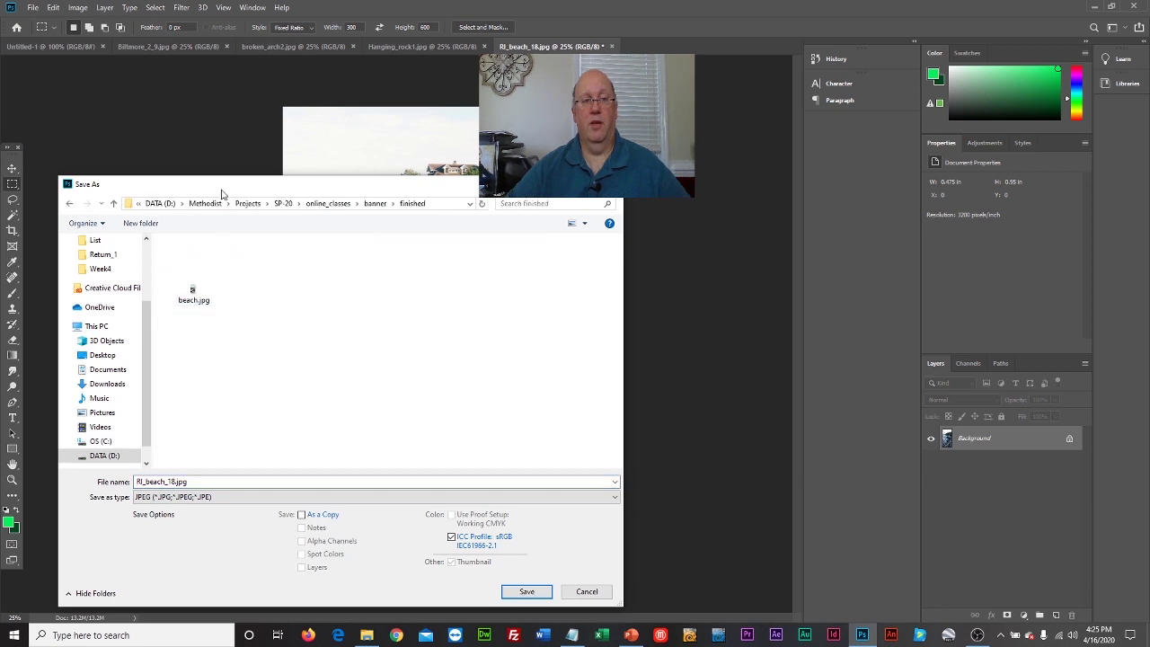
{"action": "left_click", "coordinate": [188, 287]}
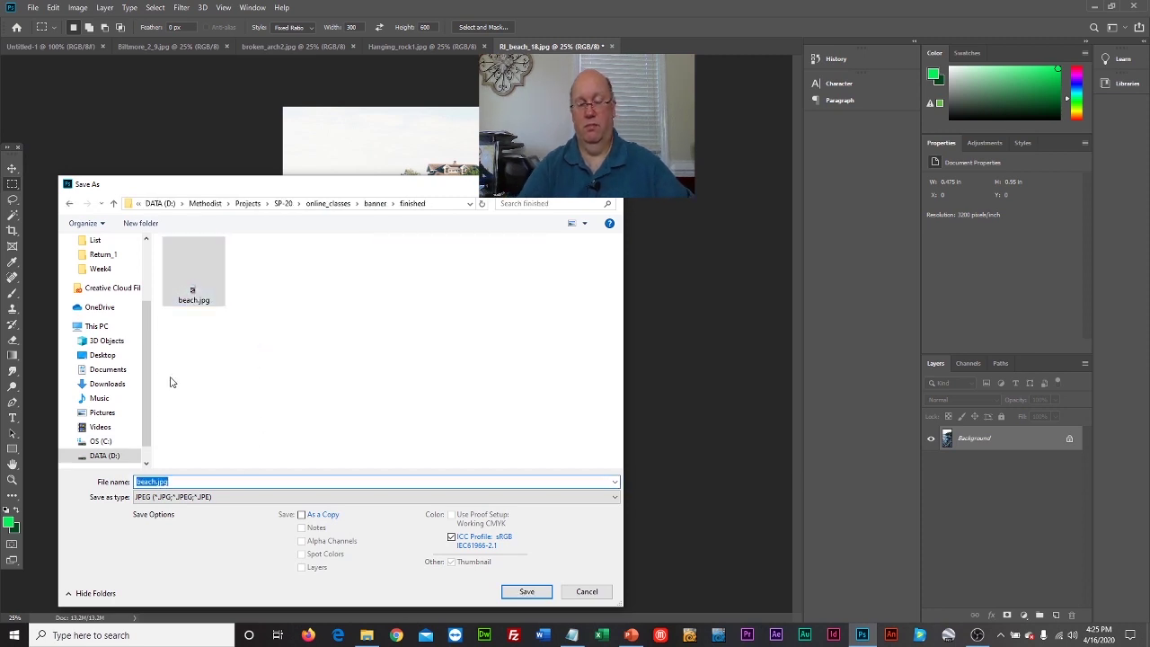
{"action": "key", "text": "Right"}
{"action": "key", "text": "Left"}
{"action": "key", "text": "Left"}
{"action": "key", "text": "Left"}
{"action": "key", "text": "Left"}
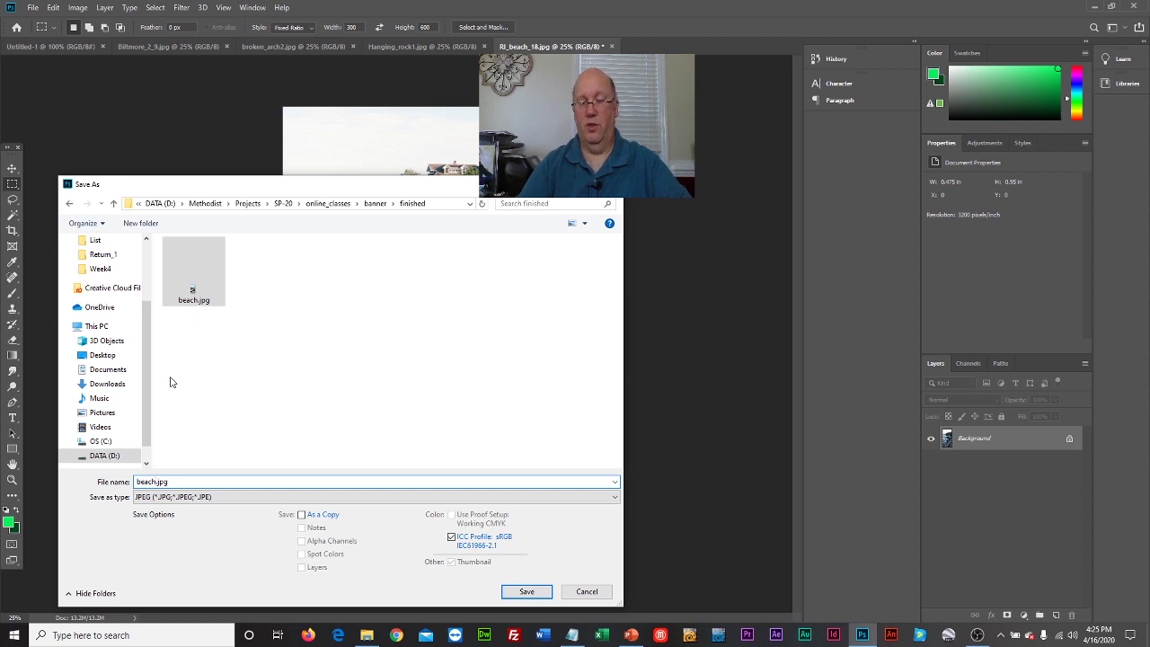
{"action": "type", "text": "2"}
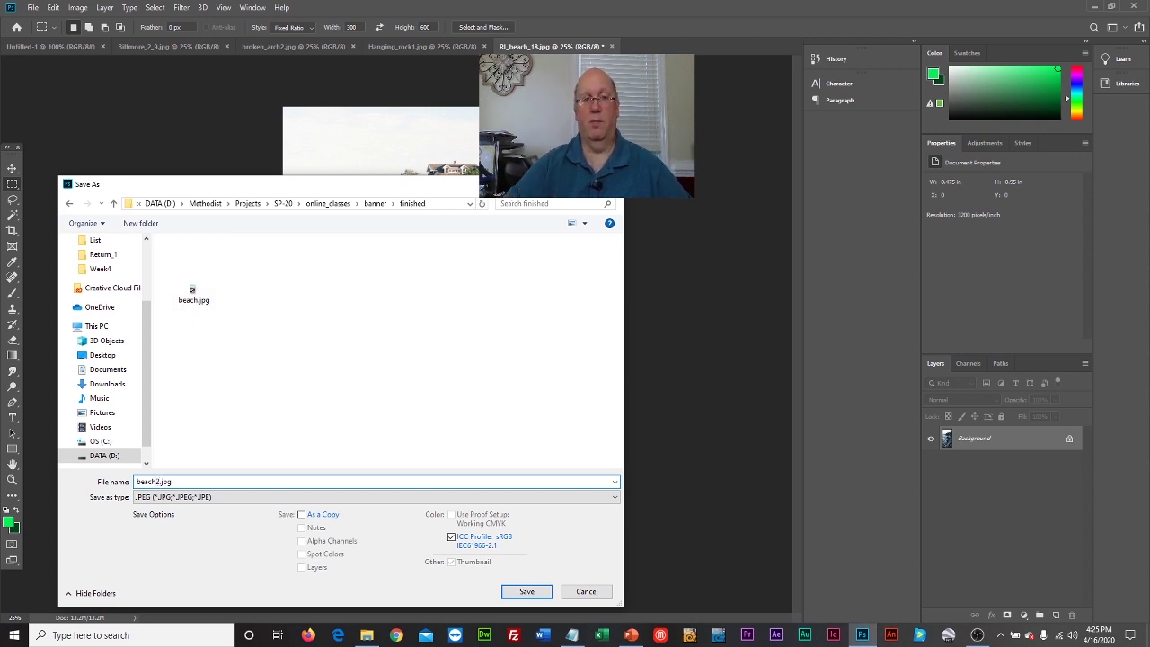
{"action": "left_click", "coordinate": [512, 590]}
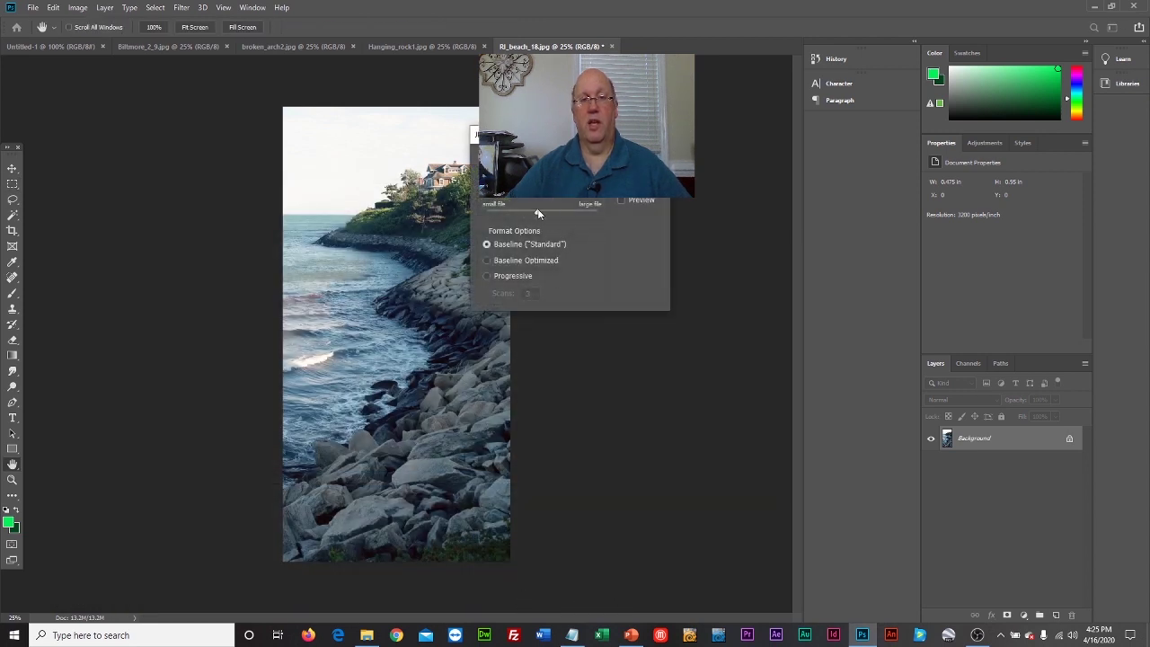
{"action": "key", "text": "Return"}
{"action": "key", "text": "m"}
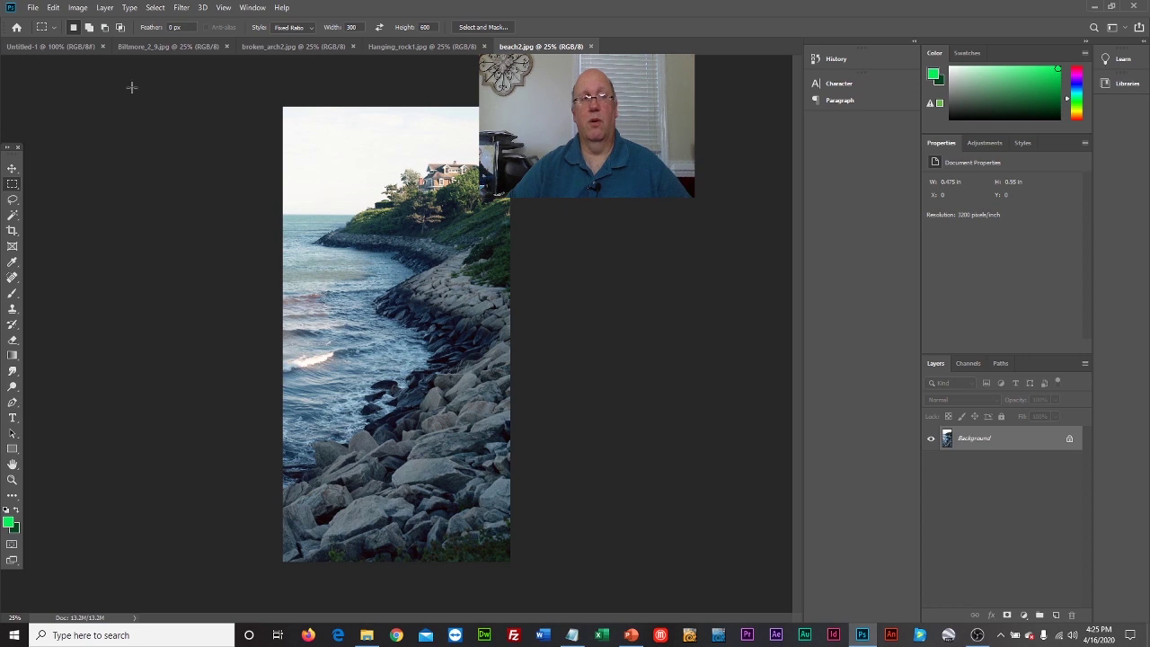
Resize the cropped shoreline photo proportionally to 300 px wide by 600 px high.
{"action": "left_click", "coordinate": [78, 7]}
{"action": "left_click", "coordinate": [83, 99]}
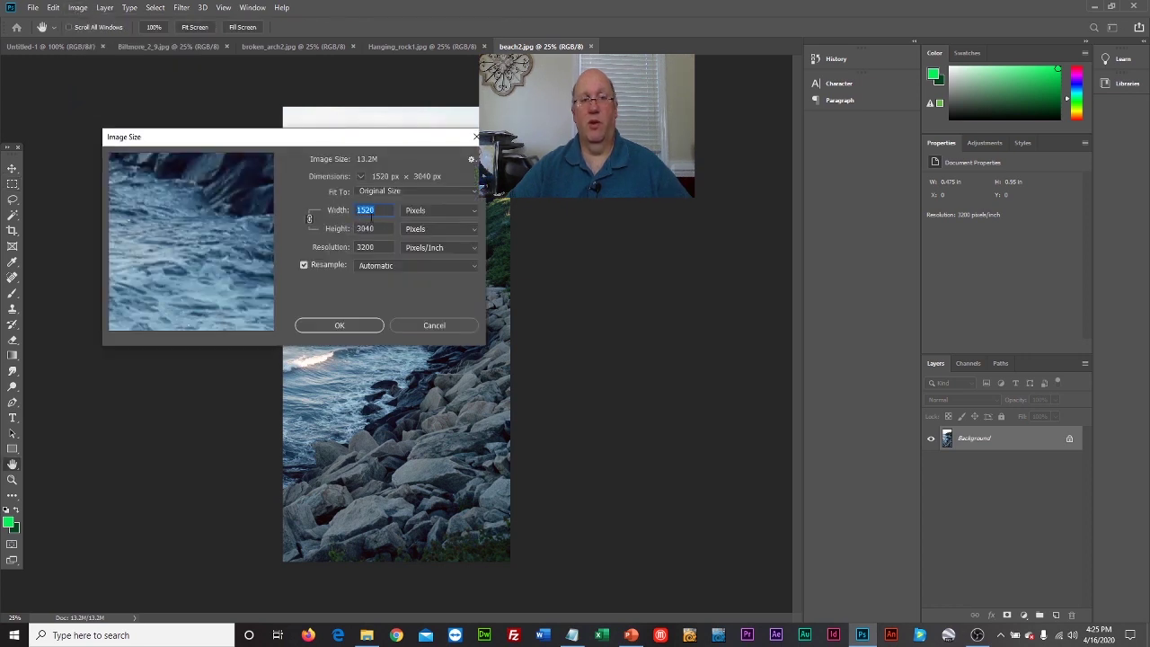
{"action": "type", "text": "300"}
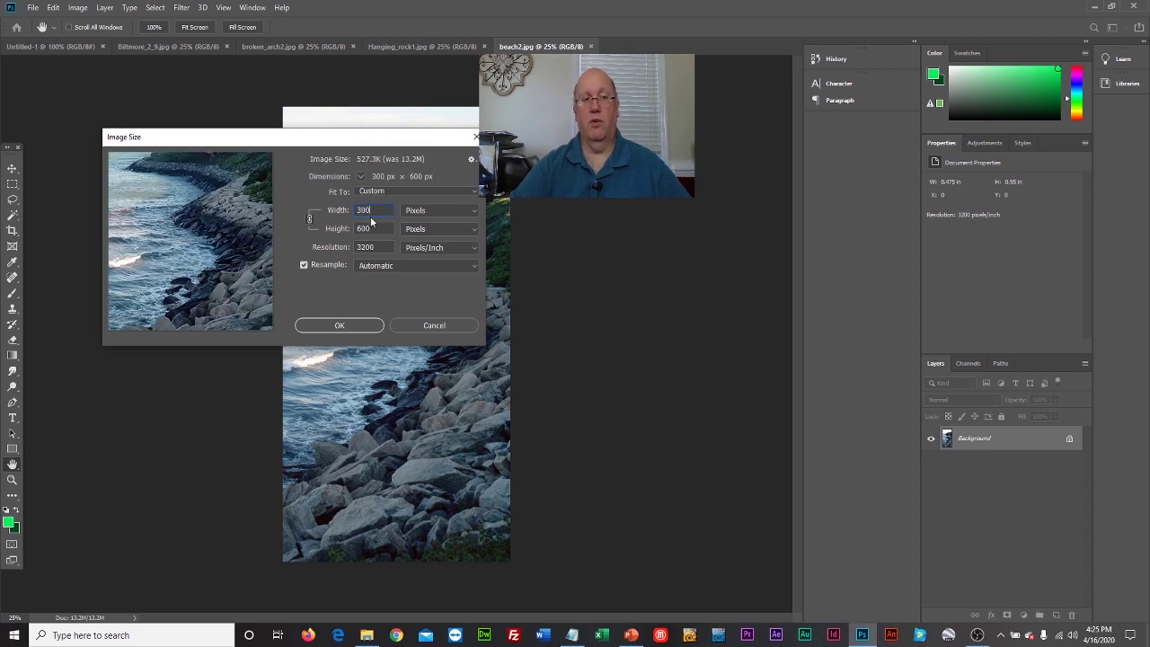
{"action": "left_click", "coordinate": [349, 327]}
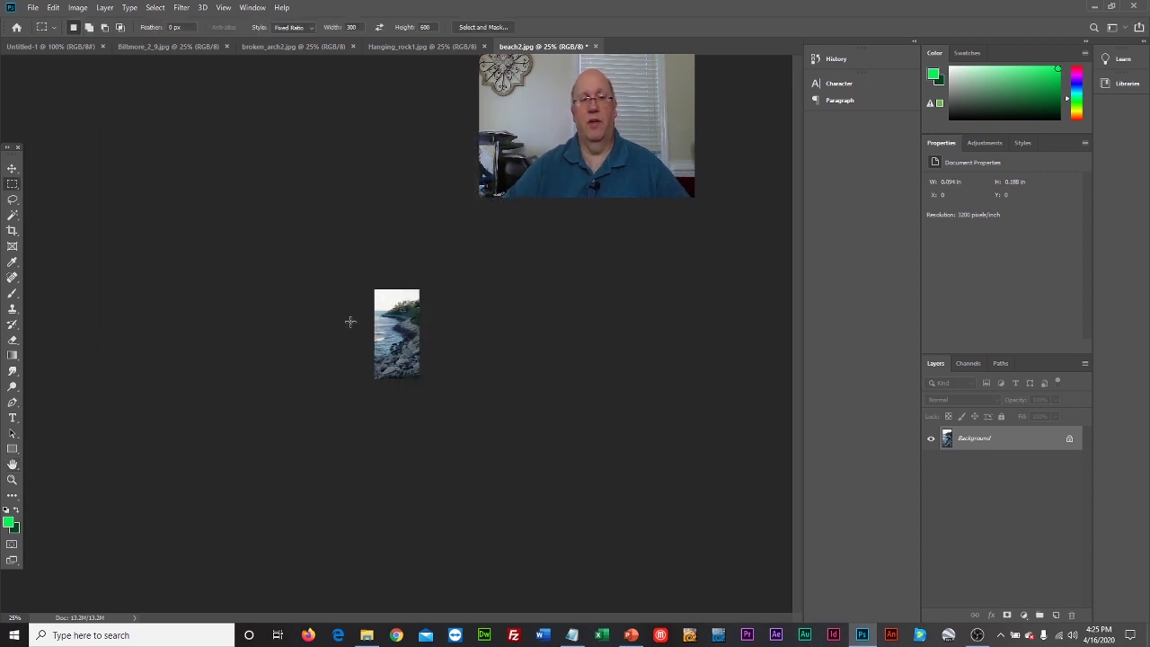
Save the resized photo over beach2.jpg in the finished folder at a mid-range JPEG quality, and close its document.
{"action": "left_click", "coordinate": [35, 9]}
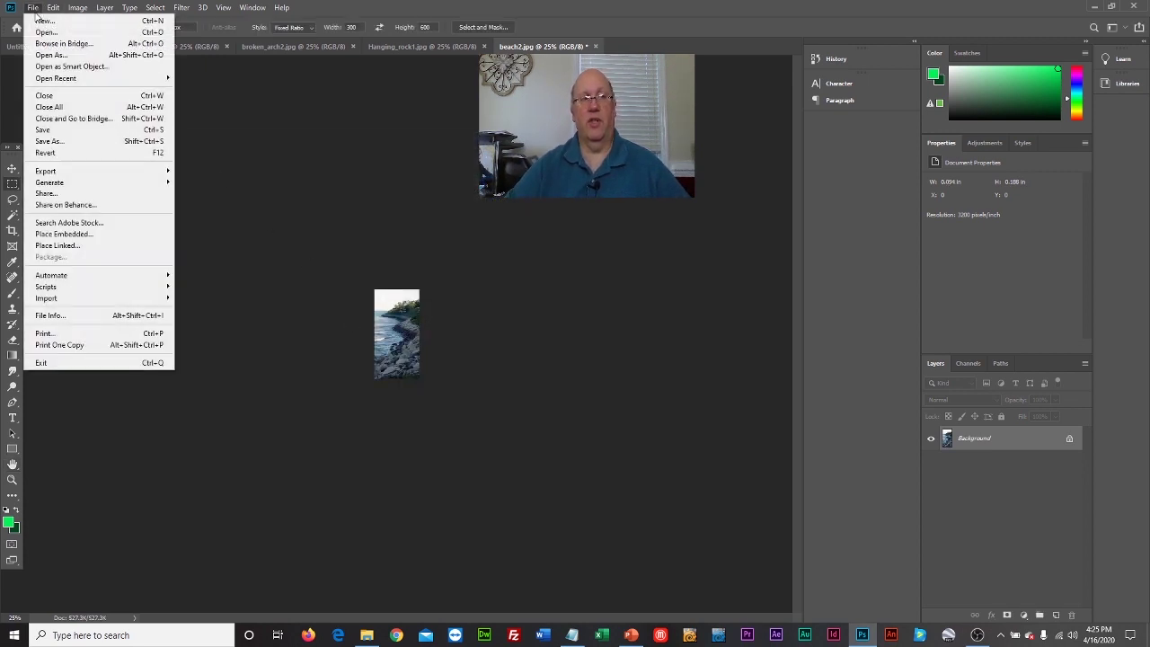
{"action": "left_click", "coordinate": [49, 141]}
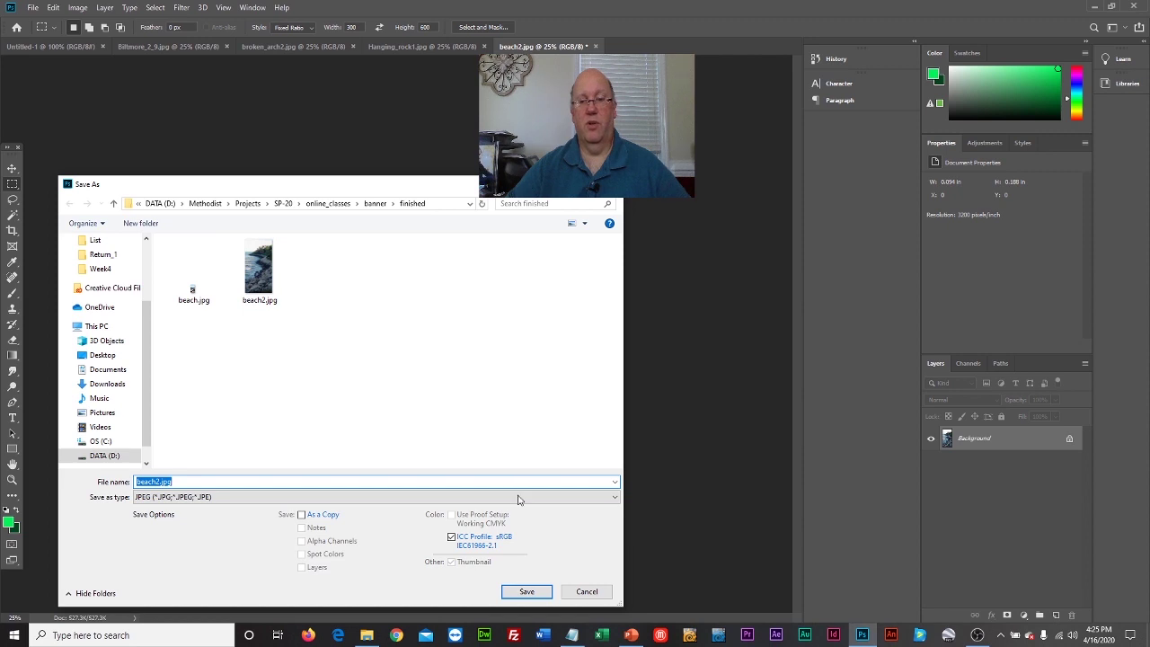
{"action": "left_click", "coordinate": [526, 591]}
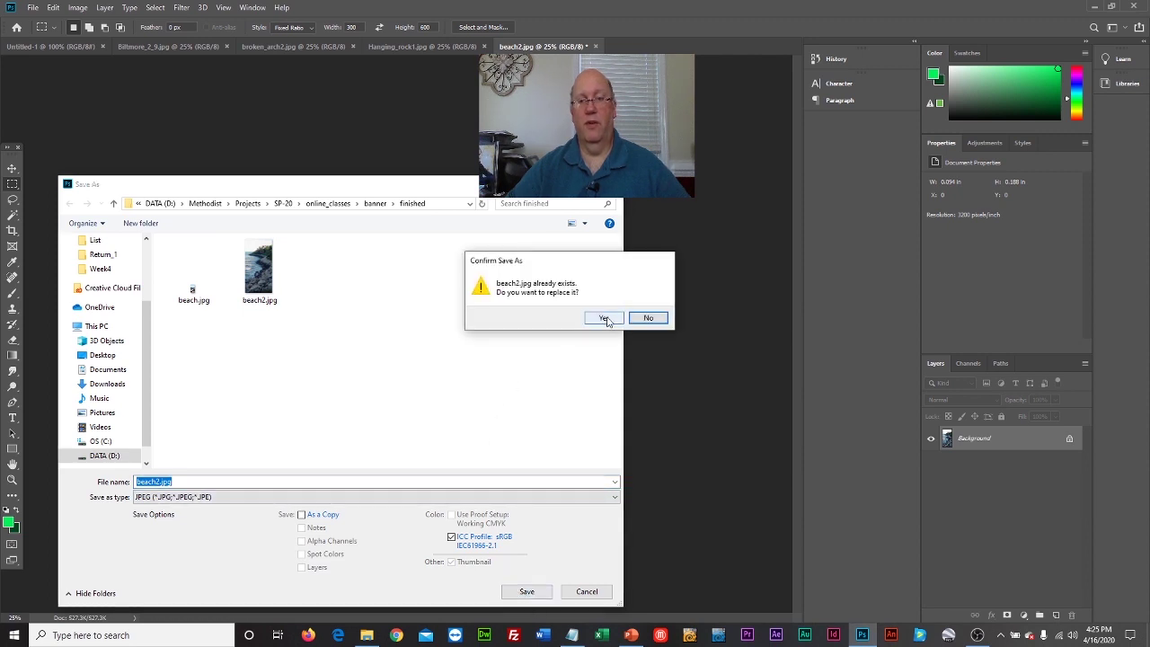
{"action": "left_click", "coordinate": [604, 318]}
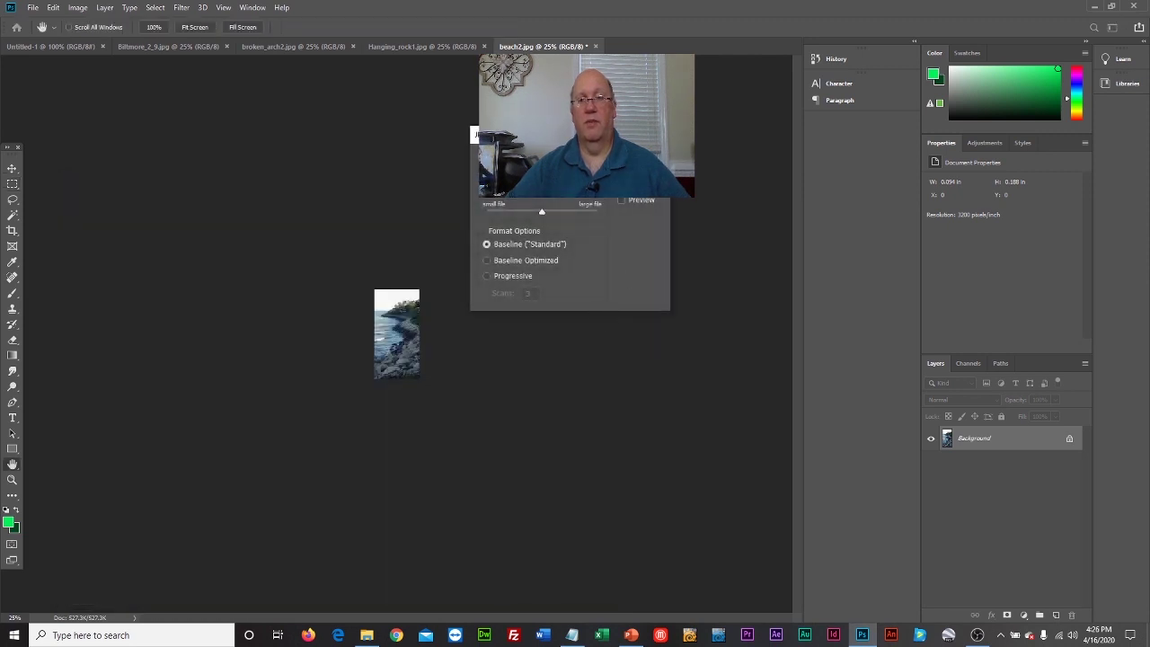
{"action": "key", "text": "Return"}
{"action": "key", "text": "m"}
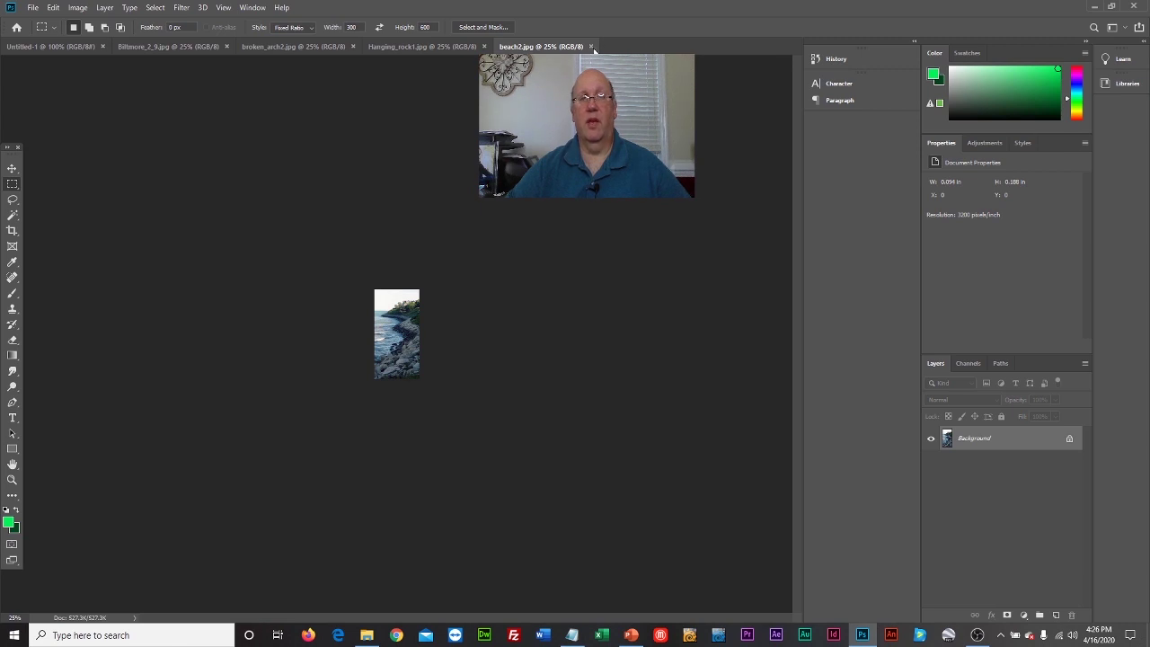
{"action": "left_click", "coordinate": [591, 47]}
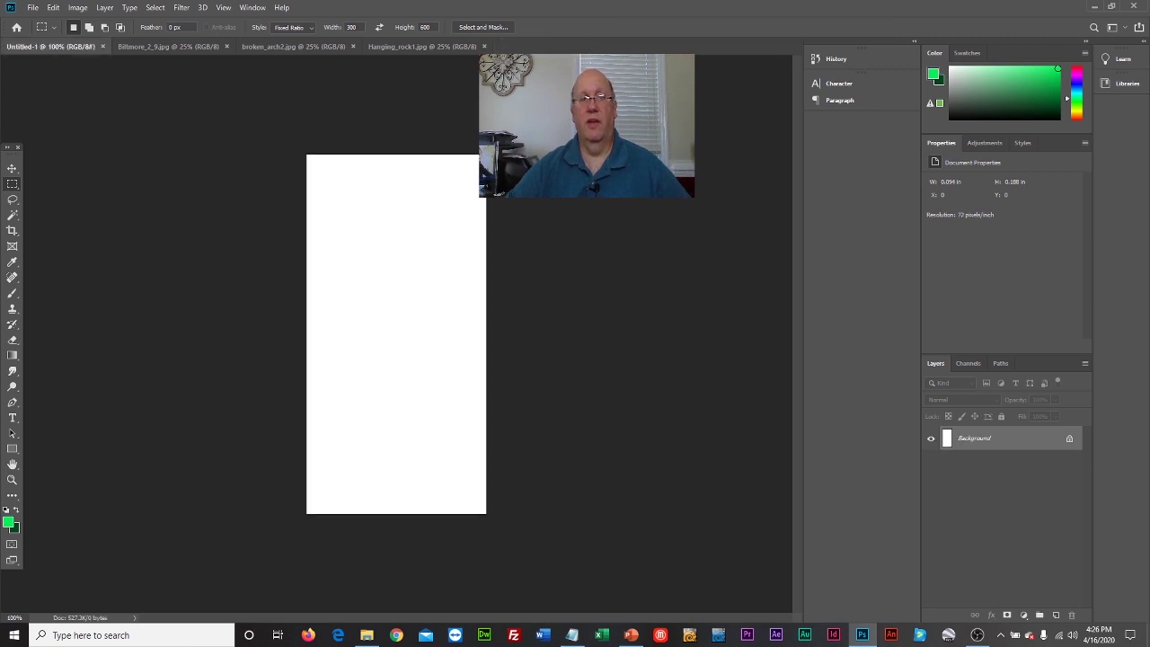
Try a full-height 300:600 selection over the rock and branches in Hanging_rock1.jpg, and close the photo without saving.
{"action": "left_click", "coordinate": [417, 47]}
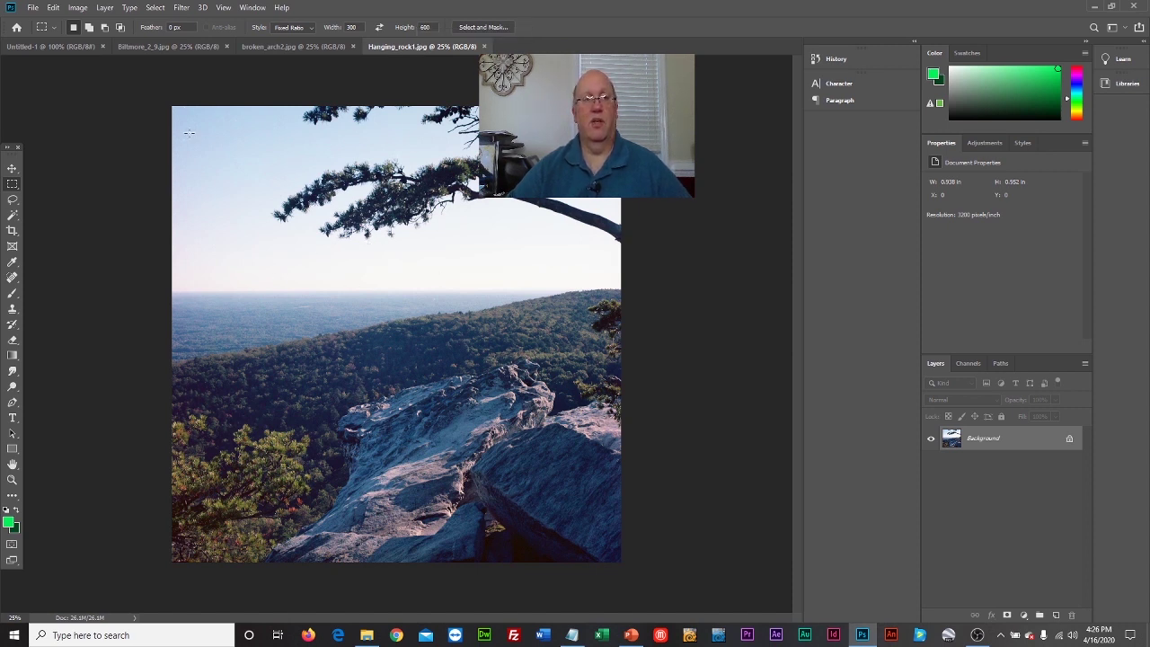
{"action": "left_click_drag", "start_coordinate": [176, 108], "coordinate": [503, 562]}
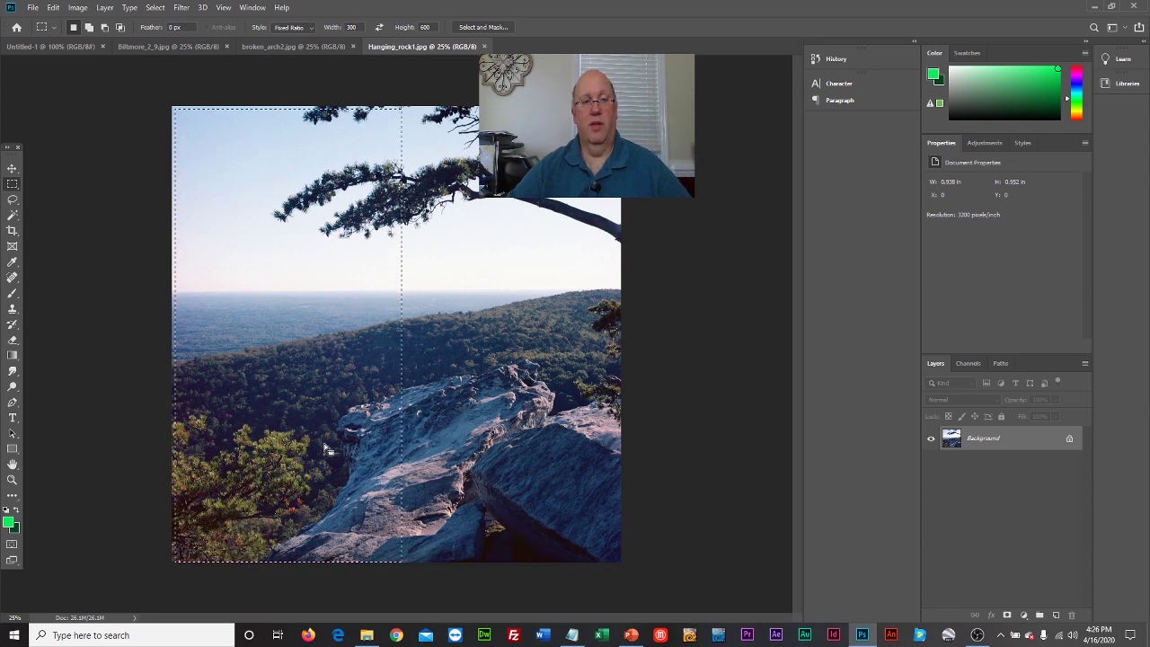
{"action": "left_click_drag", "start_coordinate": [329, 445], "coordinate": [443, 449]}
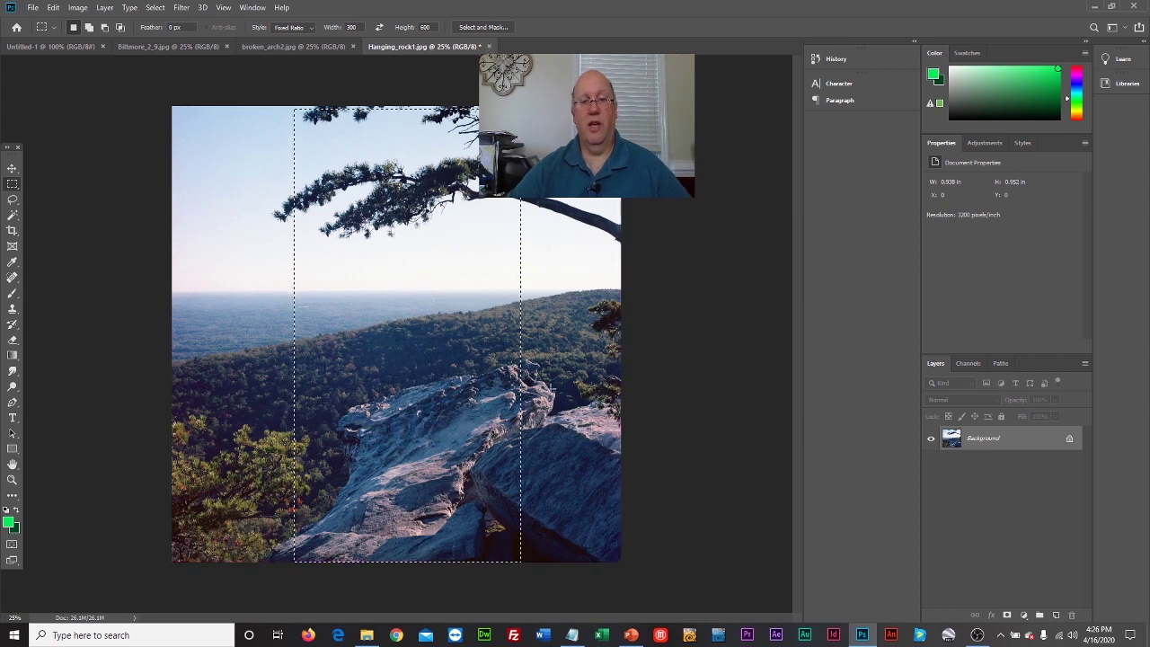
{"action": "key", "text": "ctrl+d"}
{"action": "left_click", "coordinate": [490, 47]}
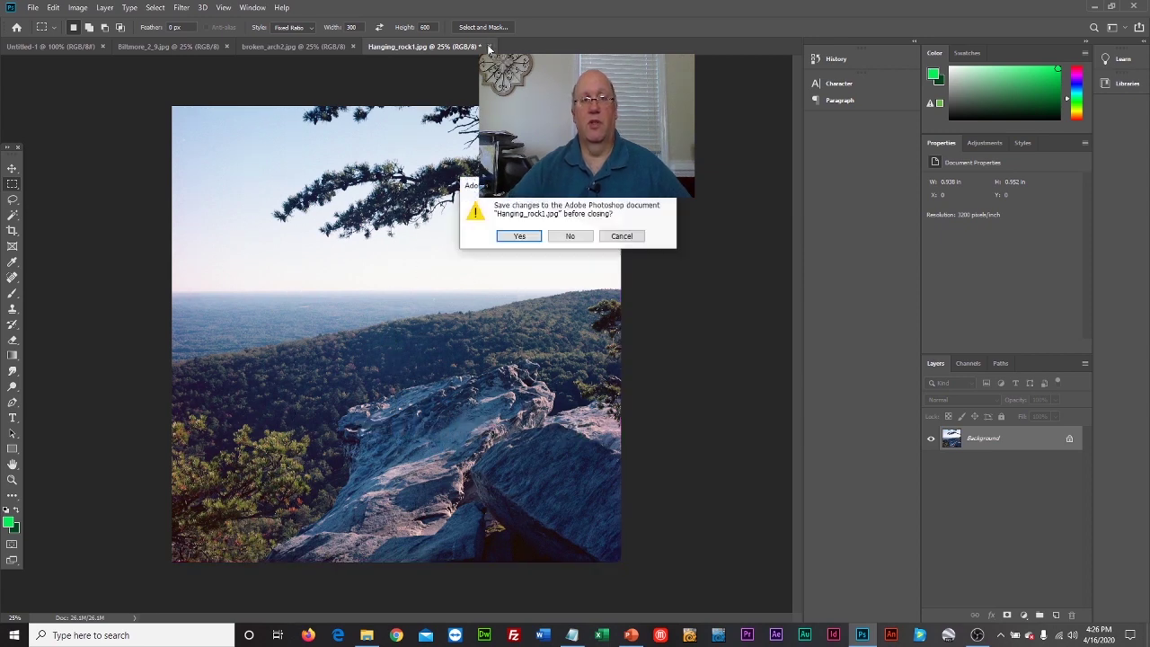
{"action": "left_click", "coordinate": [578, 237]}
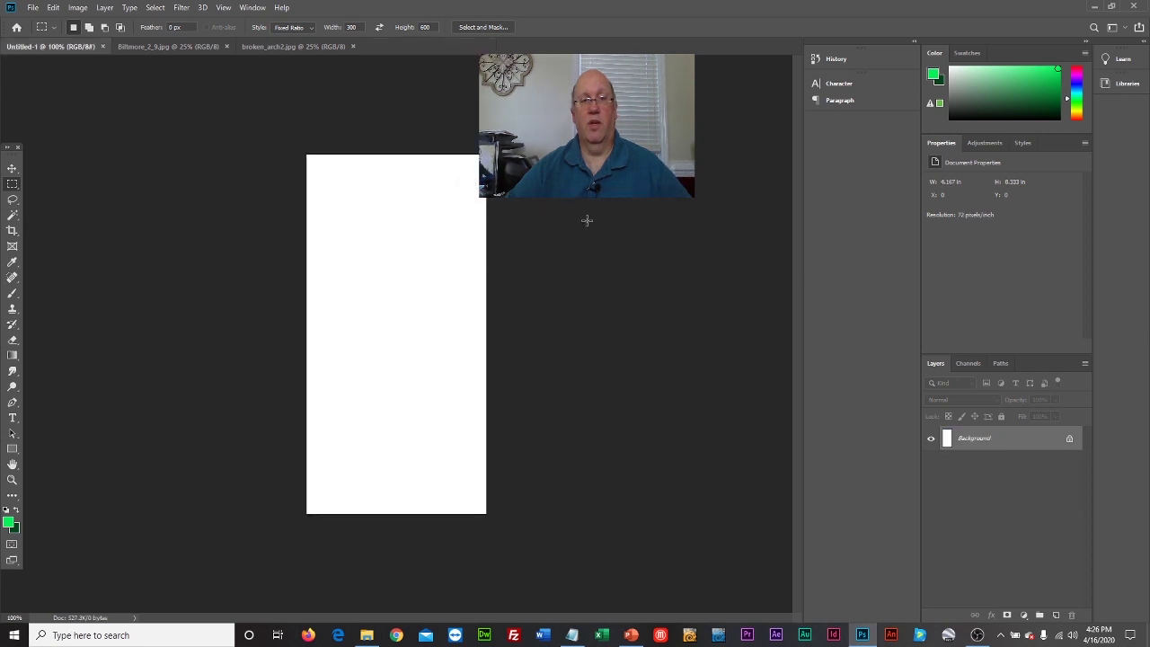
Try a full-height 300:600 selection around the arch in broken_arch2.jpg, and close the photo without saving.
{"action": "left_click", "coordinate": [276, 47]}
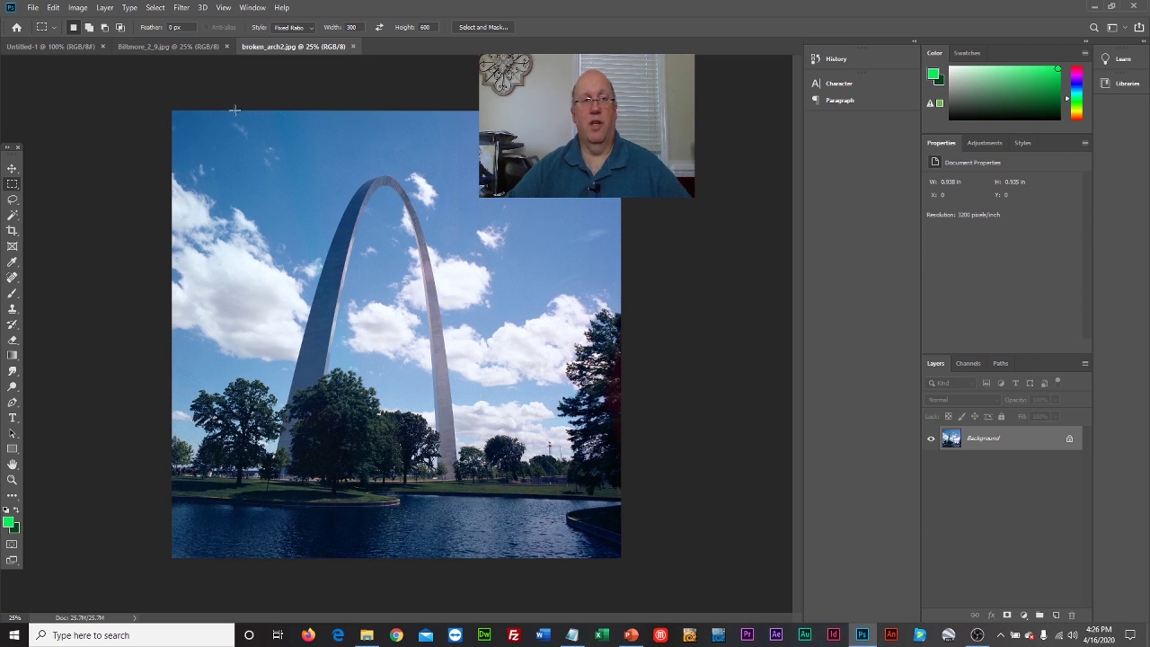
{"action": "left_click_drag", "start_coordinate": [236, 110], "coordinate": [610, 559]}
{"action": "left_click_drag", "start_coordinate": [382, 422], "coordinate": [455, 420]}
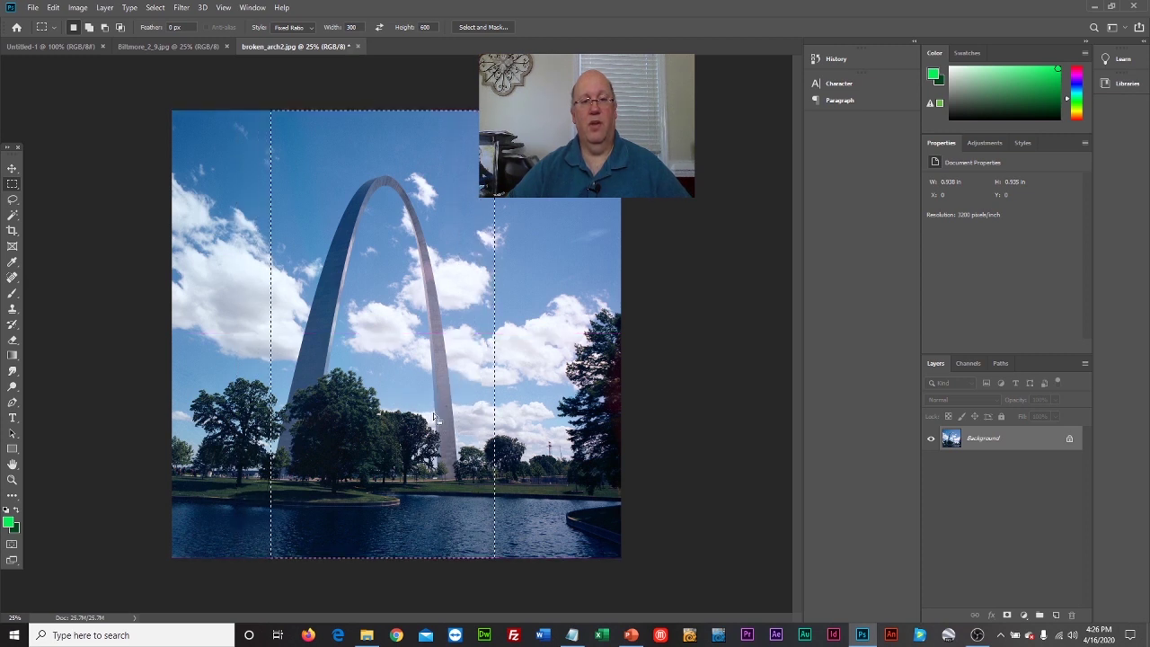
{"action": "left_click_drag", "start_coordinate": [389, 354], "coordinate": [288, 362]}
{"action": "left_click", "coordinate": [506, 244]}
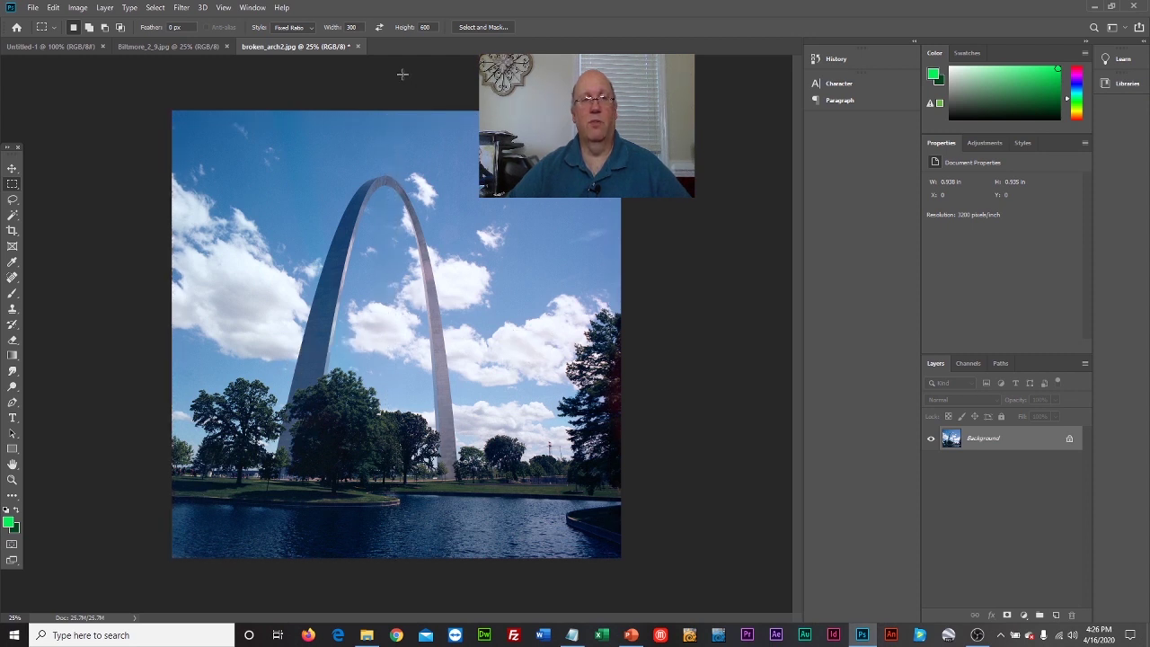
{"action": "left_click", "coordinate": [358, 46]}
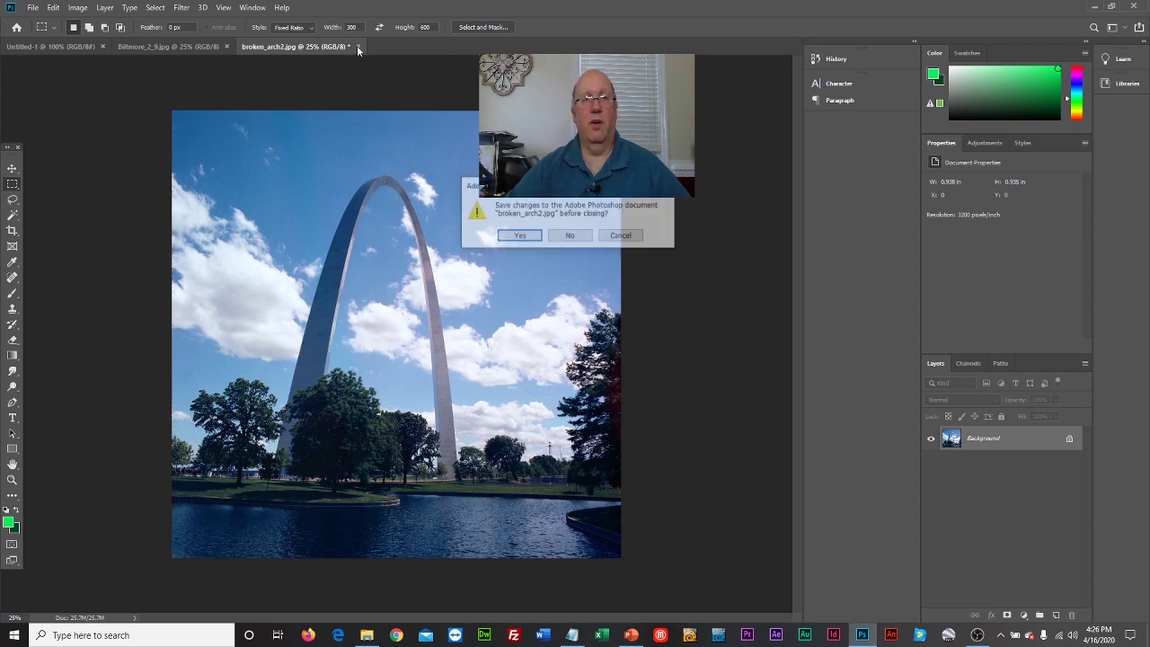
{"action": "left_click", "coordinate": [572, 236]}
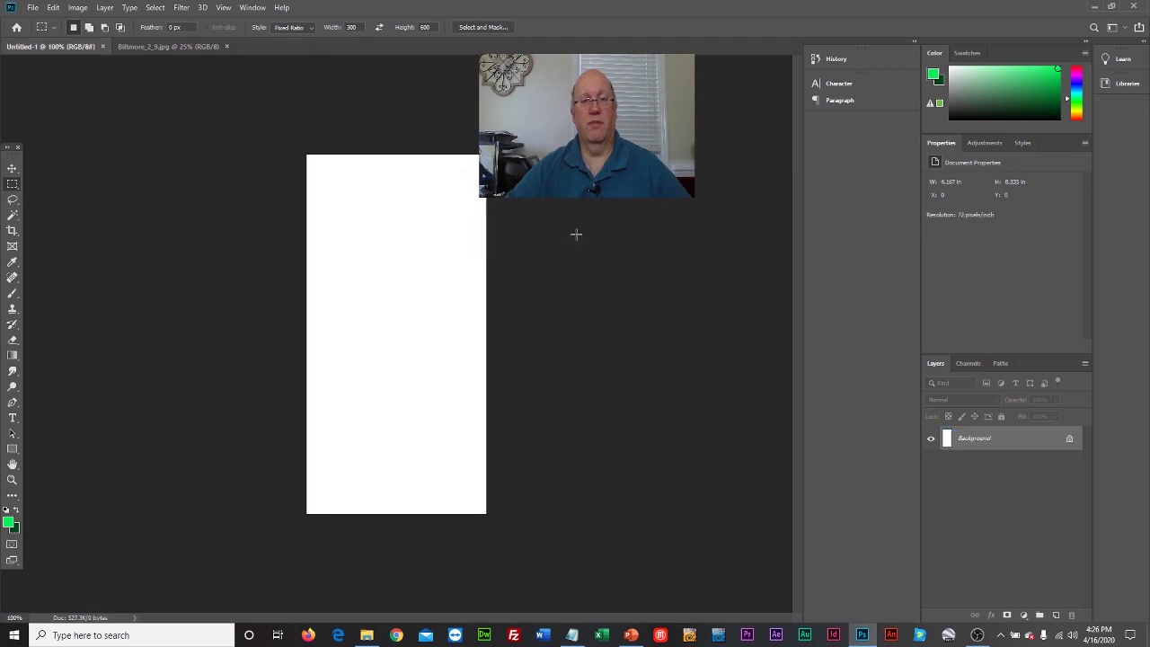
Bring up the Biltmore_2_9.jpg photo.
{"action": "left_click", "coordinate": [151, 47]}
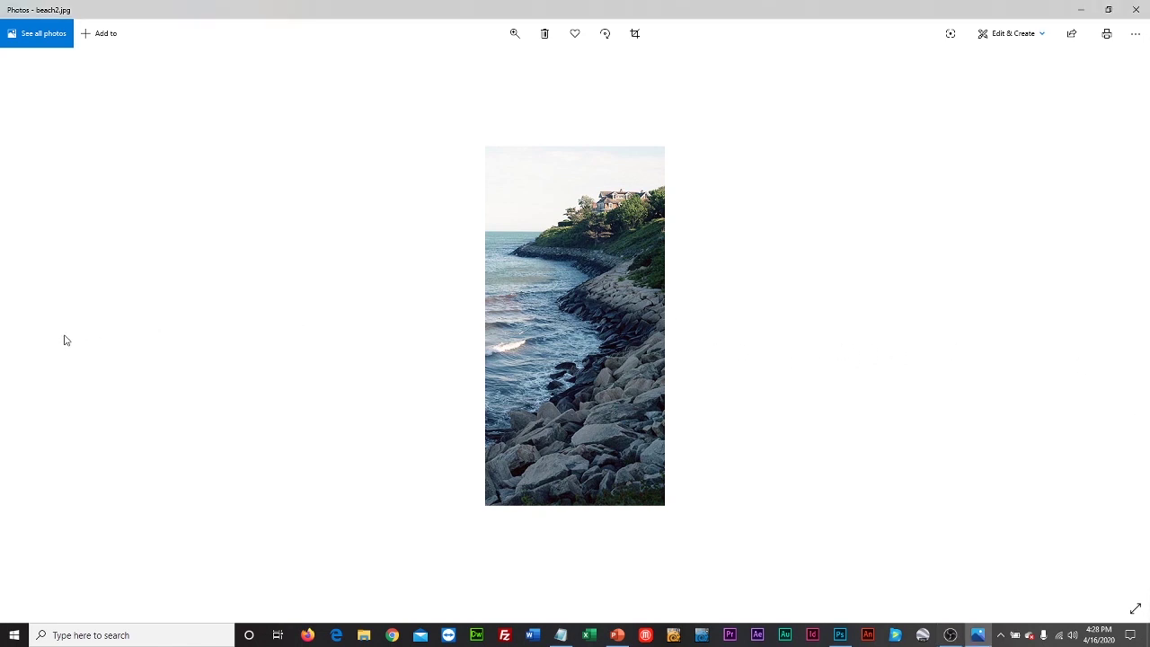
Compare the finished photos beach.jpg and beach2.jpg in the Photos viewer.
{"action": "left_click", "coordinate": [27, 342]}
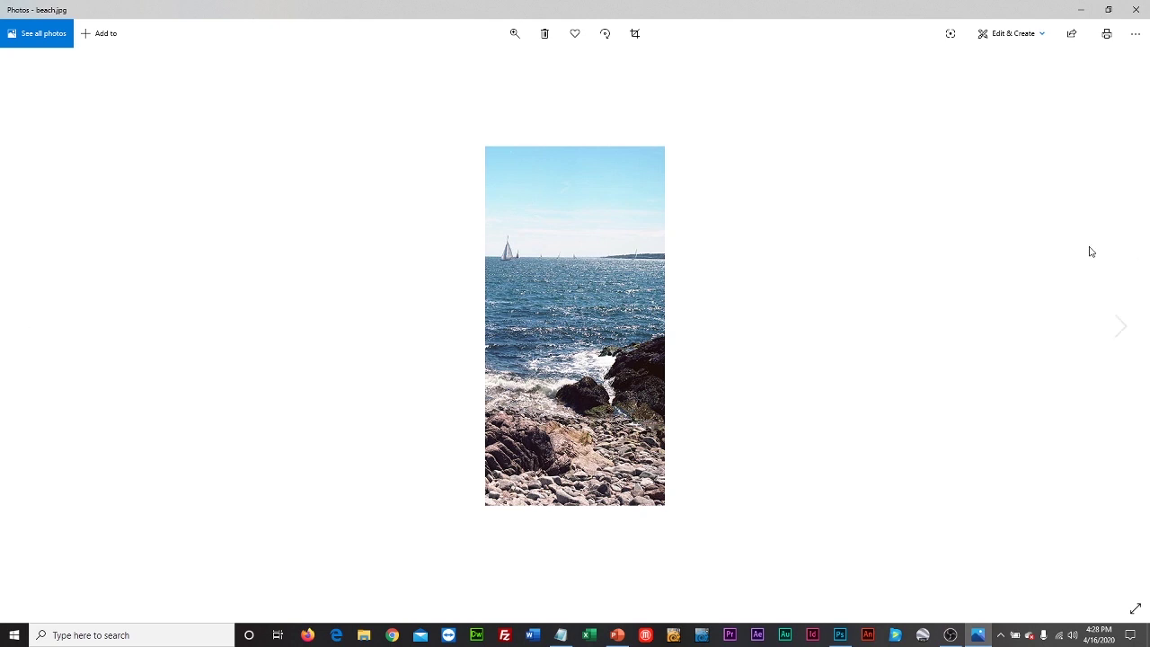
{"action": "left_click", "coordinate": [1120, 329]}
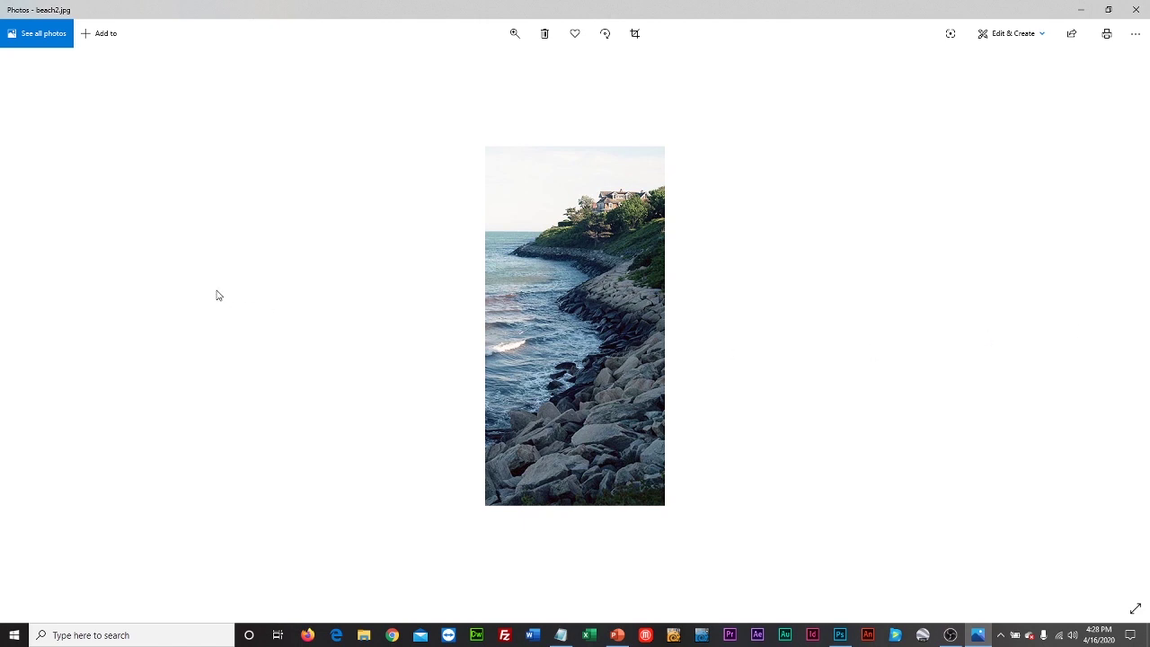
{"action": "left_click", "coordinate": [27, 332]}
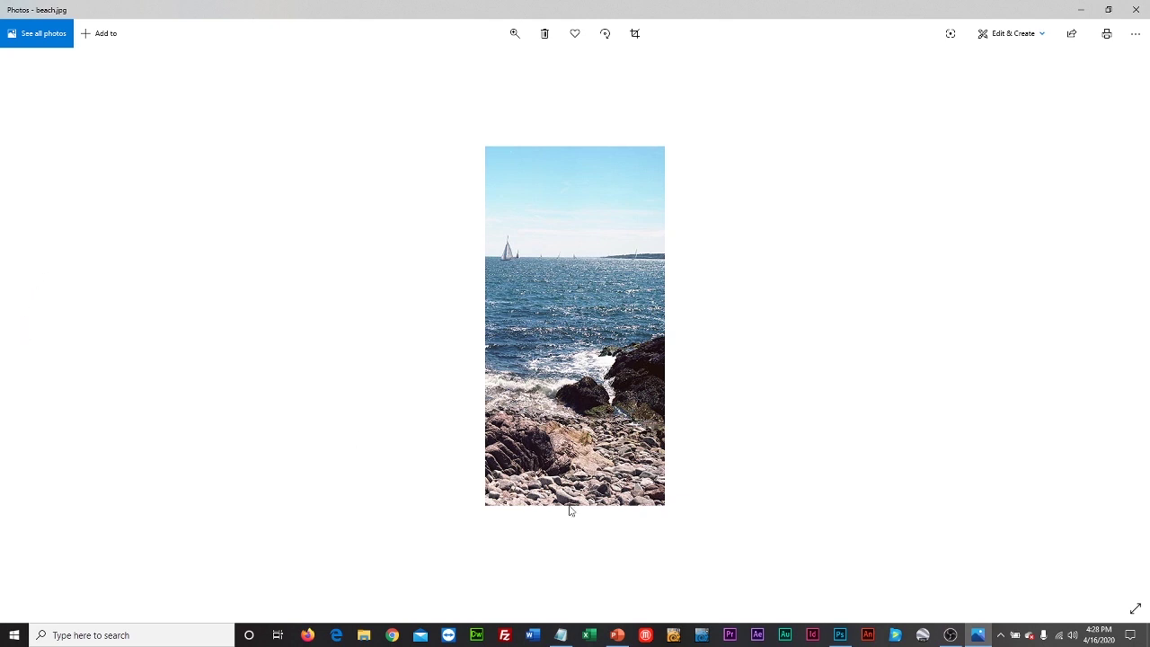
Switch back to Photoshop and add a placeholder text block to the blank banner with the Type tool.
{"action": "left_click", "coordinate": [840, 635]}
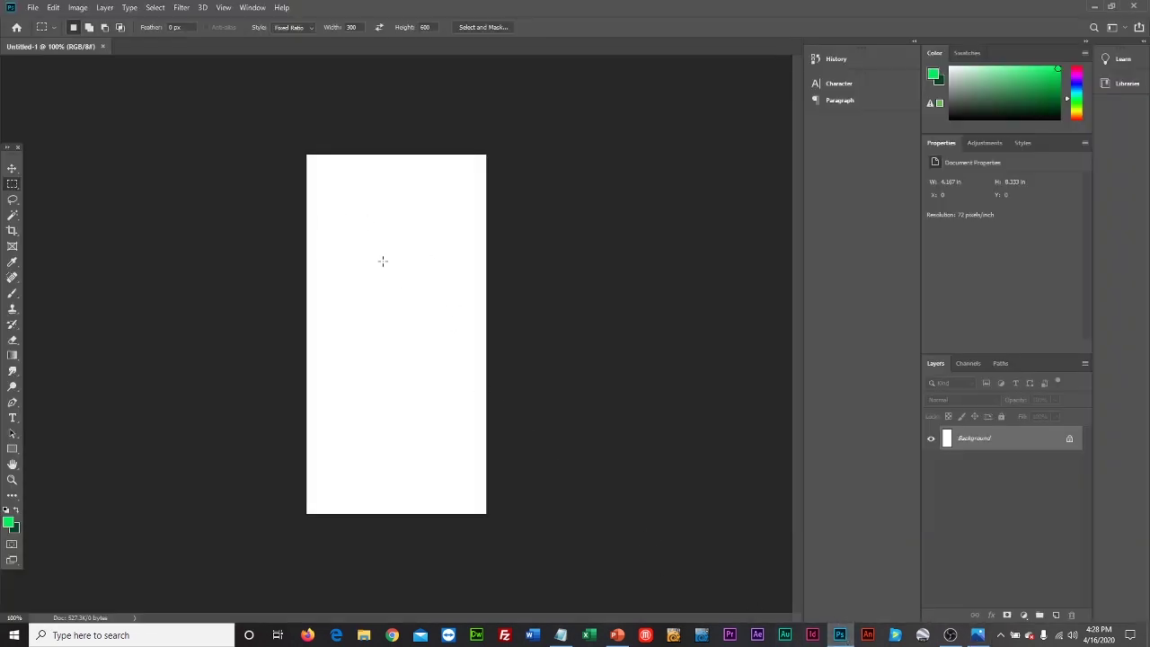
{"action": "left_click", "coordinate": [18, 419]}
{"action": "left_click", "coordinate": [176, 382]}
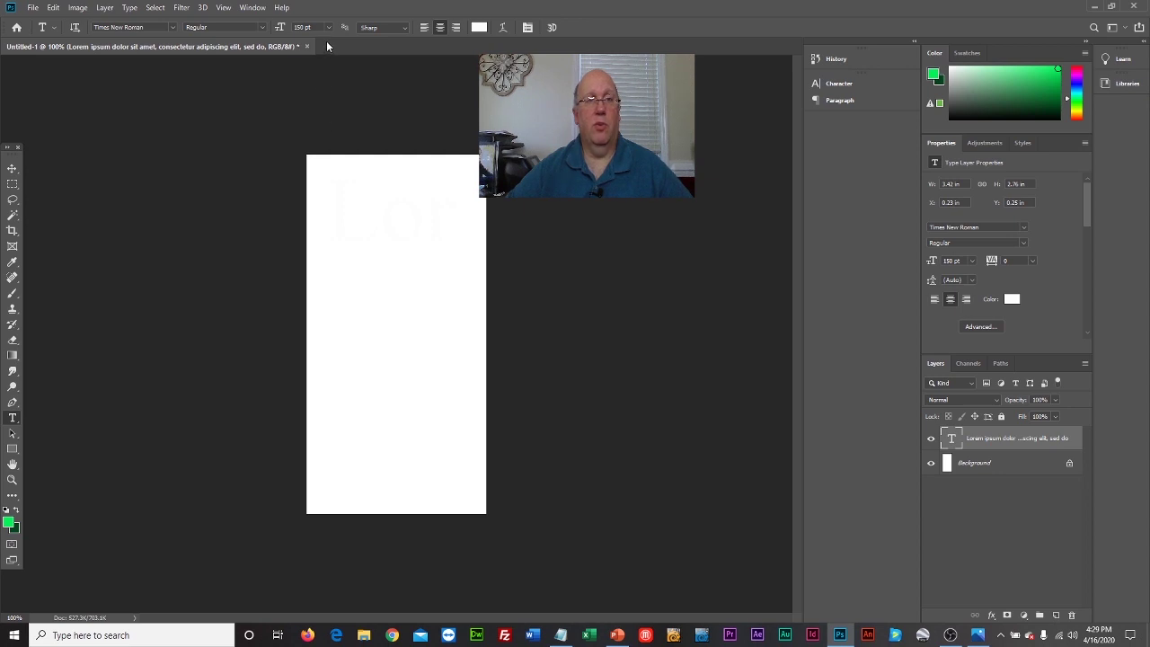
Try the Brush Script MT font and a 16 pt size on a second placeholder text layer.
{"action": "left_click", "coordinate": [172, 27]}
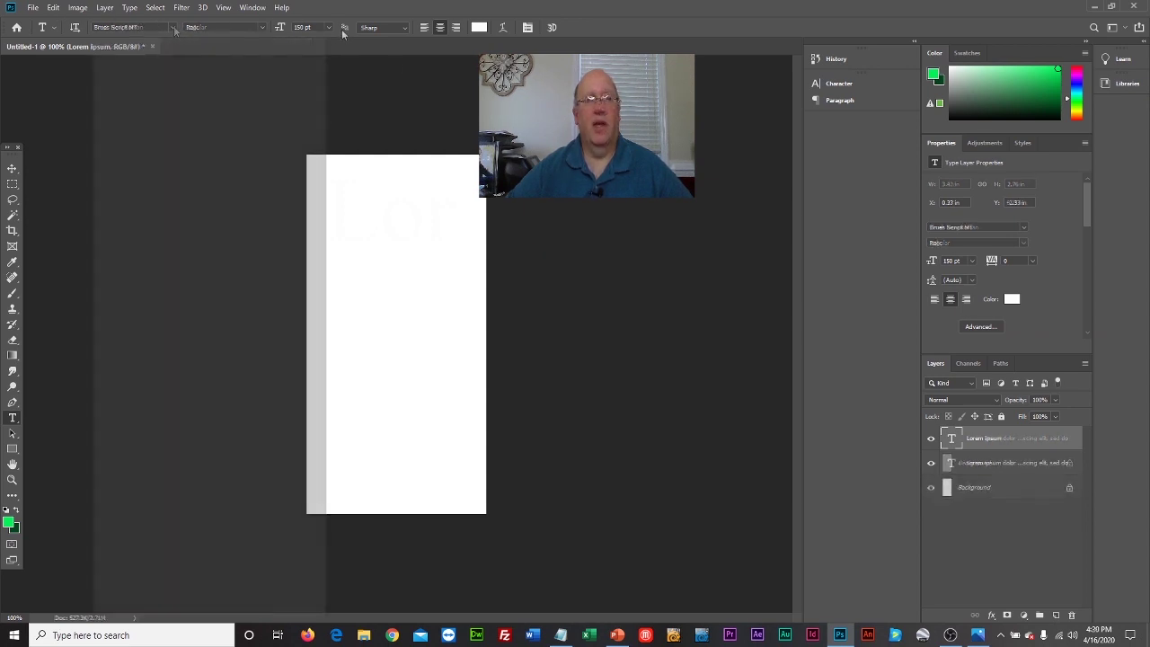
{"action": "left_click", "coordinate": [173, 27]}
{"action": "left_click", "coordinate": [329, 27]}
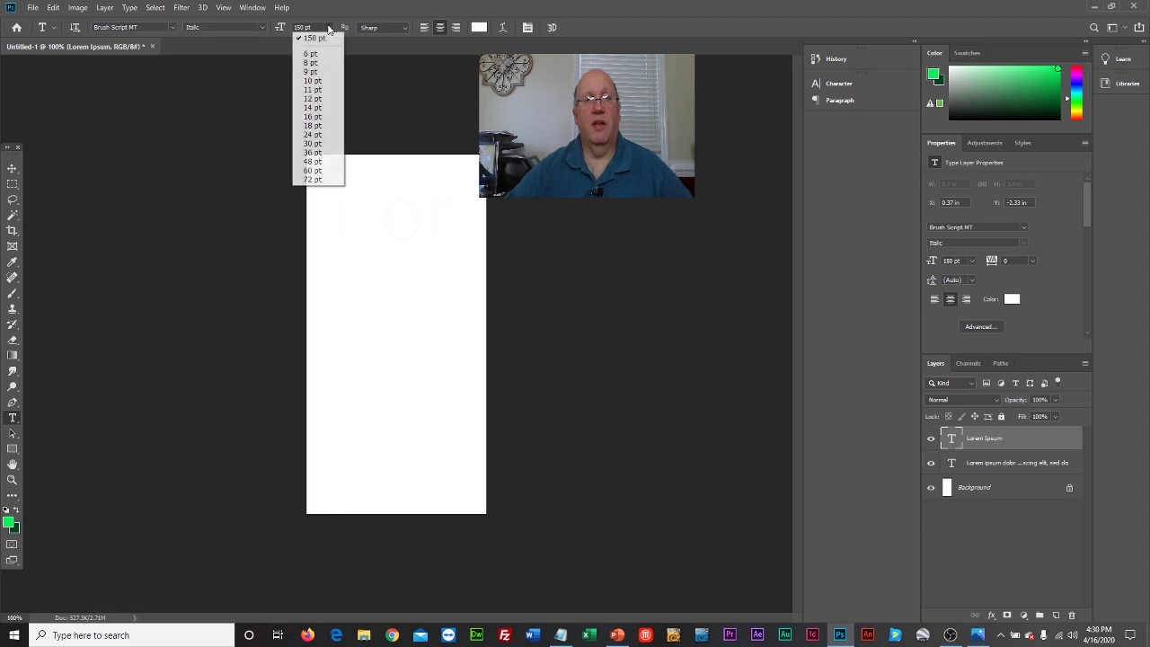
{"action": "left_click", "coordinate": [316, 116]}
Edit the first placeholder text block near the banner's top and set its text color to blue 0f33e8.
{"action": "left_click", "coordinate": [339, 203]}
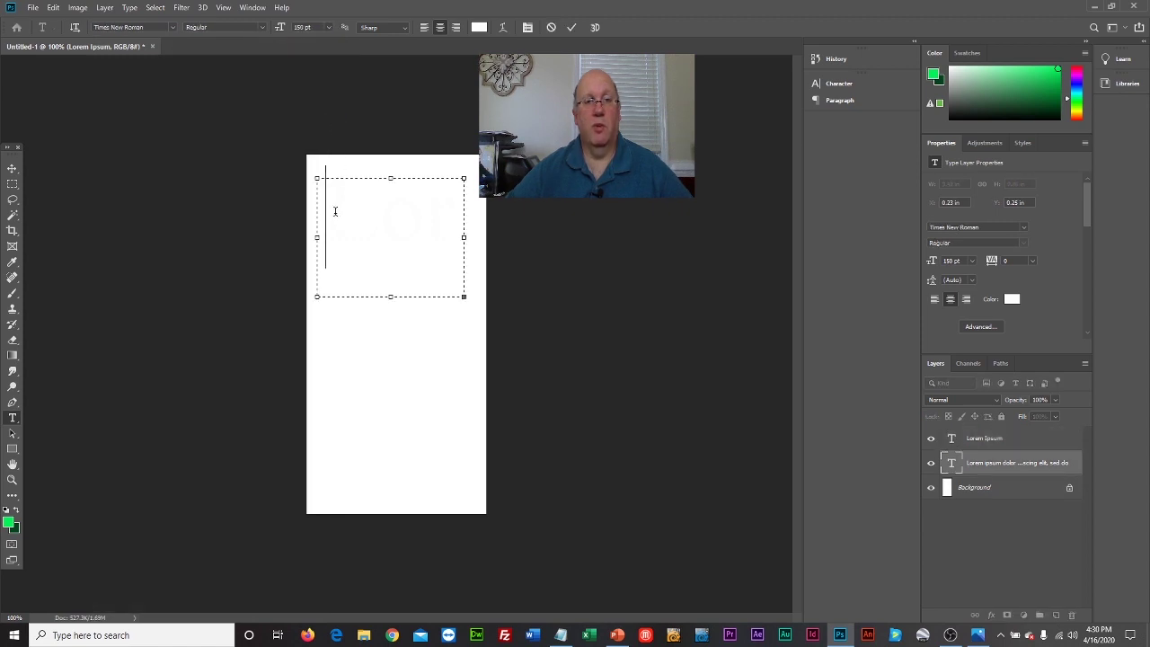
{"action": "left_click", "coordinate": [405, 254]}
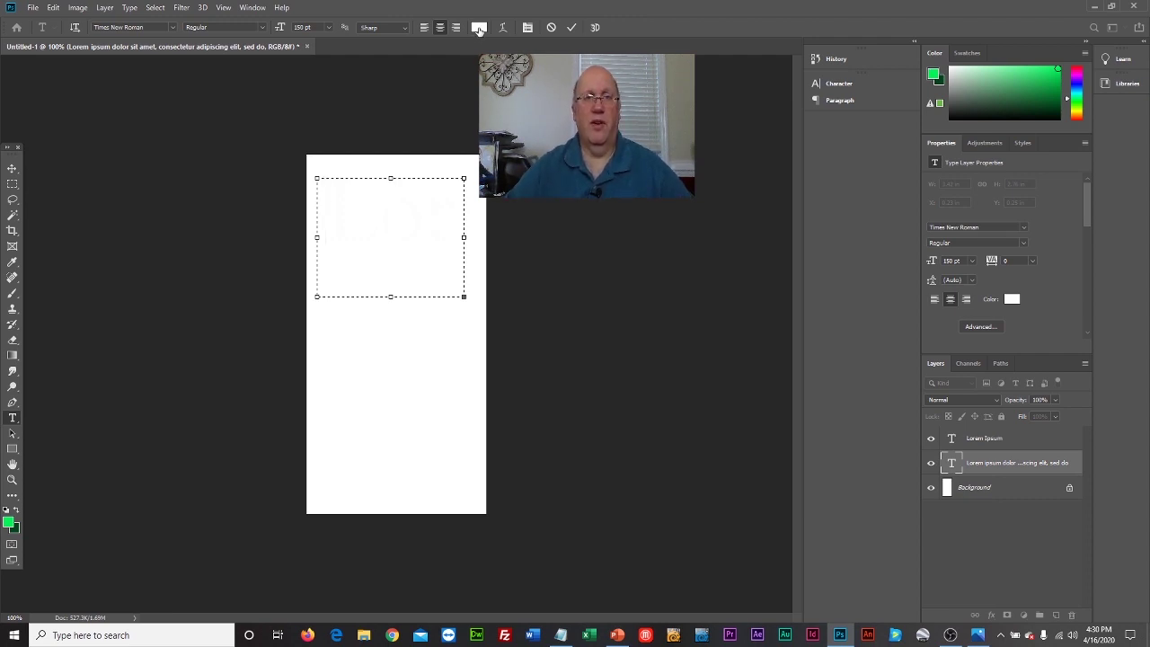
{"action": "left_click", "coordinate": [479, 27]}
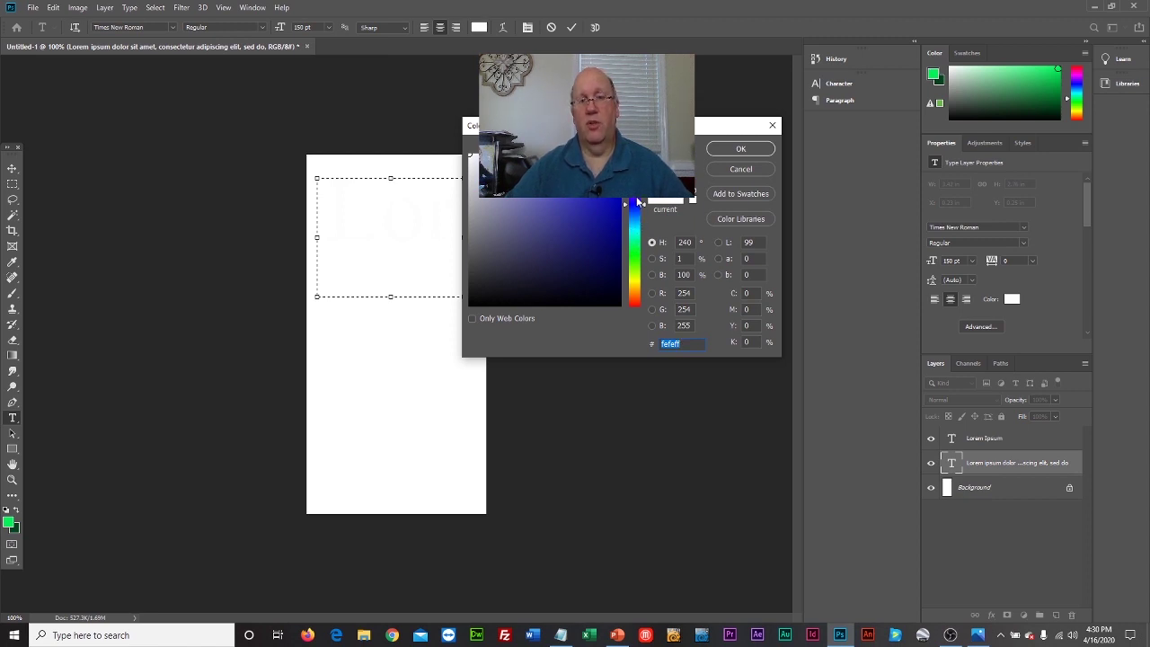
{"action": "mouse_move", "coordinate": [638, 203]}
{"action": "left_mouse_down"}
{"action": "mouse_move", "coordinate": [636, 237]}
{"action": "mouse_move", "coordinate": [638, 208]}
{"action": "left_mouse_up"}
{"action": "type", "text": "0f33e8"}
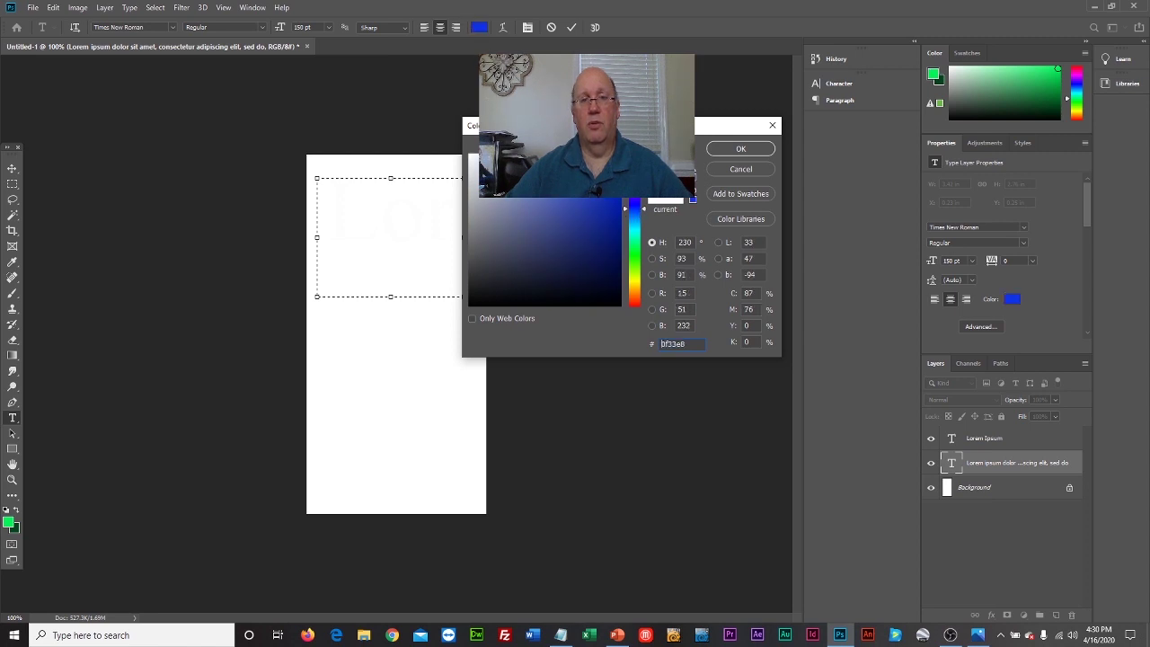
{"action": "left_click", "coordinate": [722, 149]}
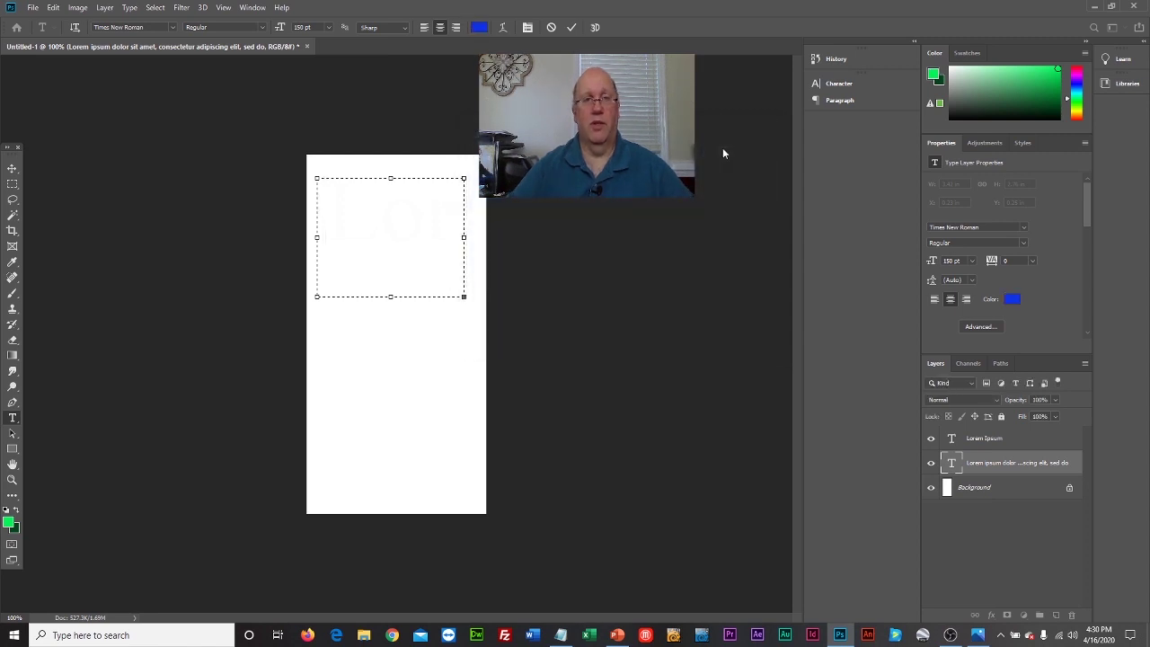
Enter a "V" at the start of the top text block, try sizes 12, 18 and 48 pt, and settle on 60 pt.
{"action": "type", "text": "V"}
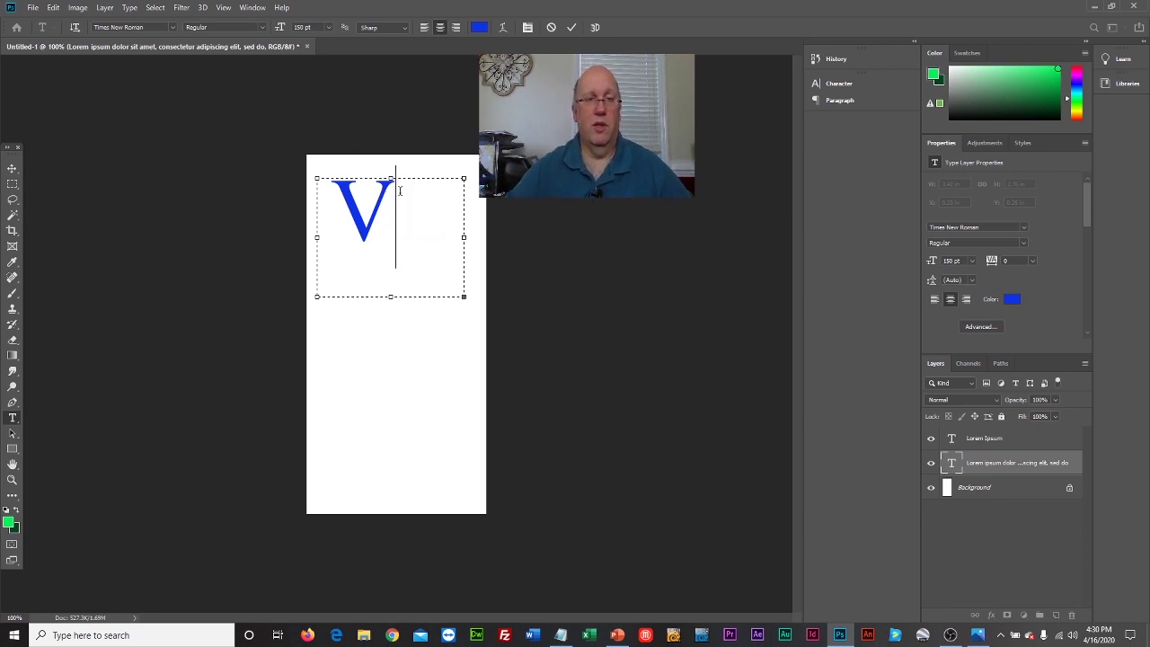
{"action": "key", "text": "shift+Left"}
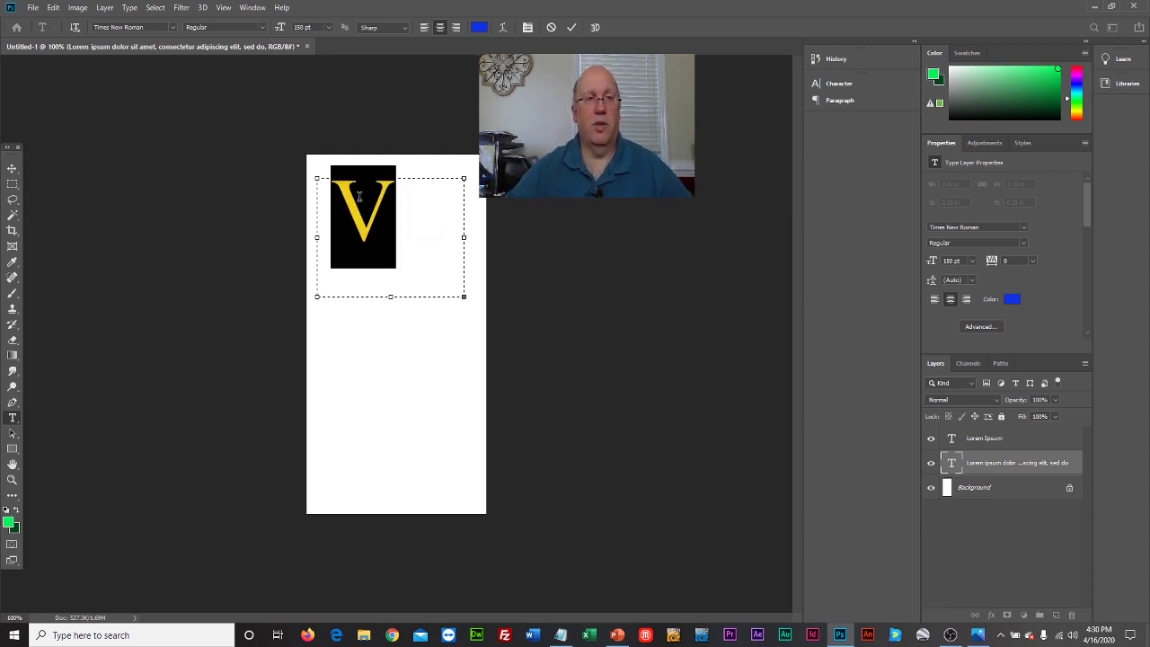
{"action": "left_click", "coordinate": [328, 28]}
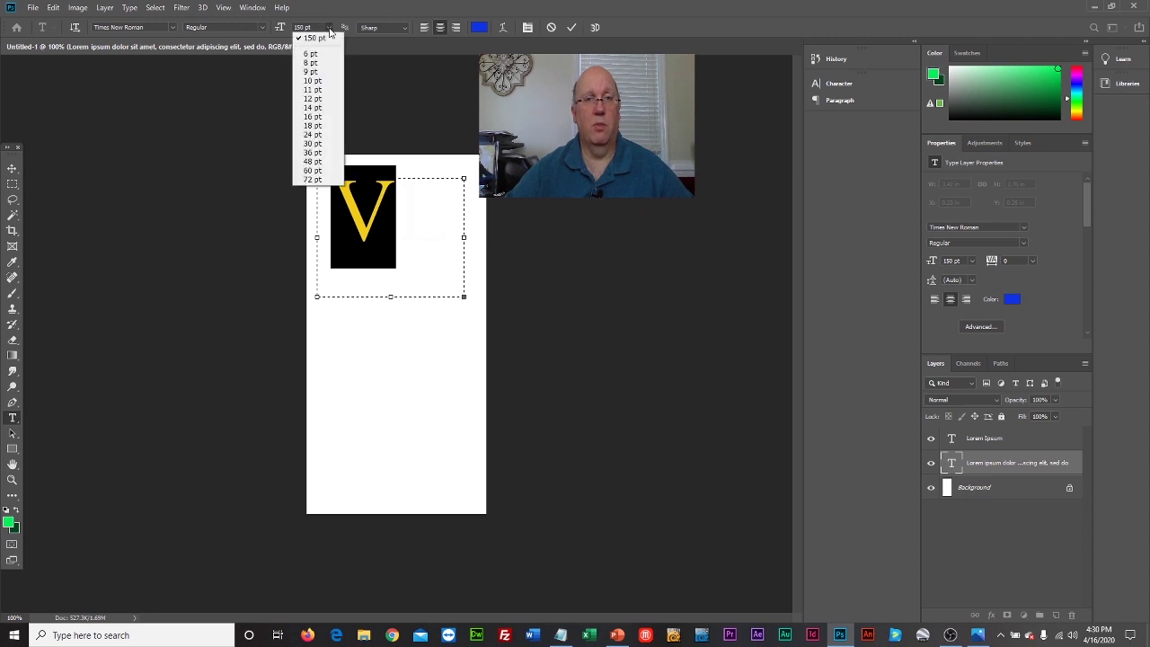
{"action": "left_click", "coordinate": [321, 99]}
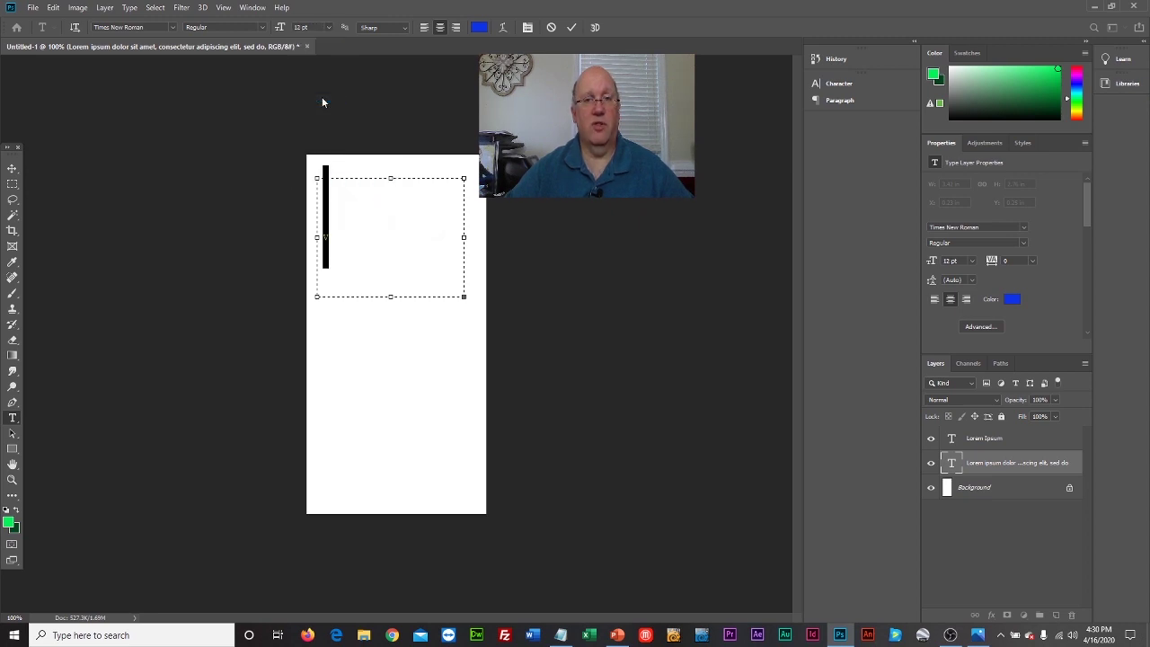
{"action": "left_click", "coordinate": [328, 28]}
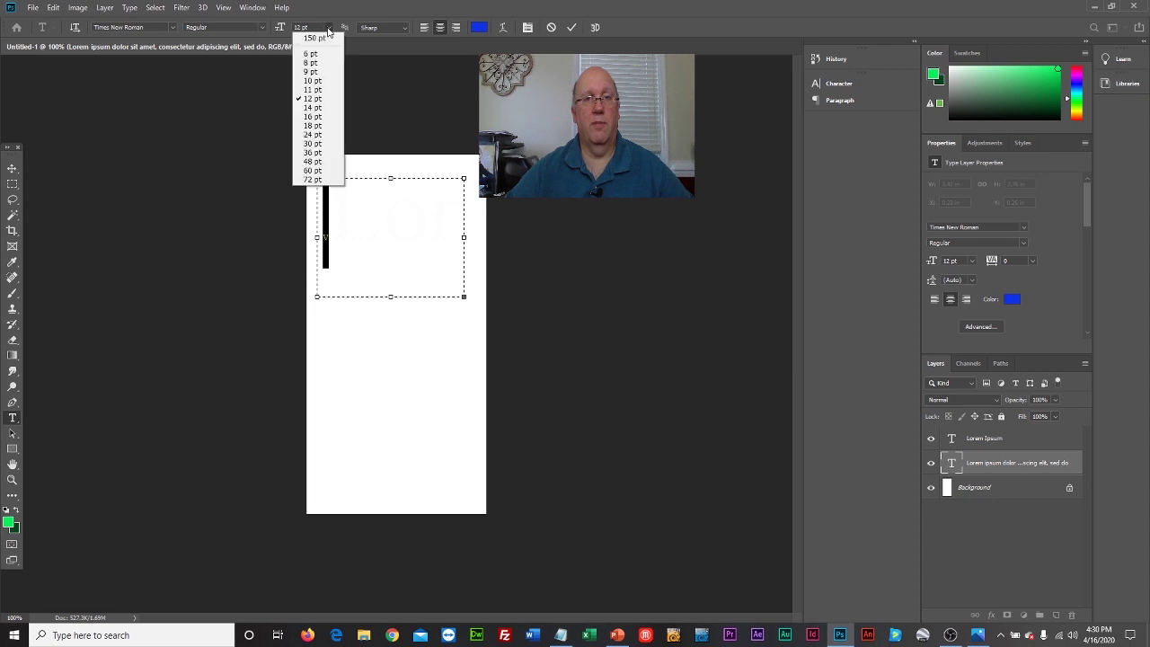
{"action": "left_click", "coordinate": [319, 128]}
{"action": "left_click", "coordinate": [329, 28]}
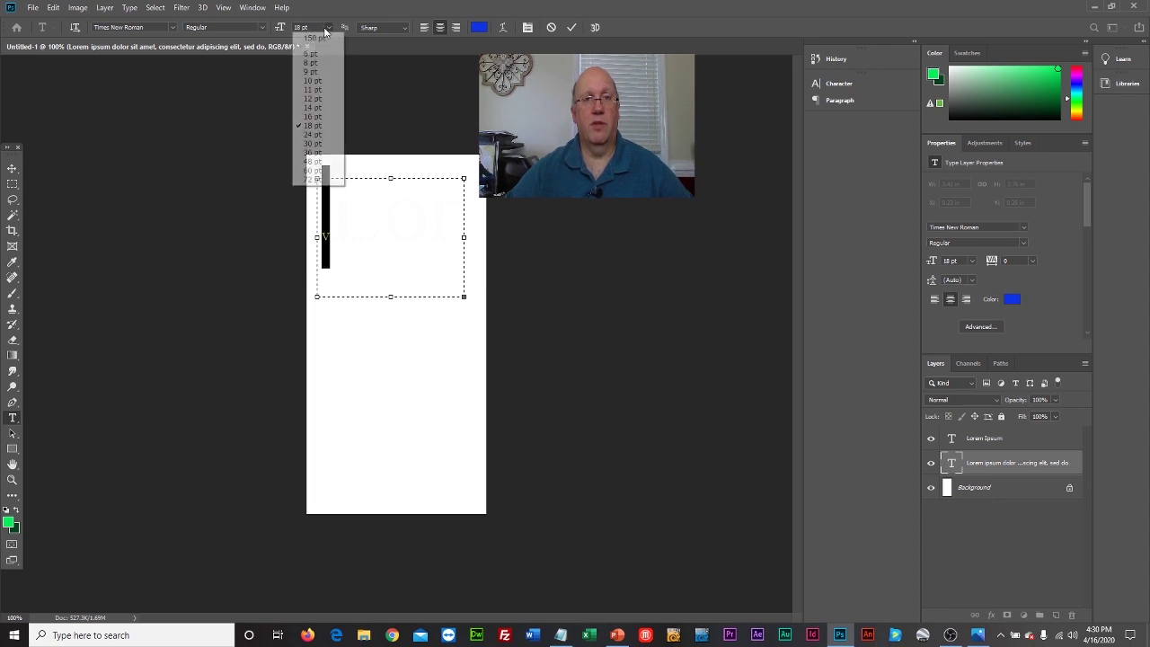
{"action": "left_click", "coordinate": [319, 163]}
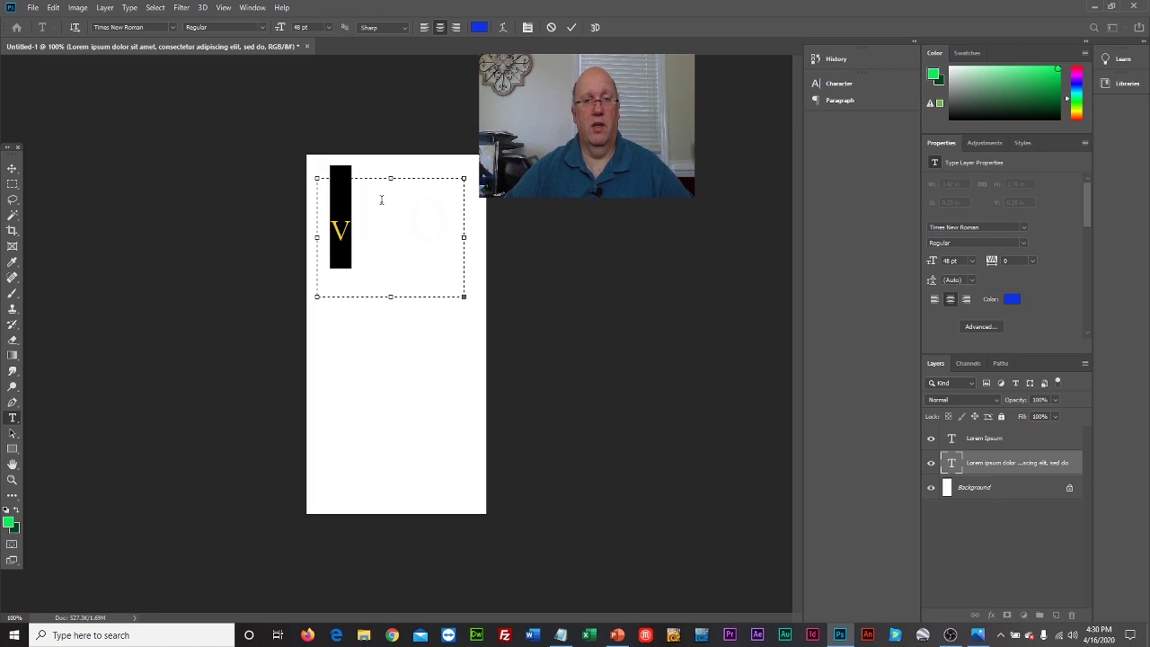
{"action": "left_click", "coordinate": [327, 28]}
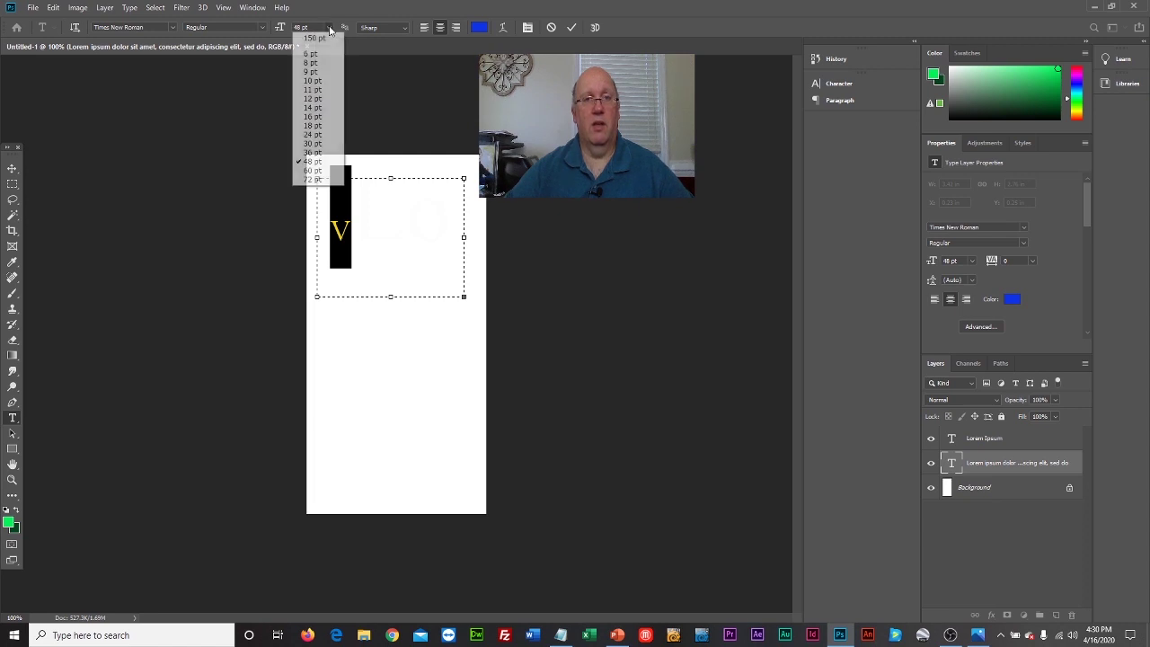
{"action": "left_click", "coordinate": [330, 169]}
{"action": "left_click", "coordinate": [329, 28]}
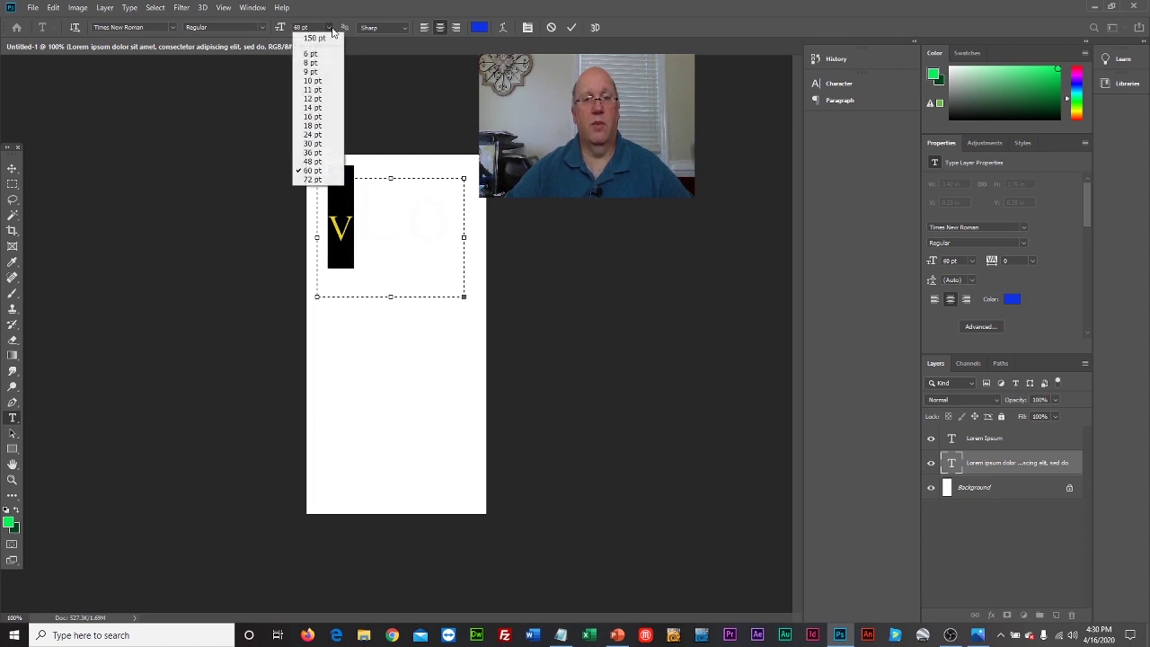
{"action": "left_click", "coordinate": [329, 28]}
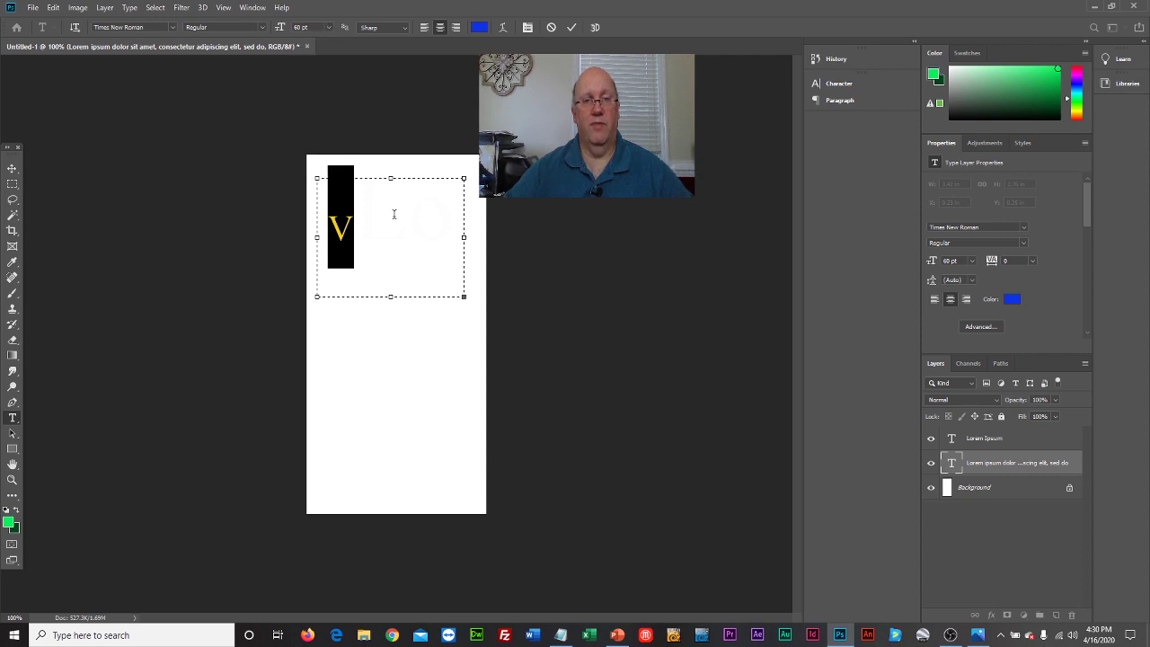
Complete the headline as "Vacation Getaways" on two lines and shorten its text box to fit them.
{"action": "left_click", "coordinate": [379, 236]}
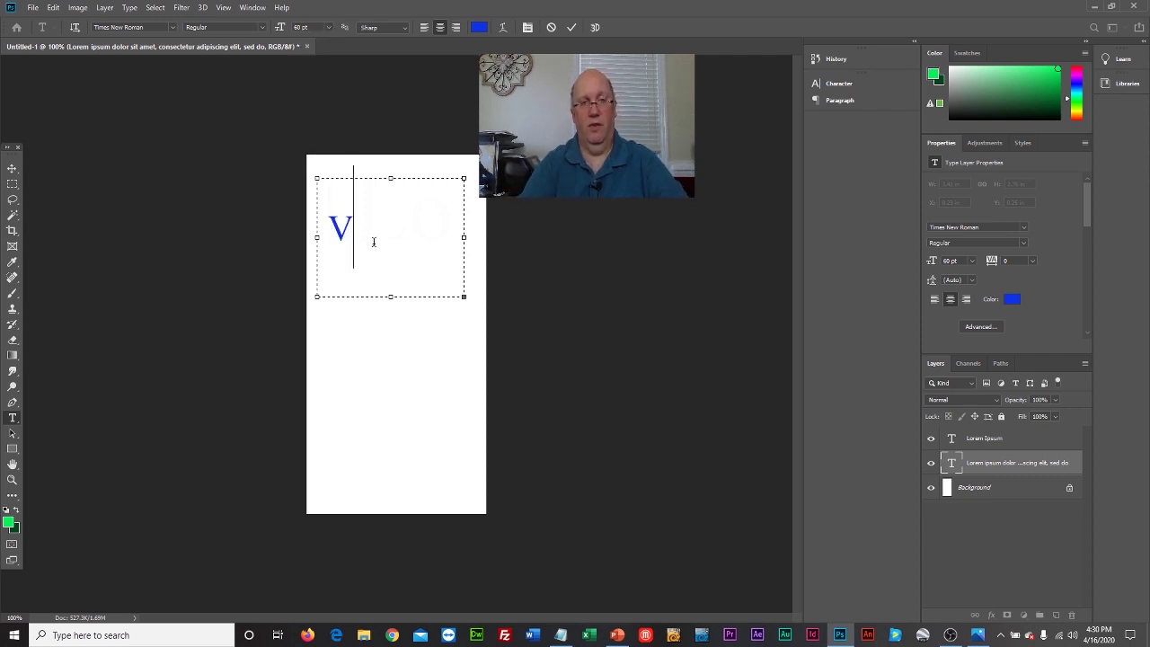
{"action": "type", "text": "acation"}
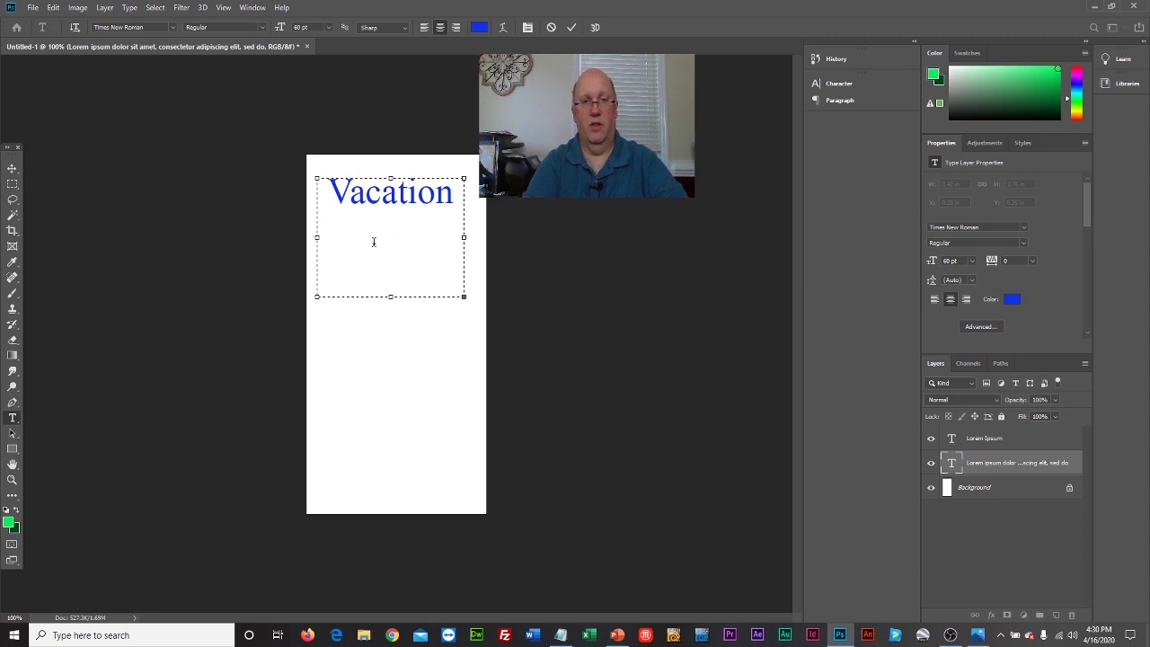
{"action": "key", "text": "Return"}
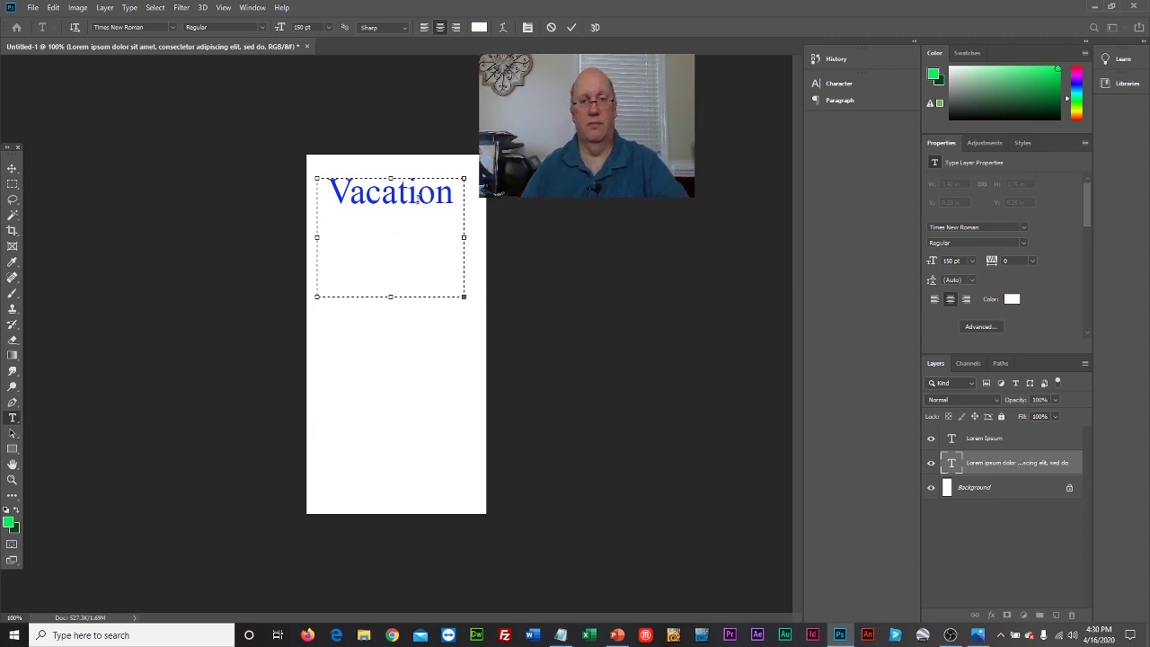
{"action": "key", "text": "BackSpace"}
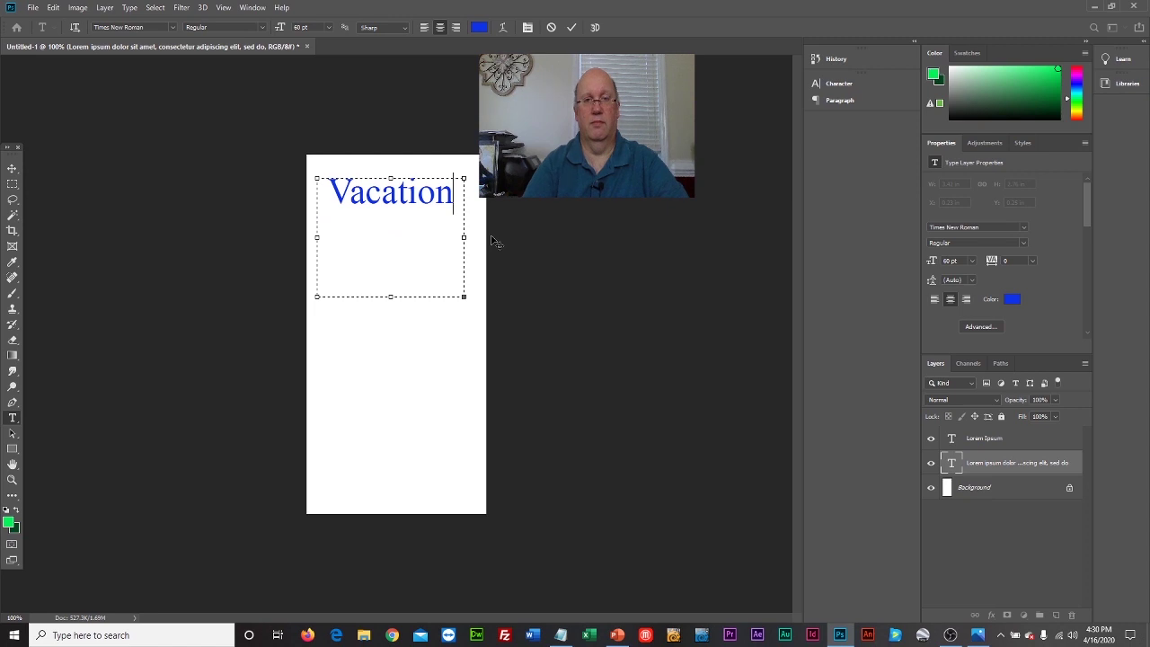
{"action": "type", "text": "G"}
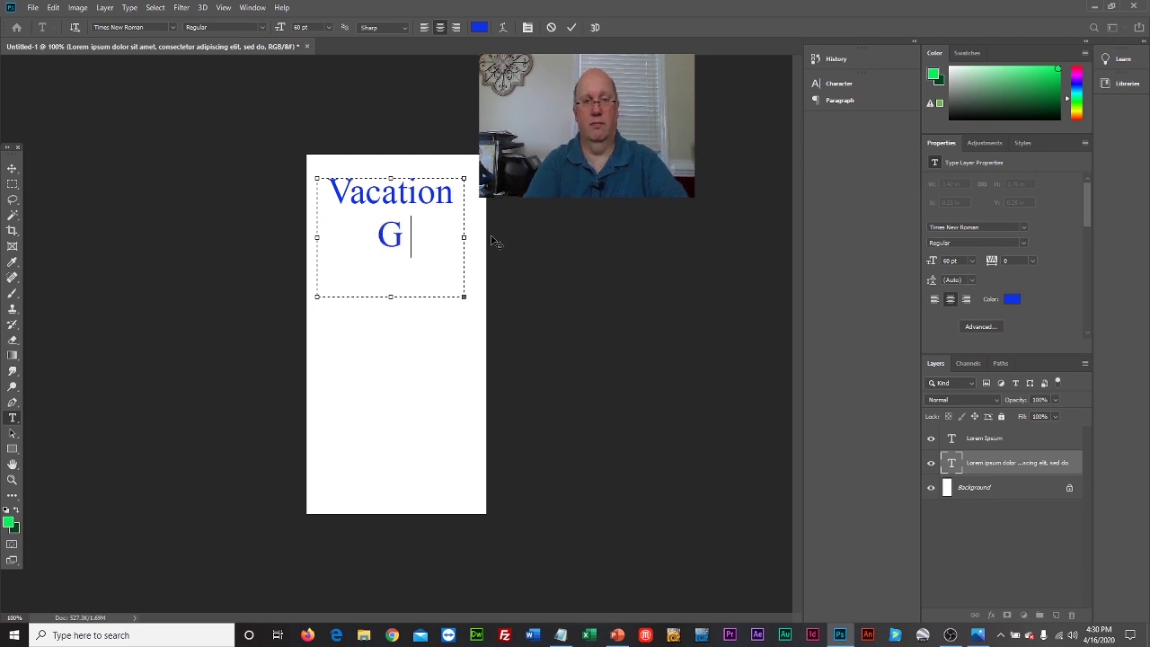
{"action": "type", "text": "etaways"}
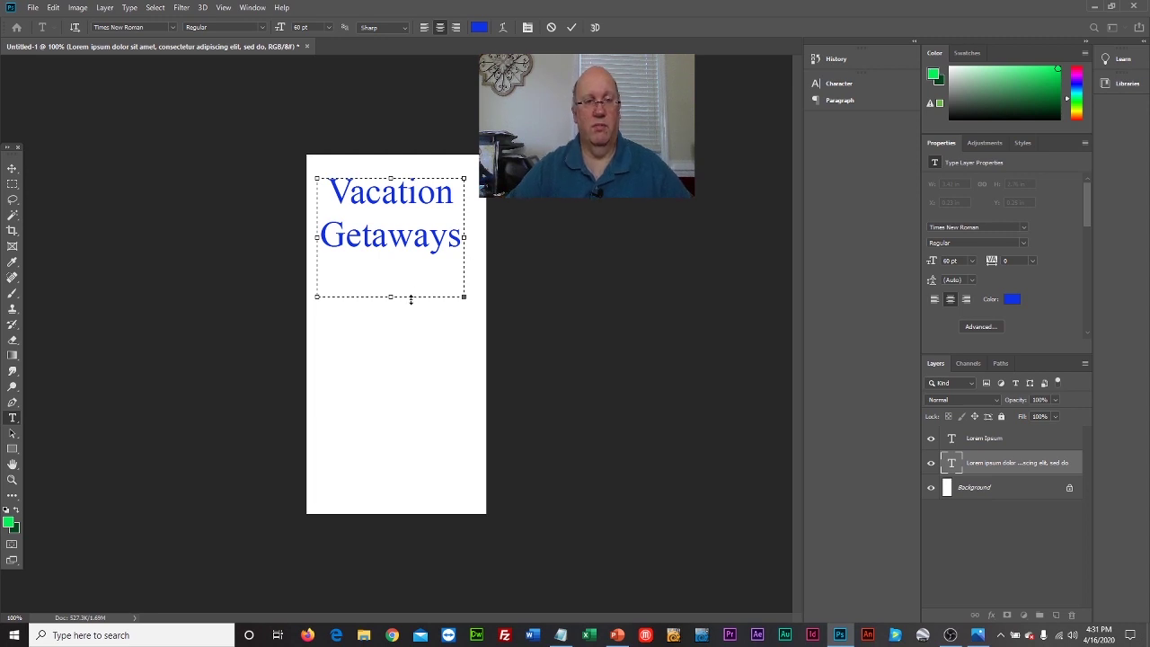
{"action": "left_click_drag", "start_coordinate": [390, 297], "coordinate": [390, 265]}
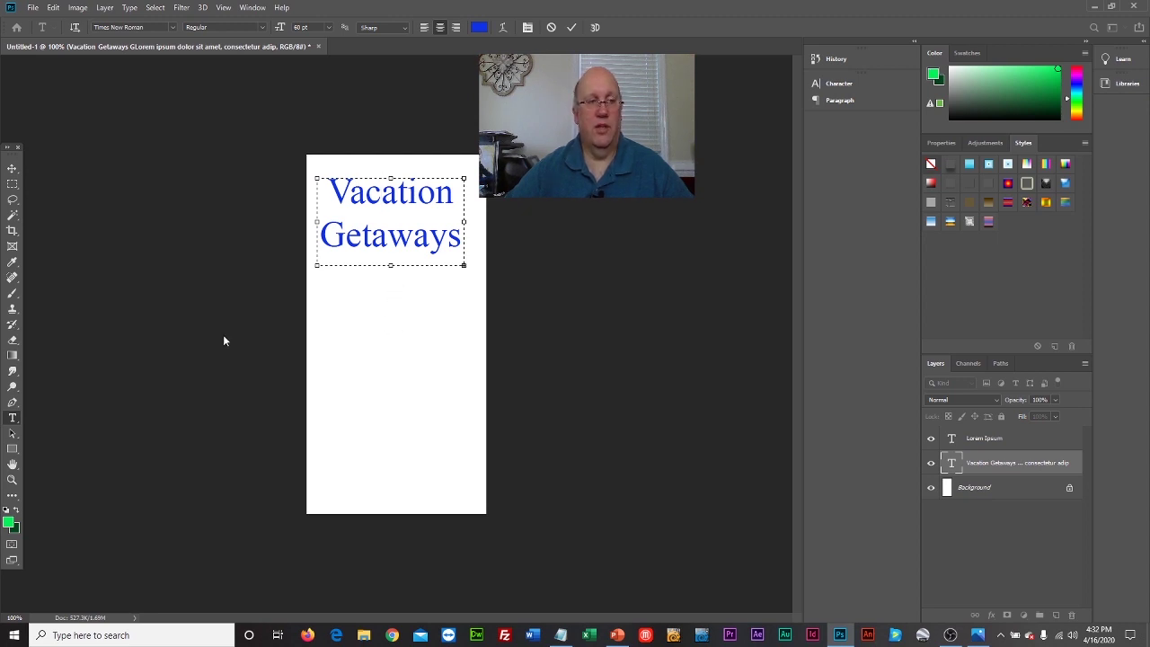
Draw a text box across the banner's lower part and enter "Book Now for Summer!" in it.
{"action": "left_click", "coordinate": [332, 383]}
{"action": "left_click_drag", "start_coordinate": [320, 386], "coordinate": [463, 496]}
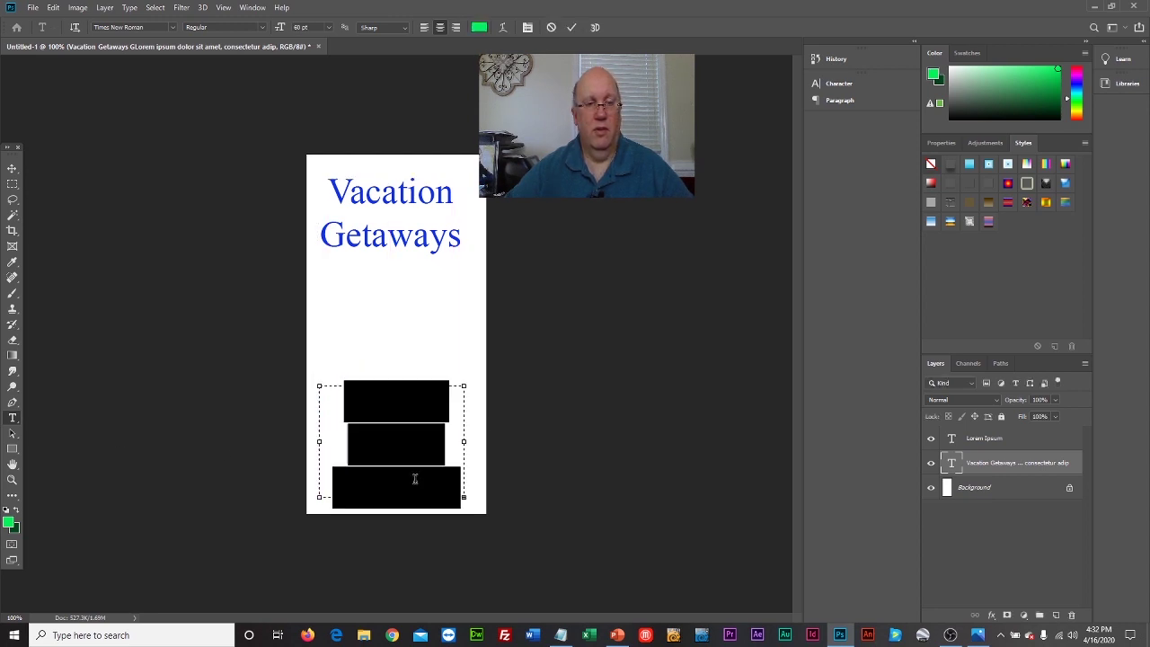
{"action": "left_click", "coordinate": [387, 433]}
{"action": "type", "text": "ok now"}
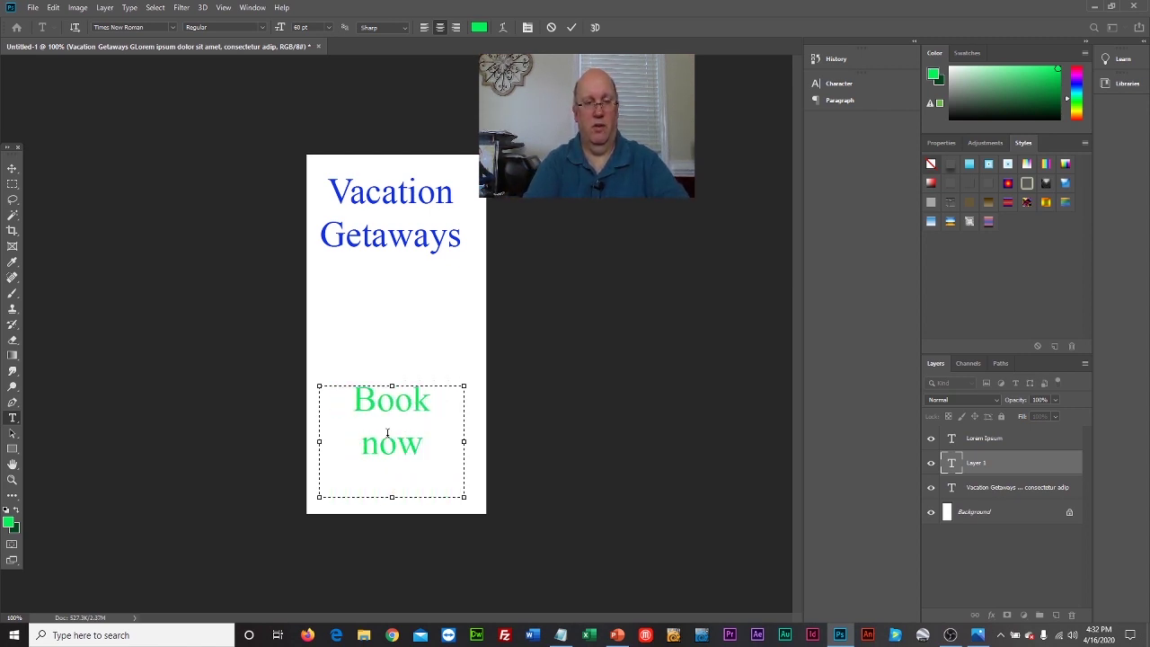
{"action": "key", "text": "BackSpace"}
{"action": "key", "text": "BackSpace"}
{"action": "key", "text": "BackSpace"}
{"action": "type", "text": "Now for"}
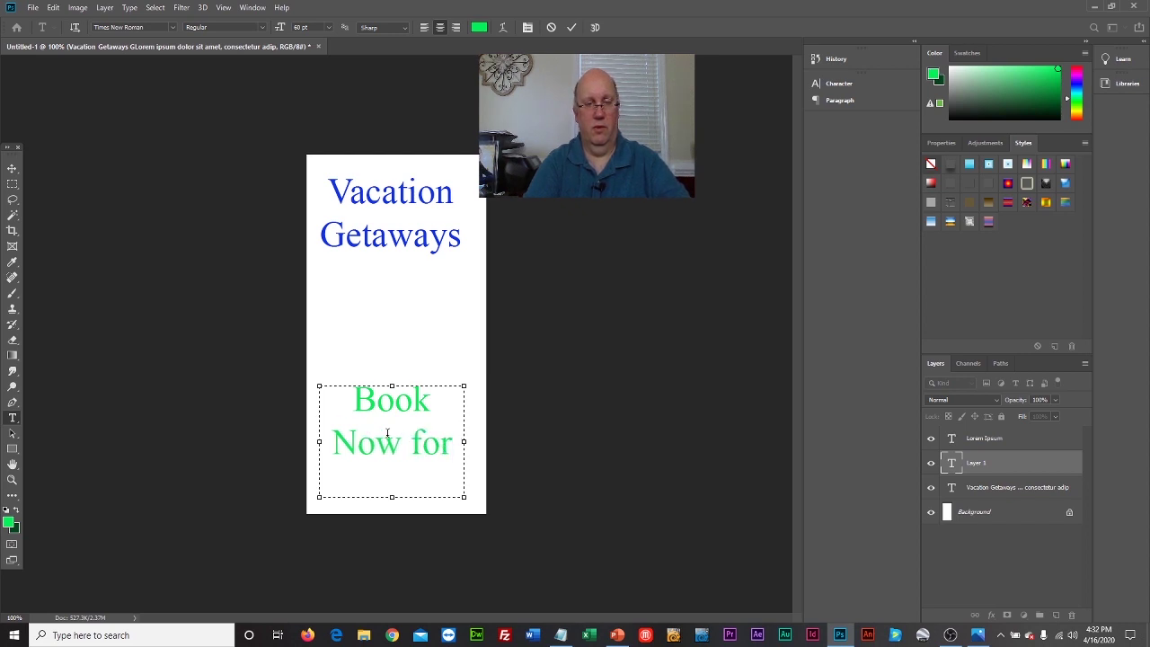
{"action": "type", "text": " Summer"}
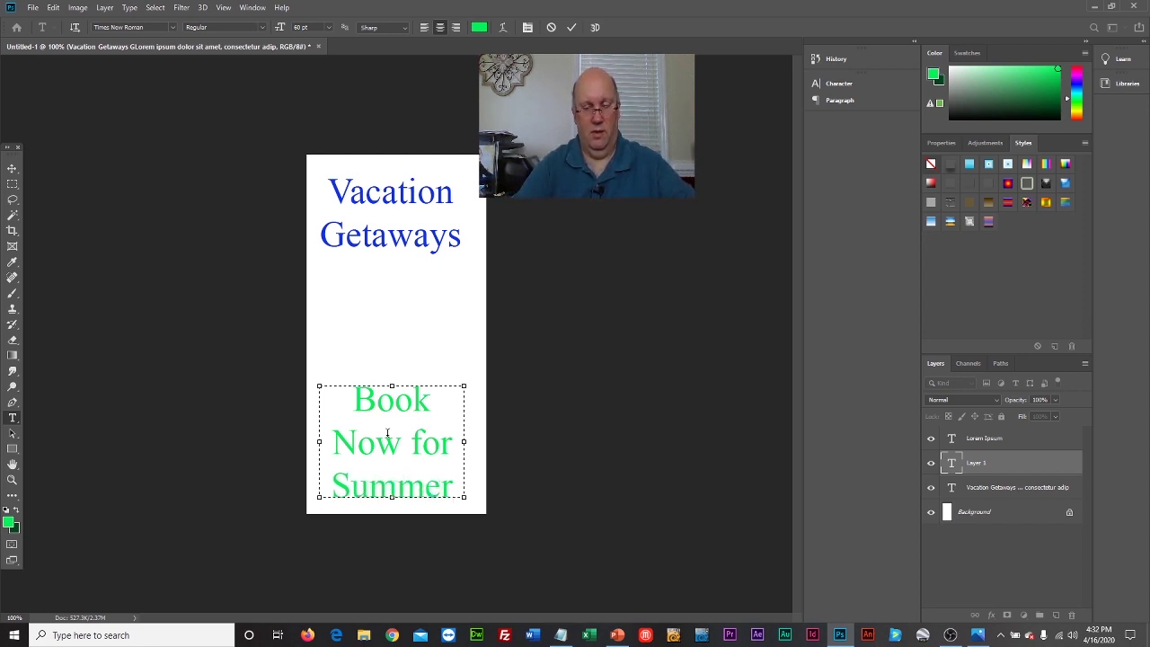
{"action": "type", "text": "!"}
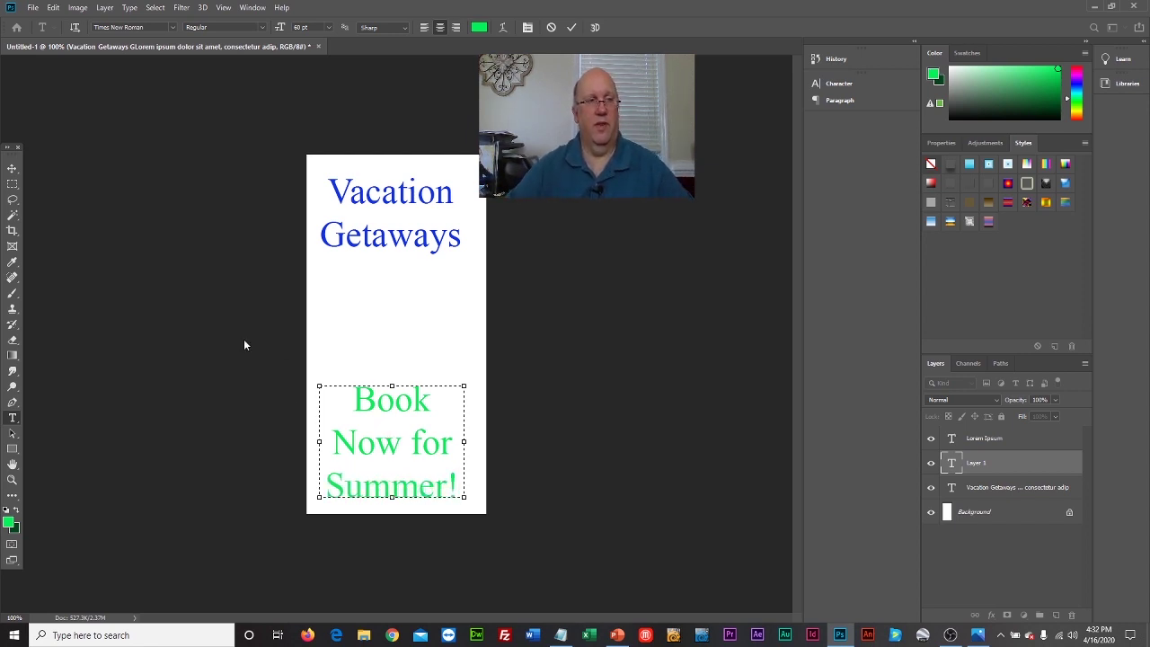
Move the "Book Now for Summer!" text block slightly upward and commit the text.
{"action": "left_click_drag", "start_coordinate": [401, 442], "coordinate": [420, 409]}
{"action": "key", "text": "Right"}
{"action": "left_click", "coordinate": [12, 168]}
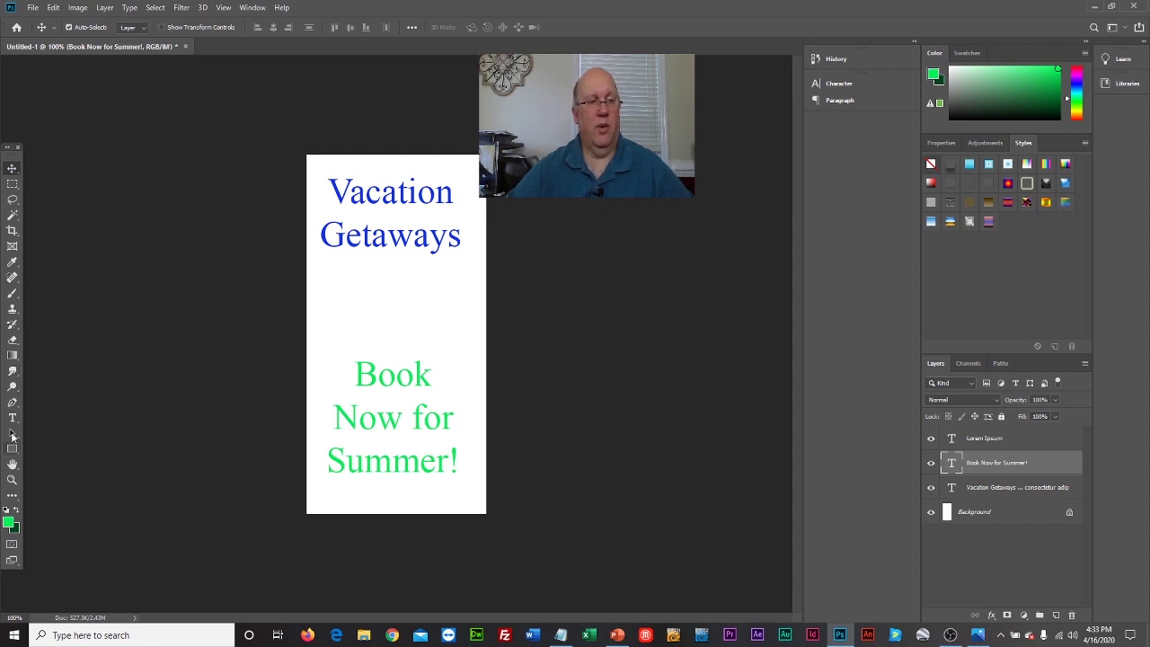
Recolor all of the "Book Now for Summer!" text blue and commit the change.
{"action": "left_click", "coordinate": [12, 422]}
{"action": "left_click_drag", "start_coordinate": [356, 374], "coordinate": [460, 476]}
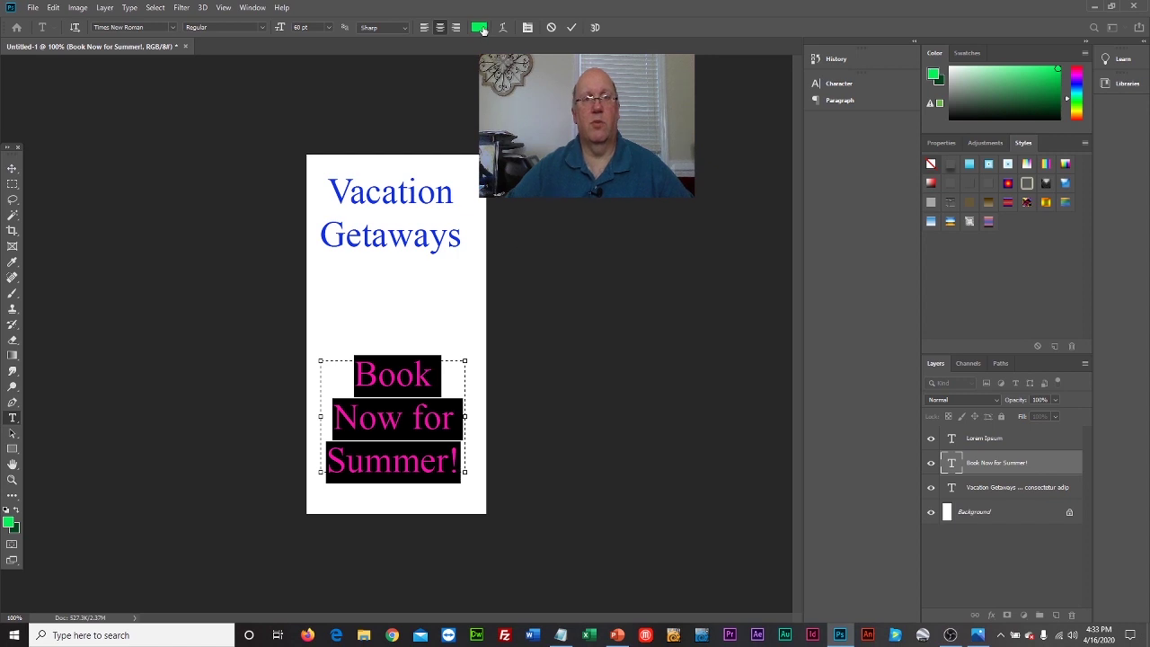
{"action": "left_click", "coordinate": [480, 28]}
{"action": "left_click", "coordinate": [634, 210]}
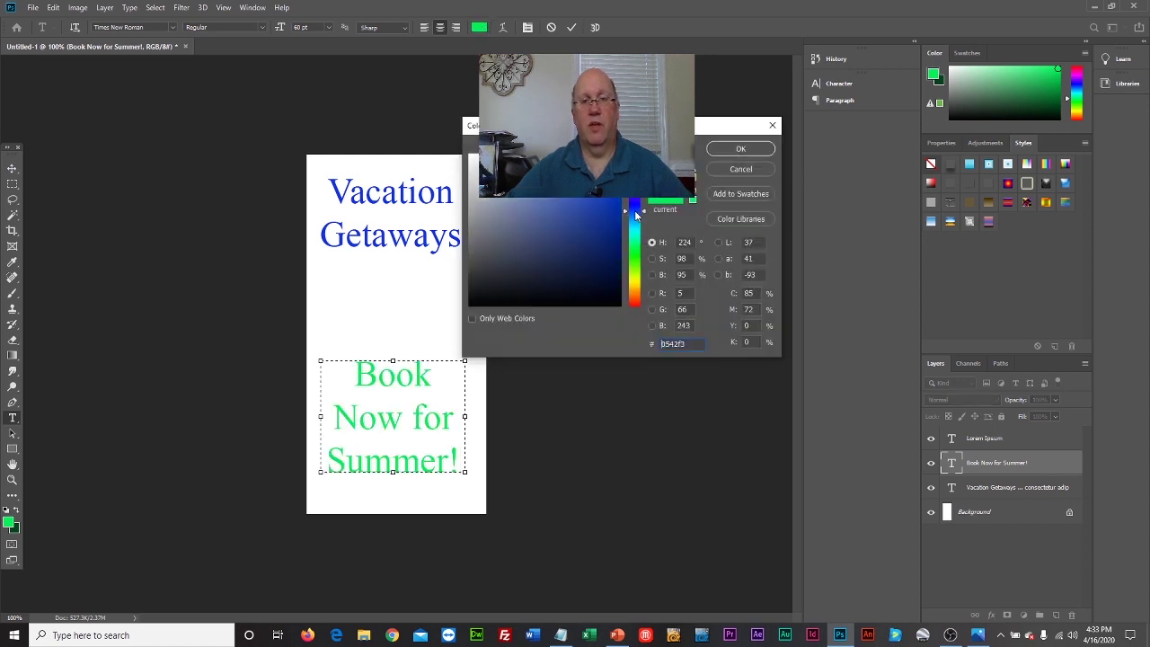
{"action": "left_click", "coordinate": [739, 149]}
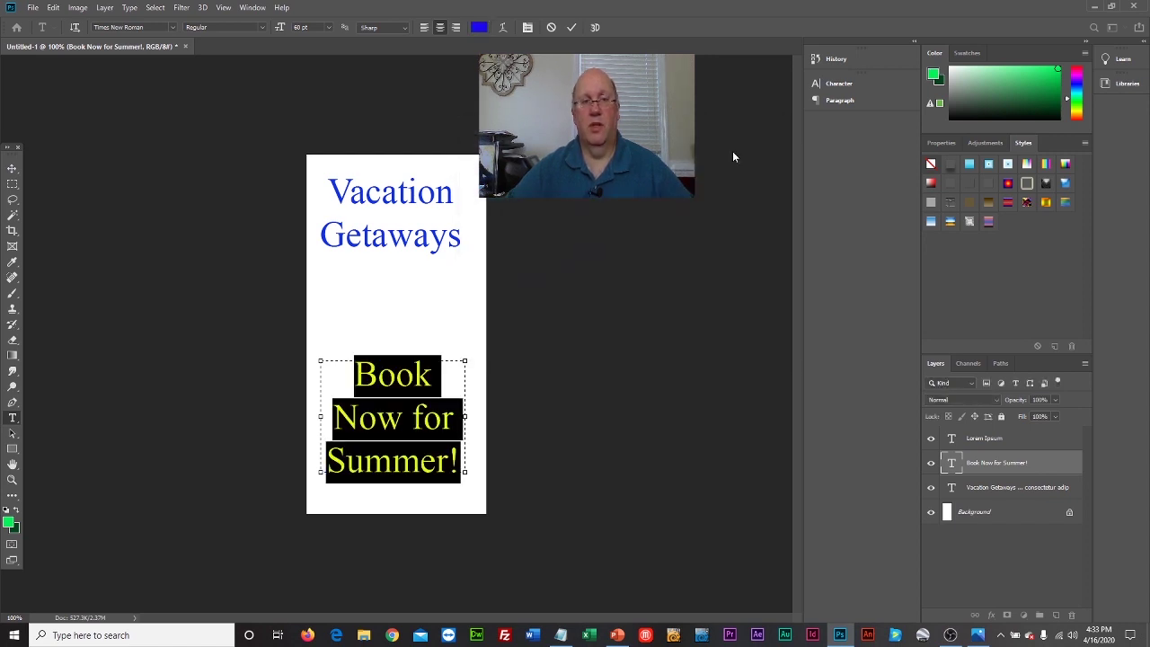
{"action": "left_click", "coordinate": [445, 292]}
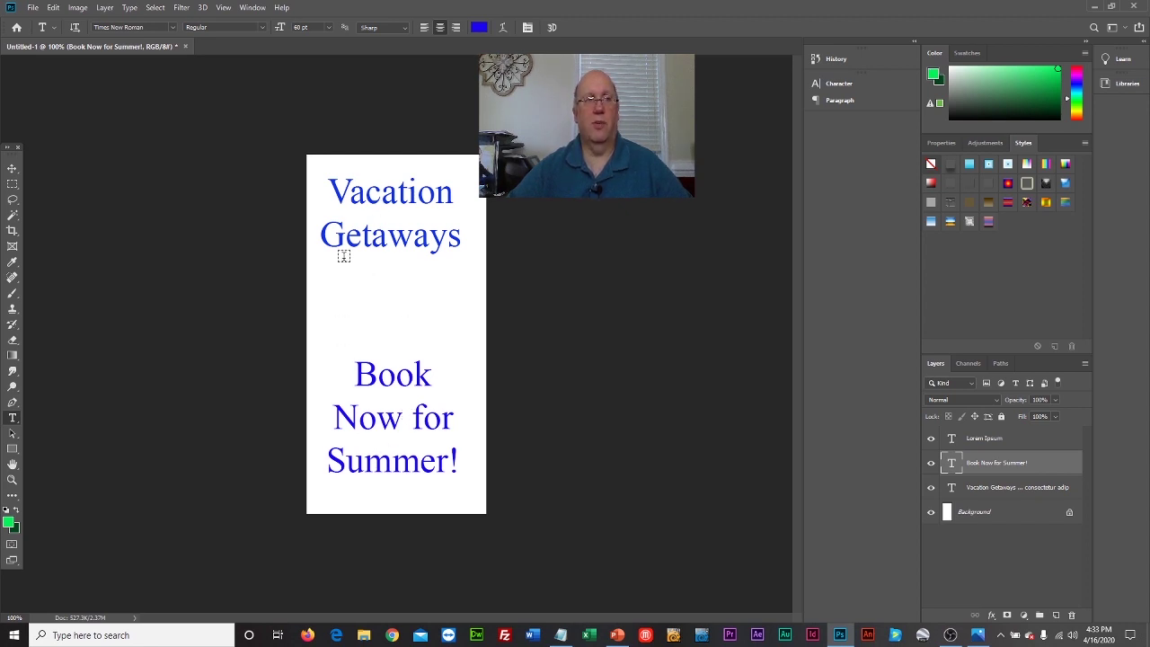
Create a new document 300 pixels wide and 600 pixels high with a white background.
{"action": "left_click", "coordinate": [33, 7]}
{"action": "left_click", "coordinate": [36, 18]}
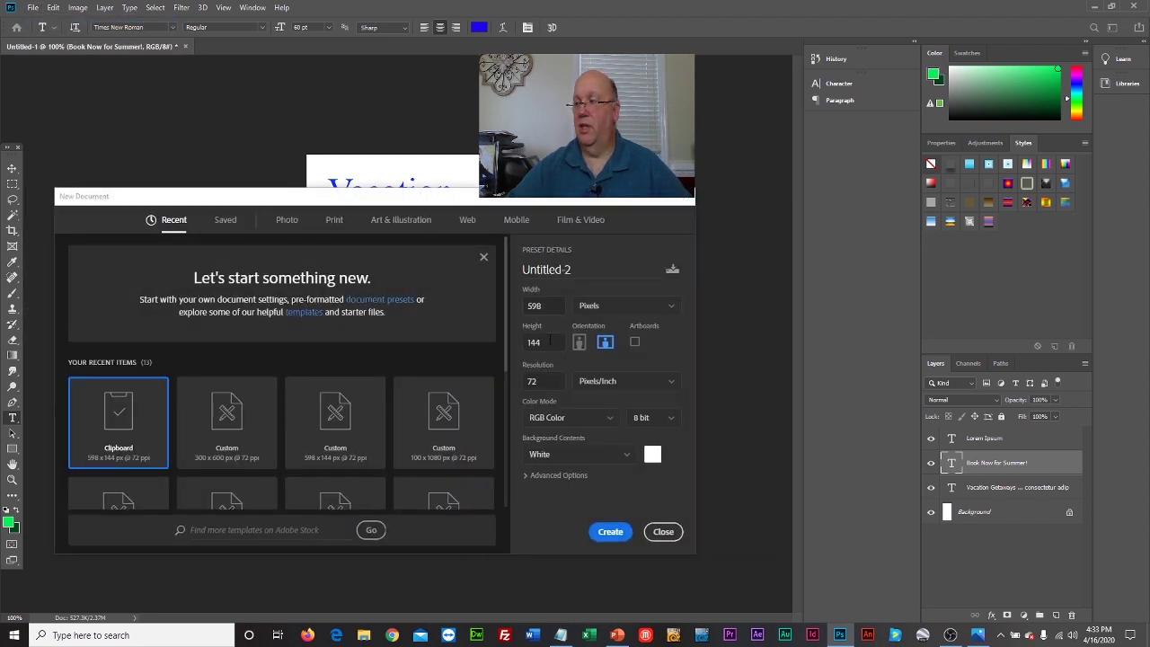
{"action": "left_click_drag", "start_coordinate": [546, 346], "coordinate": [523, 341]}
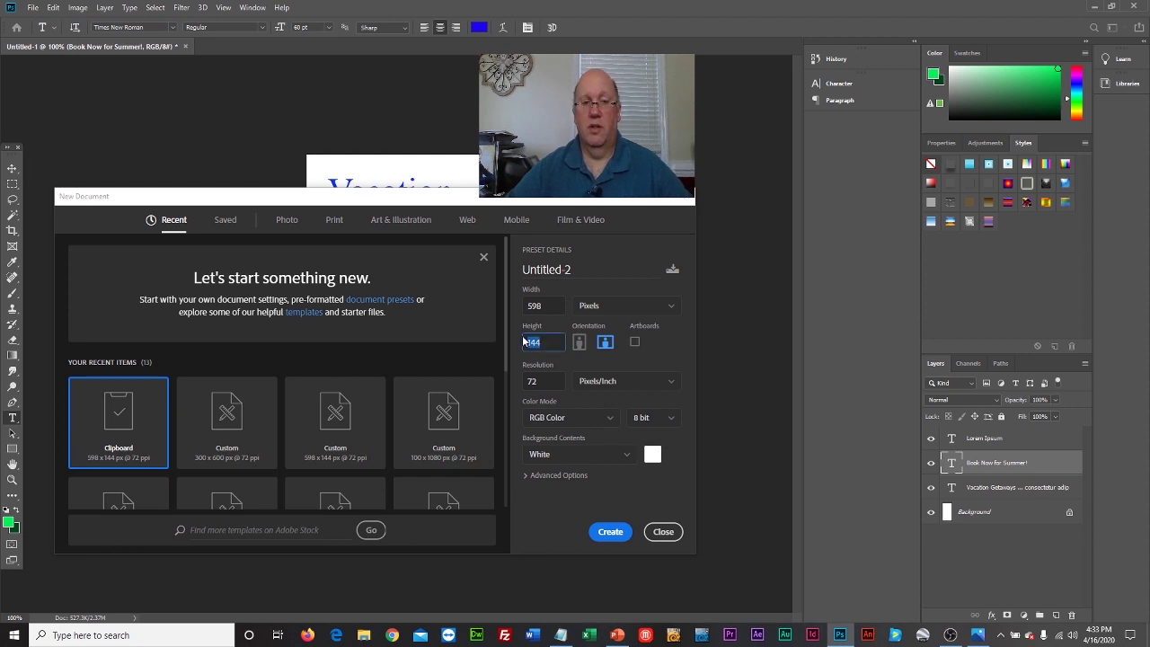
{"action": "type", "text": "600"}
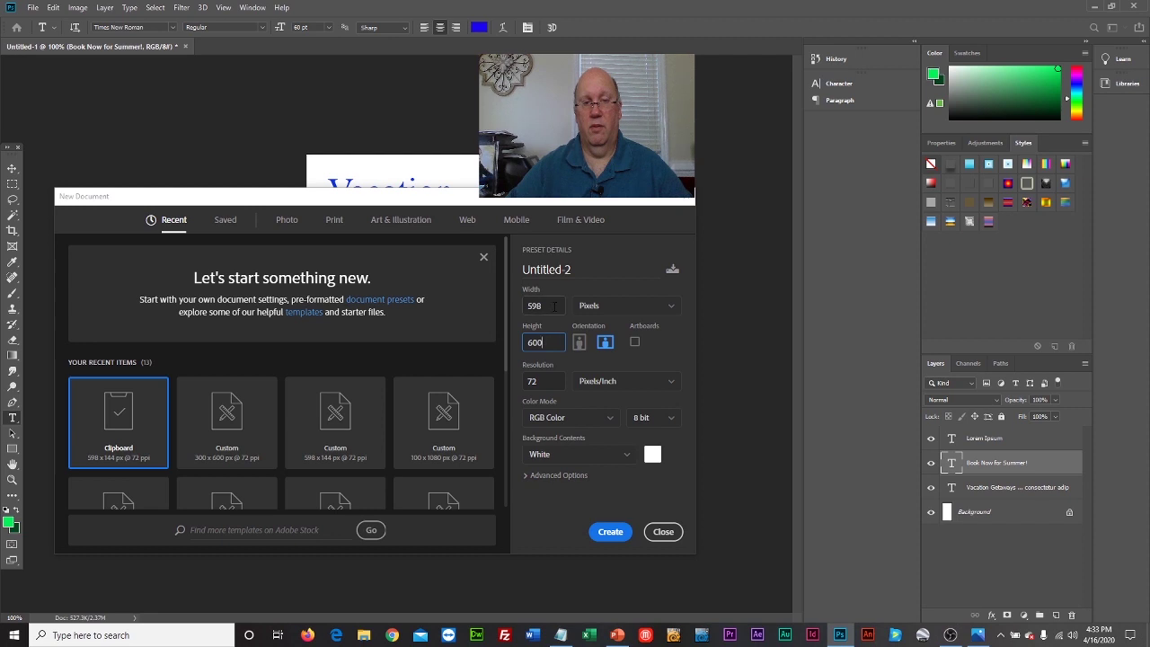
{"action": "left_click_drag", "start_coordinate": [555, 305], "coordinate": [531, 311]}
{"action": "type", "text": "300"}
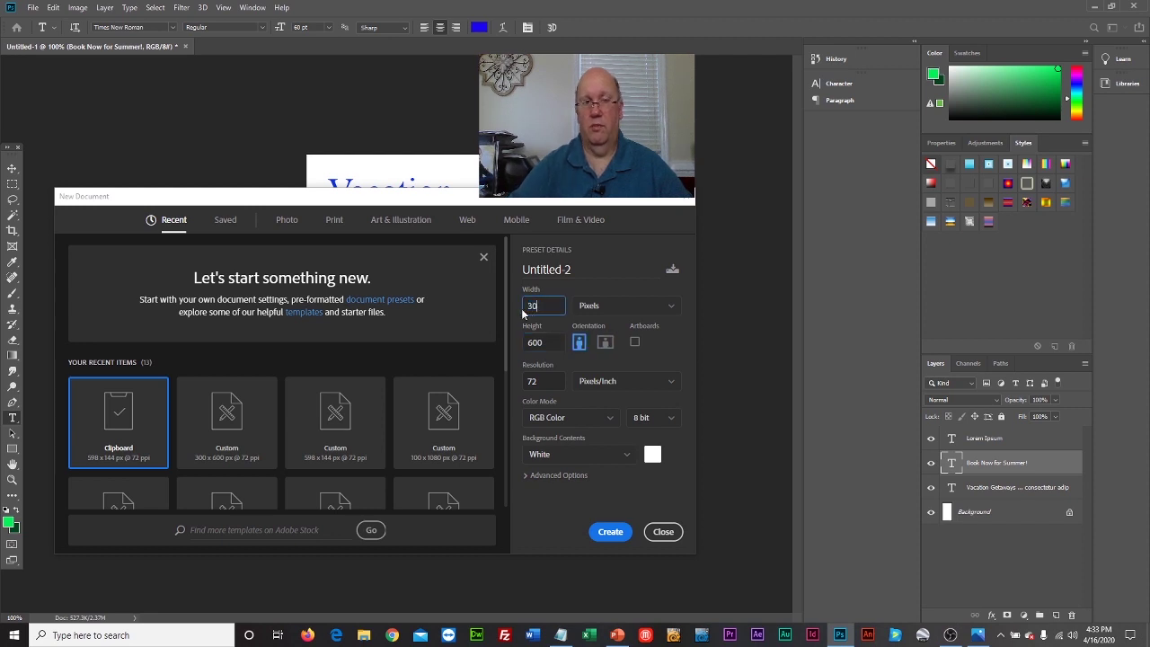
{"action": "left_click", "coordinate": [610, 531]}
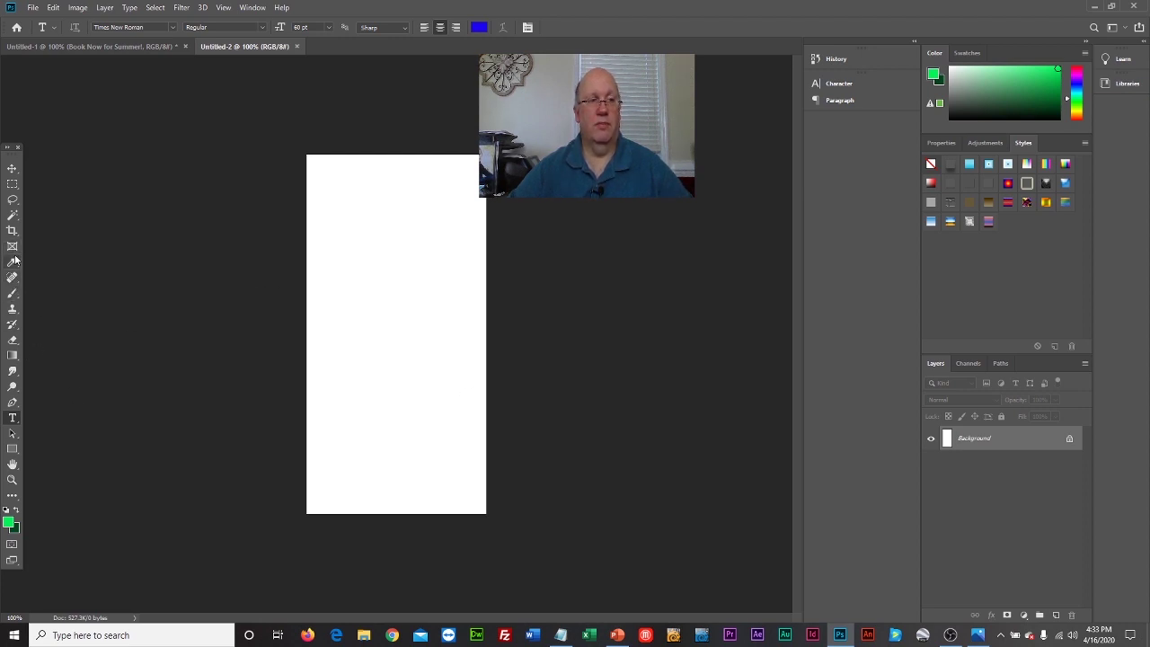
Place a text layer in the upper part of the blank banner and delete all of its placeholder text.
{"action": "left_click", "coordinate": [358, 266]}
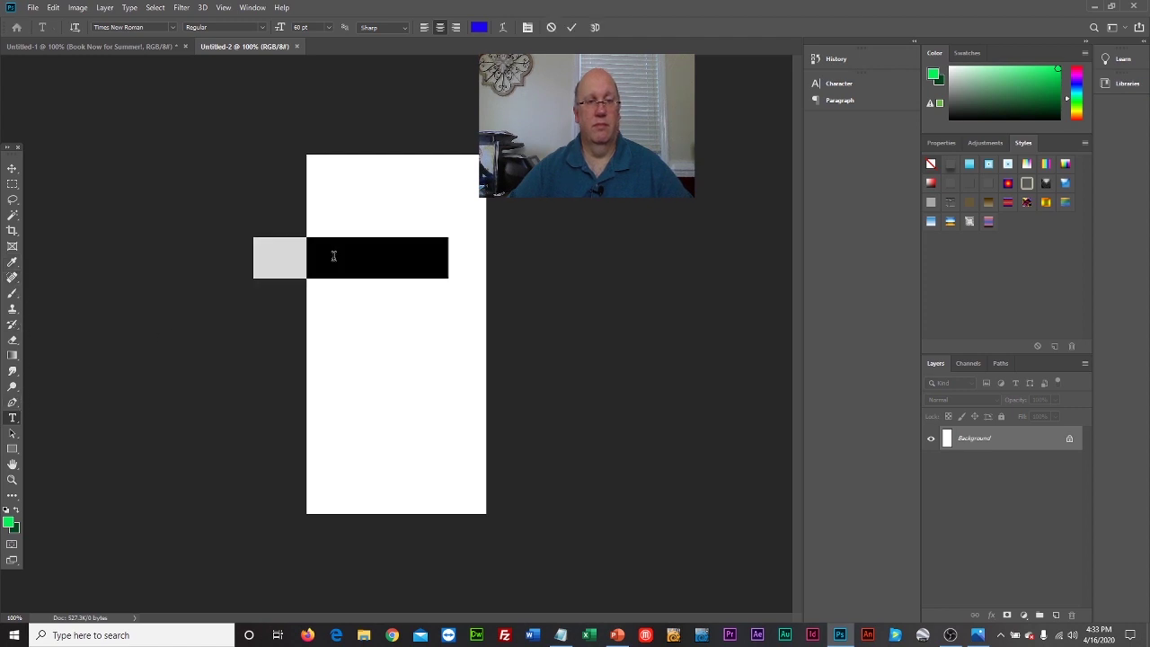
{"action": "left_click", "coordinate": [383, 346]}
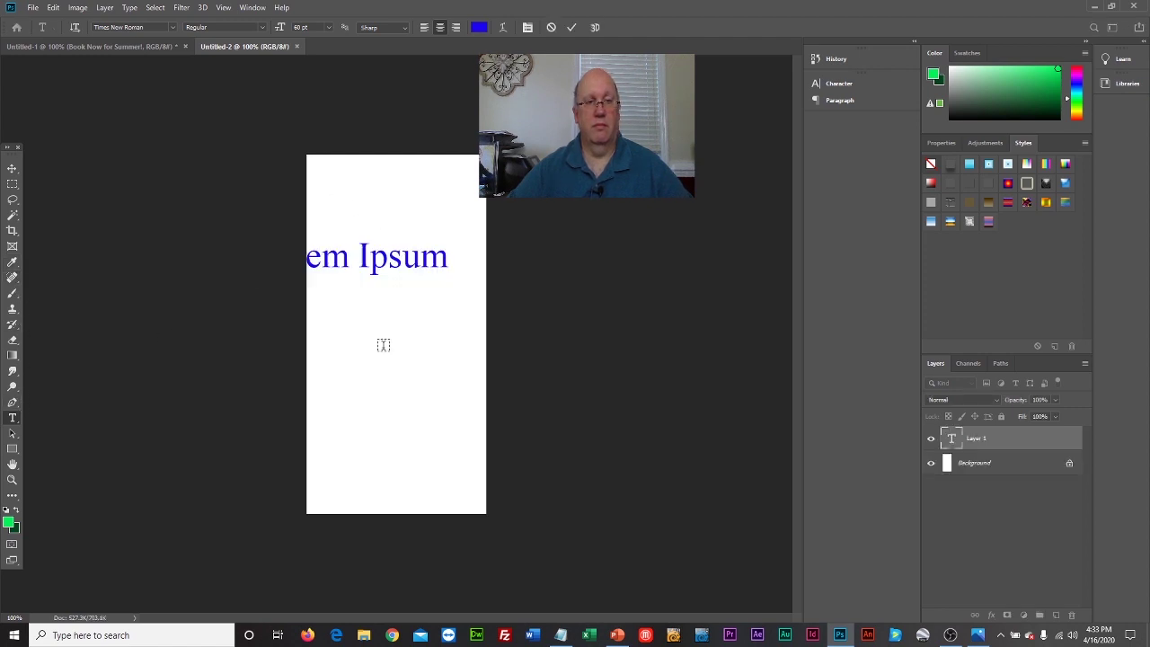
{"action": "left_click", "coordinate": [372, 259]}
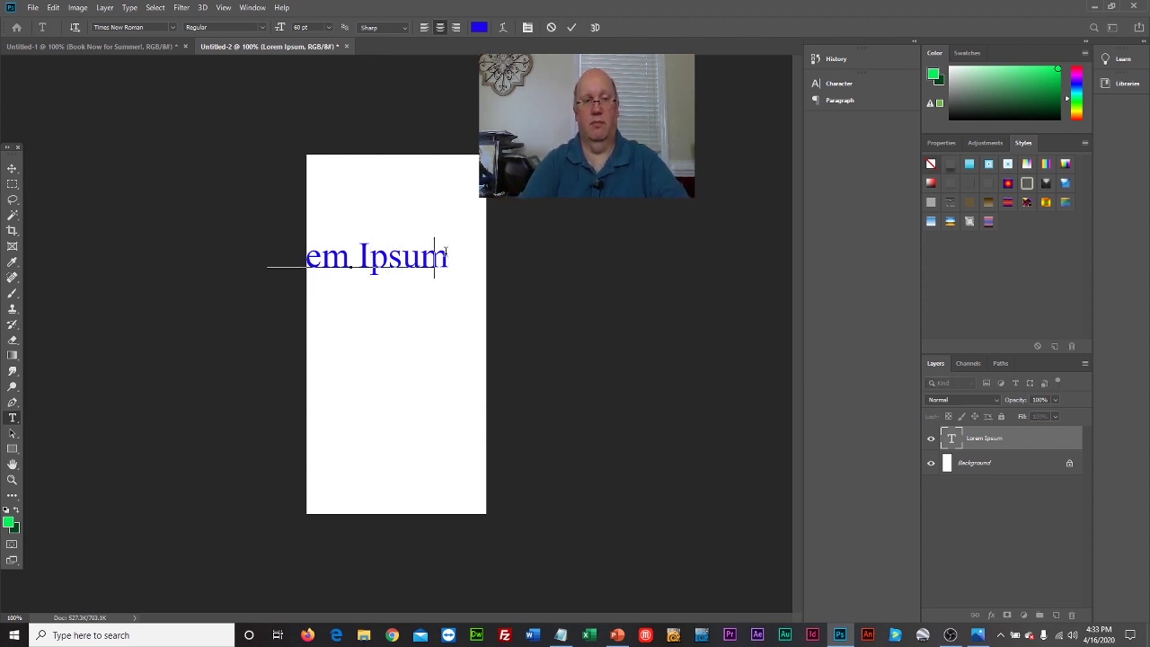
{"action": "key", "text": "BackSpace"}
{"action": "key", "text": "BackSpace"}
{"action": "key", "text": "BackSpace"}
{"action": "key", "text": "BackSpace"}
{"action": "key", "text": "BackSpace"}
{"action": "key", "text": "BackSpace"}
{"action": "key", "text": "BackSpace"}
{"action": "key", "text": "BackSpace"}
{"action": "key", "text": "BackSpace"}
{"action": "key", "text": "BackSpace"}
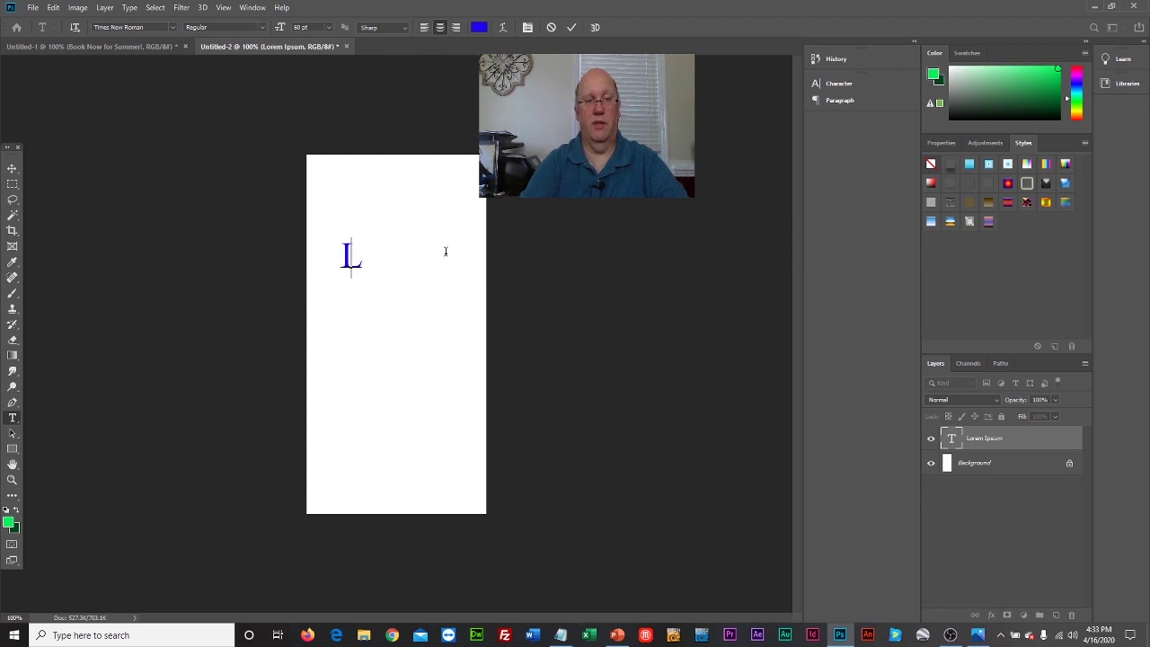
{"action": "key", "text": "BackSpace"}
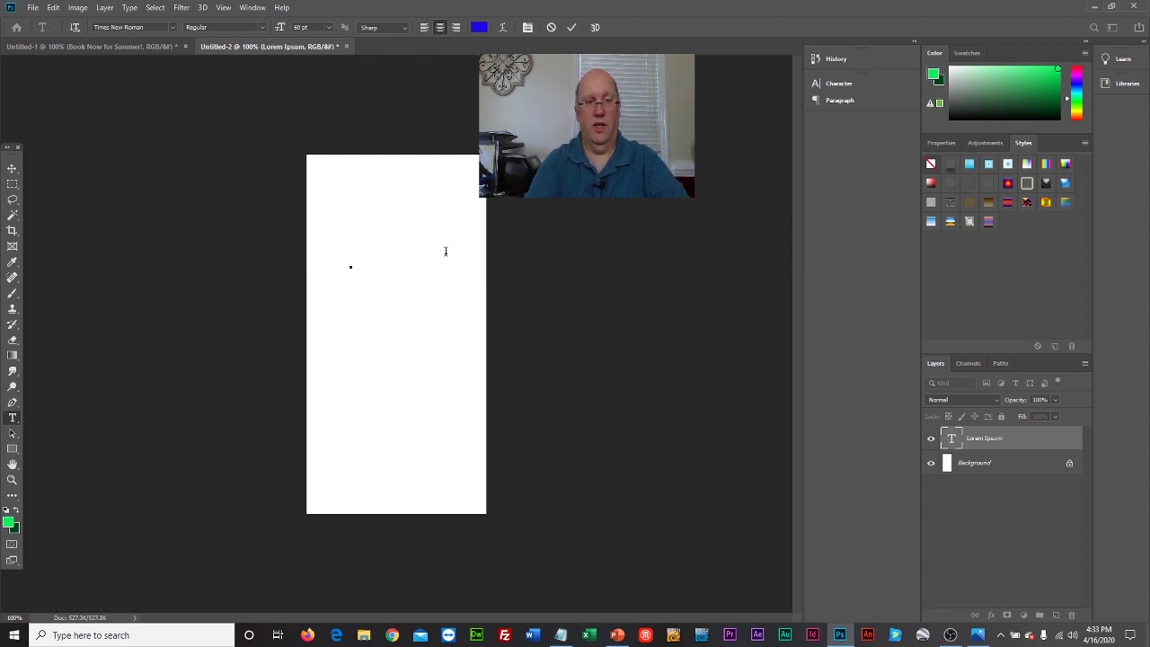
Enter "40% OFF!" on two lines and move the text block toward the banner's center.
{"action": "type", "text": "4"}
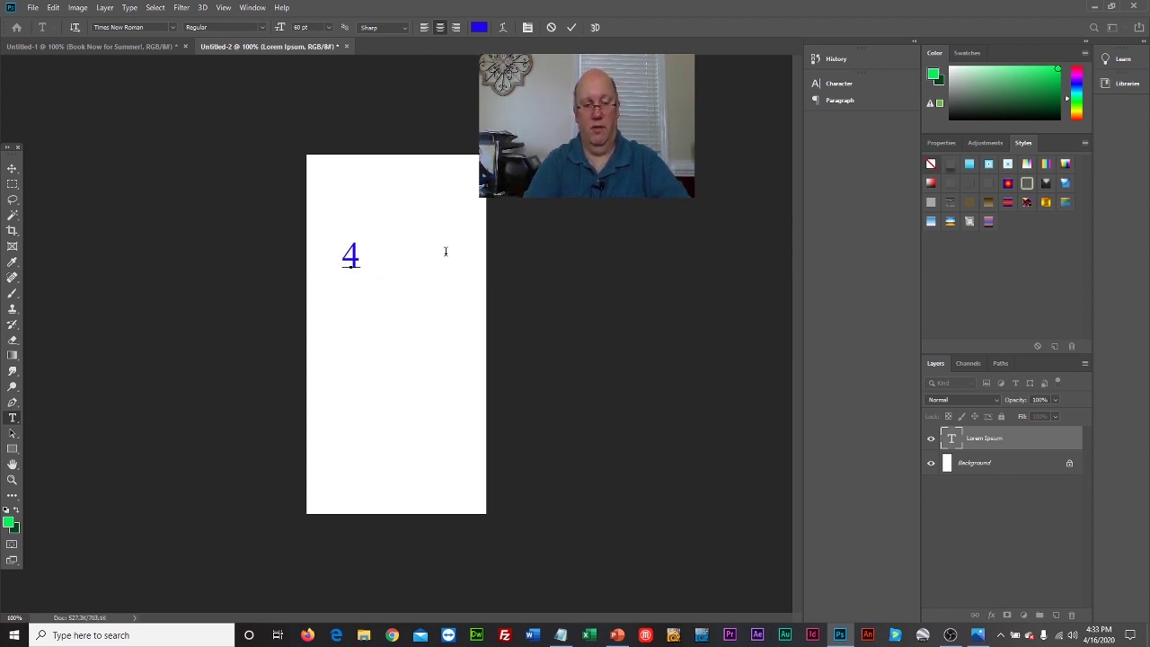
{"action": "type", "text": "0j"}
{"action": "key", "text": "BackSpace"}
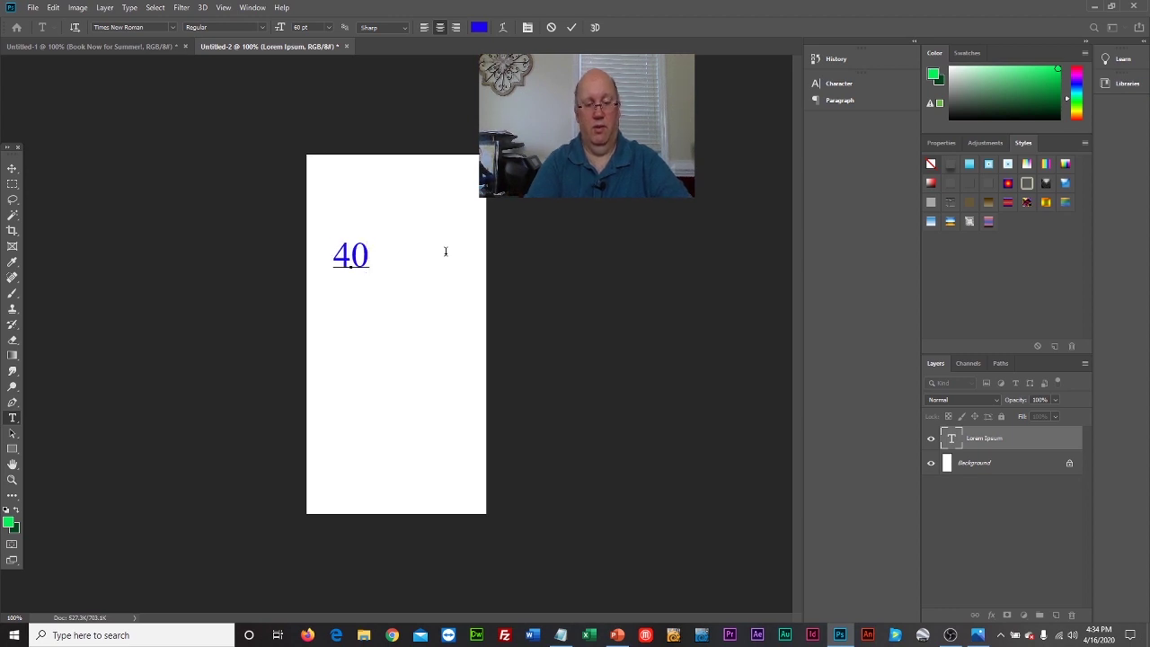
{"action": "type", "text": "% "}
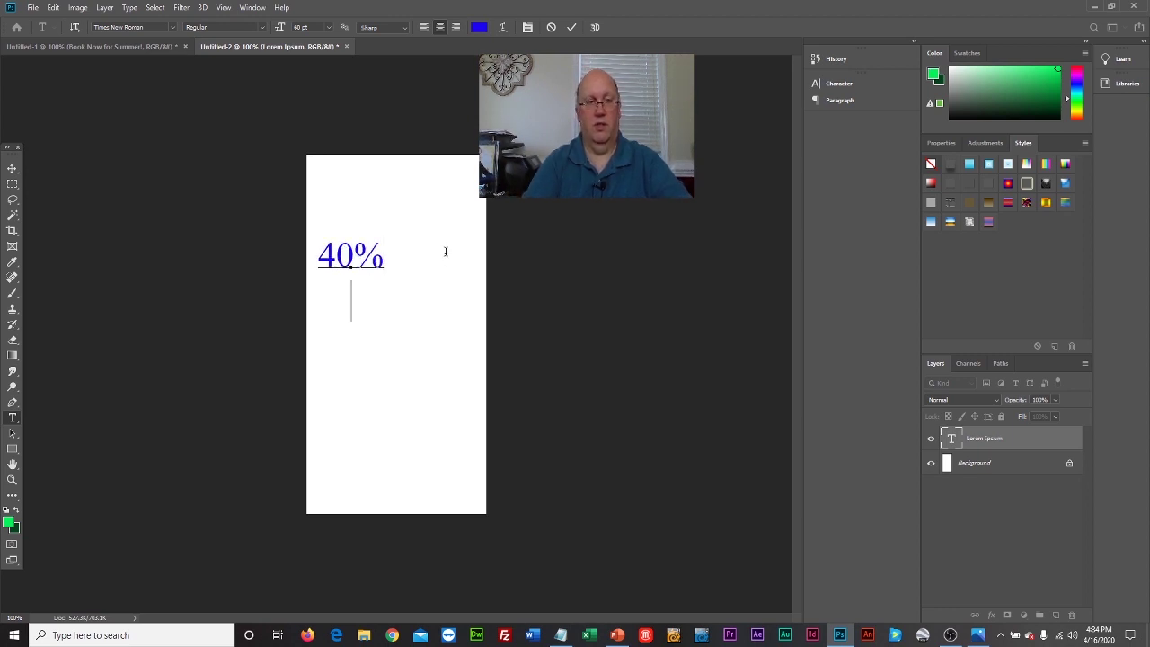
{"action": "type", "text": "OFF!"}
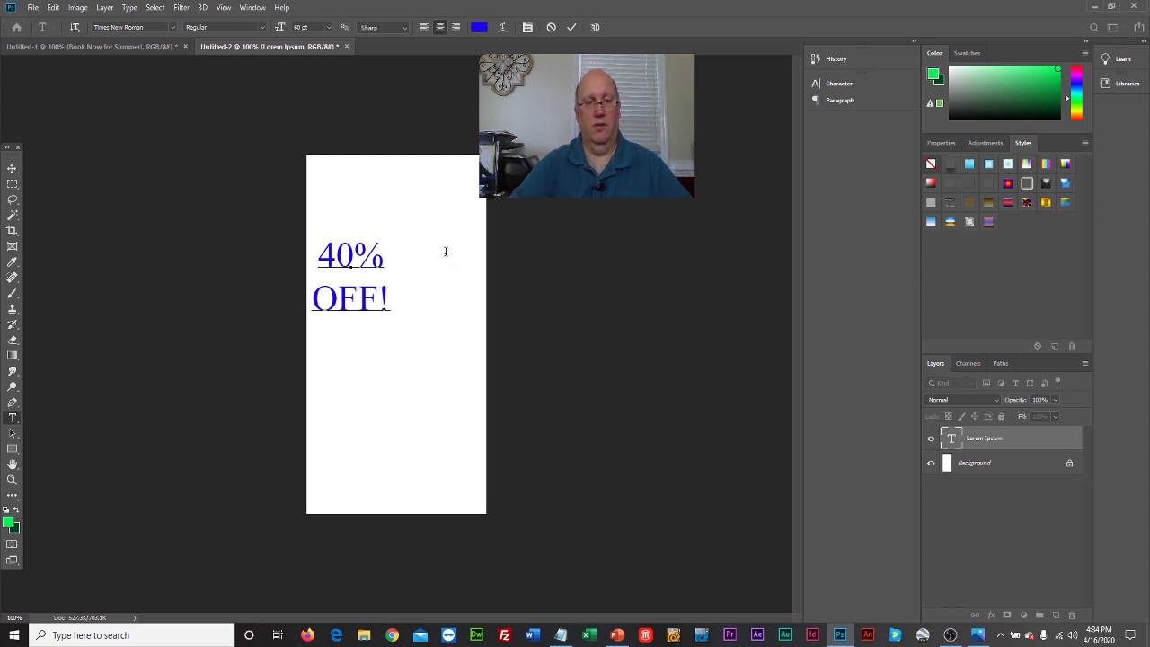
{"action": "left_click", "coordinate": [13, 170]}
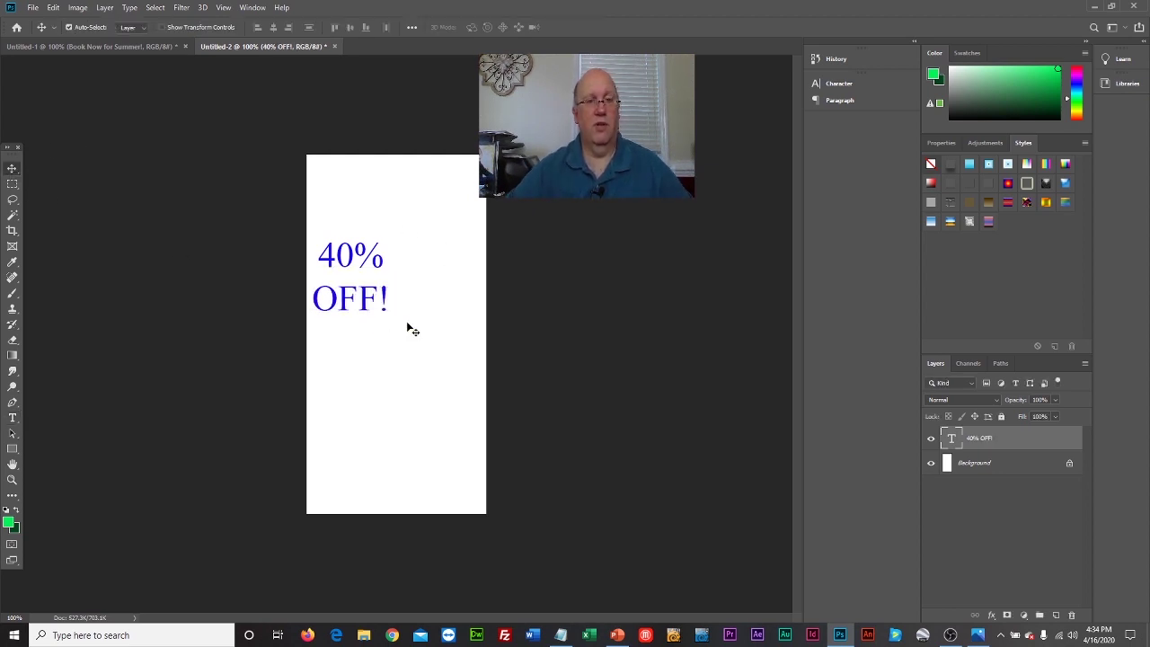
{"action": "left_click_drag", "start_coordinate": [369, 302], "coordinate": [397, 306]}
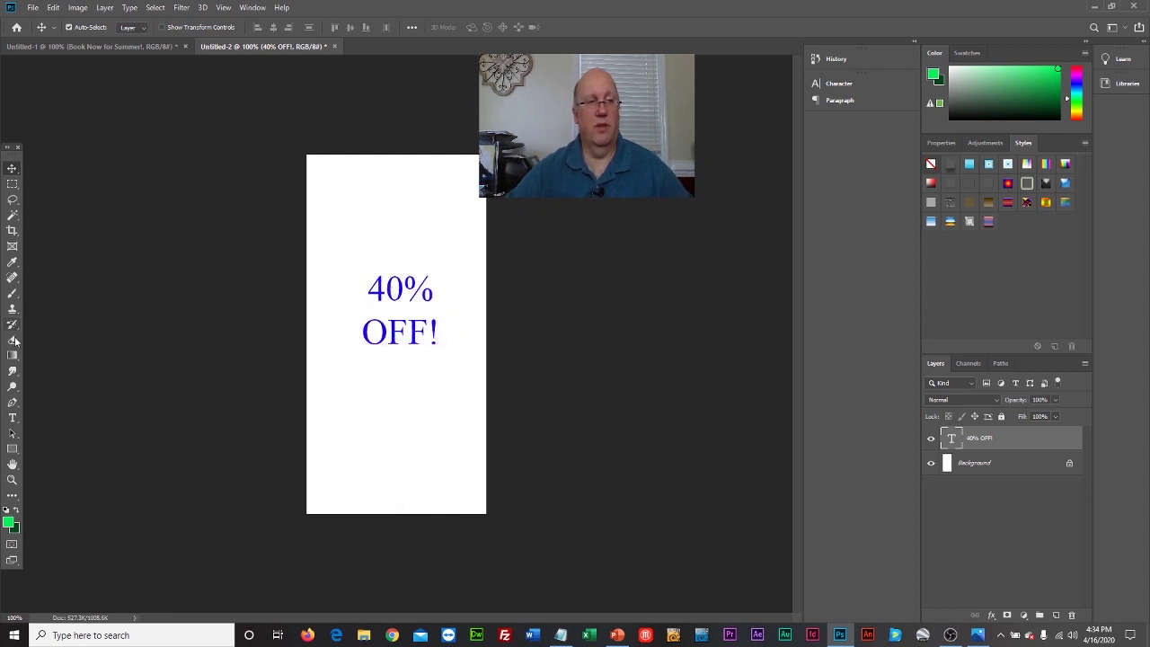
Enlarge all of the "40% OFF!" text to 120 pt.
{"action": "left_click", "coordinate": [16, 417]}
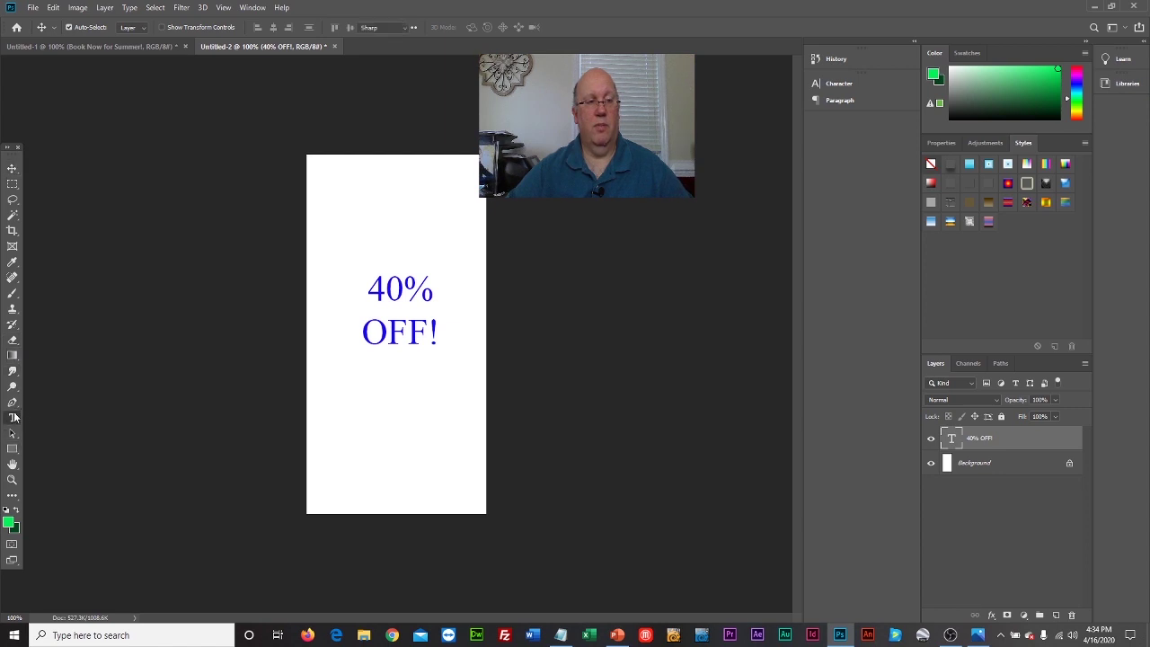
{"action": "left_click_drag", "start_coordinate": [369, 288], "coordinate": [439, 335]}
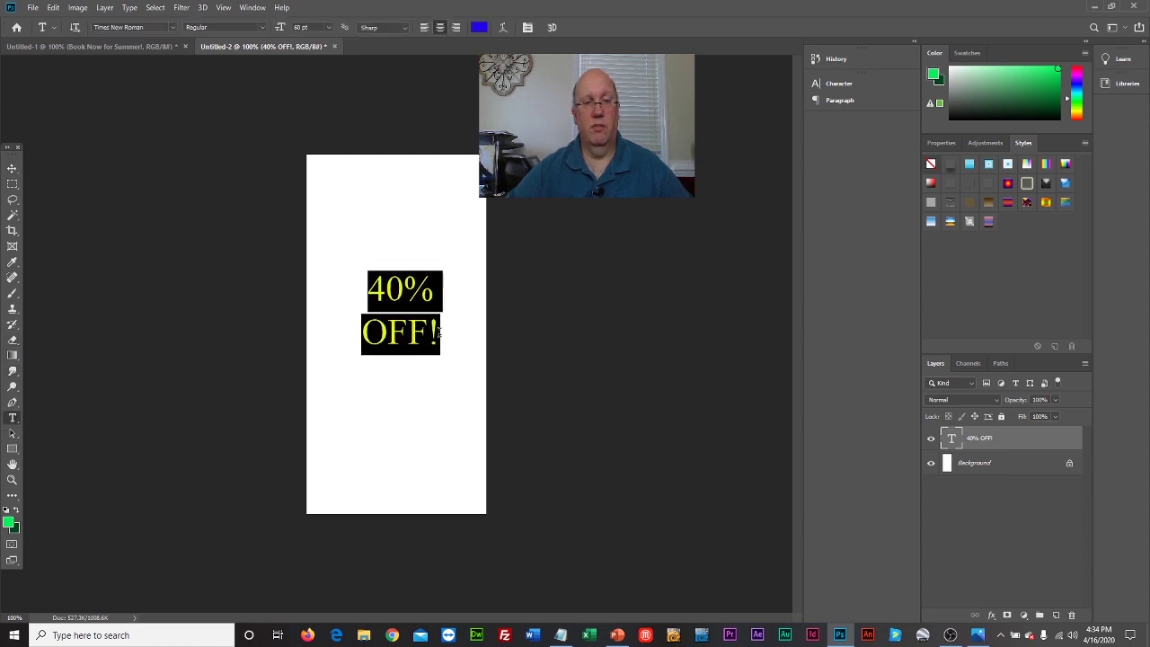
{"action": "left_click", "coordinate": [328, 28]}
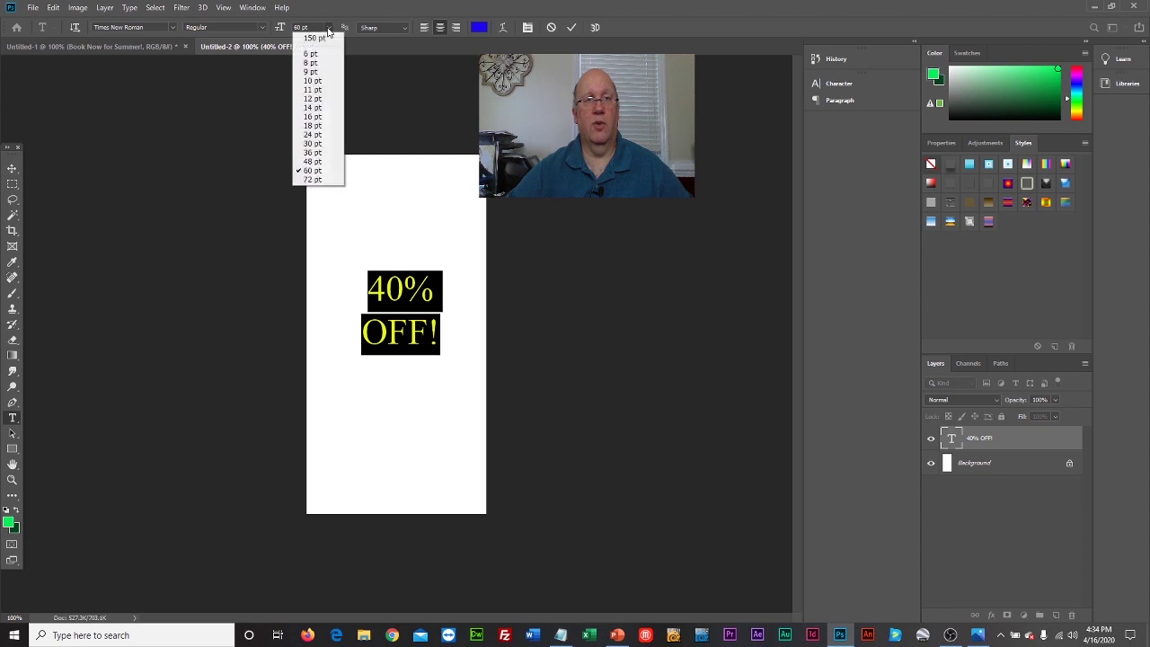
{"action": "left_click", "coordinate": [318, 180]}
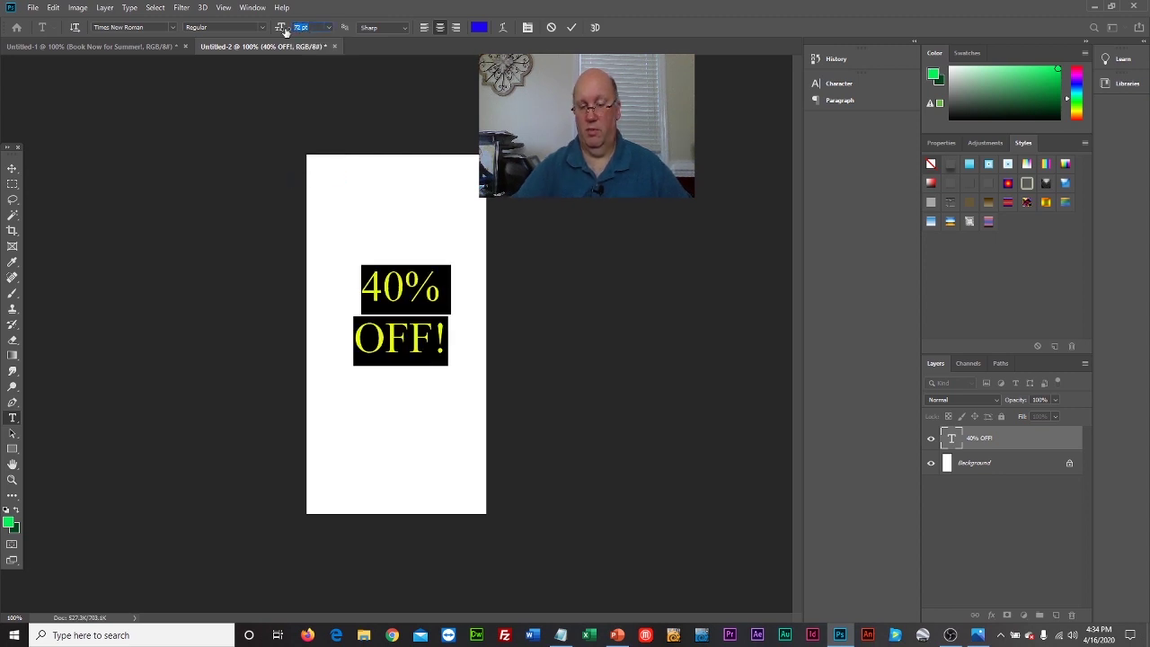
{"action": "key", "text": "Return"}
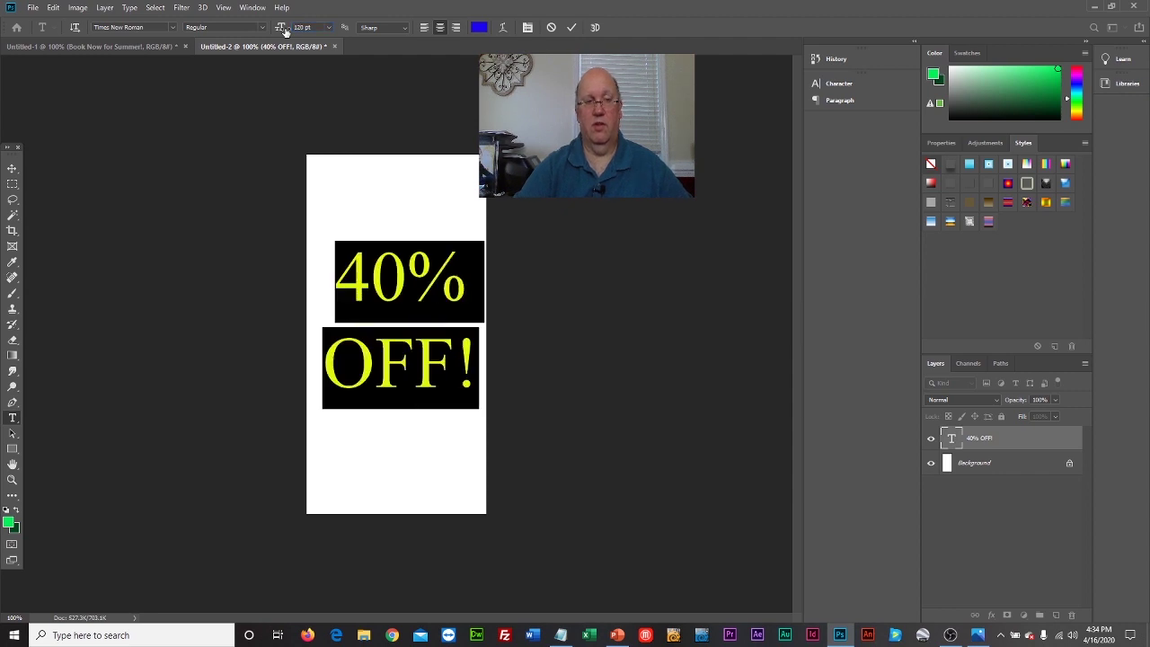
Set only the "40%" line to 150 pt and commit the text.
{"action": "left_click", "coordinate": [378, 283]}
{"action": "left_click_drag", "start_coordinate": [336, 278], "coordinate": [451, 277]}
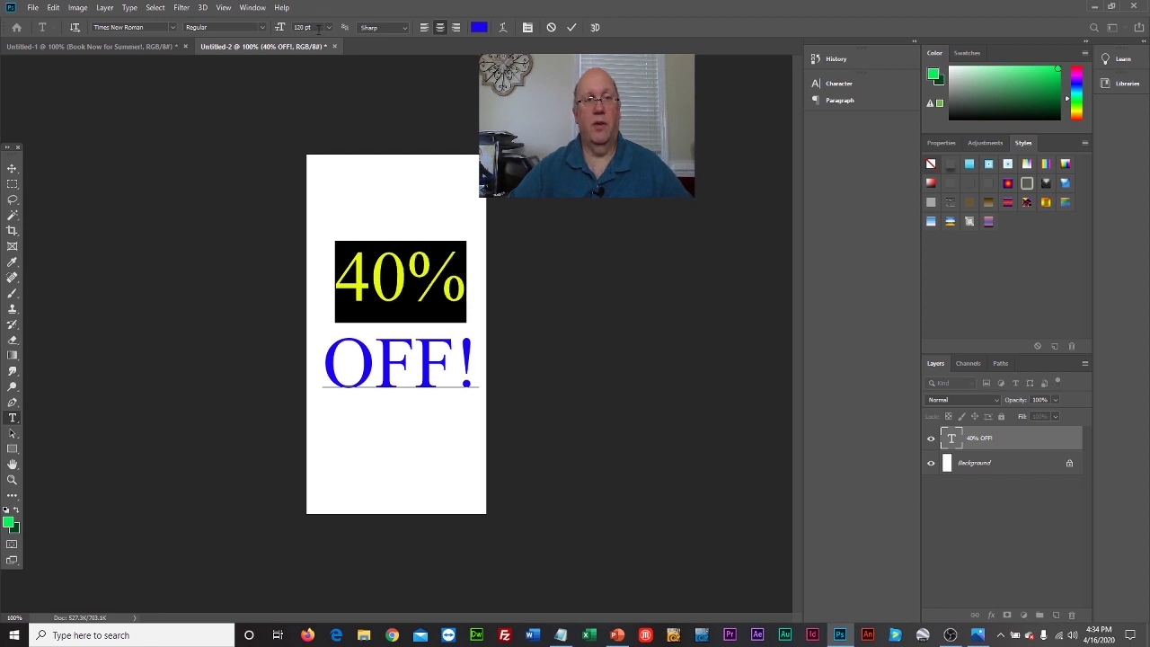
{"action": "type", "text": "15"}
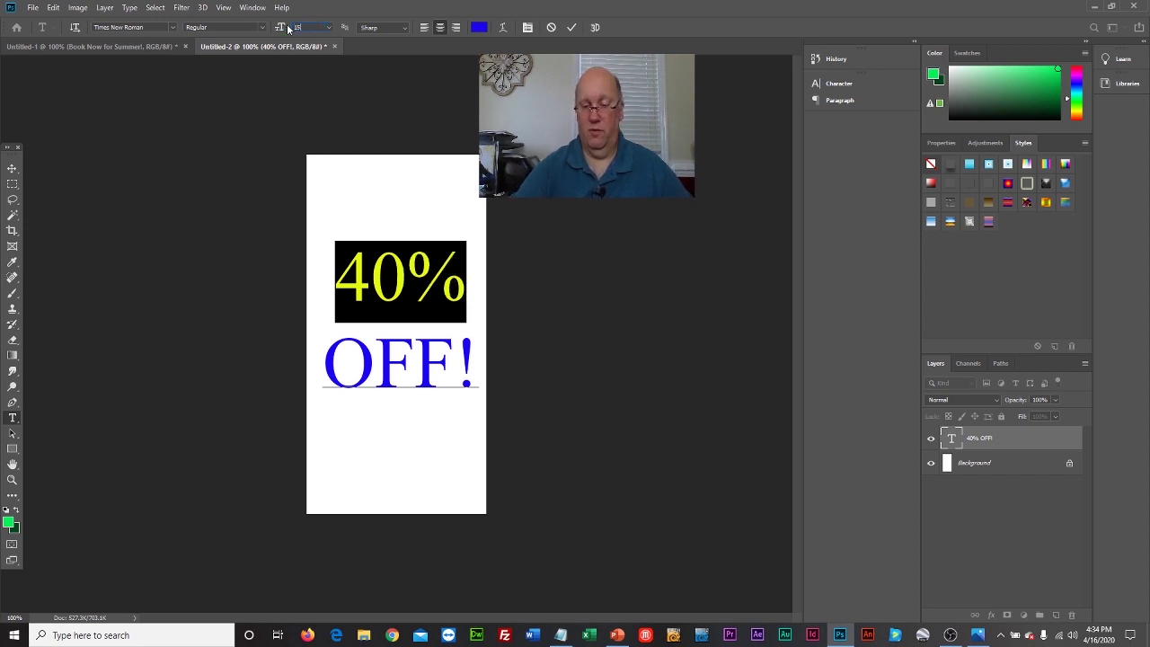
{"action": "type", "text": "0"}
{"action": "key", "text": "Return"}
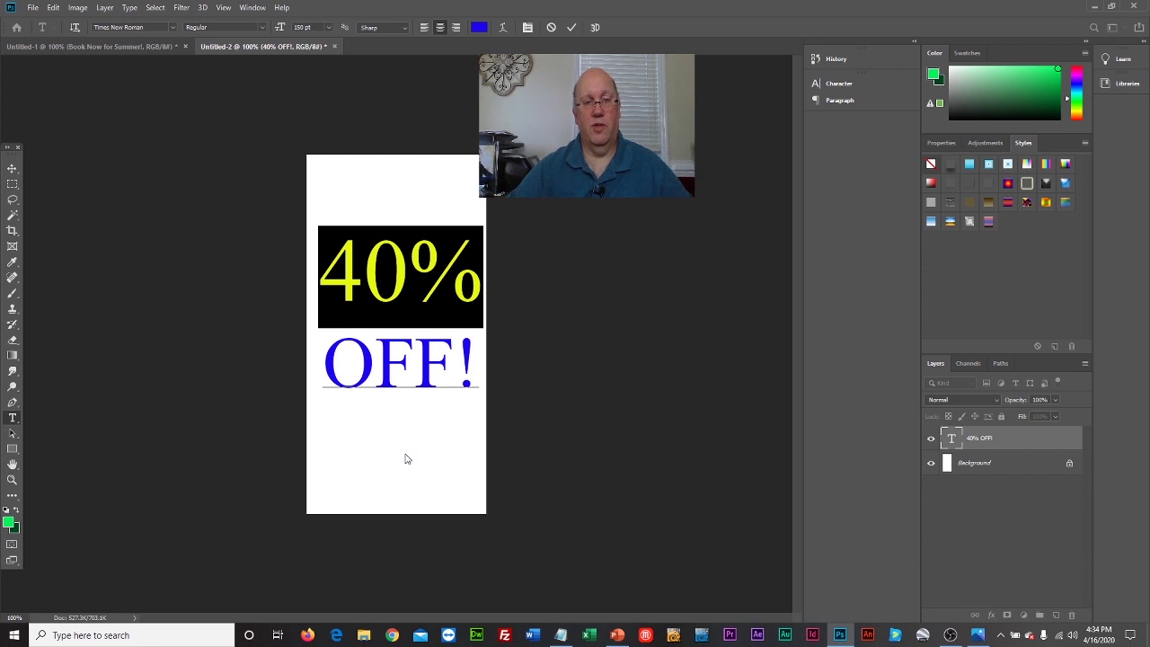
{"action": "left_click", "coordinate": [404, 454]}
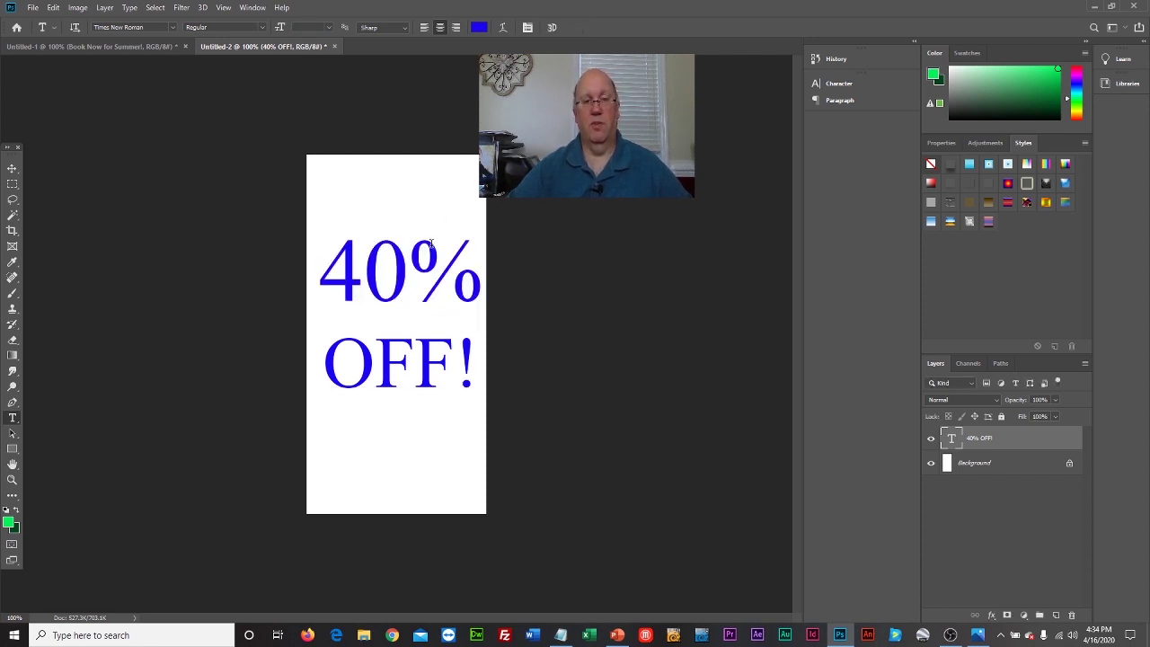
Delete the exclamation mark after "OFF" and commit the text.
{"action": "left_click", "coordinate": [411, 353]}
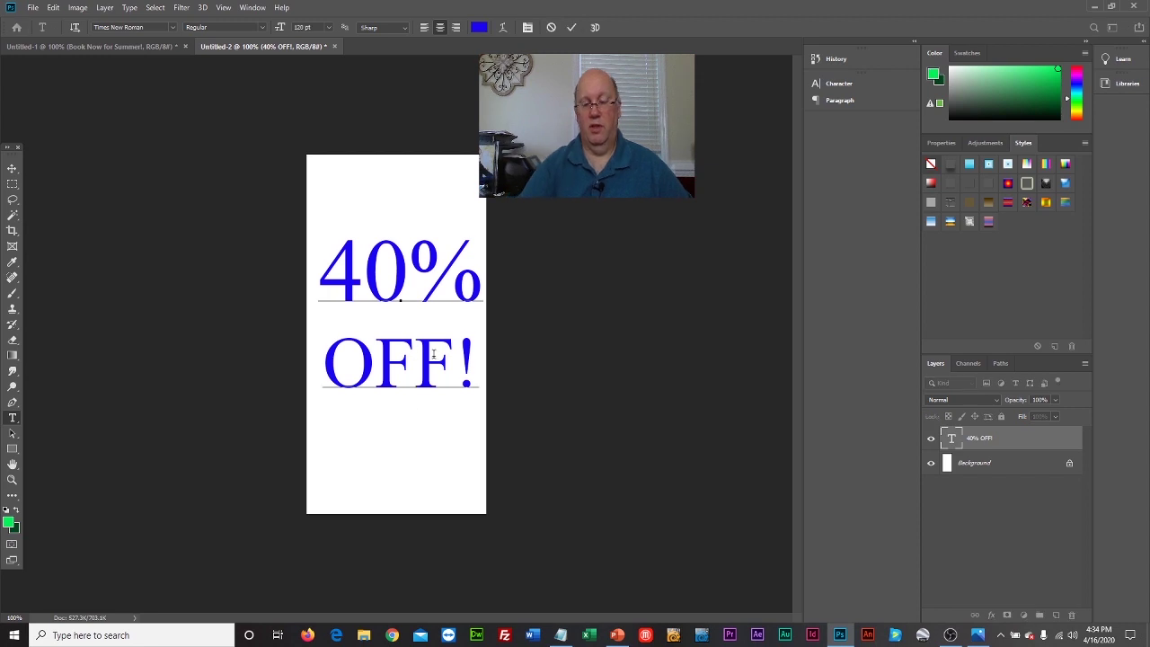
{"action": "left_click", "coordinate": [434, 355]}
{"action": "key", "text": "Delete"}
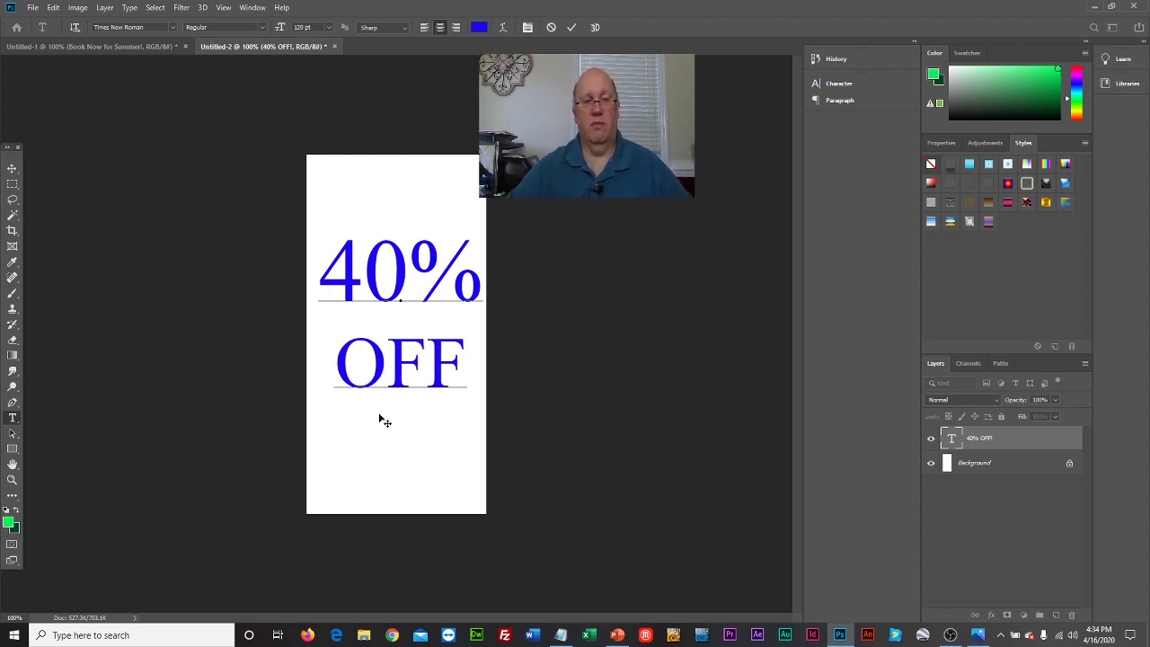
{"action": "left_click", "coordinate": [12, 168]}
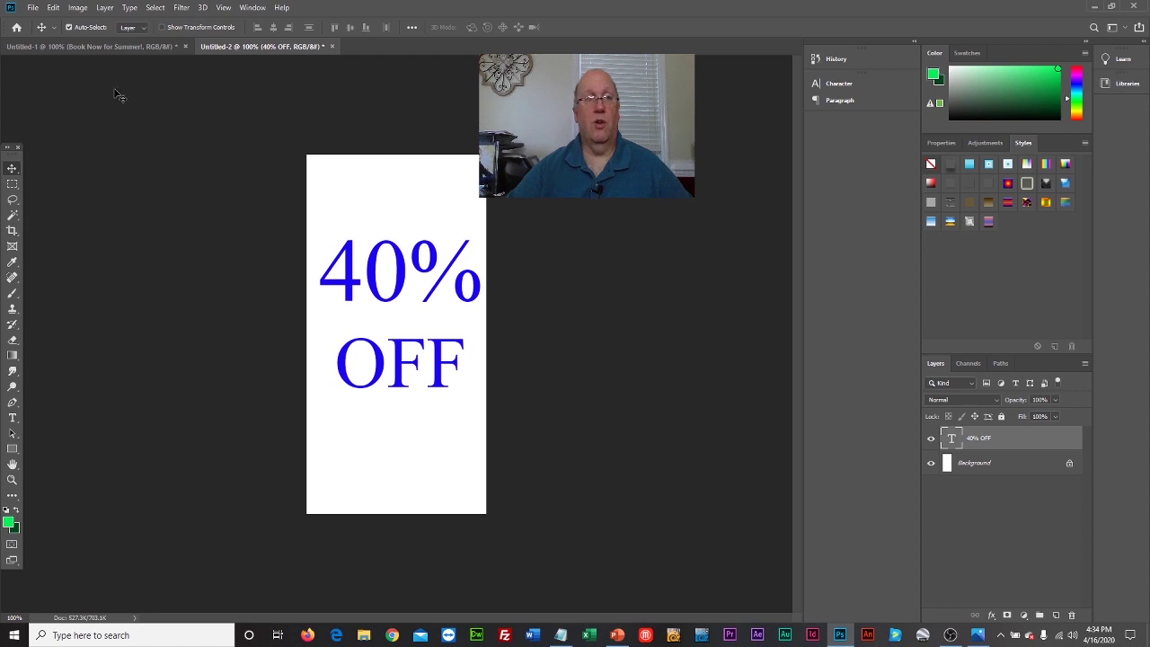
Start saving a copy of the "Vacation Getaways" text banner with JPEG as the file format.
{"action": "left_click", "coordinate": [74, 47]}
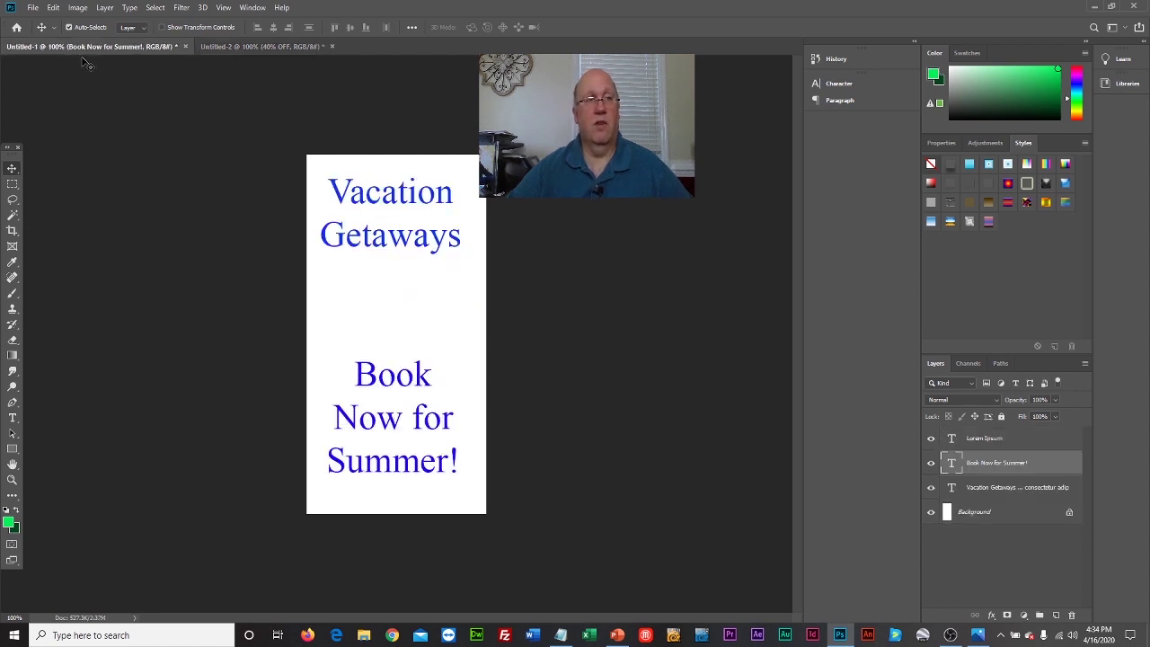
{"action": "left_click", "coordinate": [32, 8]}
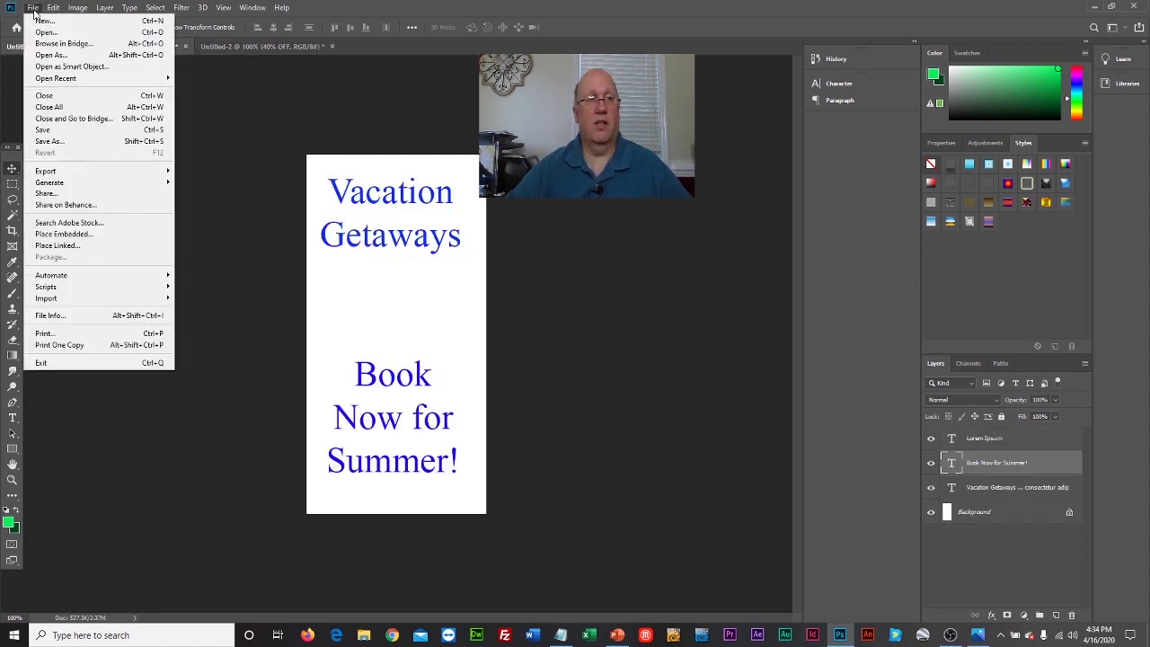
{"action": "left_click", "coordinate": [78, 141]}
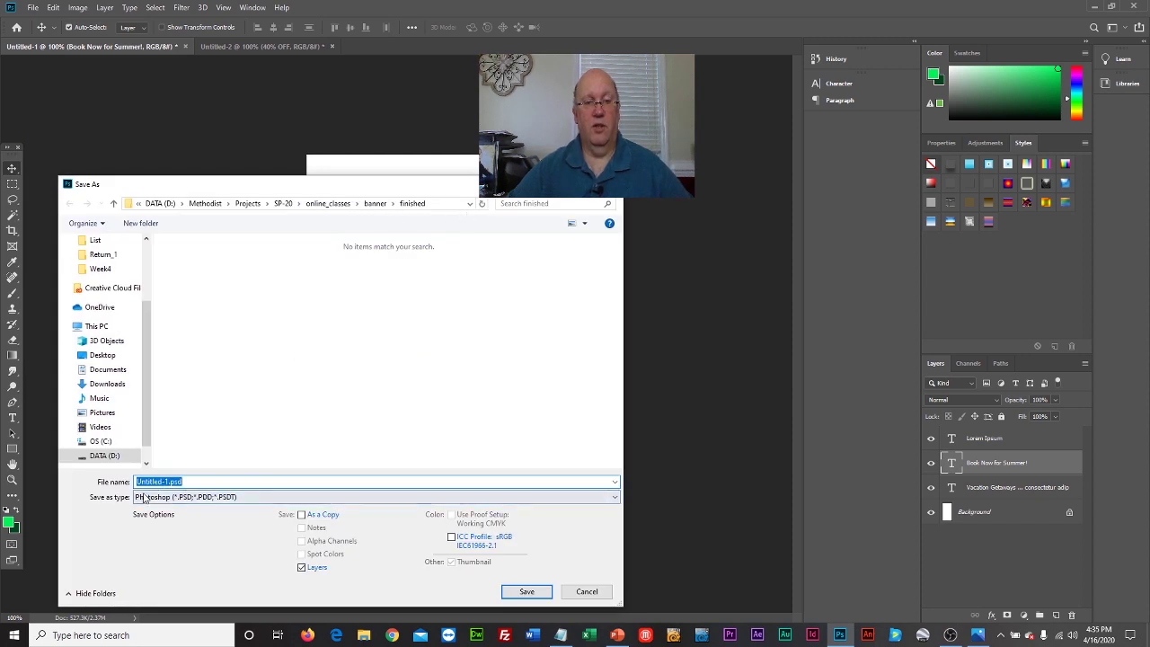
{"action": "left_click", "coordinate": [178, 500]}
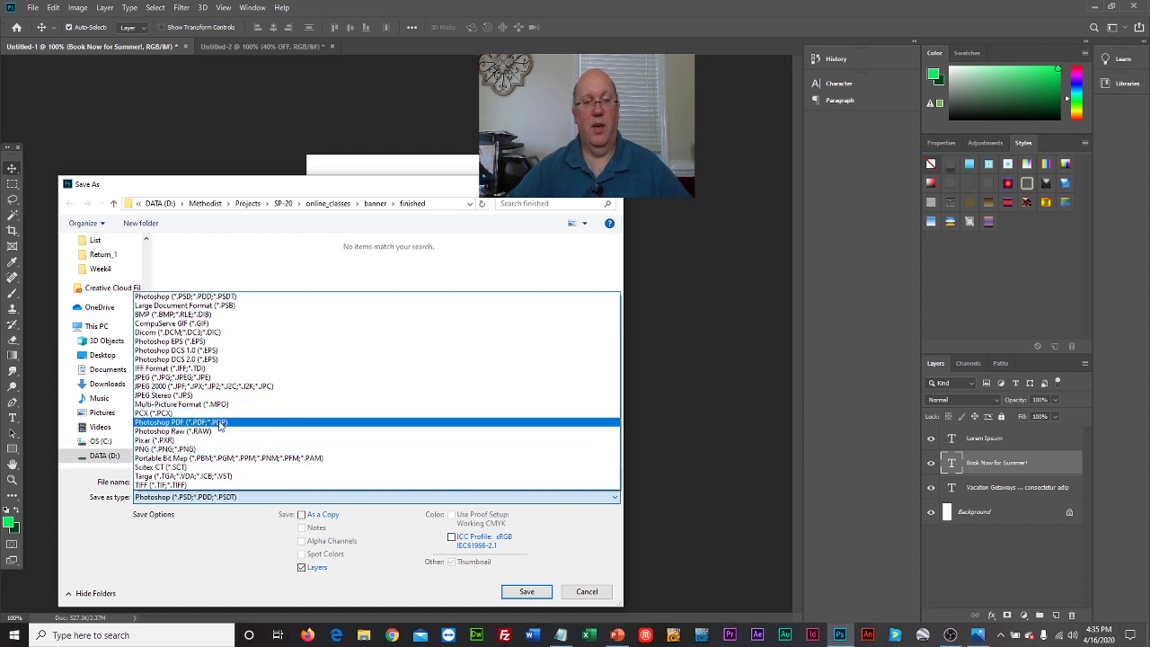
{"action": "left_click", "coordinate": [228, 381]}
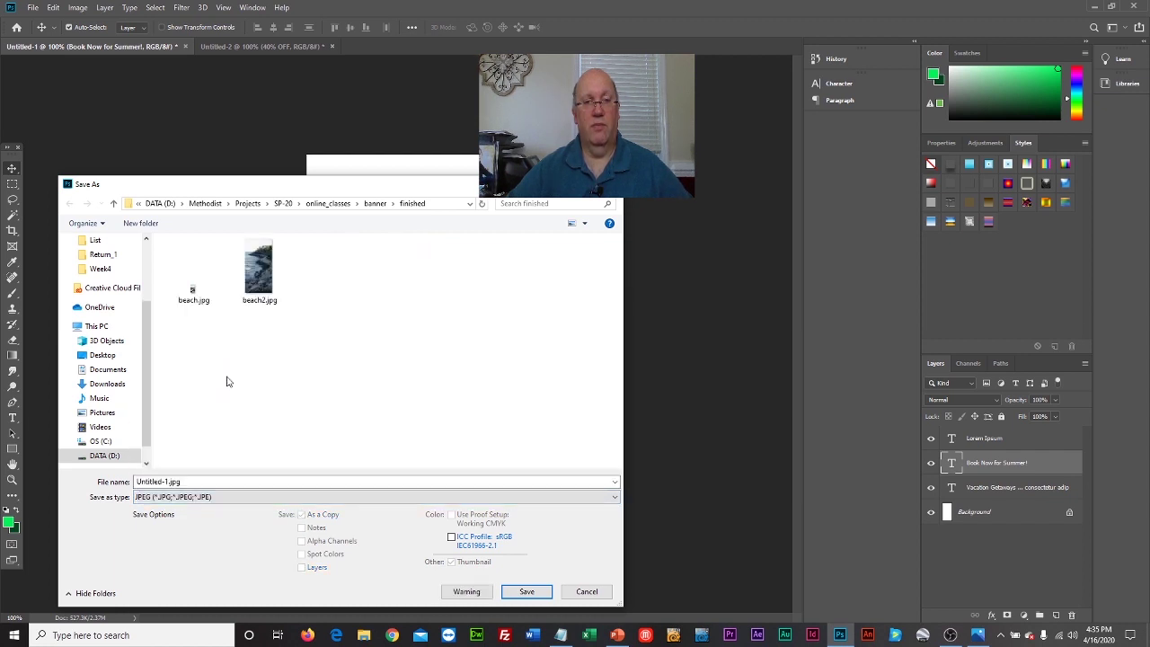
Name the "Vacation Getaways" JPEG copy pitch1.jpg, using the existing beach2.jpg name as the starting point.
{"action": "left_click", "coordinate": [259, 269]}
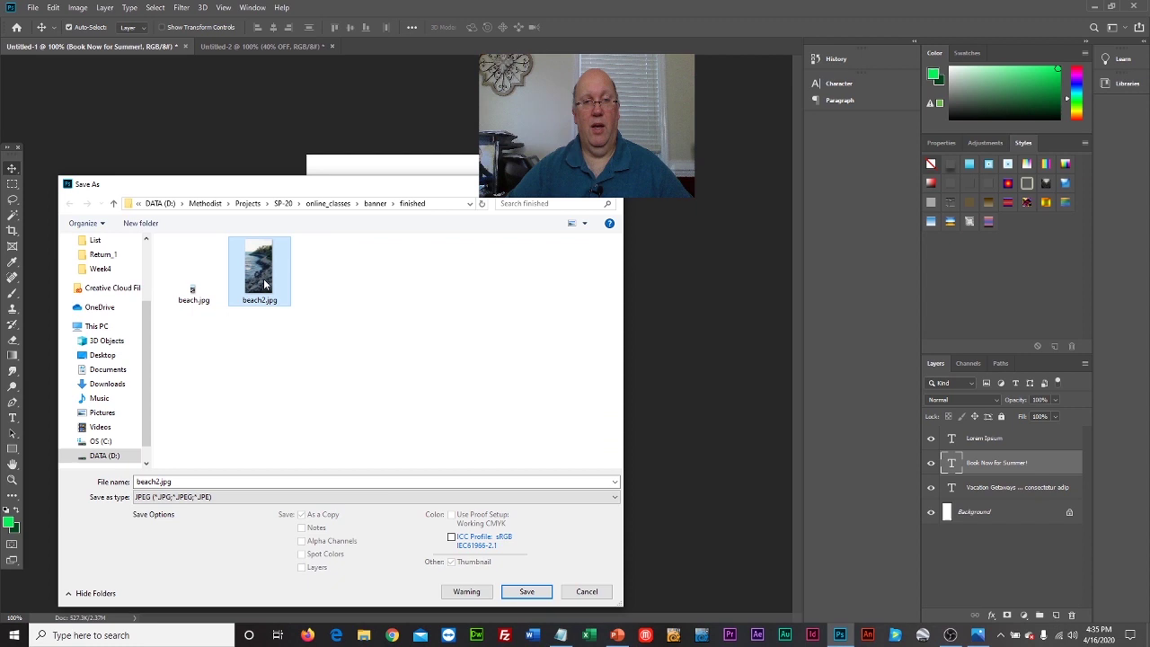
{"action": "left_click", "coordinate": [224, 482]}
{"action": "left_click", "coordinate": [227, 481]}
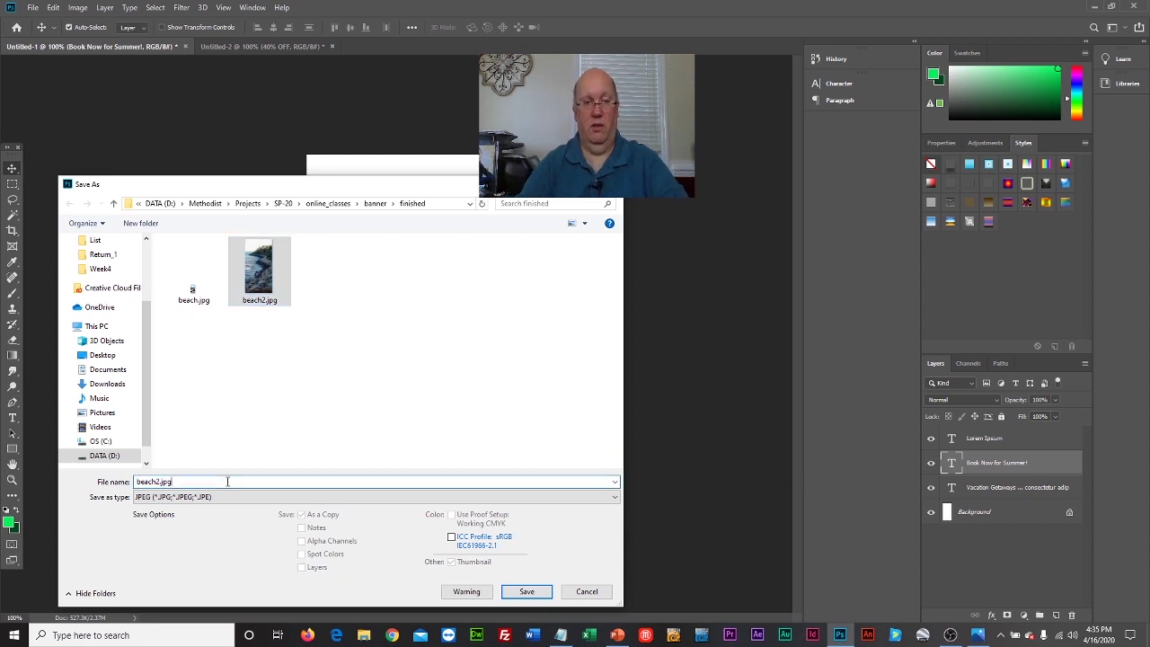
{"action": "key", "text": "Left"}
{"action": "key", "text": "Left"}
{"action": "key", "text": "Left"}
{"action": "key", "text": "Left"}
{"action": "key", "text": "BackSpace"}
{"action": "key", "text": "BackSpace"}
{"action": "key", "text": "BackSpace"}
{"action": "key", "text": "BackSpace"}
{"action": "key", "text": "BackSpace"}
{"action": "key", "text": "BackSpace"}
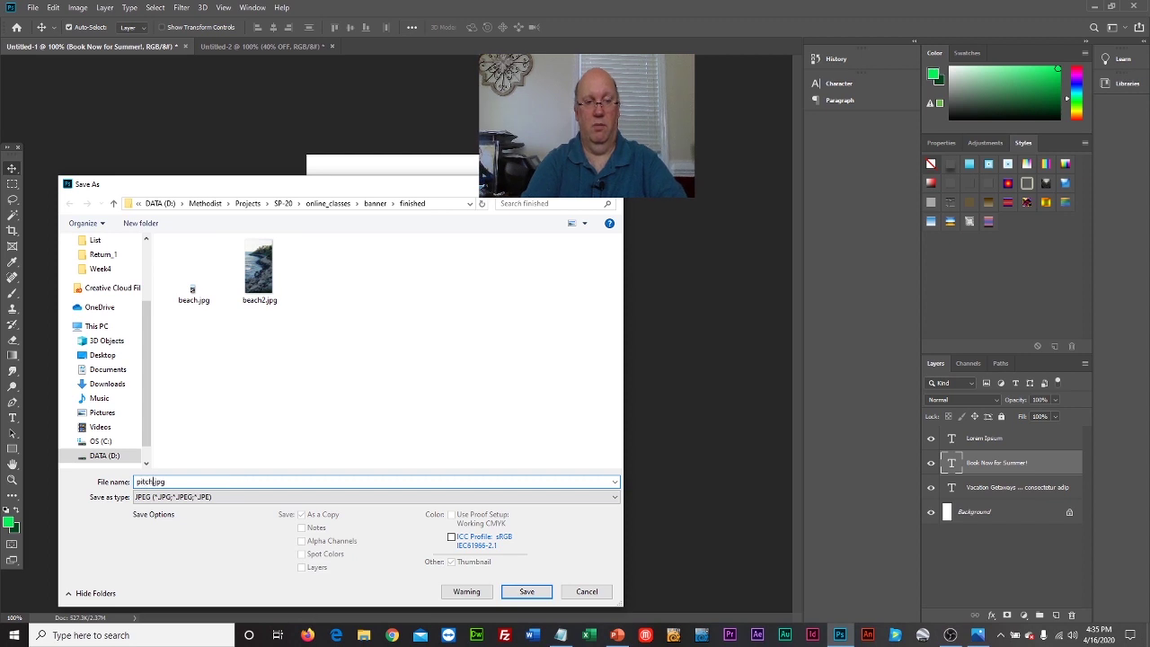
{"action": "type", "text": "pitch1"}
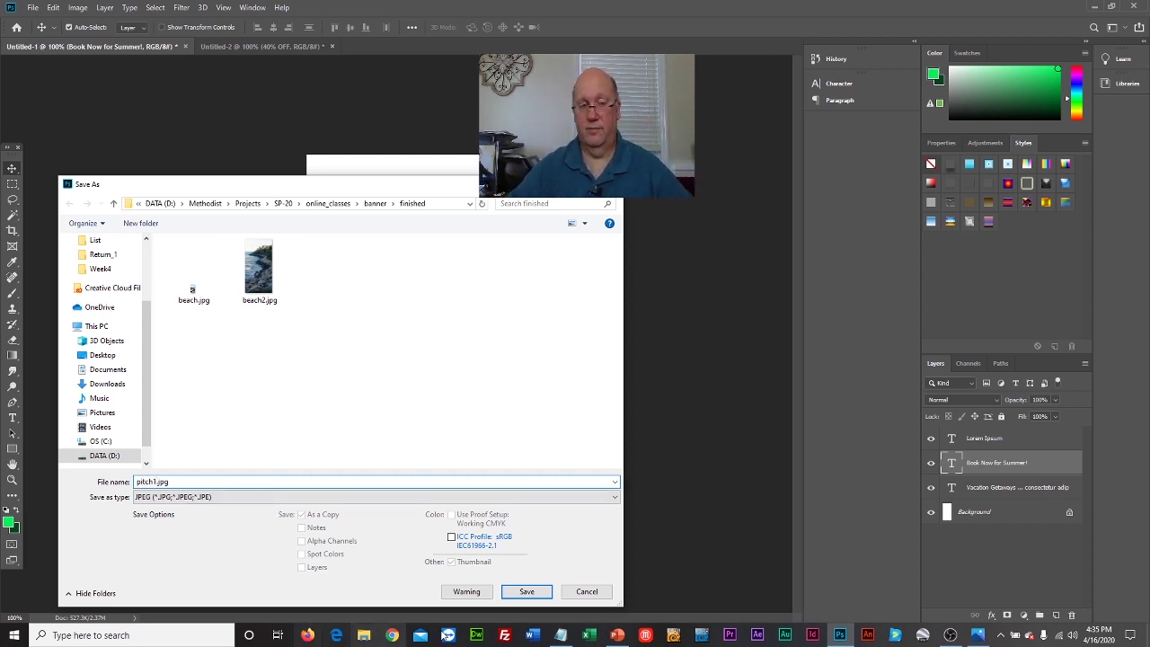
Save the JPEG with the Baseline ("Standard") format option and close its source document without saving changes.
{"action": "left_click", "coordinate": [527, 591]}
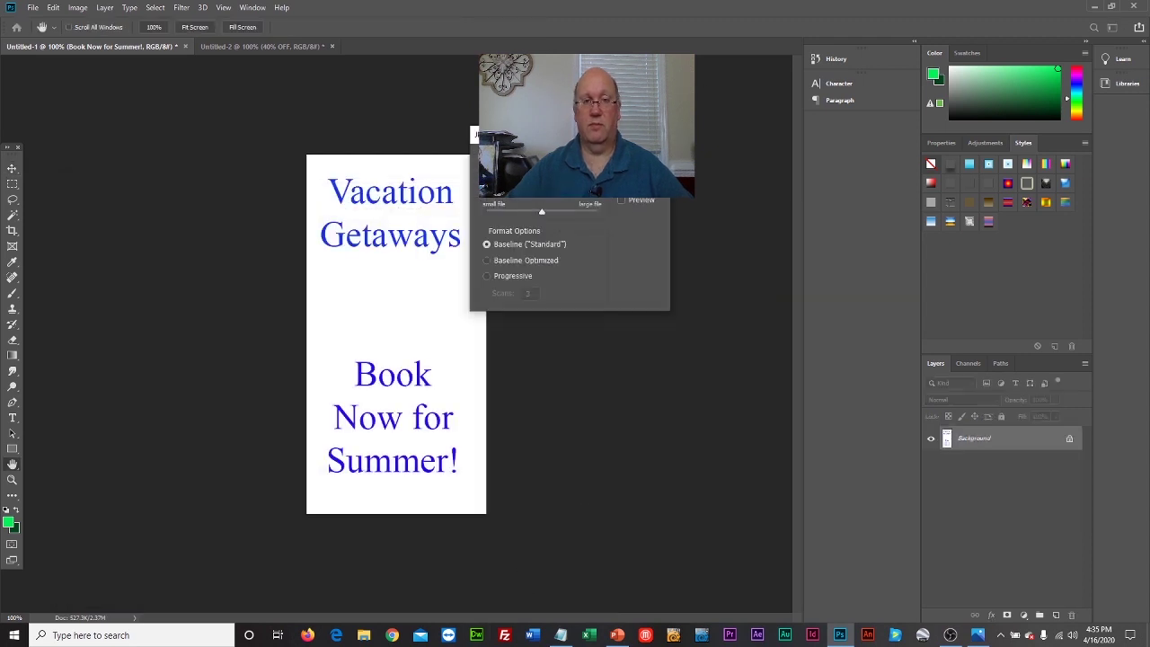
{"action": "key", "text": "Return"}
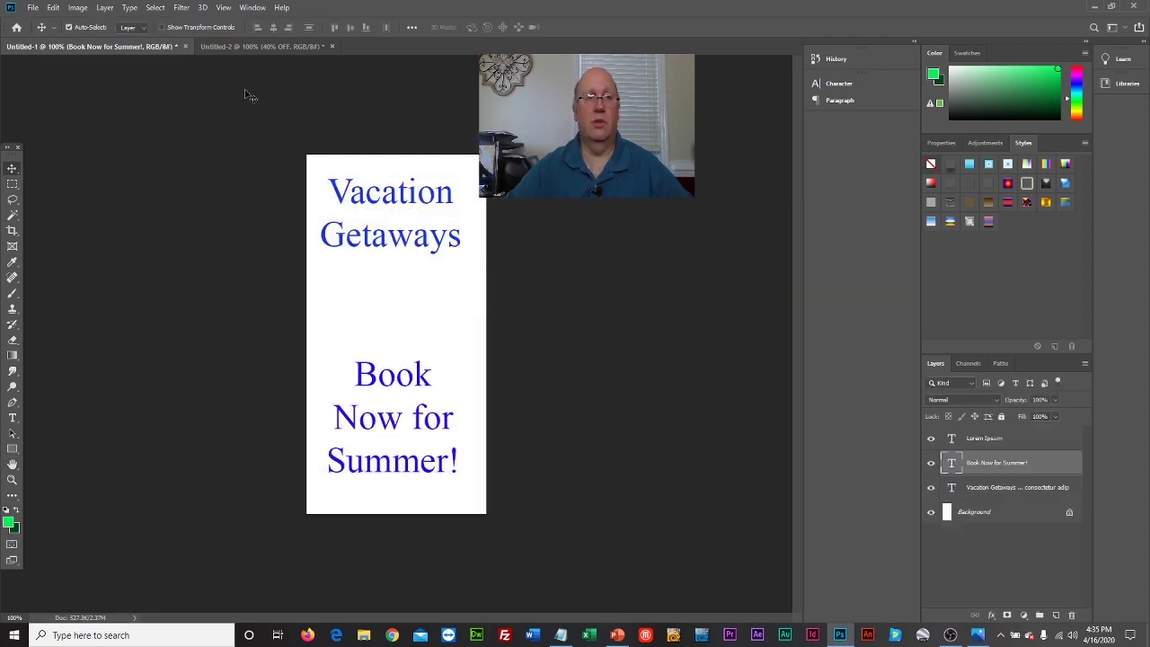
{"action": "left_click", "coordinate": [185, 47]}
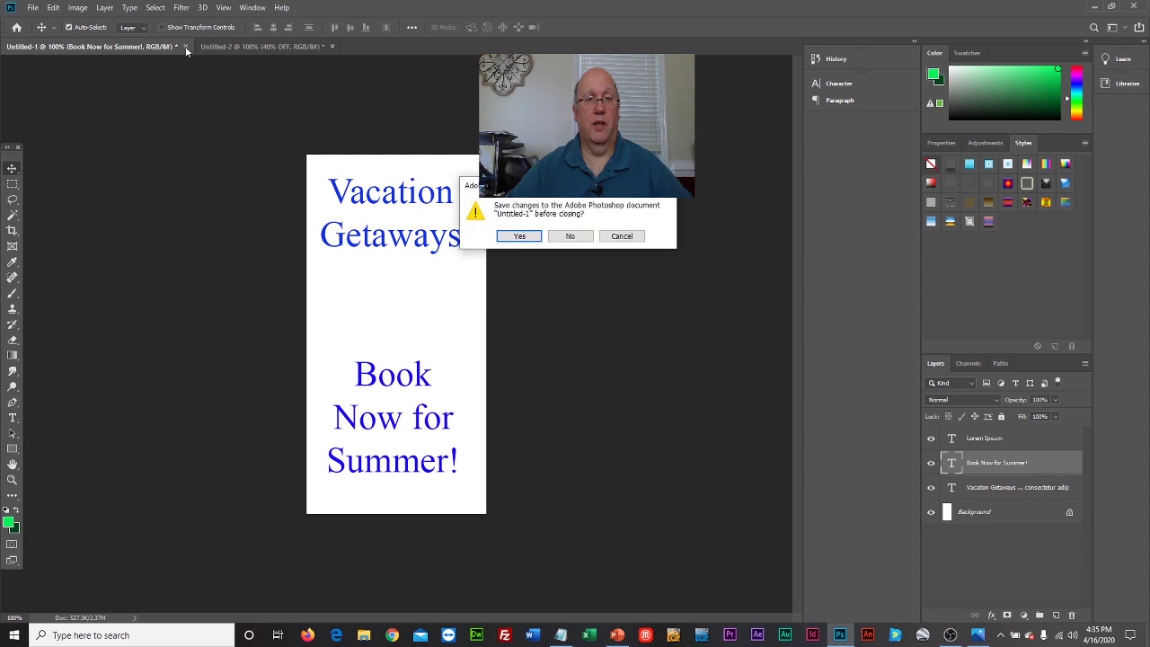
{"action": "left_click", "coordinate": [566, 238]}
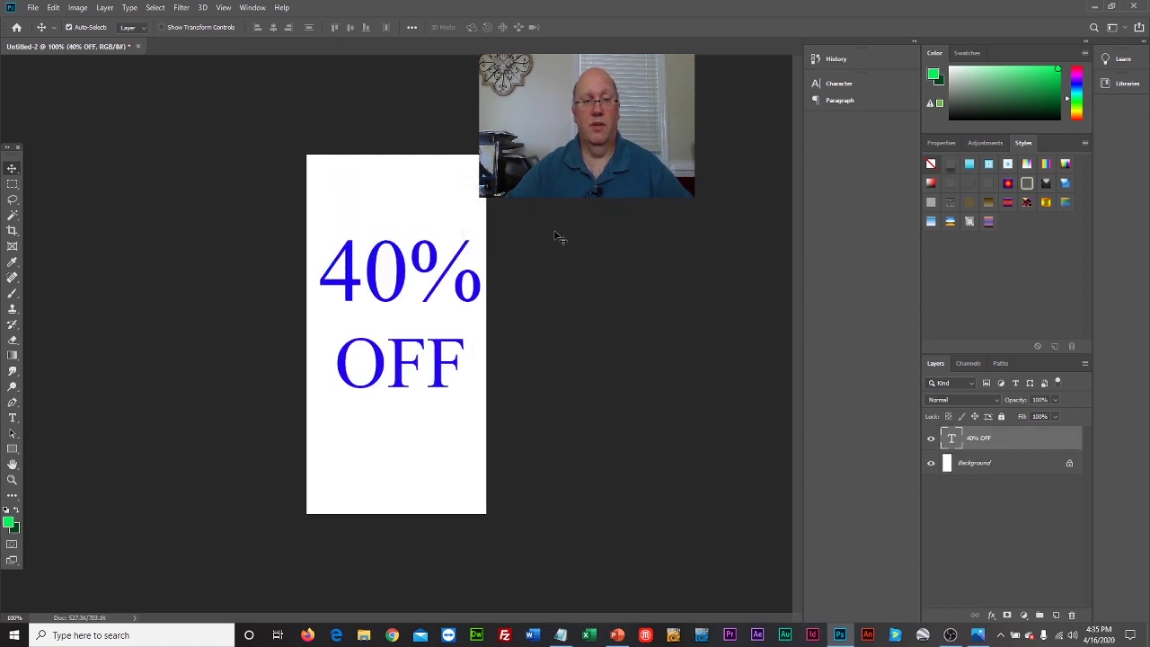
Save the "40% OFF" banner as a JPEG named pitch2.jpg in the finished folder with the Baseline ("Standard") option.
{"action": "left_click", "coordinate": [32, 7]}
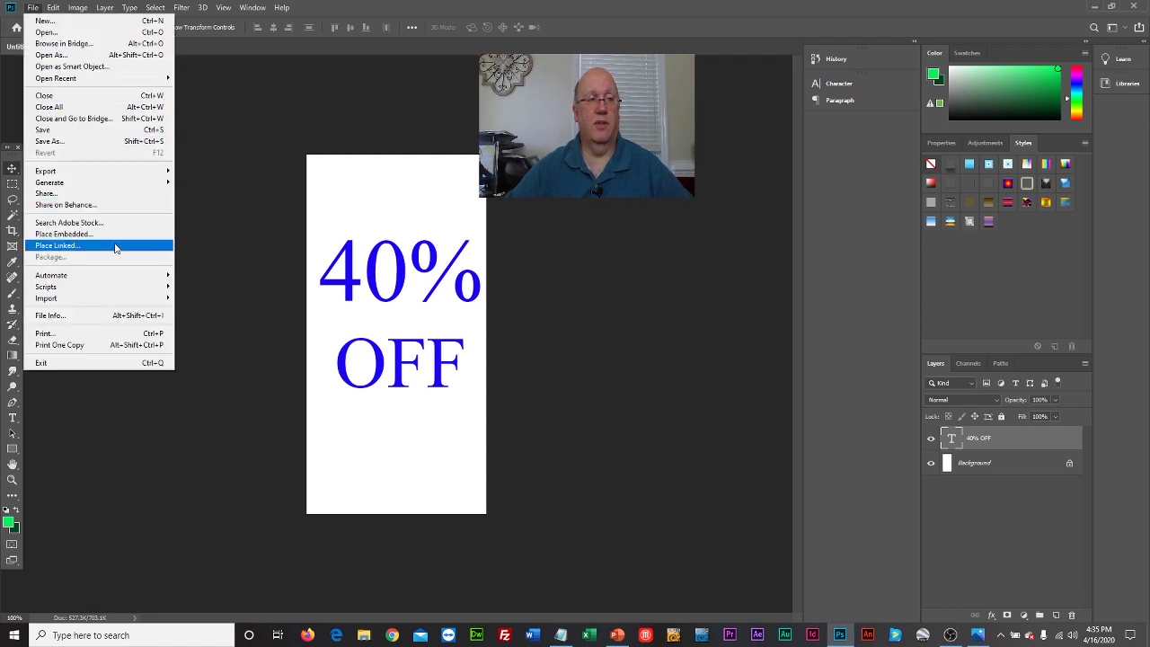
{"action": "left_click", "coordinate": [102, 141]}
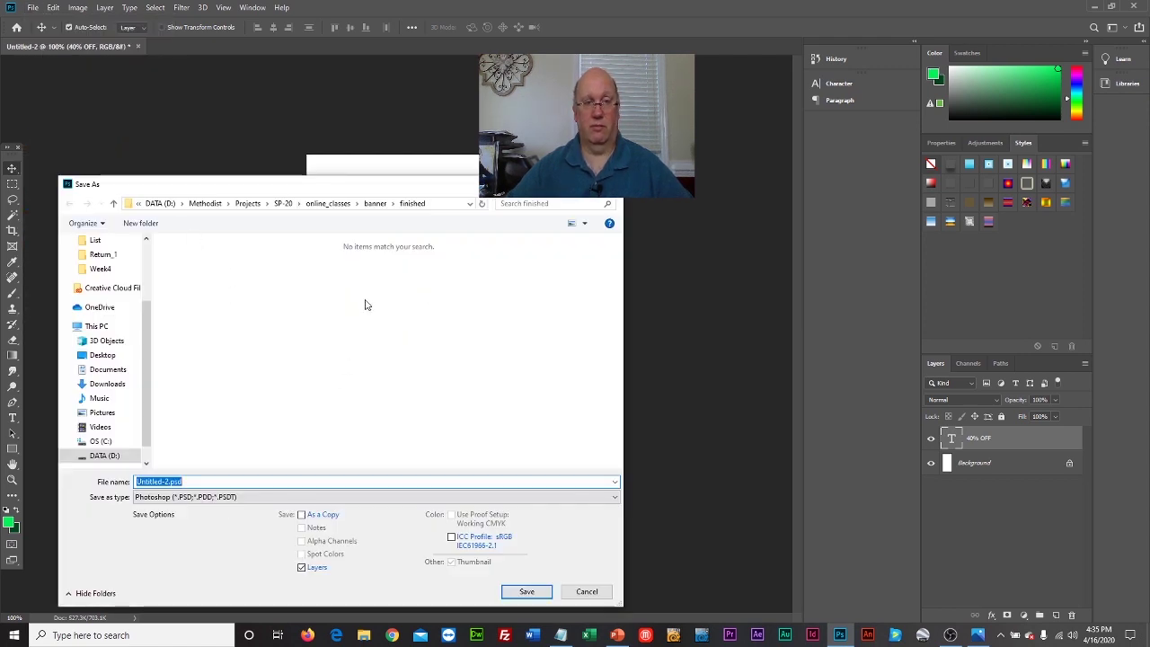
{"action": "left_click", "coordinate": [289, 499]}
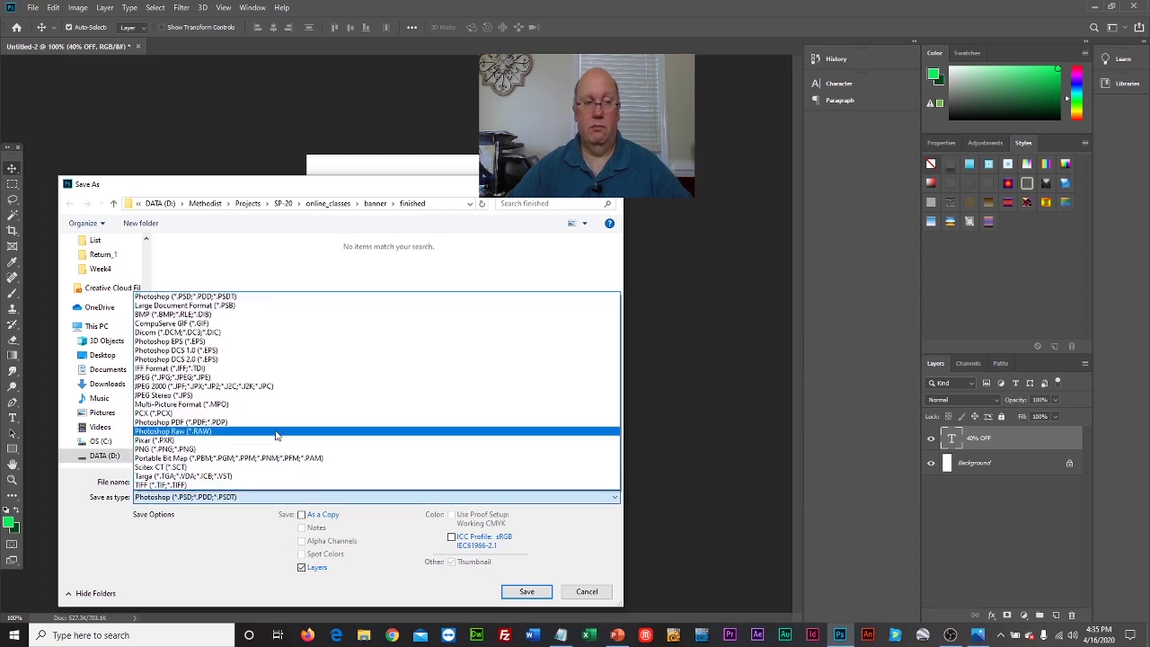
{"action": "left_click", "coordinate": [286, 384]}
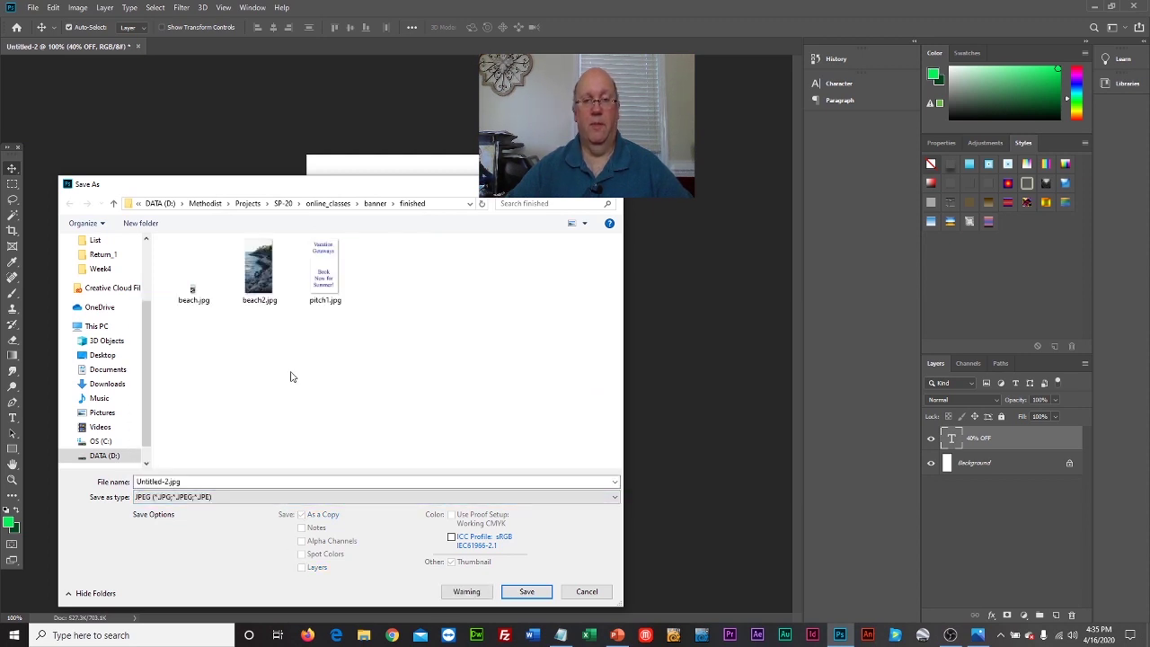
{"action": "left_click", "coordinate": [333, 286]}
{"action": "left_click", "coordinate": [213, 481]}
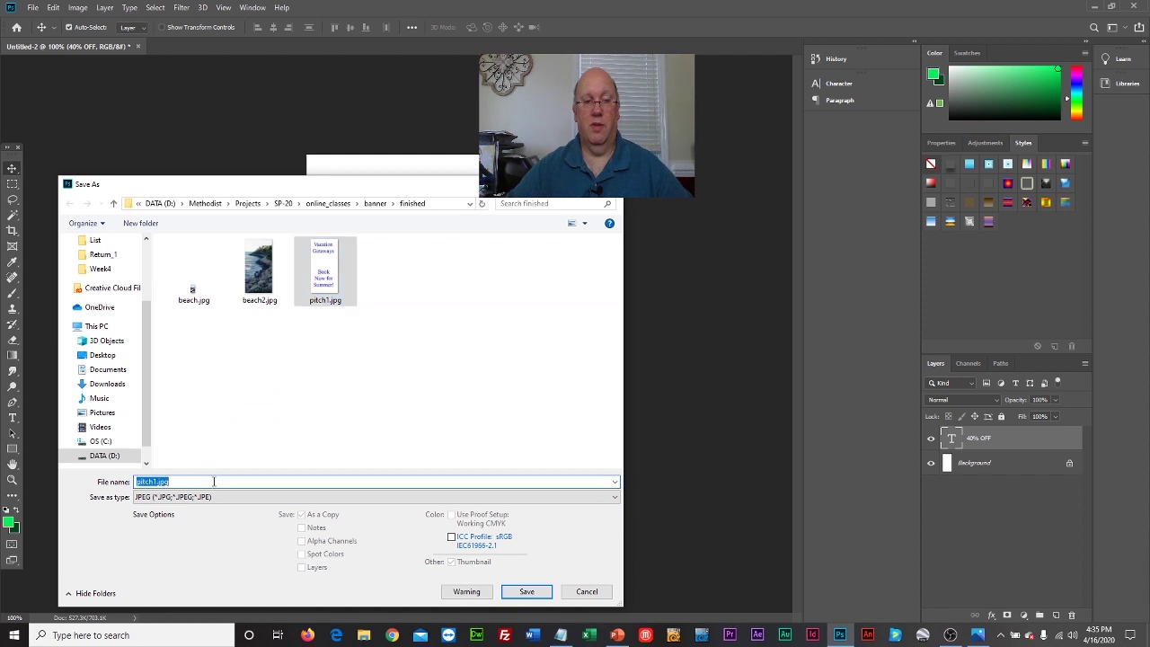
{"action": "left_click", "coordinate": [214, 481]}
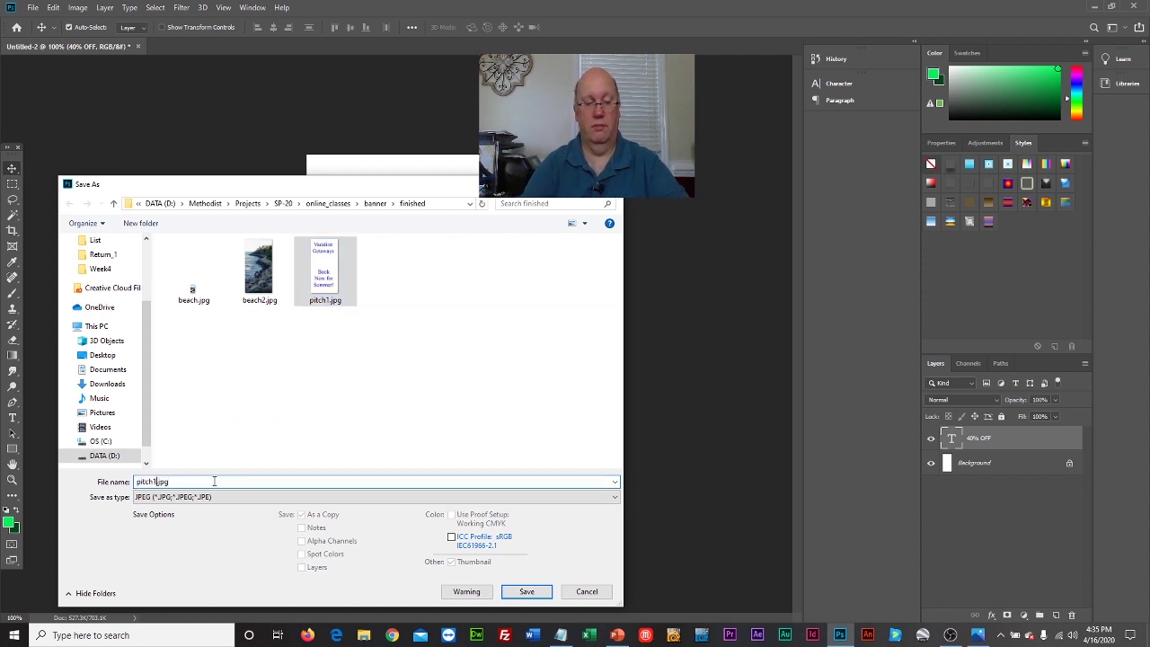
{"action": "key", "text": "BackSpace"}
{"action": "type", "text": "2"}
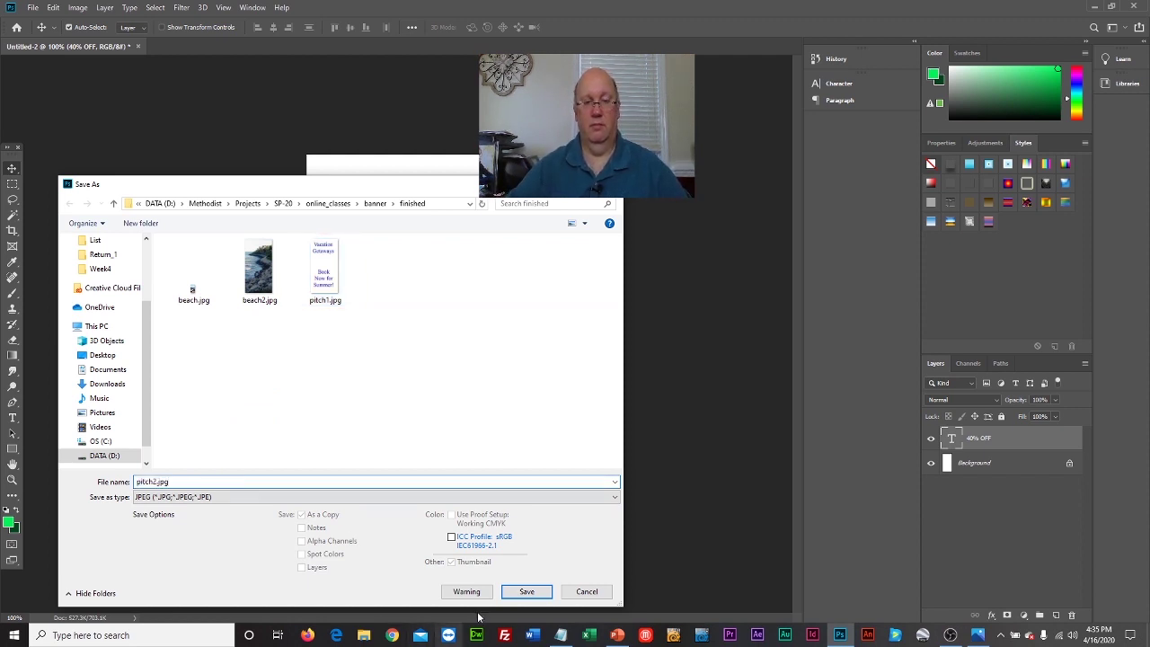
{"action": "left_click", "coordinate": [526, 591]}
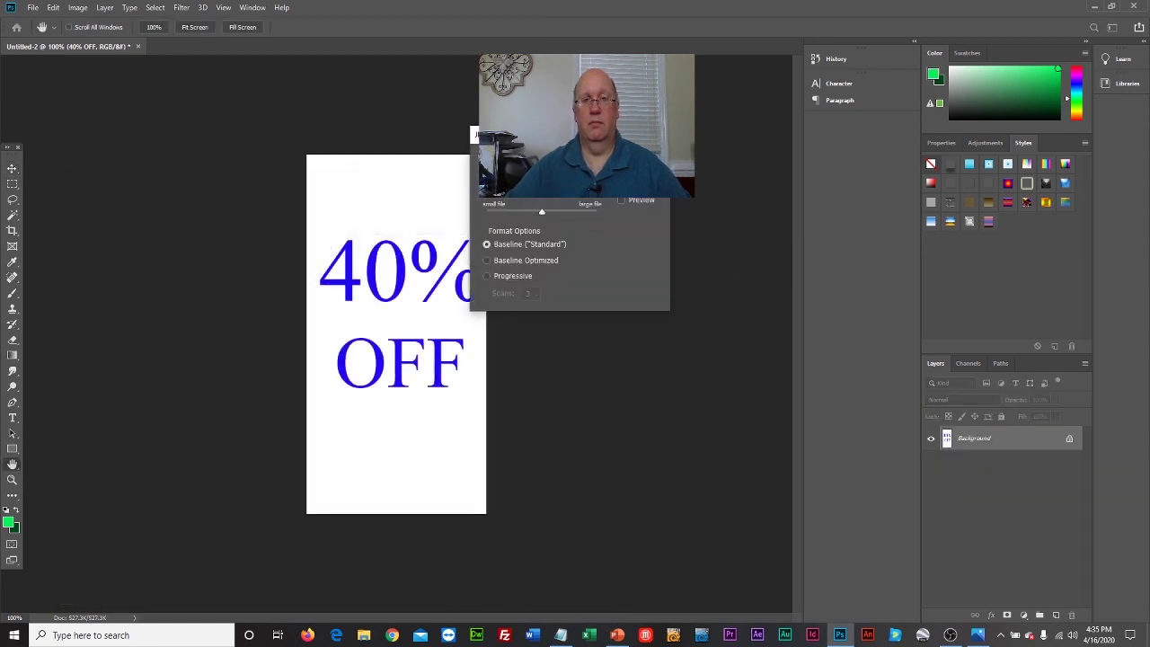
{"action": "key", "text": "Return"}
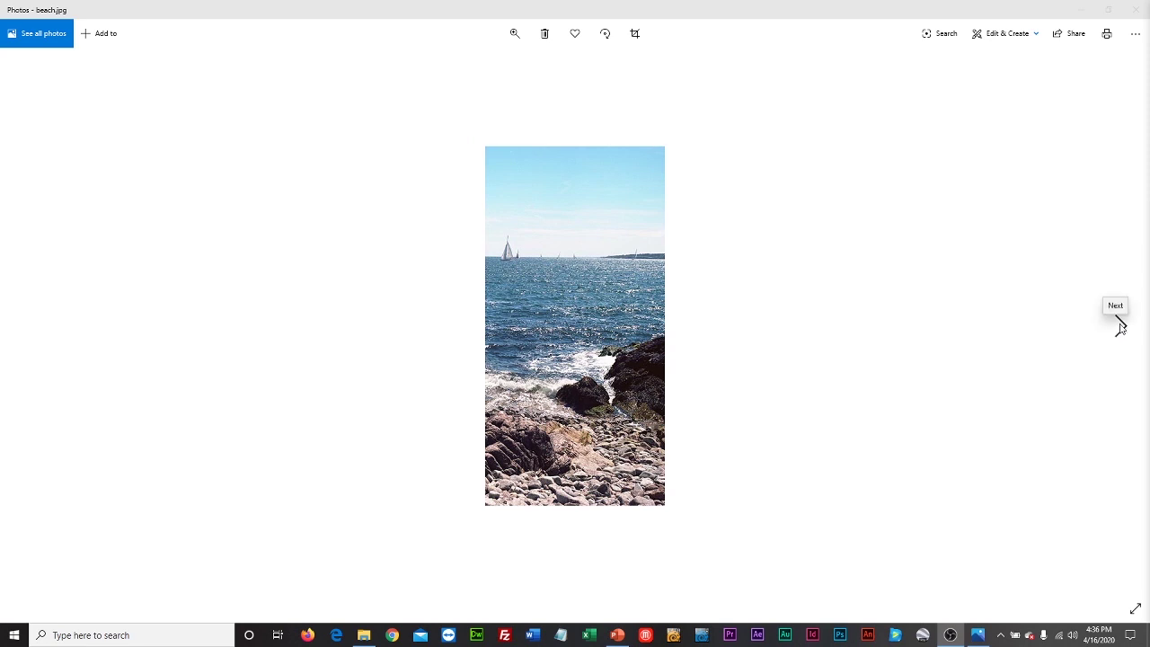
Review the saved banner frames beach.jpg, beach2.jpg, pitch1.jpg and pitch2.jpg in sequence in the Photos viewer.
{"action": "left_click", "coordinate": [1120, 327]}
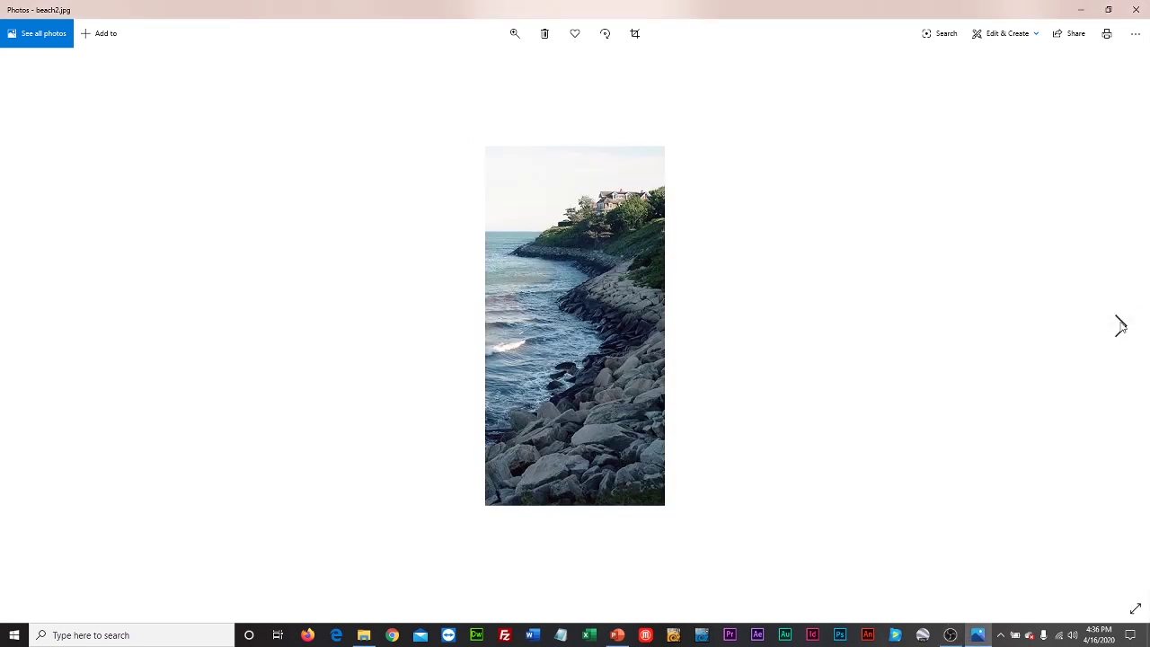
{"action": "left_click", "coordinate": [1120, 327]}
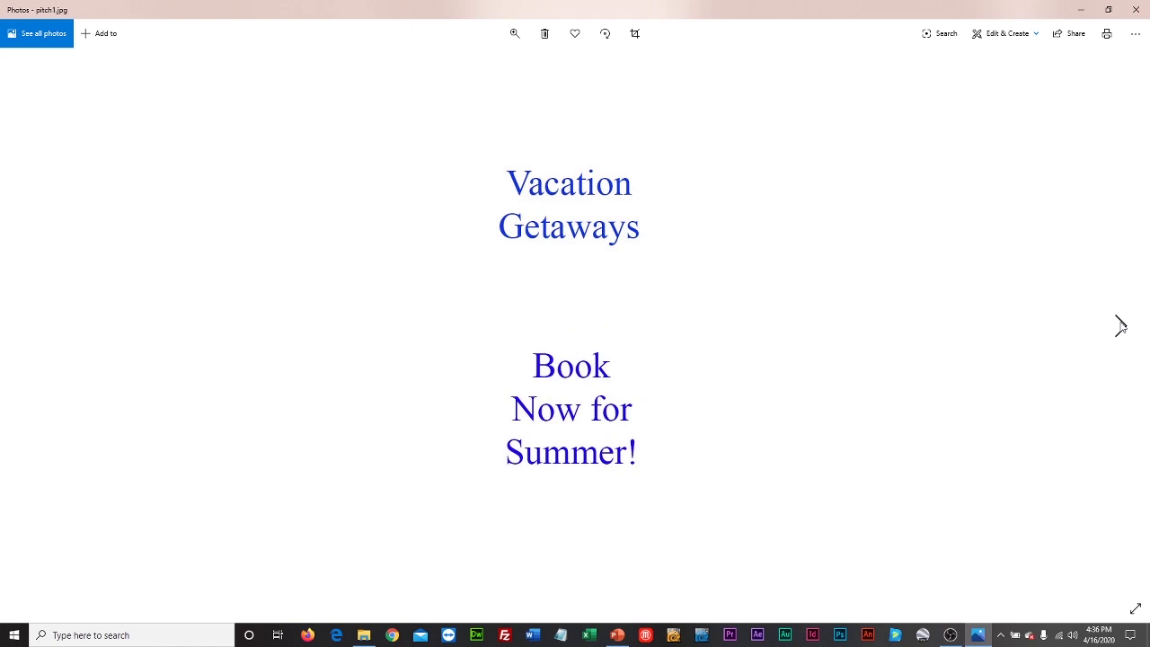
{"action": "left_click", "coordinate": [1120, 325]}
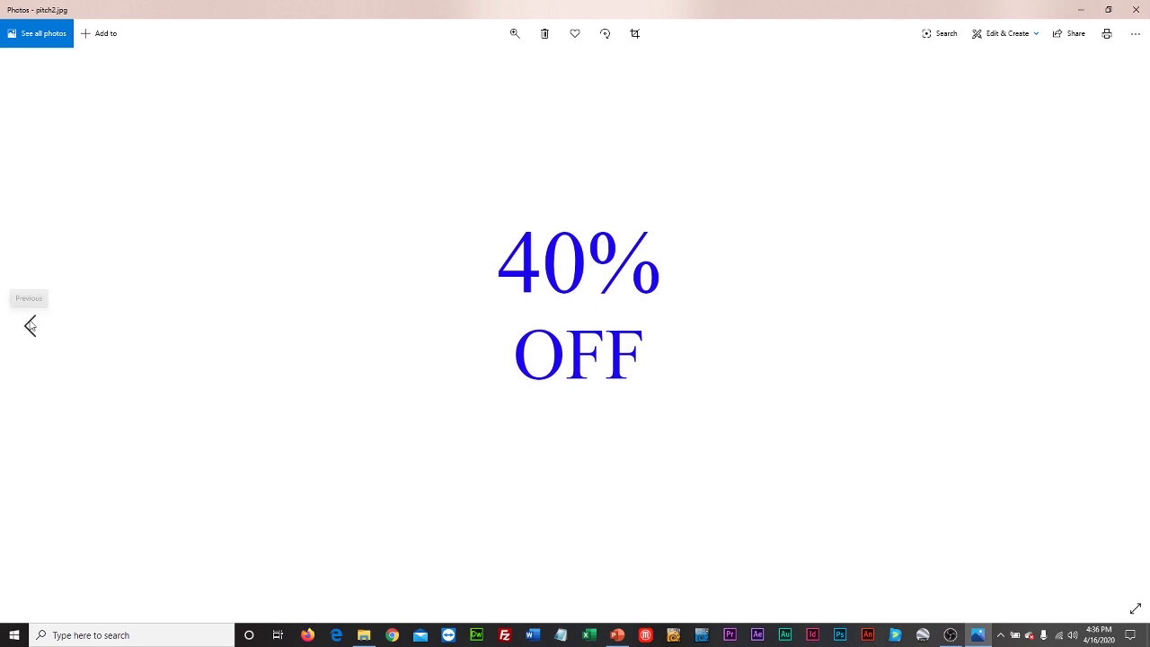
{"action": "left_click", "coordinate": [29, 325]}
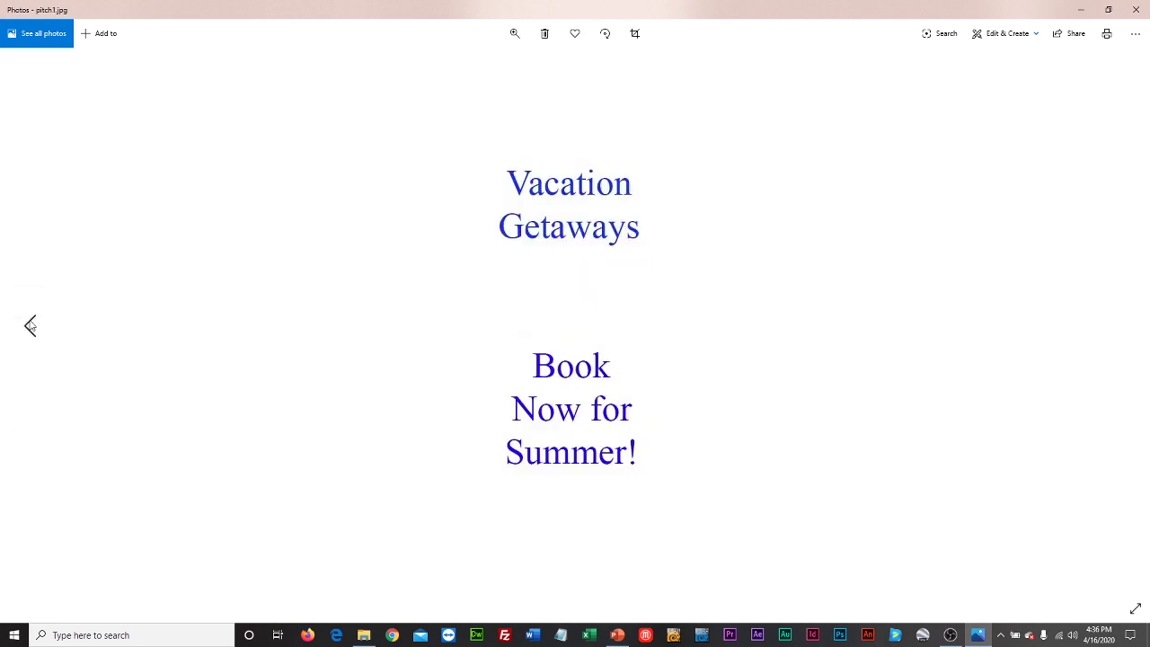
{"action": "left_click", "coordinate": [30, 325]}
{"action": "left_click", "coordinate": [30, 325]}
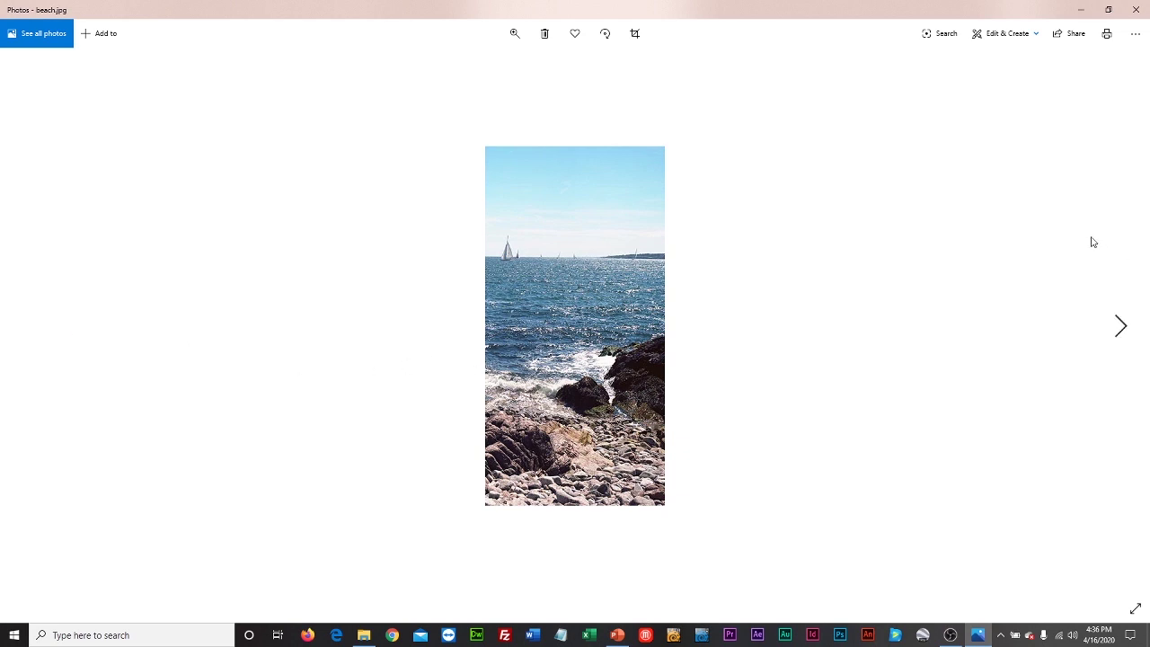
{"action": "left_click", "coordinate": [1120, 325]}
{"action": "left_click", "coordinate": [1119, 325]}
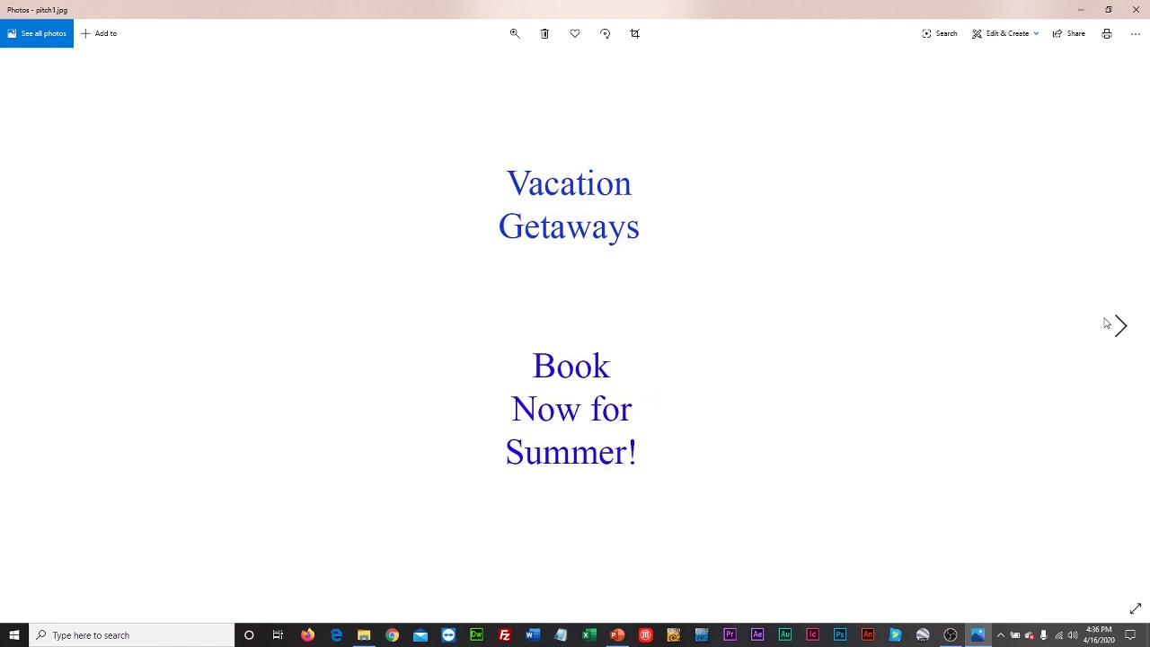
{"action": "left_click", "coordinate": [31, 329]}
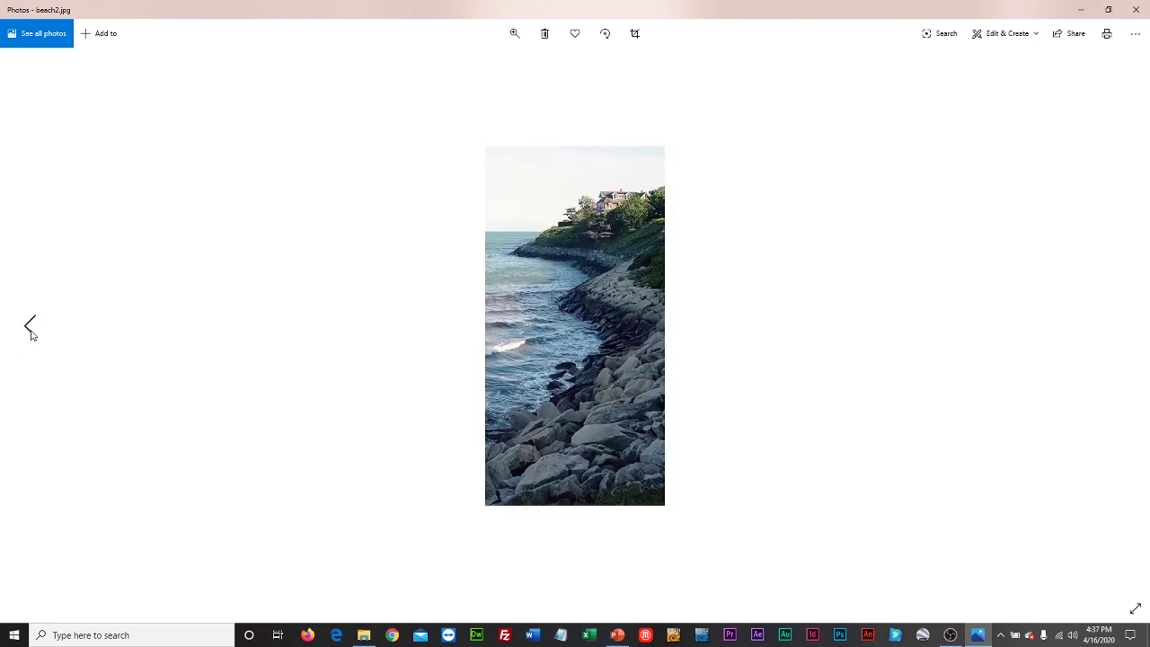
{"action": "left_click", "coordinate": [1121, 327]}
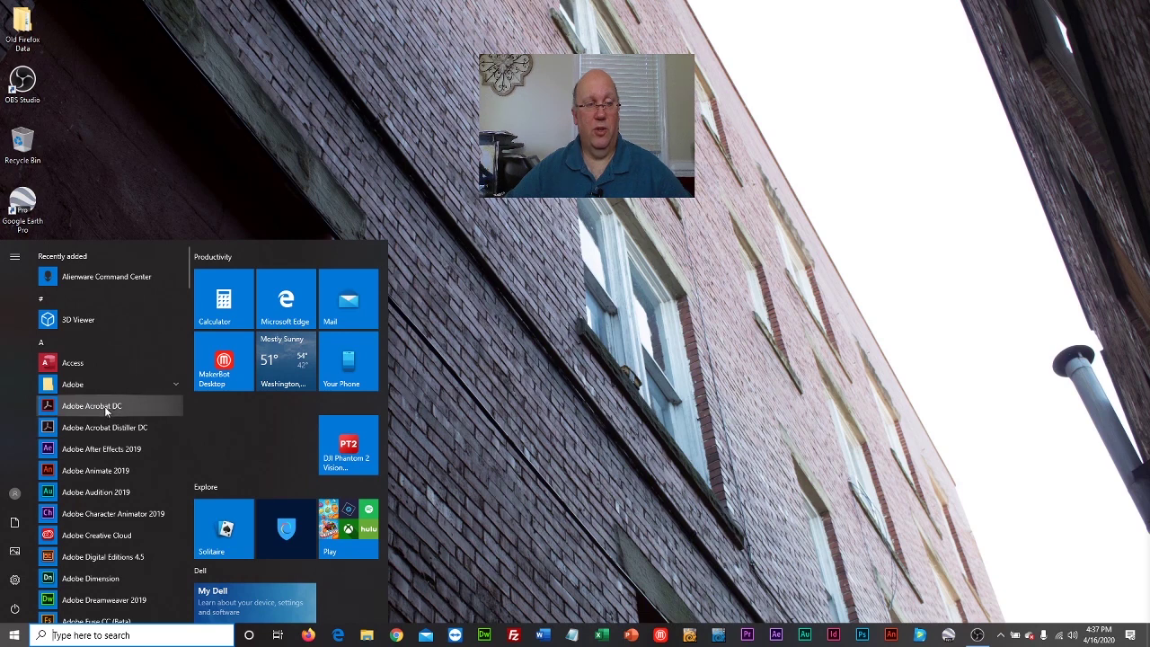
Open Adobe Animate 2019 and create a new ActionScript 3.0 document 300 pixels wide and 600 pixels high.
{"action": "left_click", "coordinate": [85, 472]}
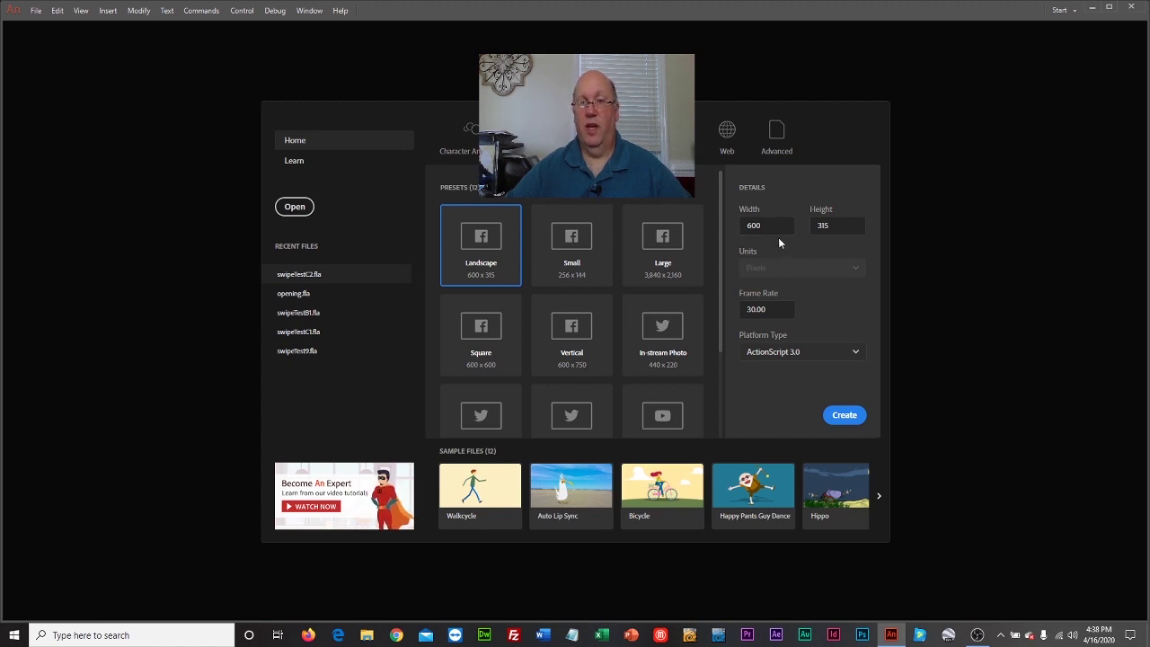
{"action": "left_click", "coordinate": [845, 223]}
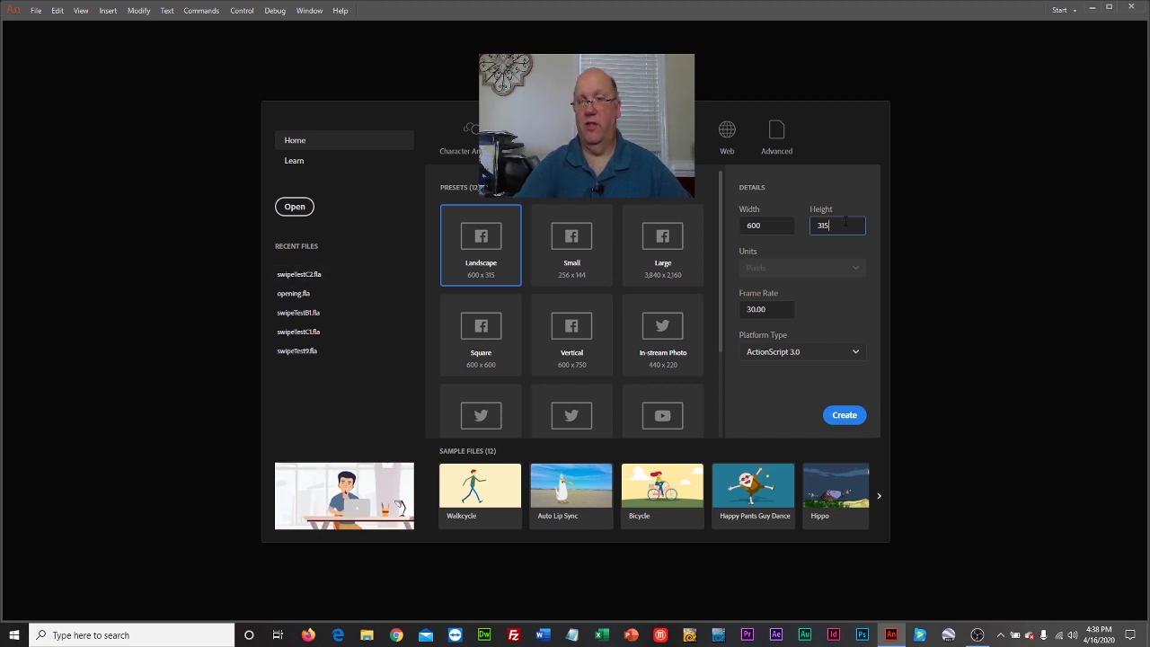
{"action": "key", "text": "BackSpace"}
{"action": "key", "text": "BackSpace"}
{"action": "type", "text": "00"}
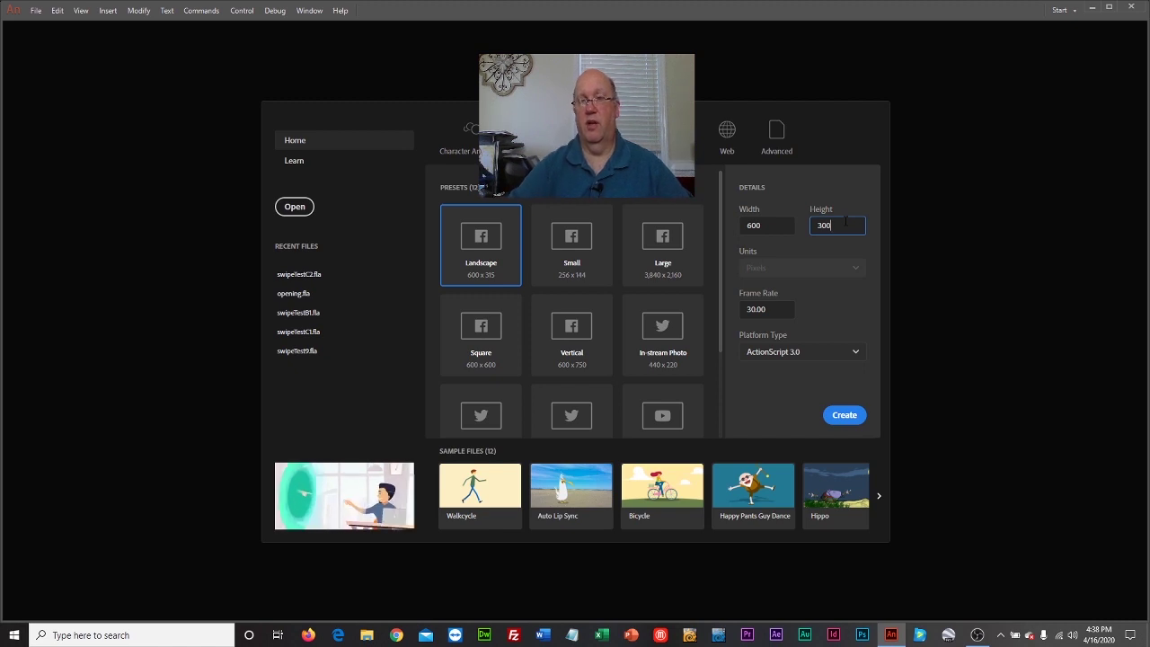
{"action": "key", "text": "shift+Tab"}
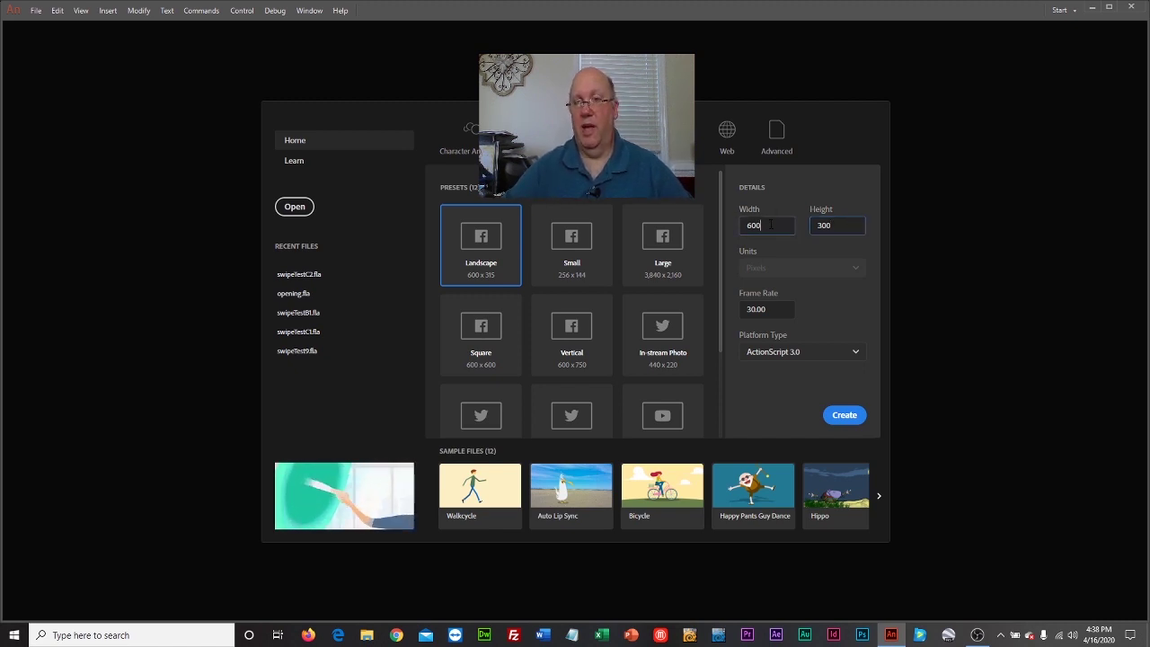
{"action": "type", "text": "3"}
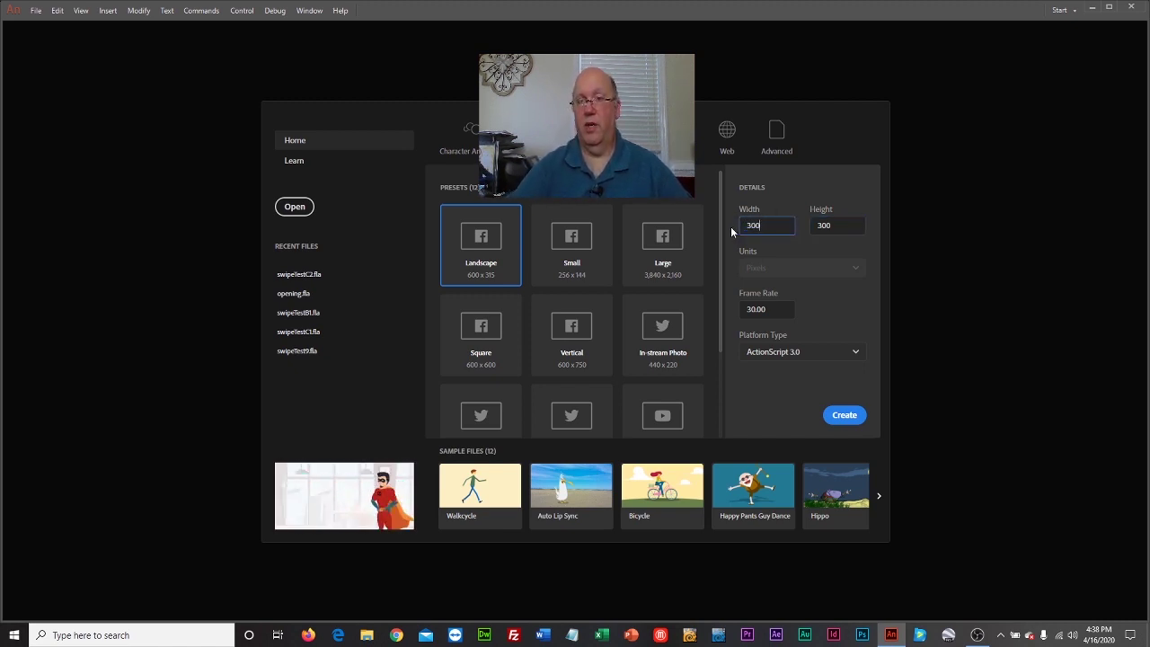
{"action": "type", "text": "00"}
{"action": "key", "text": "Tab"}
{"action": "left_click_drag", "start_coordinate": [831, 225], "coordinate": [807, 219]}
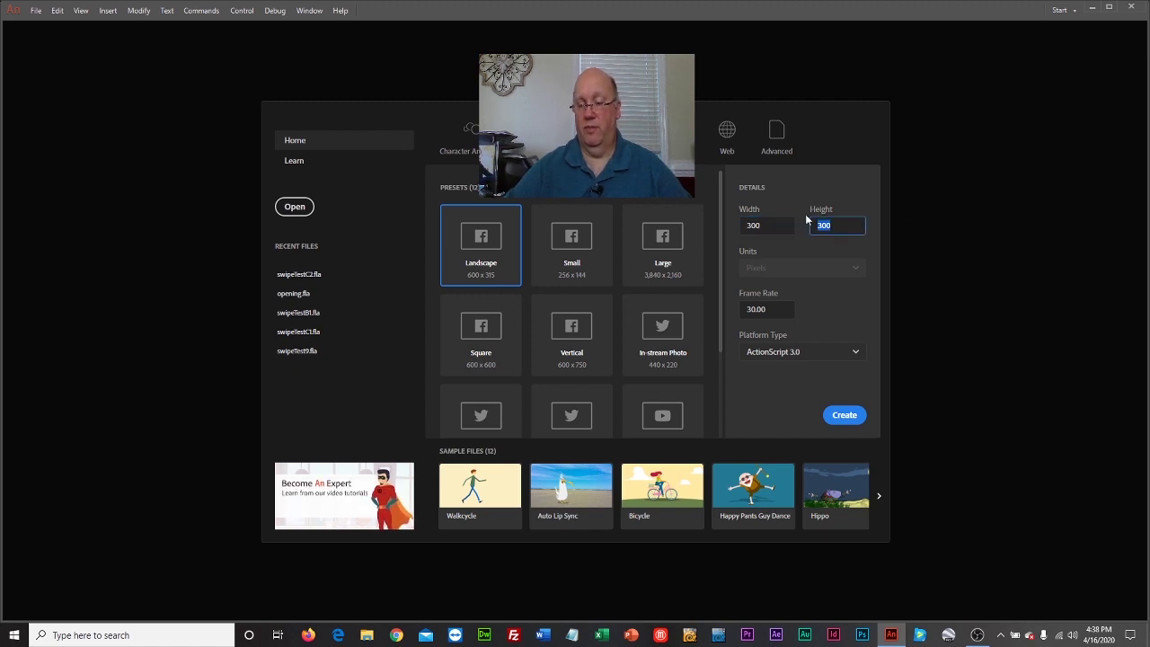
{"action": "type", "text": "600"}
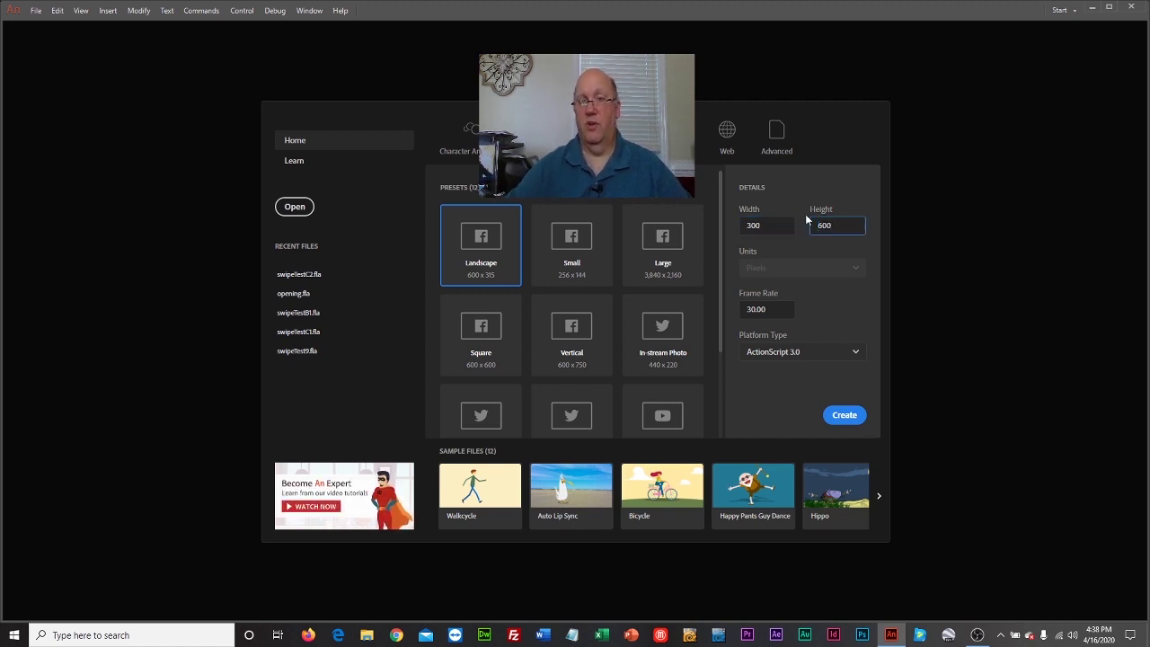
{"action": "left_click", "coordinate": [789, 226]}
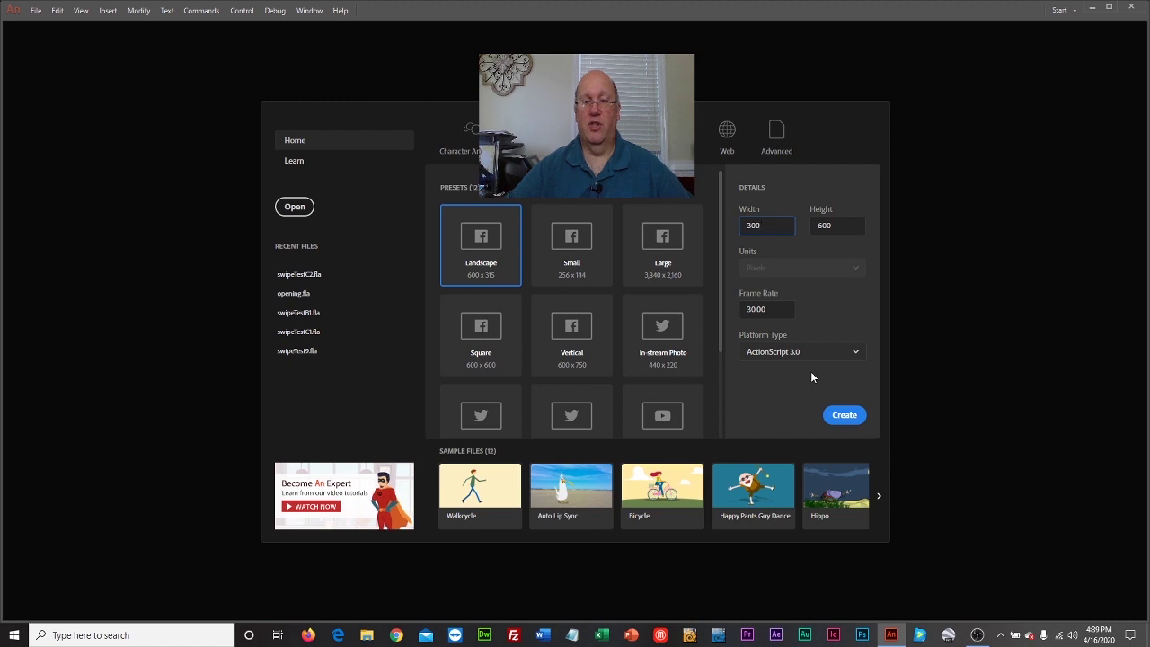
{"action": "left_click", "coordinate": [837, 416]}
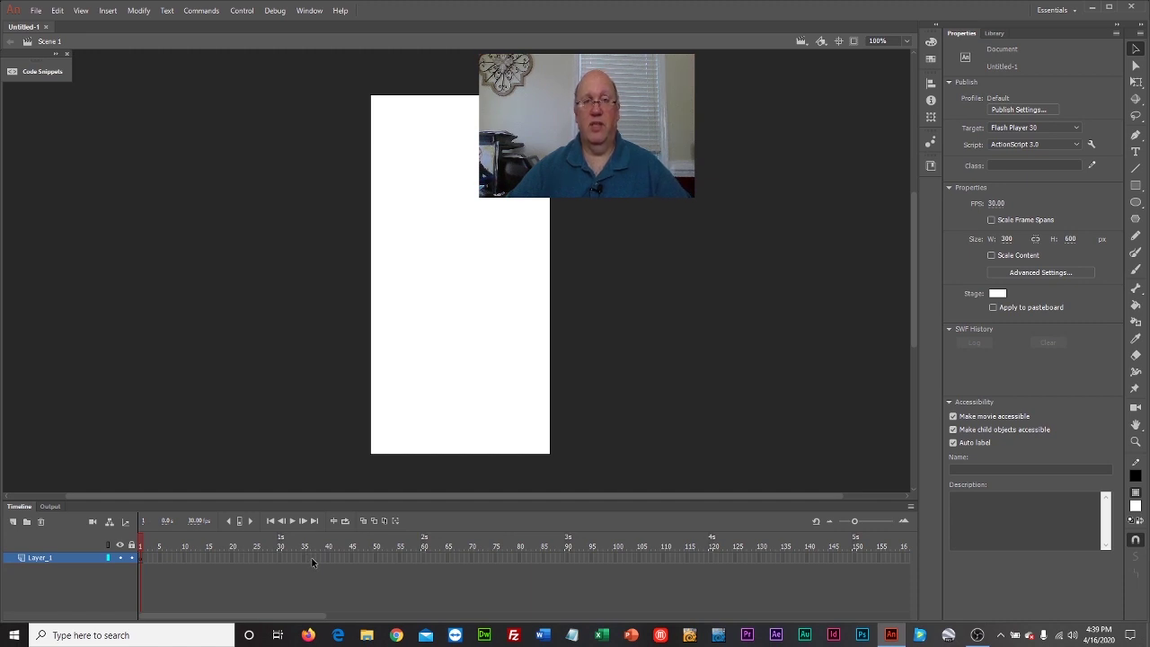
Rename the timeline's only layer as Beach1.
{"action": "left_click_drag", "start_coordinate": [349, 495], "coordinate": [424, 497]}
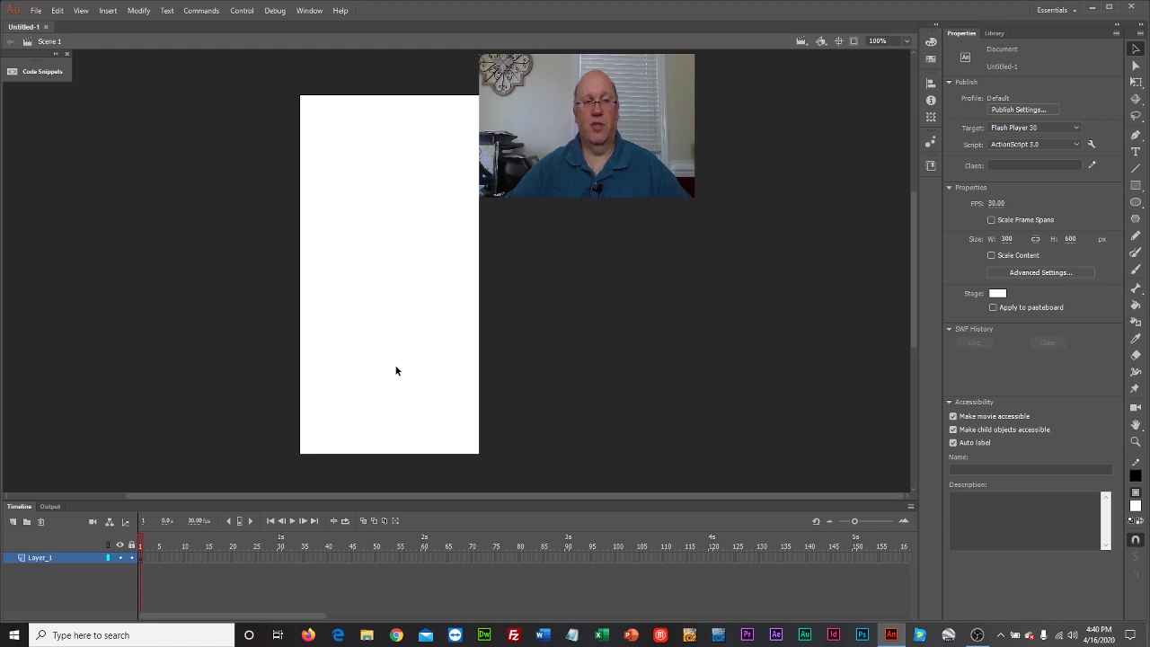
{"action": "left_click", "coordinate": [43, 557]}
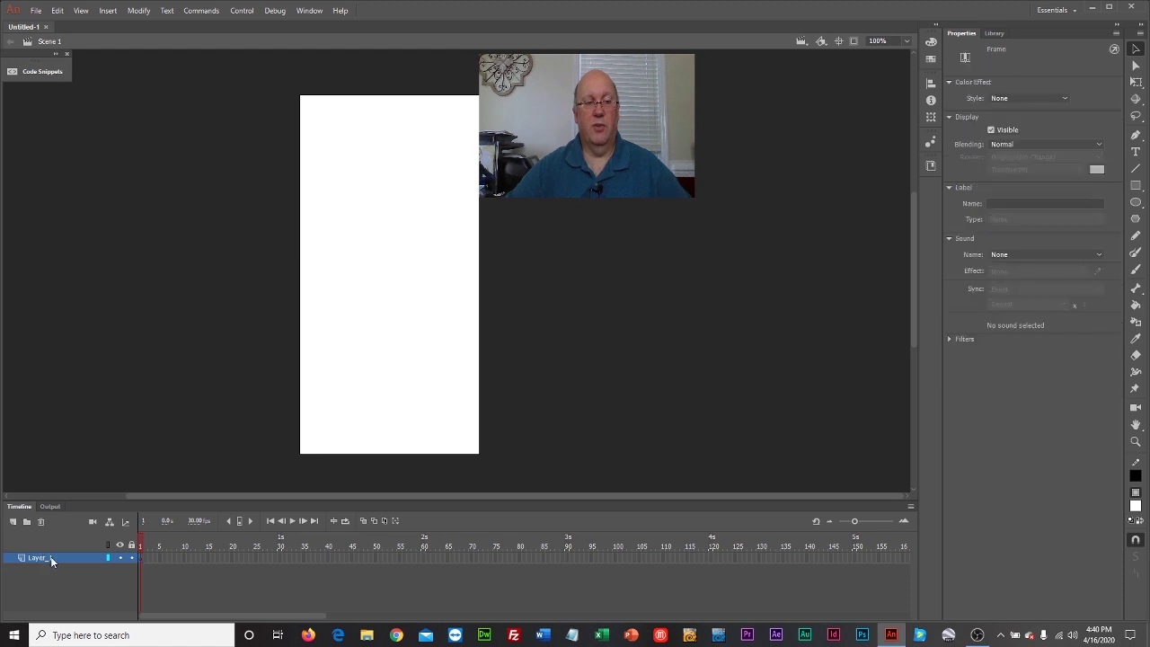
{"action": "double_click", "coordinate": [52, 556]}
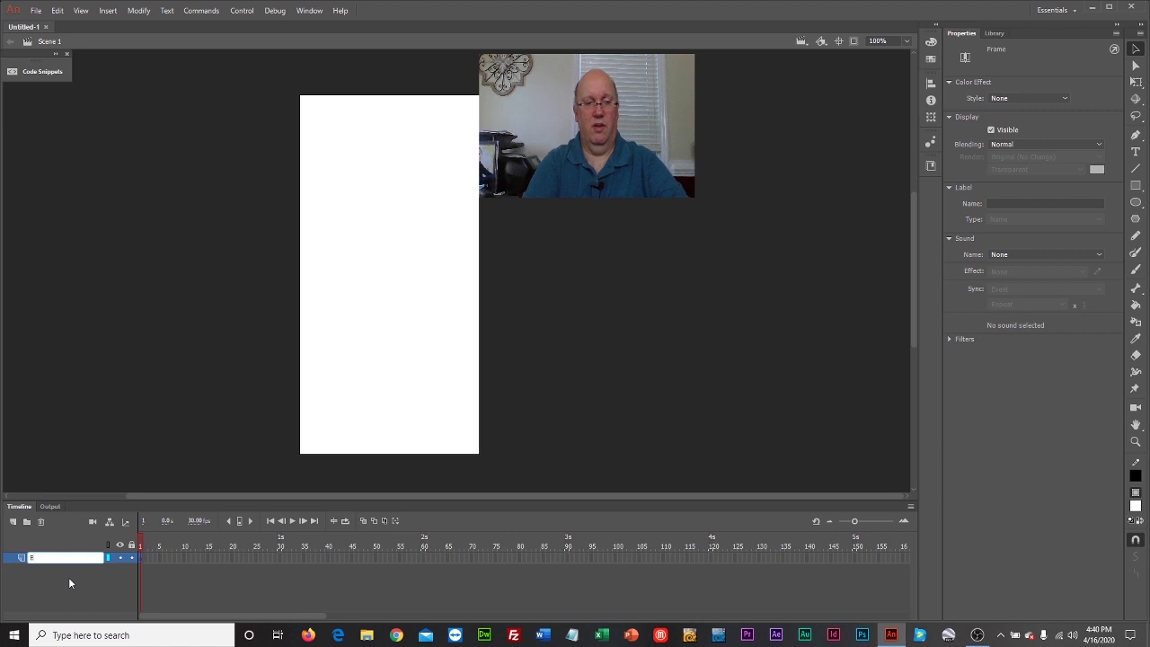
{"action": "type", "text": "Beach1"}
{"action": "key", "text": "Return"}
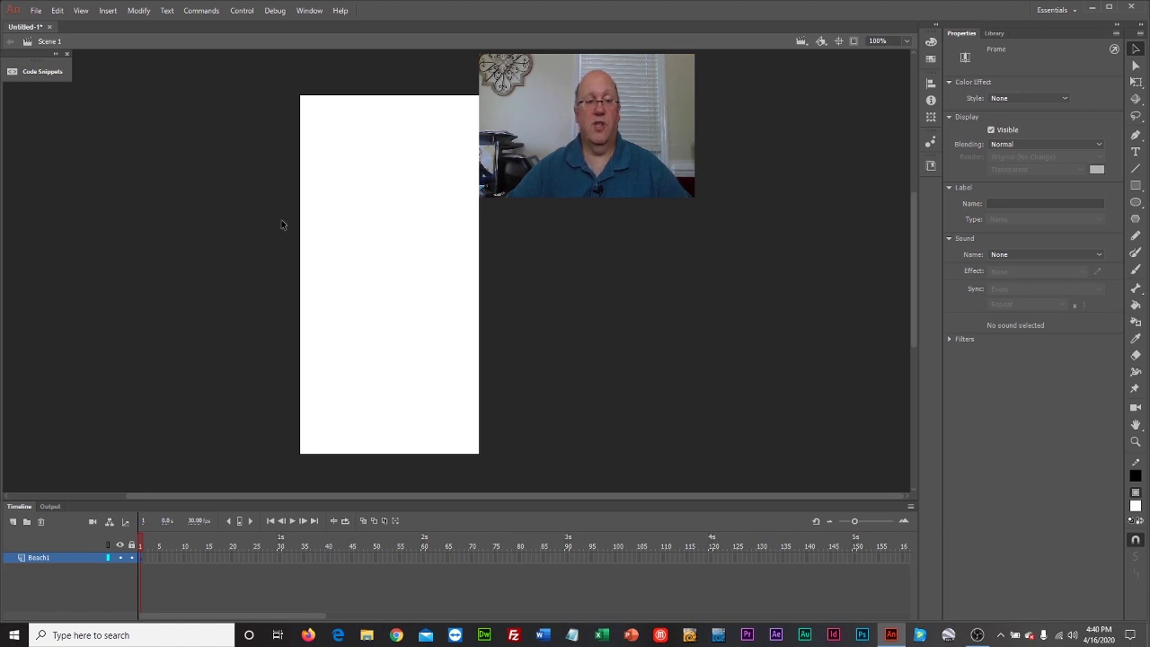
Import beach.jpg from the finished folder to the stage and align it exactly over the stage area at X 0, Y 0.
{"action": "left_click", "coordinate": [34, 12]}
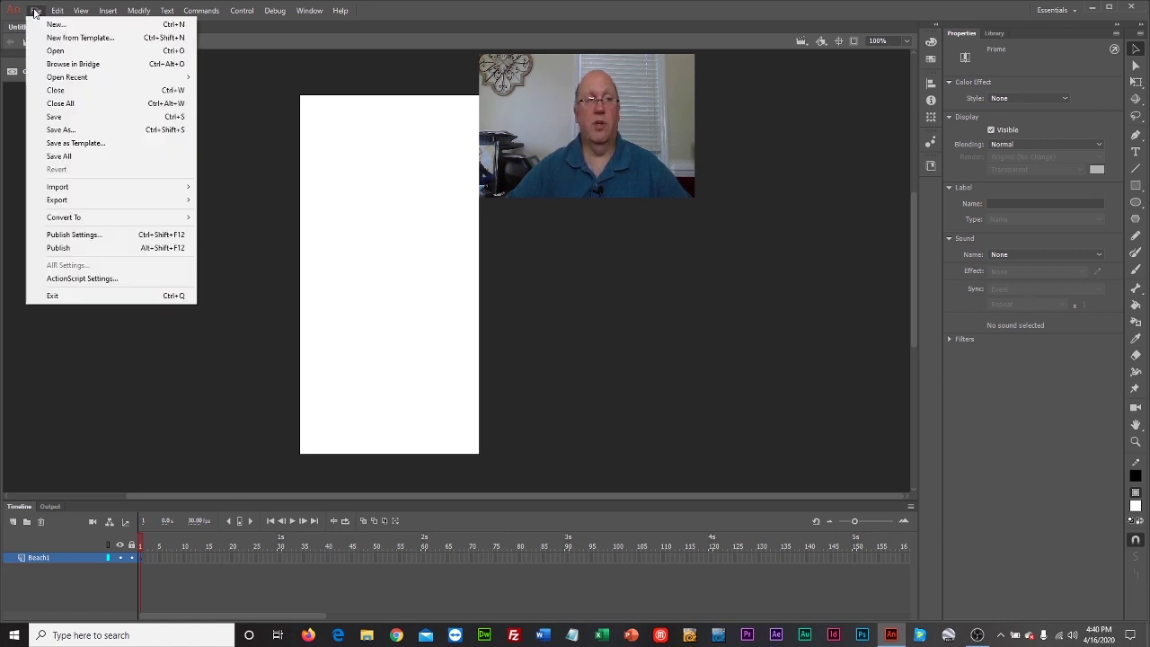
{"action": "mouse_move", "coordinate": [99, 191]}
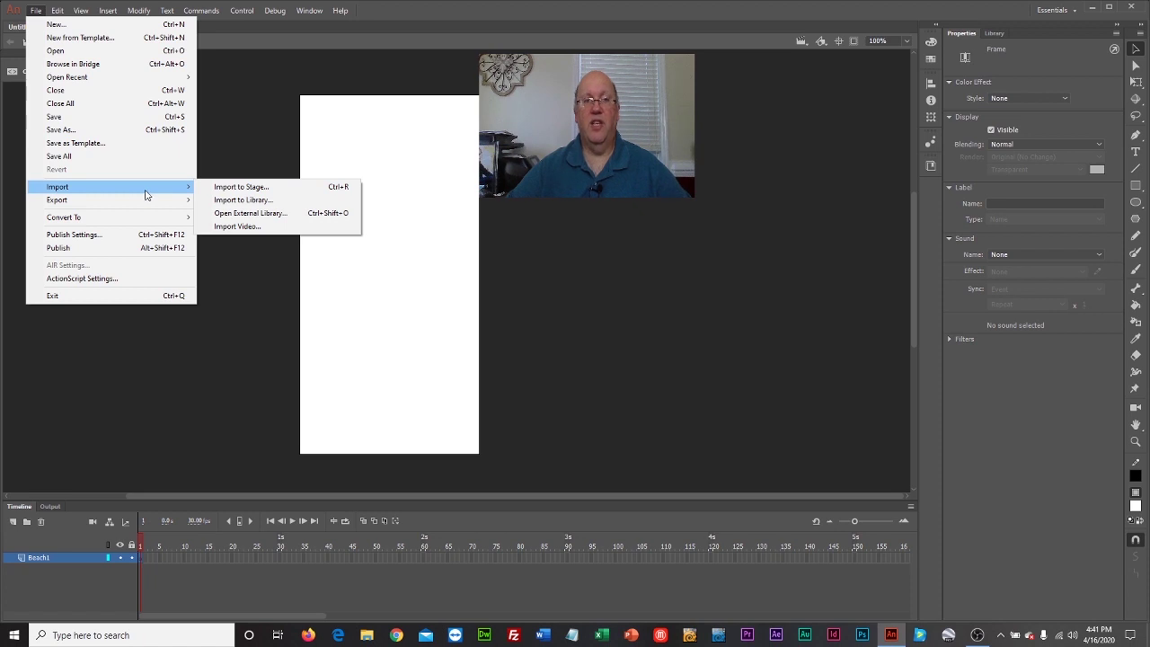
{"action": "left_click", "coordinate": [230, 187]}
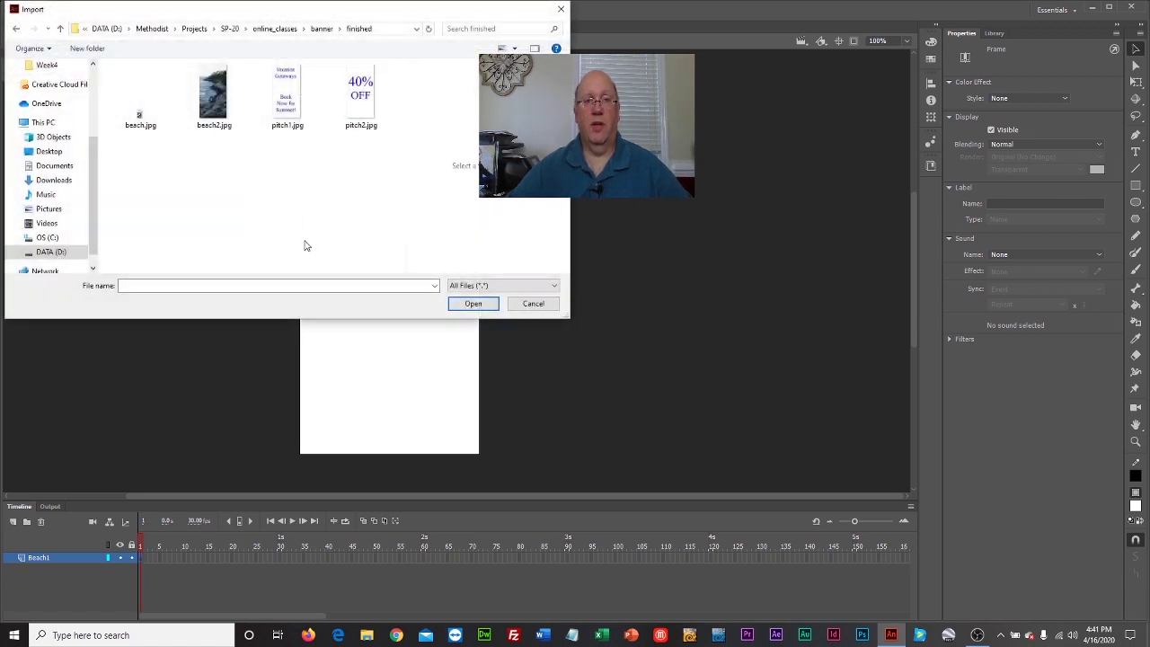
{"action": "left_click", "coordinate": [140, 116]}
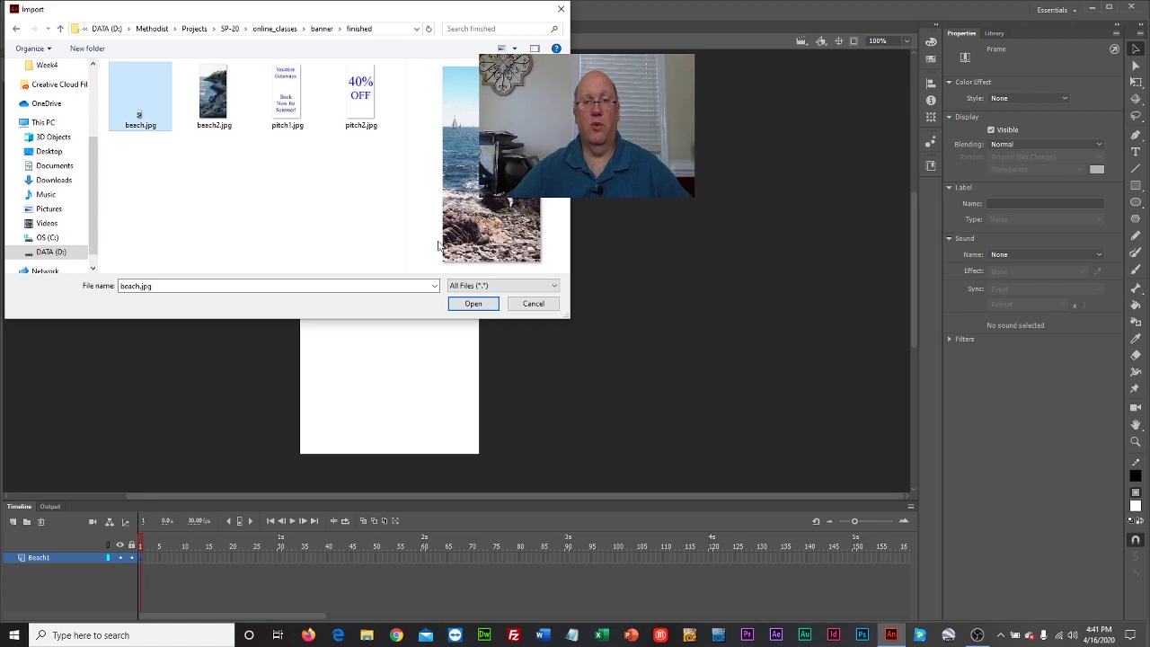
{"action": "left_click", "coordinate": [474, 304]}
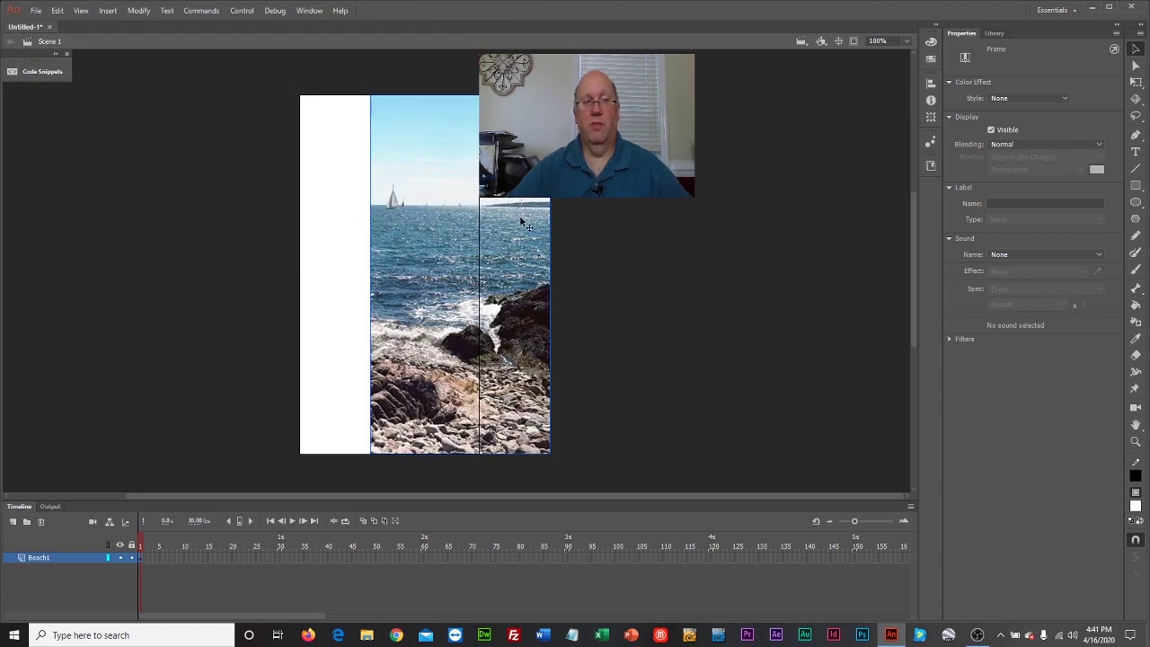
{"action": "left_click_drag", "start_coordinate": [526, 212], "coordinate": [459, 209]}
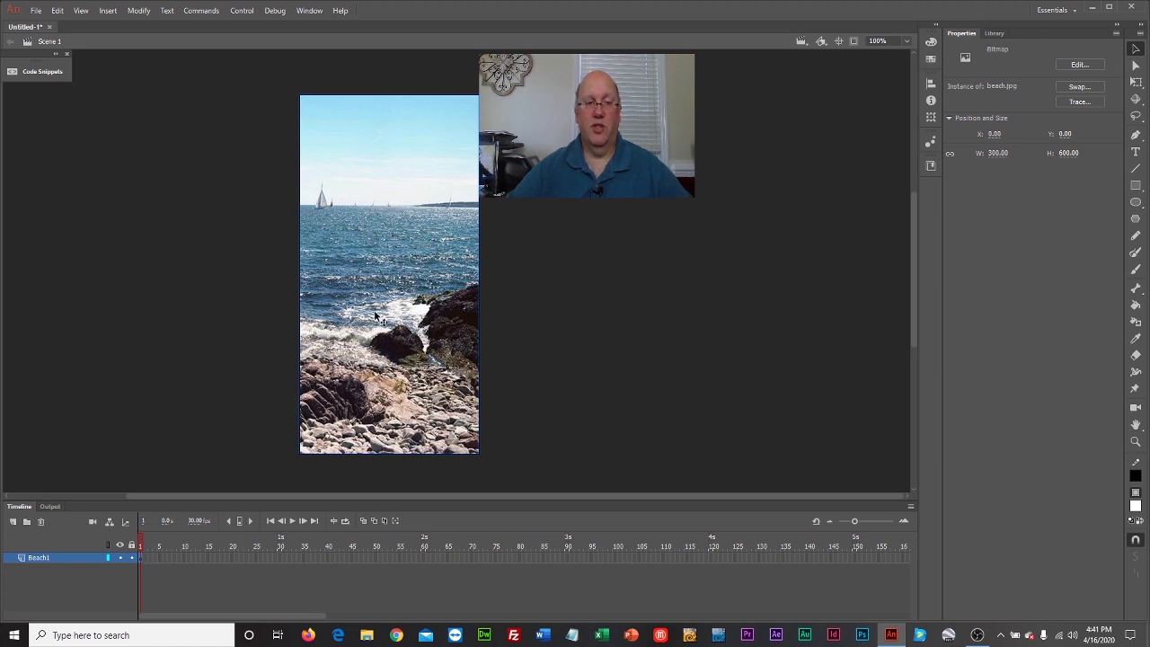
Convert the beach bitmap on the stage to a Movie Clip symbol named beach1.
{"action": "right_click", "coordinate": [363, 219]}
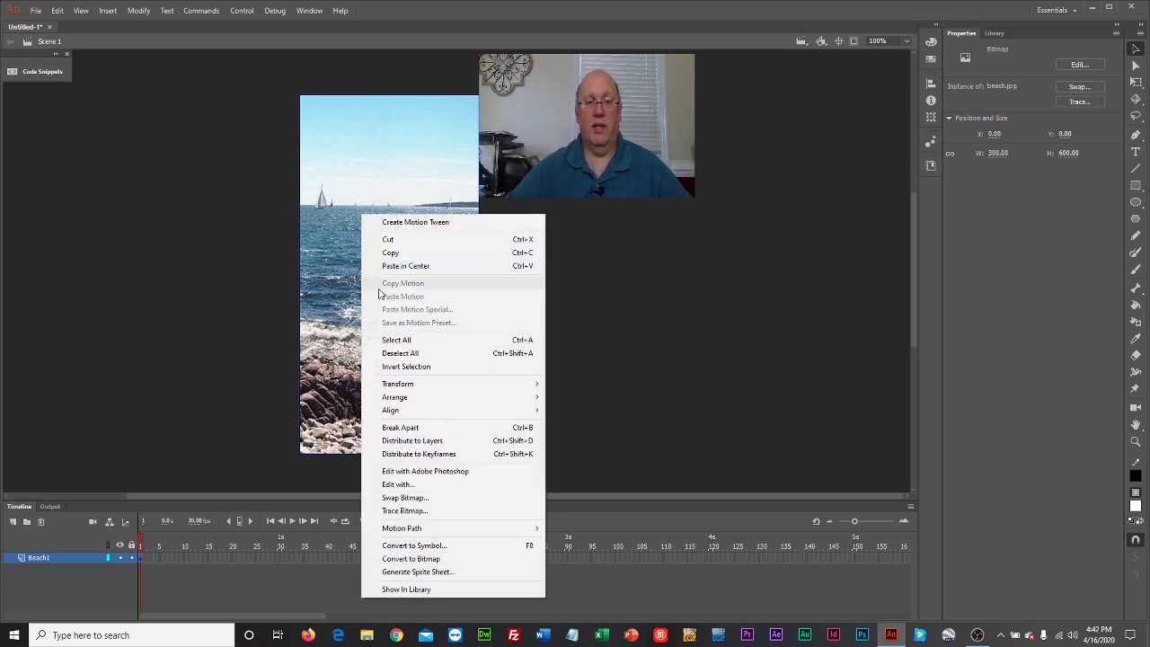
{"action": "left_click", "coordinate": [416, 547]}
{"action": "left_click_drag", "start_coordinate": [133, 13], "coordinate": [147, 114]}
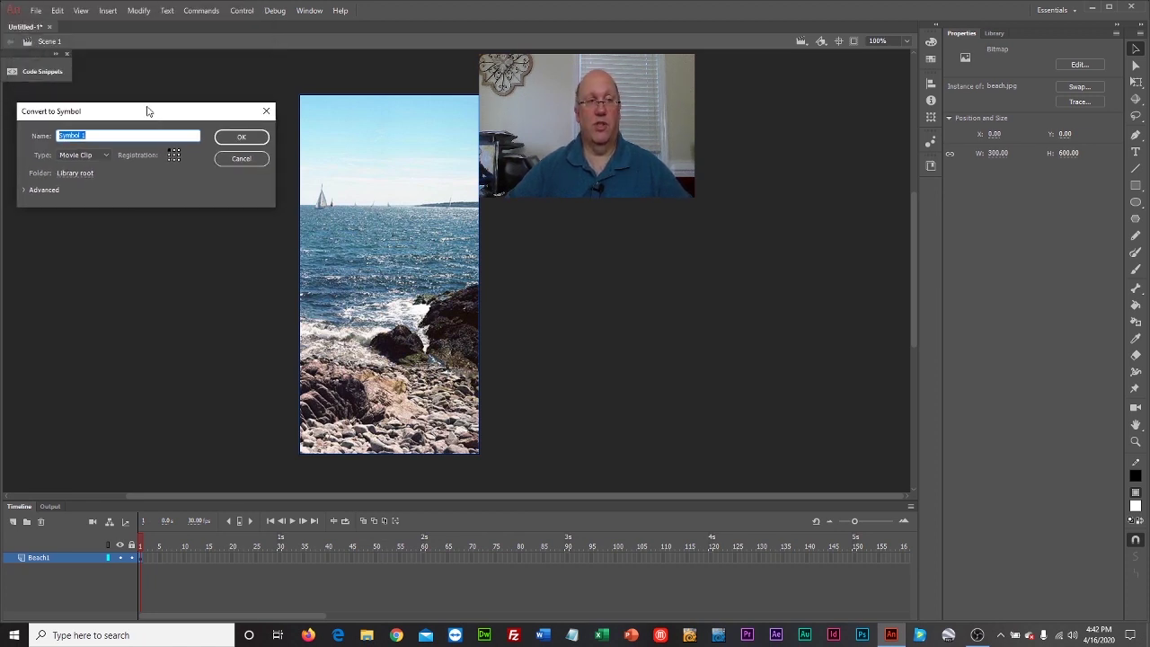
{"action": "type", "text": "B"}
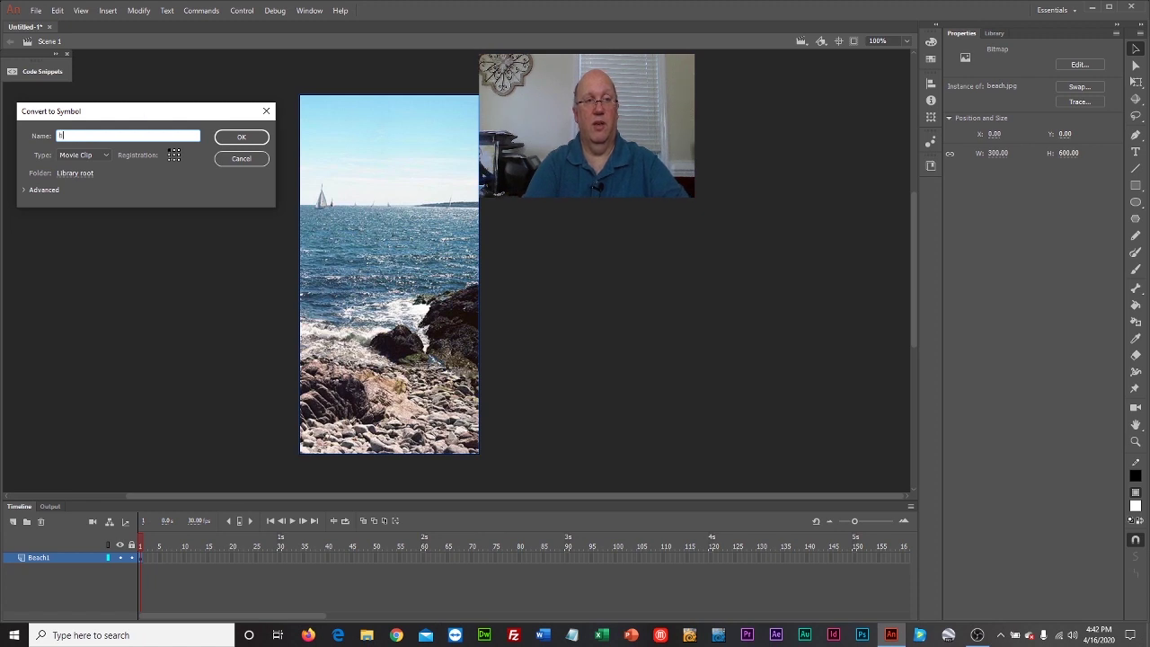
{"action": "type", "text": "each1"}
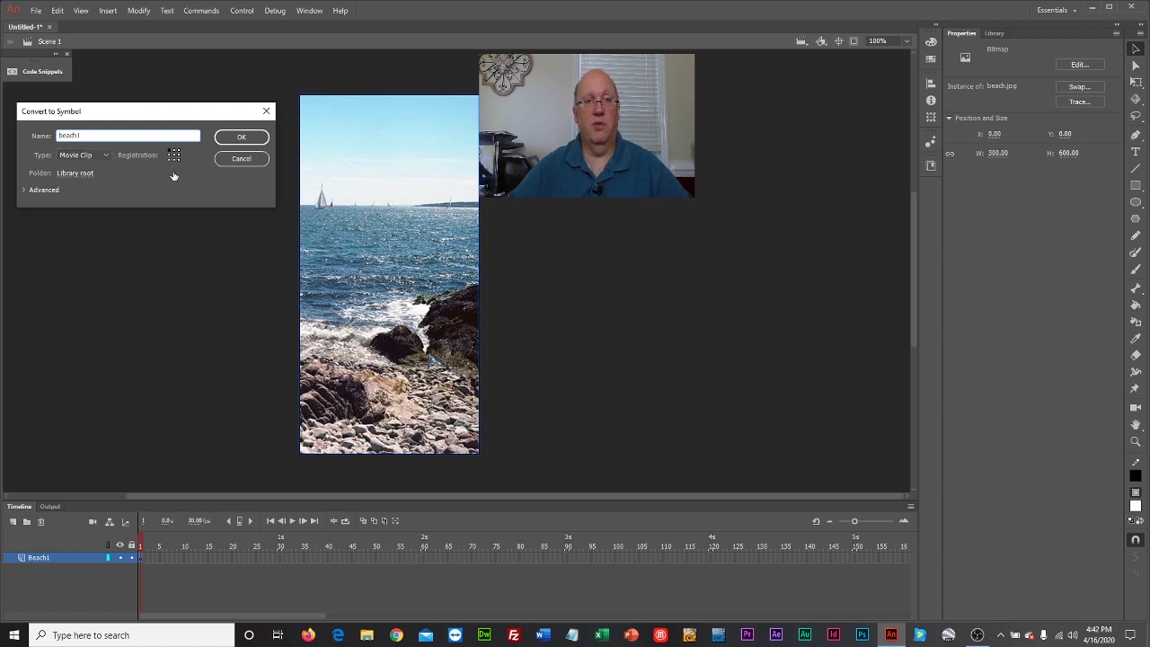
{"action": "left_click", "coordinate": [240, 138]}
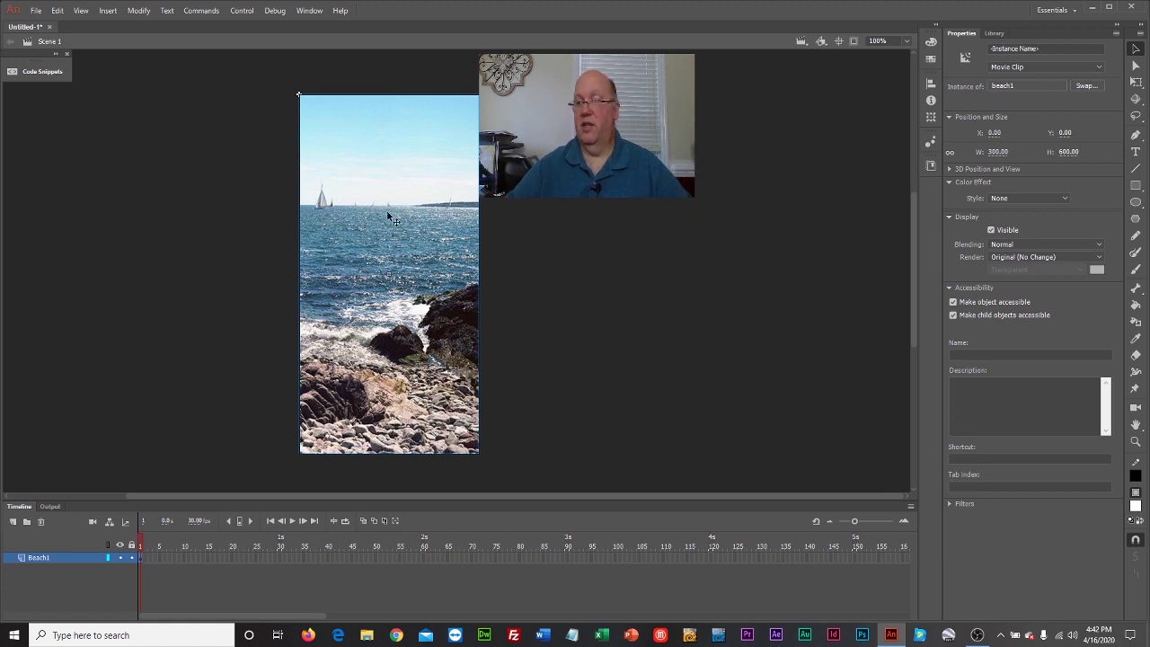
Delete the beach1 instance from the stage and place a new one from the Library, aligned with the stage edges.
{"action": "left_click", "coordinate": [993, 34]}
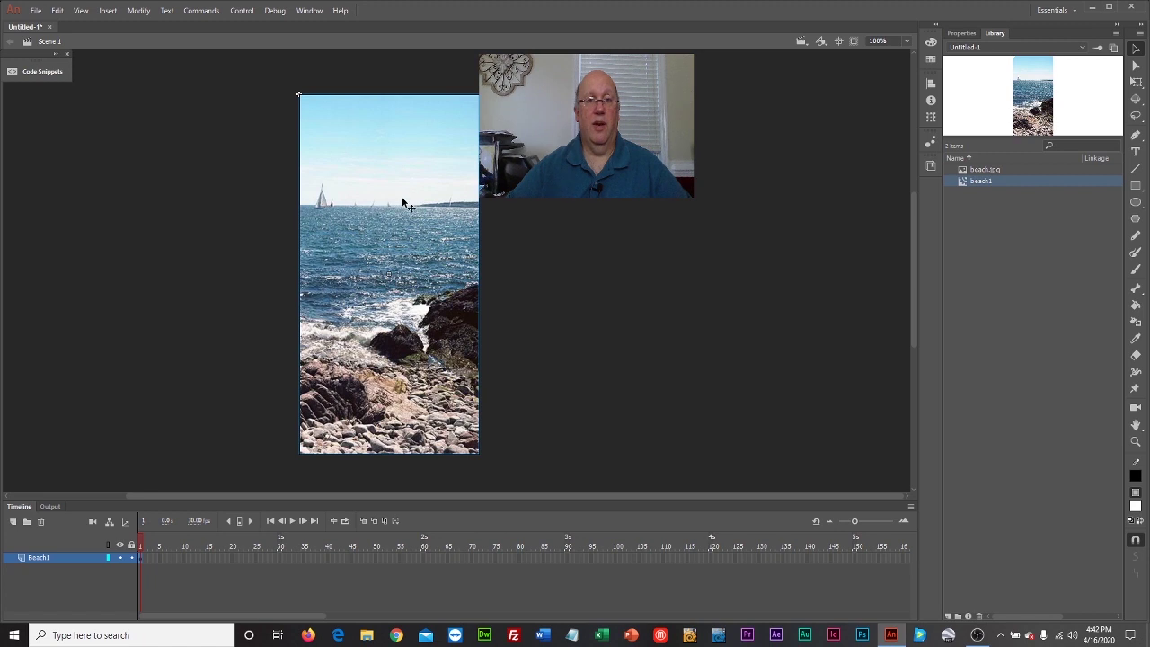
{"action": "left_click_drag", "start_coordinate": [403, 202], "coordinate": [605, 222]}
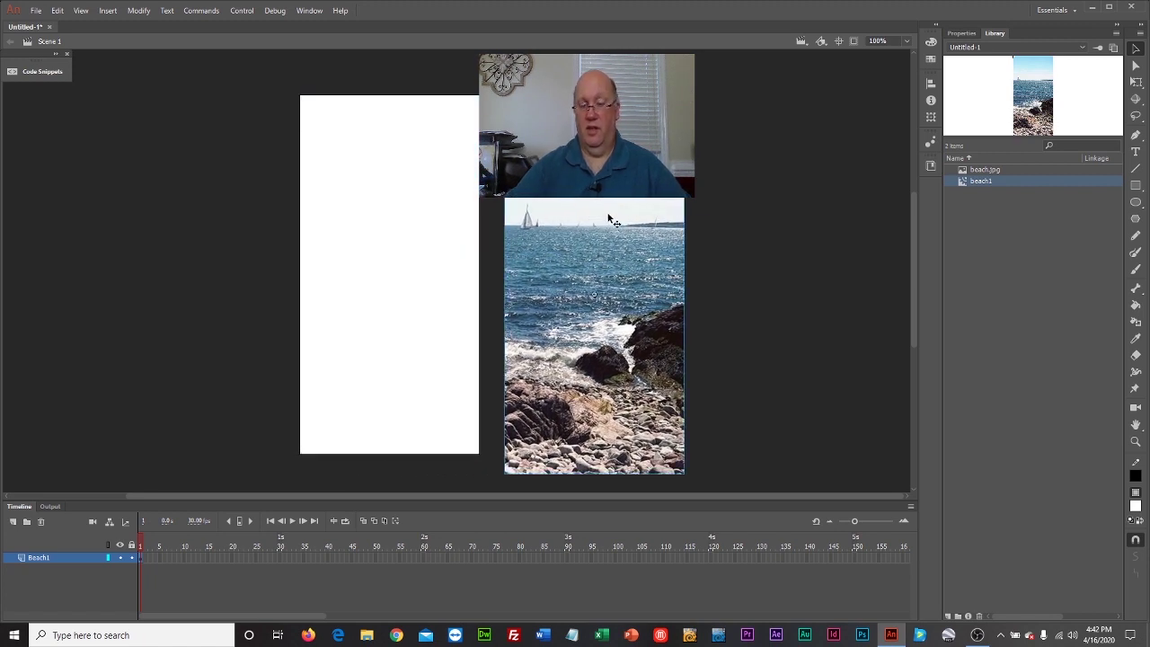
{"action": "key", "text": "Delete"}
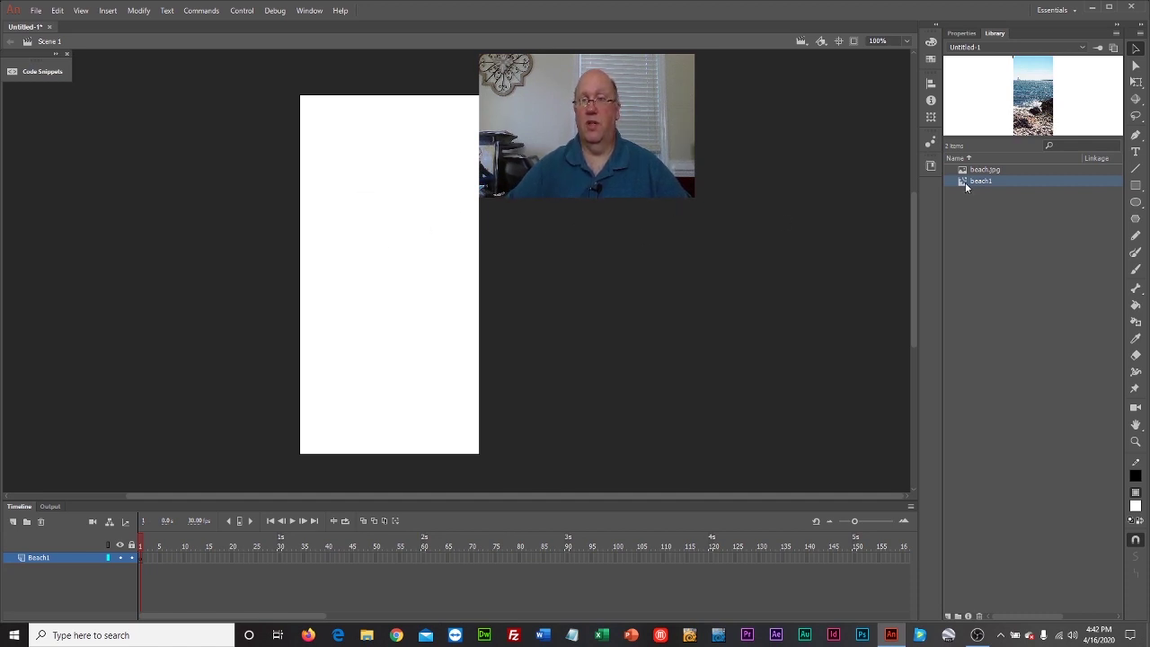
{"action": "left_click_drag", "start_coordinate": [965, 182], "coordinate": [420, 214]}
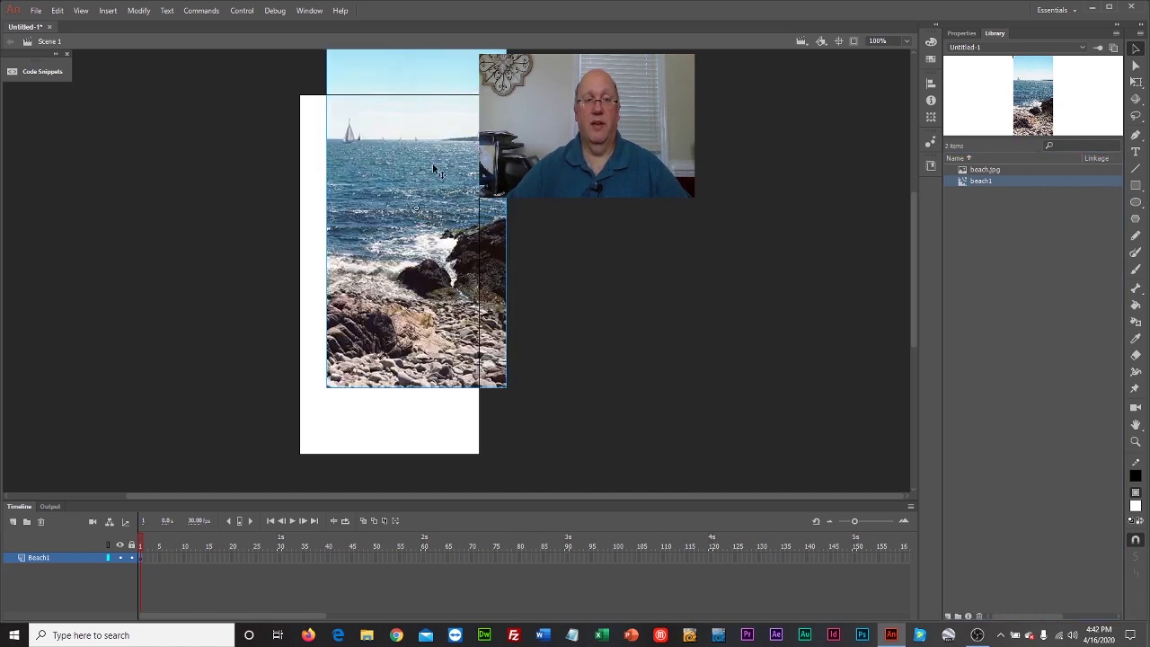
{"action": "left_click_drag", "start_coordinate": [401, 128], "coordinate": [369, 192]}
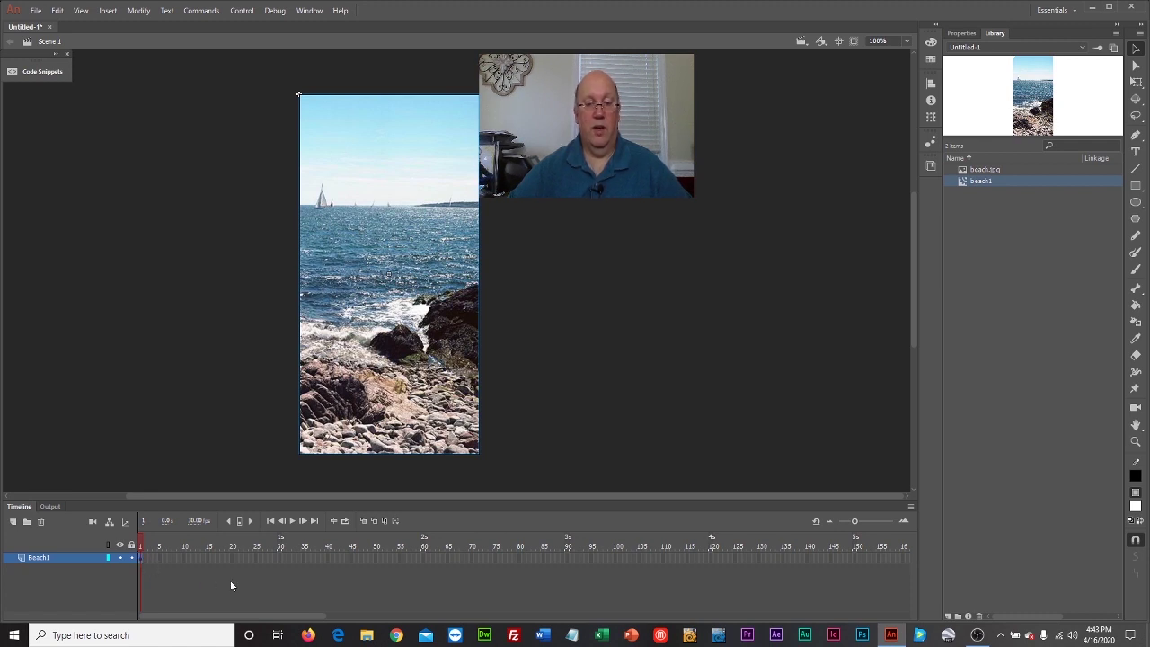
Insert a keyframe at frame 30 of the Beach1 layer.
{"action": "left_click", "coordinate": [278, 557]}
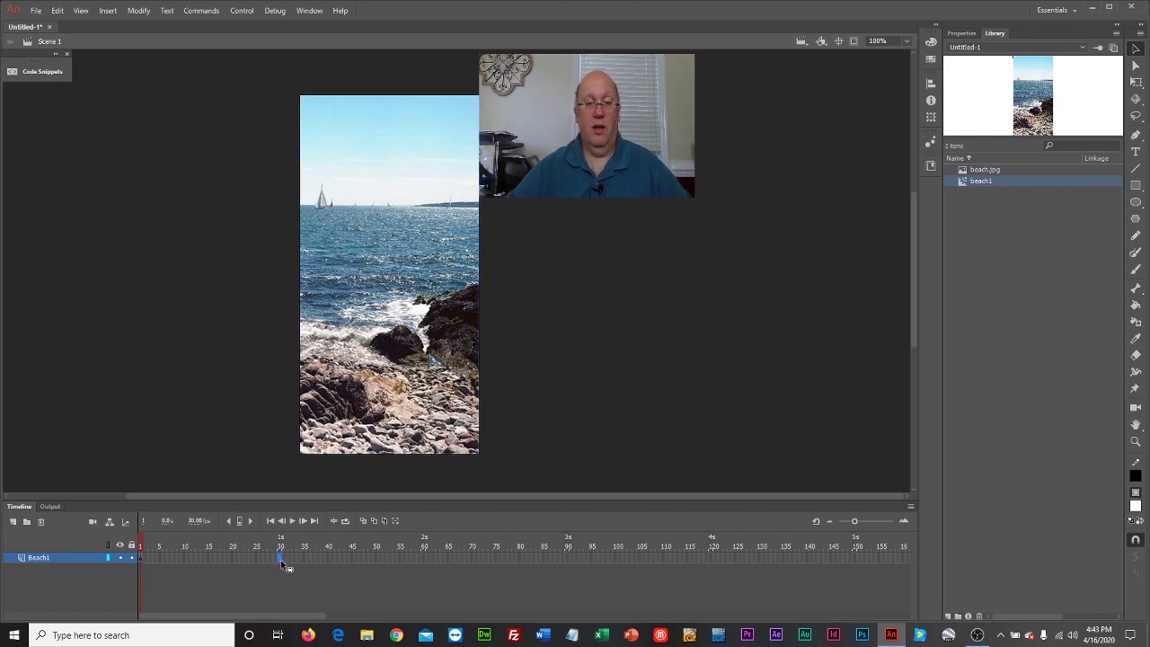
{"action": "right_click", "coordinate": [280, 559]}
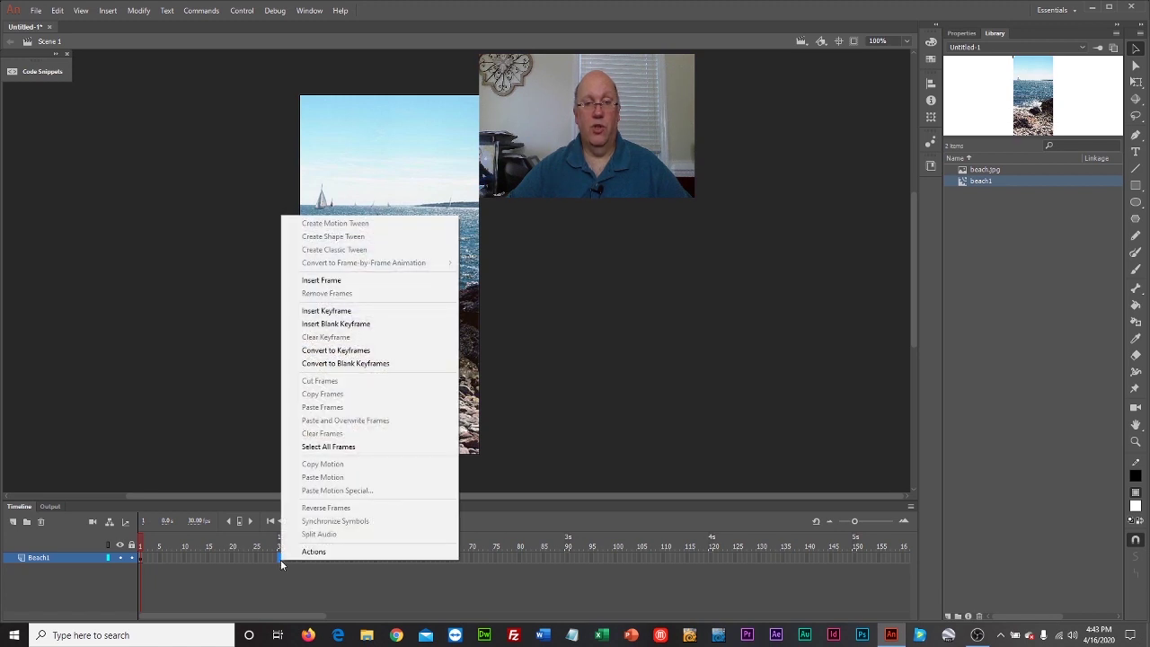
{"action": "left_click", "coordinate": [359, 311]}
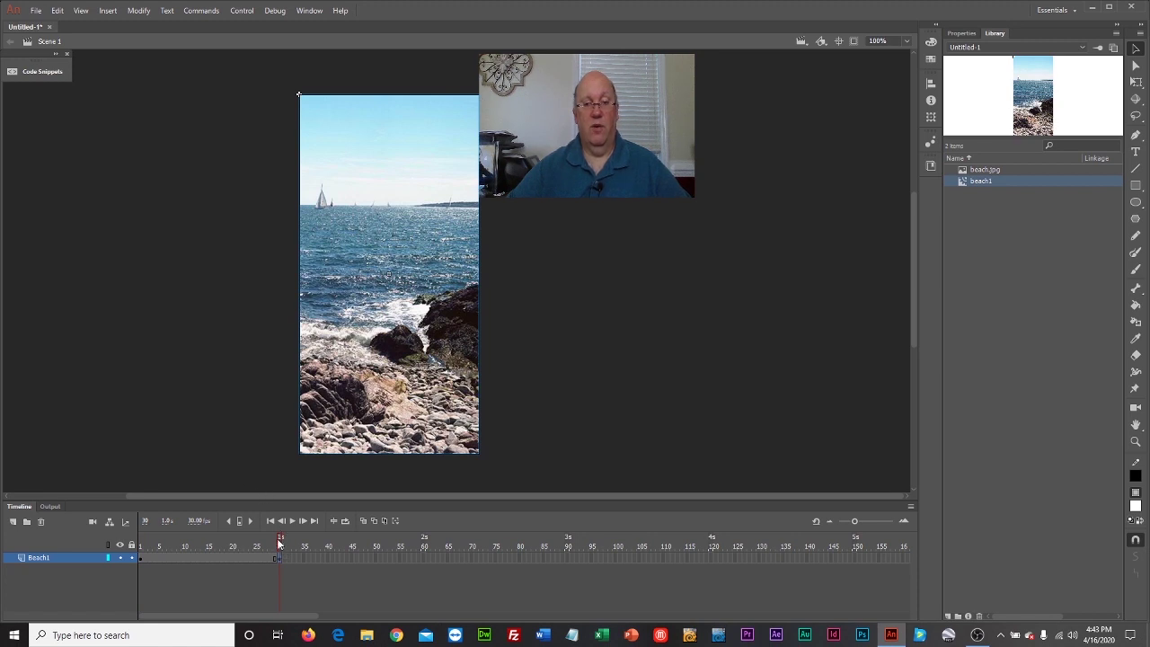
Scrub the playhead back to frame 25 and return it to frame 30 to check the beach image between the keyframes.
{"action": "left_click_drag", "start_coordinate": [280, 544], "coordinate": [257, 538]}
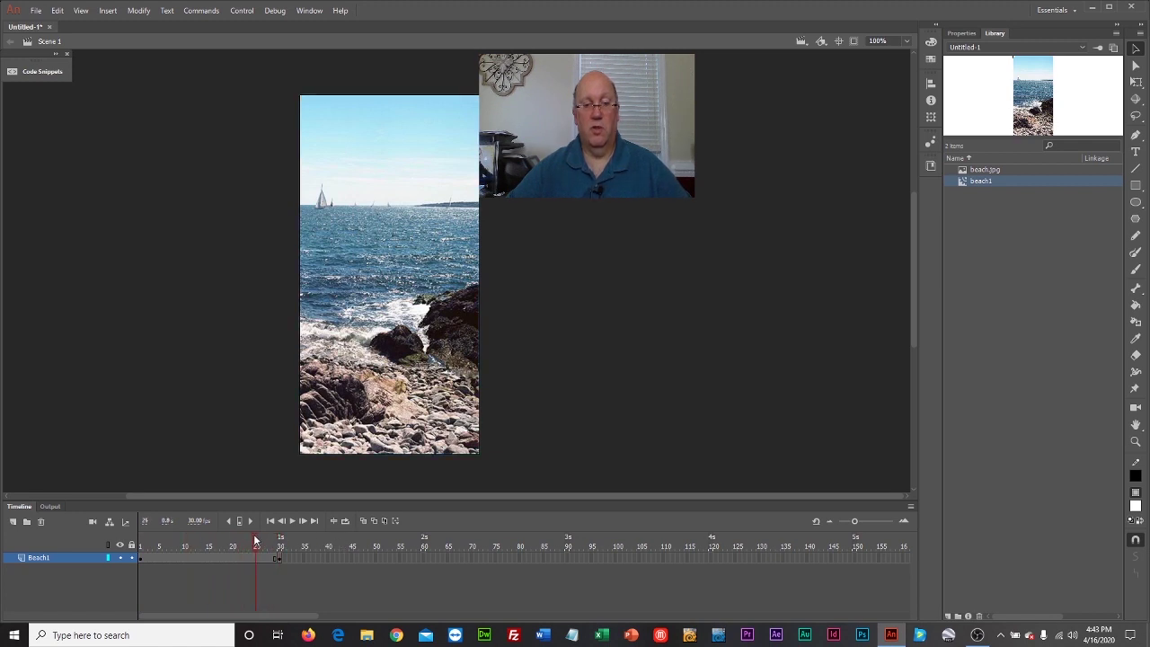
{"action": "left_click", "coordinate": [381, 395]}
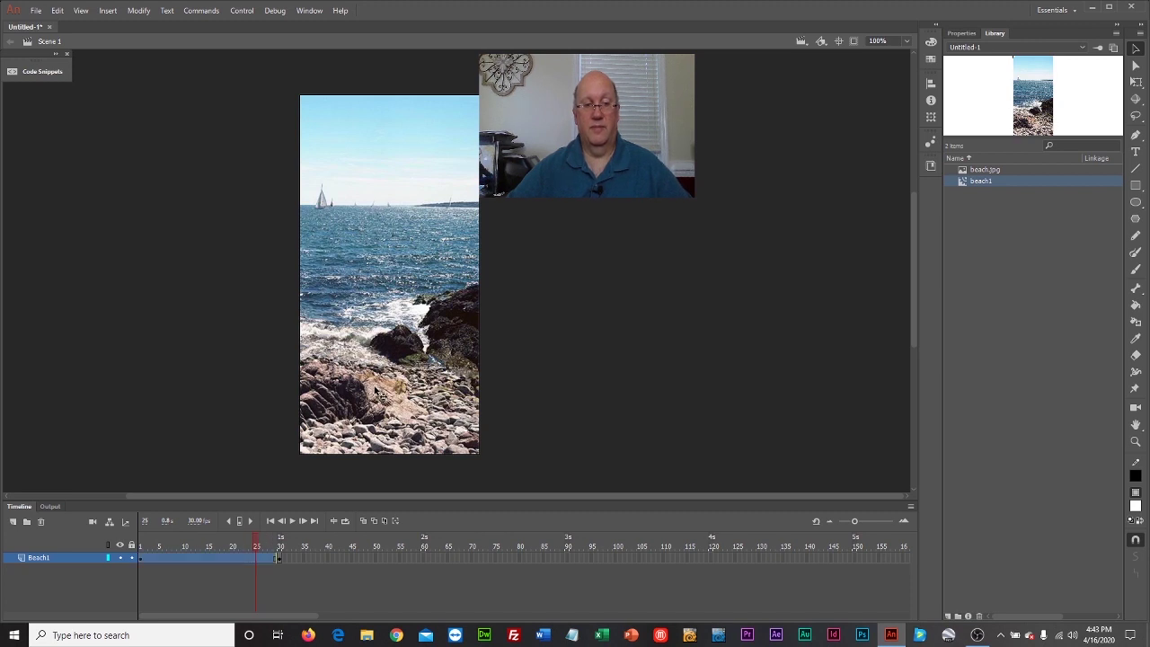
{"action": "left_click_drag", "start_coordinate": [256, 537], "coordinate": [281, 535]}
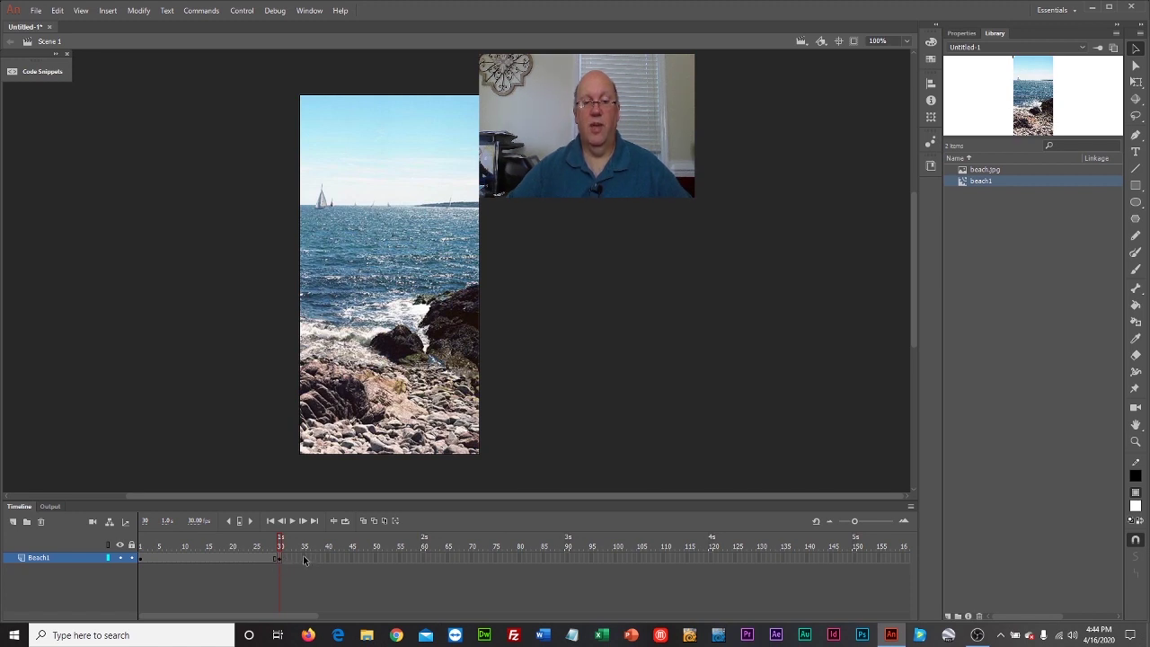
Insert a keyframe at frame 35 of the Beach1 layer.
{"action": "left_click", "coordinate": [304, 558]}
{"action": "right_click", "coordinate": [305, 559]}
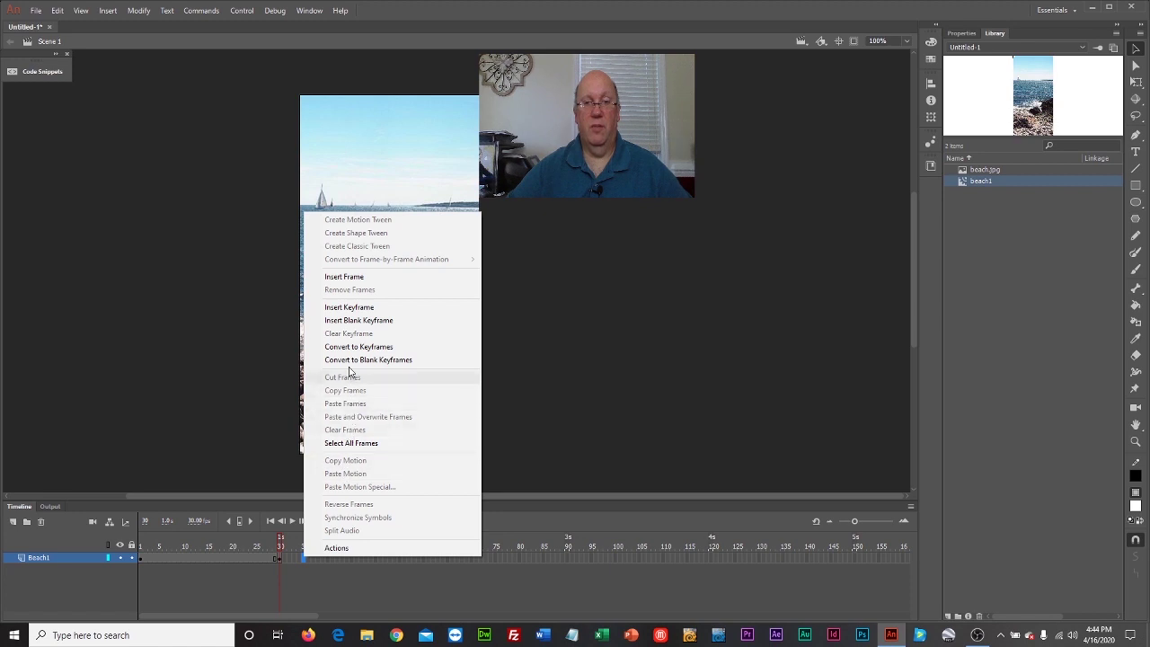
{"action": "left_click", "coordinate": [350, 307]}
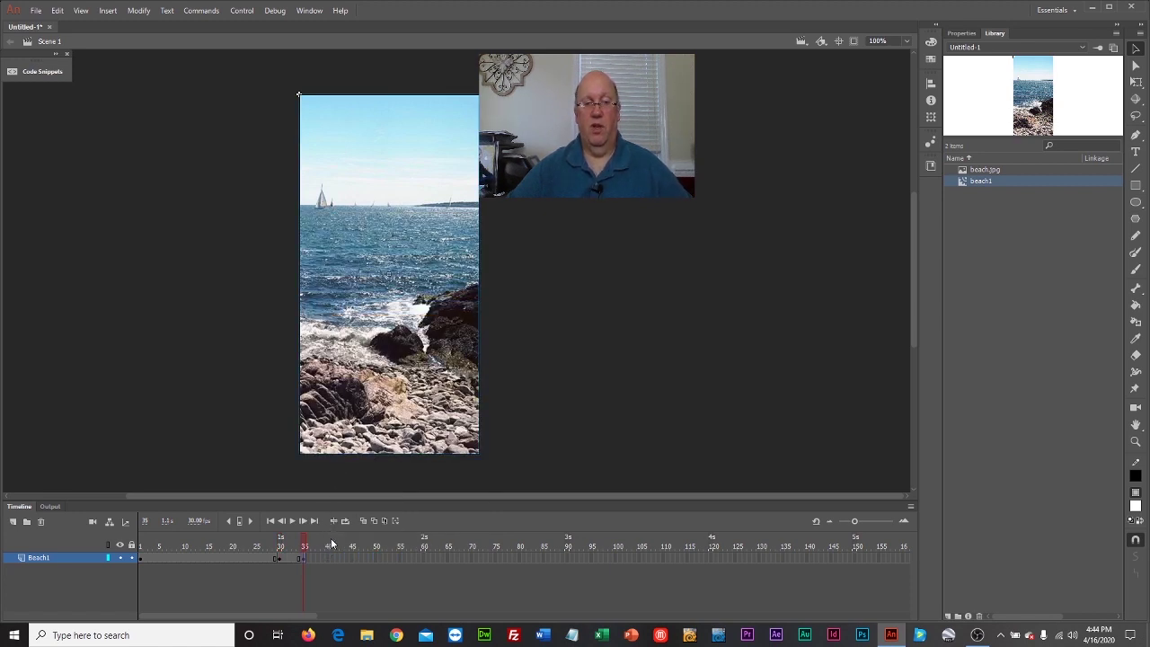
Apply an Alpha color effect of 0% to the beach1 instance at frame 35.
{"action": "left_click", "coordinate": [960, 34]}
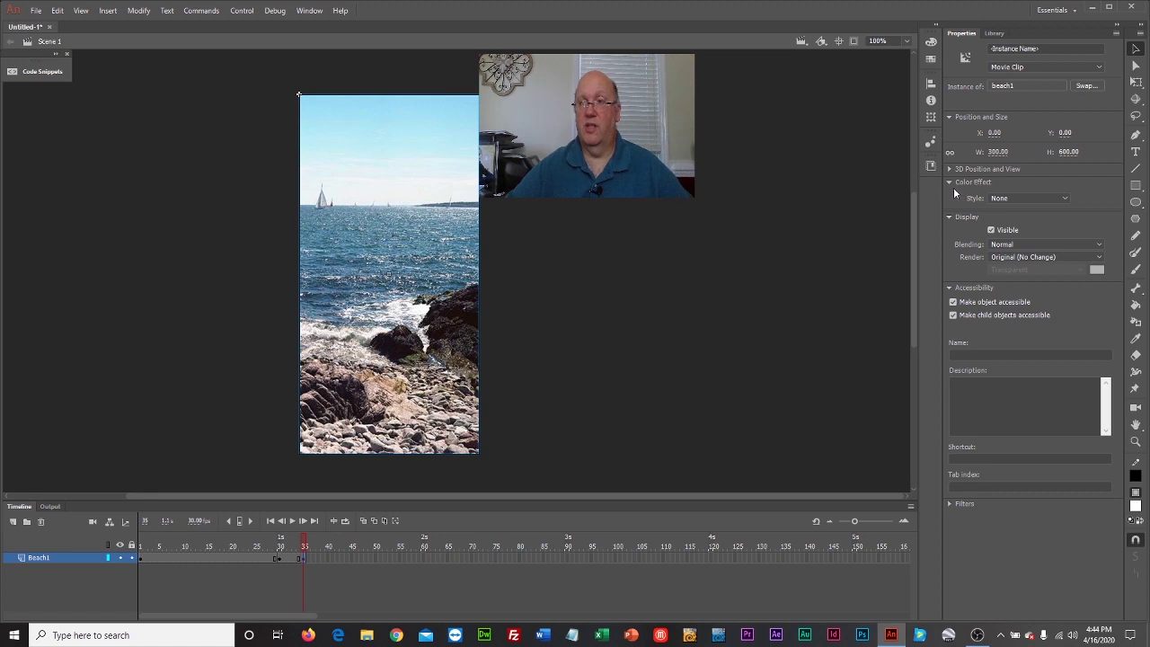
{"action": "left_click", "coordinate": [1065, 197]}
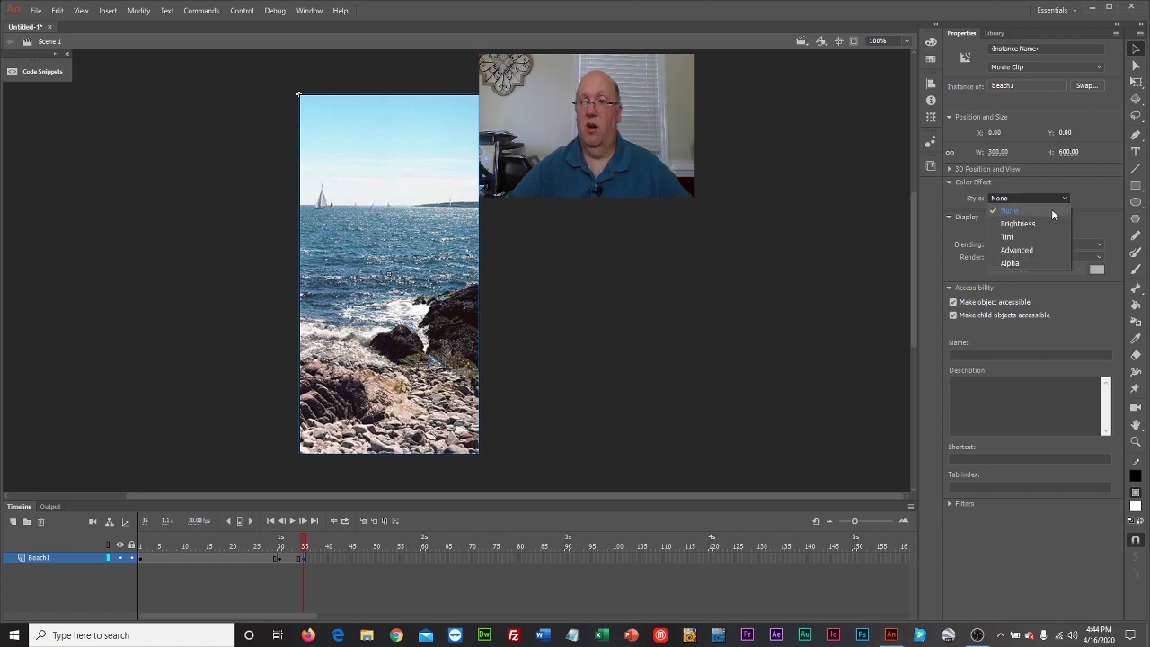
{"action": "left_click", "coordinate": [1010, 262]}
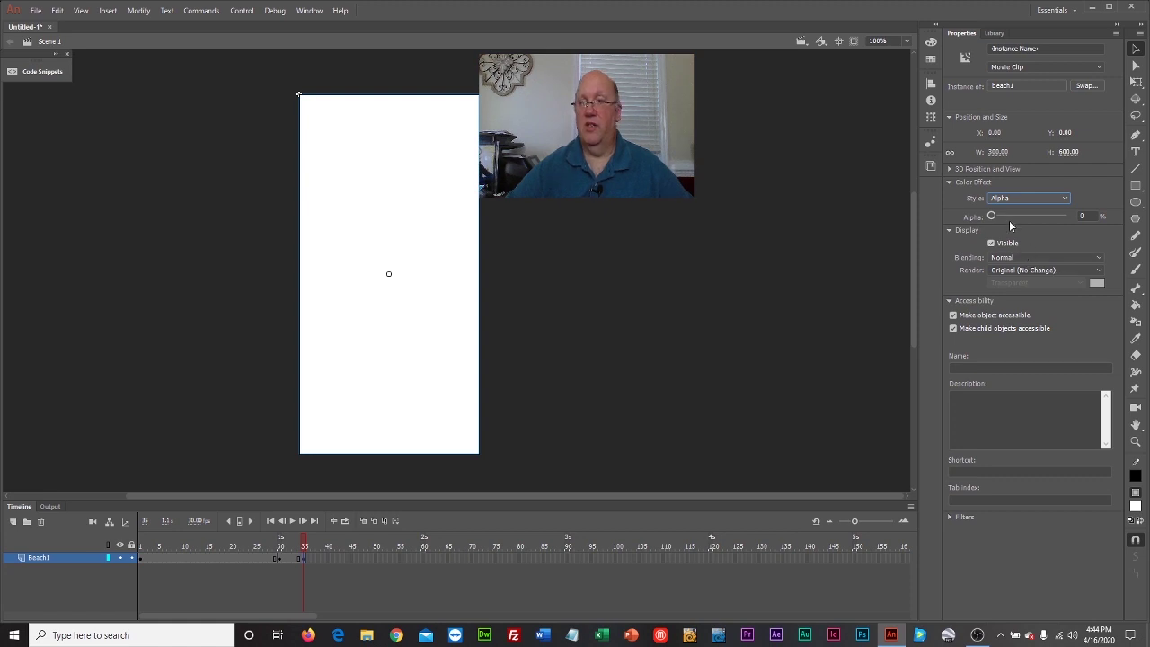
{"action": "mouse_move", "coordinate": [988, 217]}
{"action": "left_mouse_down"}
{"action": "mouse_move", "coordinate": [1041, 218]}
{"action": "mouse_move", "coordinate": [988, 218]}
{"action": "left_mouse_up"}
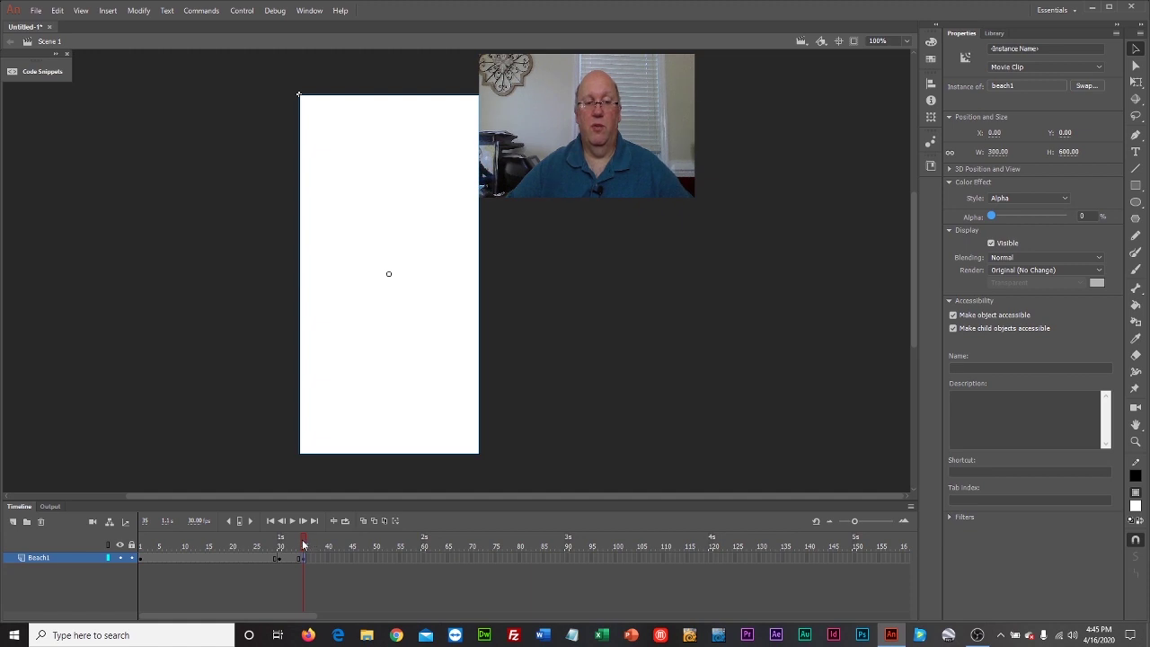
Create a classic tween between frames 30 and 35 of the Beach1 layer and scrub back through the fade.
{"action": "left_click_drag", "start_coordinate": [303, 542], "coordinate": [290, 542]}
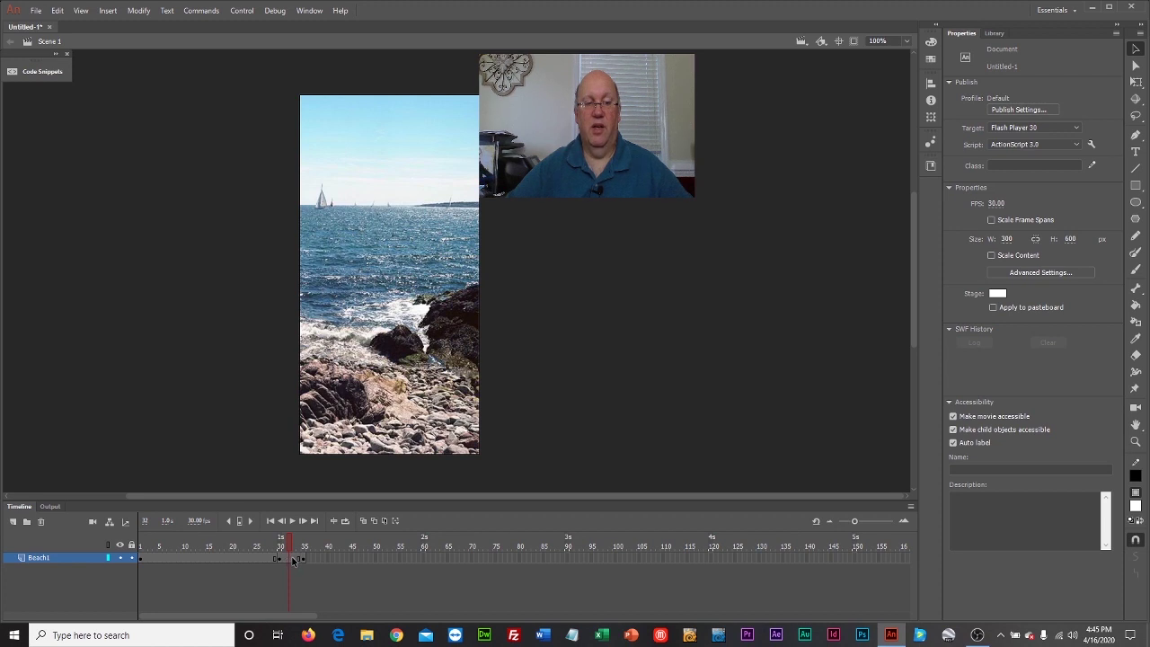
{"action": "right_click", "coordinate": [292, 559]}
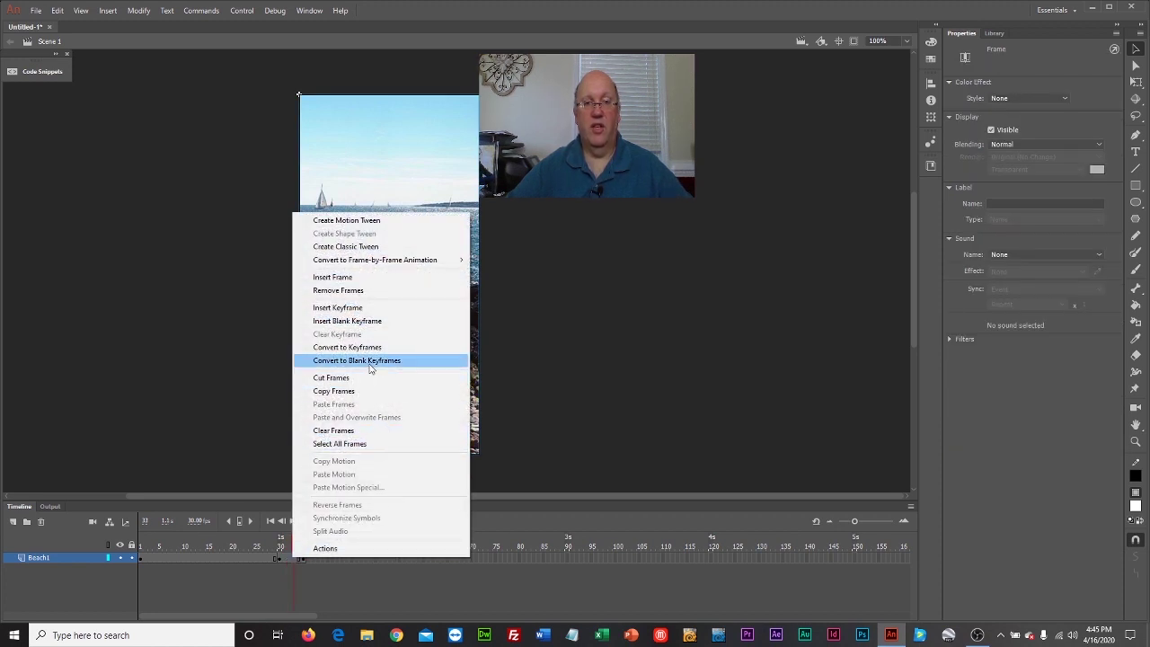
{"action": "left_click", "coordinate": [364, 248]}
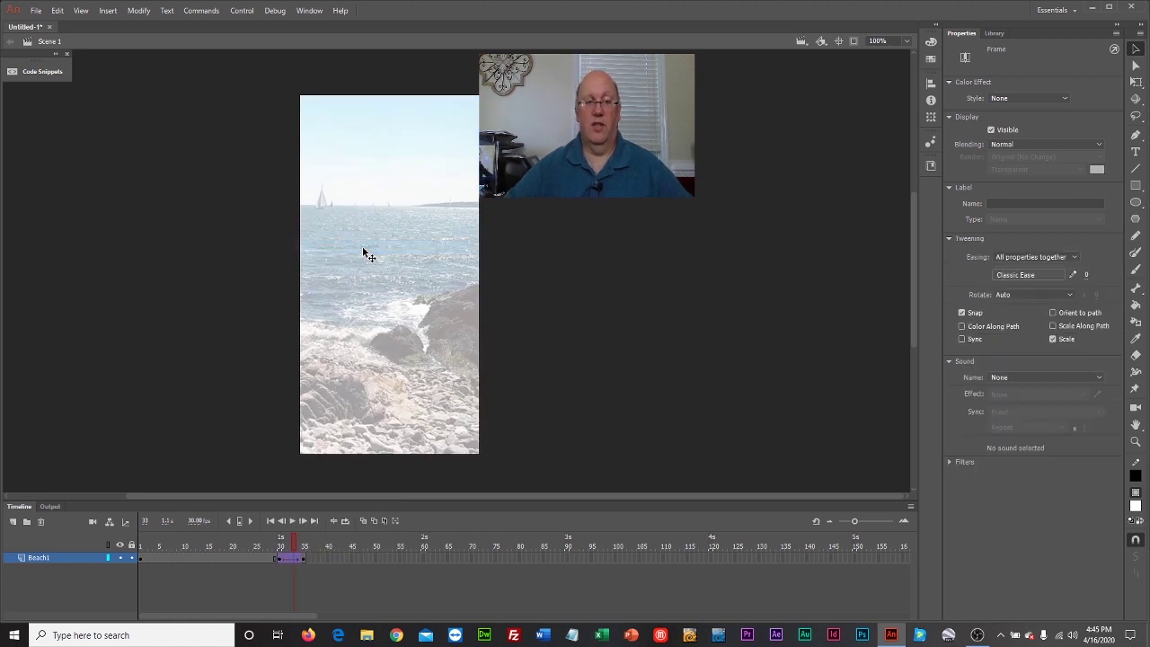
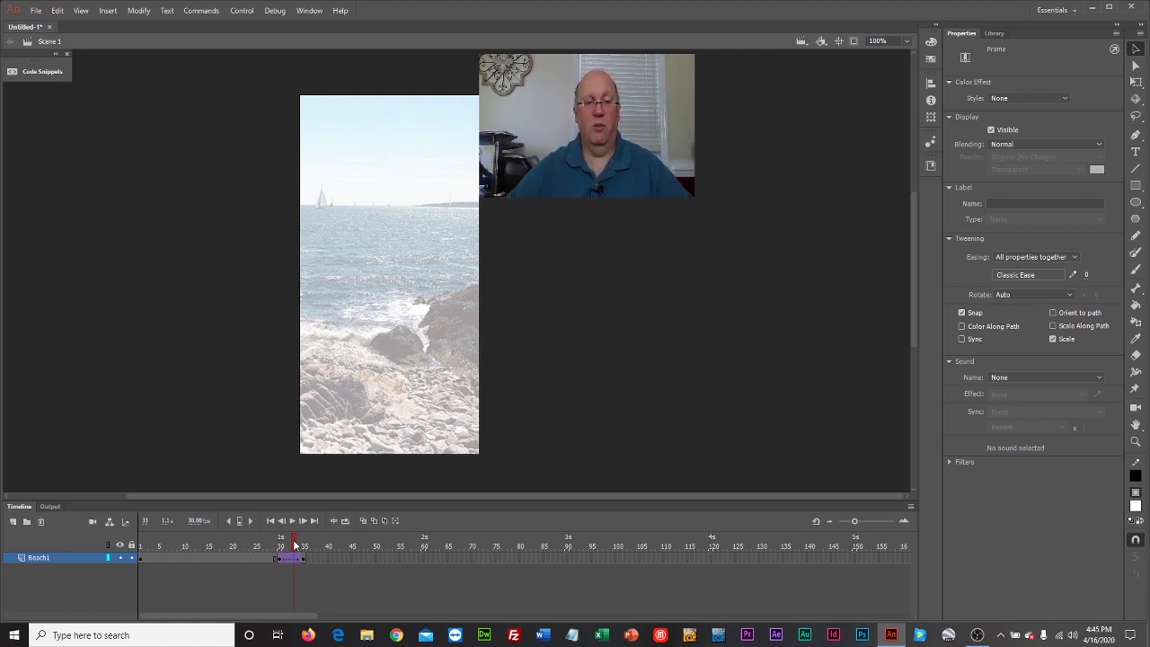
{"action": "mouse_move", "coordinate": [290, 545]}
{"action": "left_mouse_down"}
{"action": "mouse_move", "coordinate": [266, 545]}
{"action": "mouse_move", "coordinate": [308, 554]}
{"action": "mouse_move", "coordinate": [282, 556]}
{"action": "left_mouse_up"}
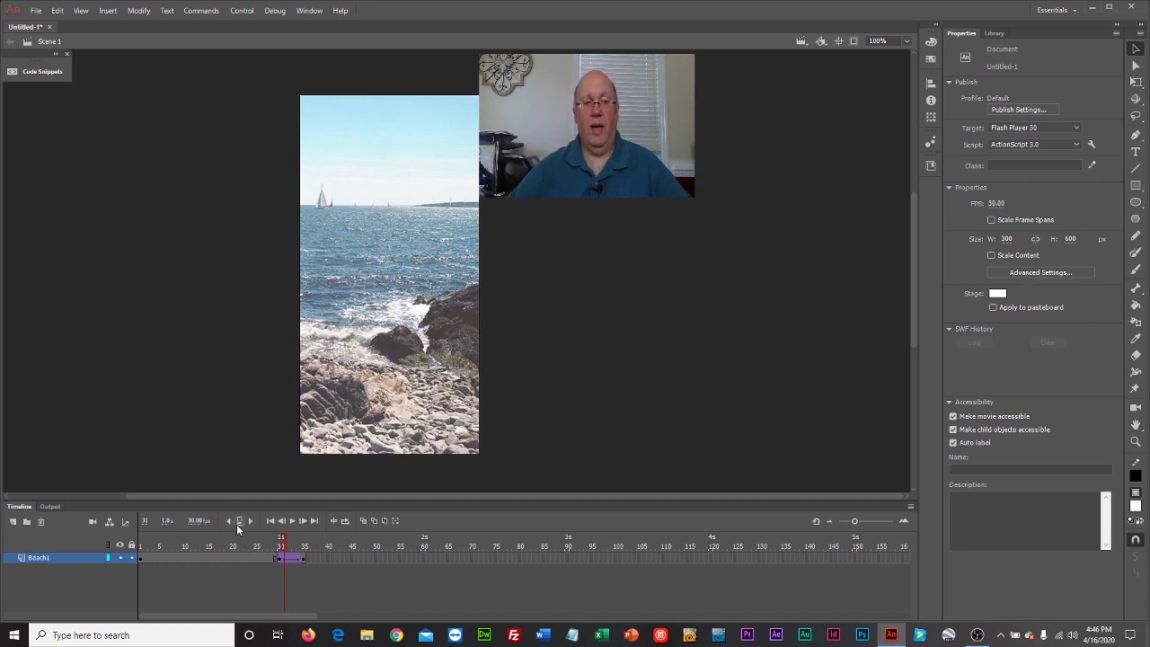
{"action": "left_click", "coordinate": [247, 548]}
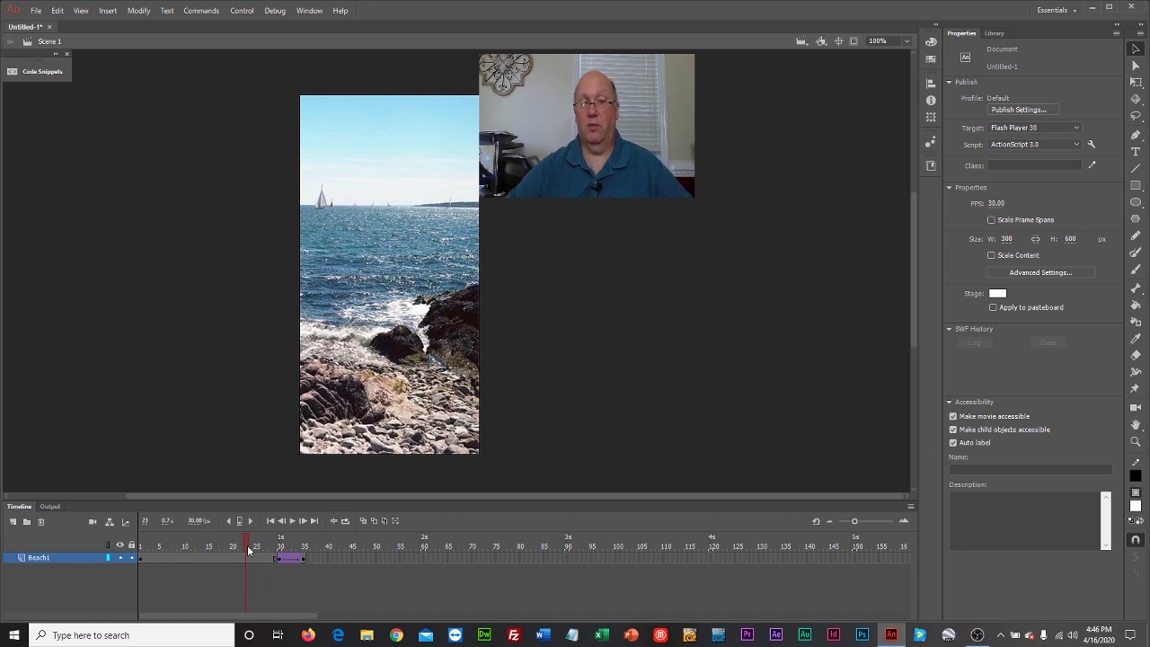
Save the document in the banner folder as an Animate Document named vacation.
{"action": "left_click", "coordinate": [36, 13]}
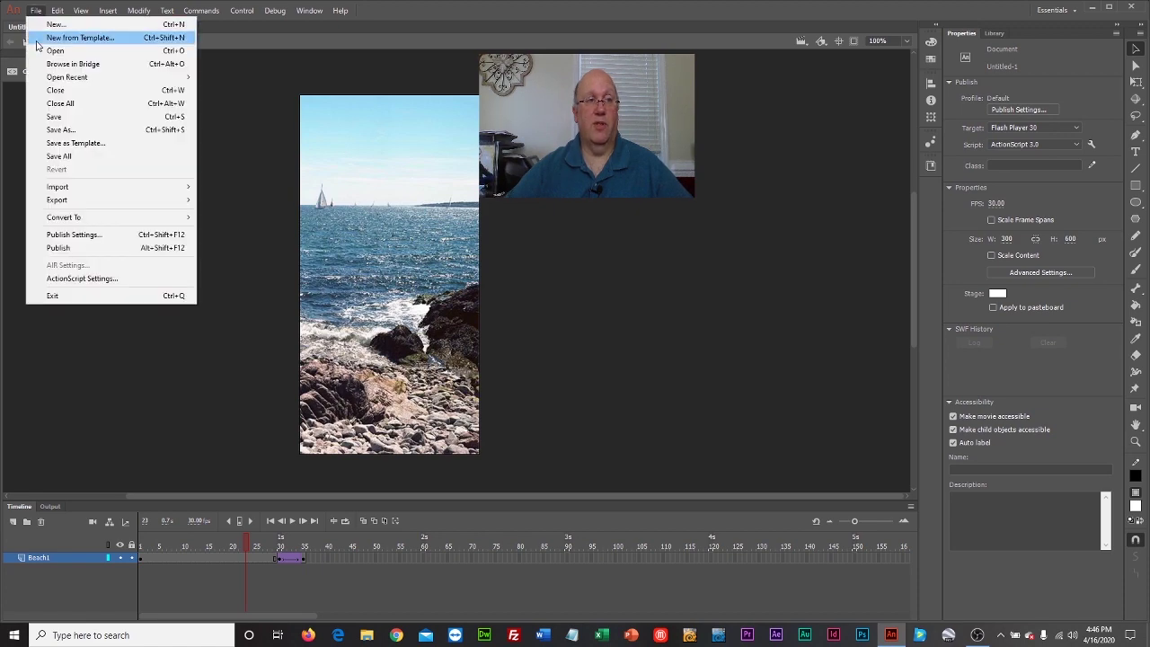
{"action": "left_click", "coordinate": [62, 130]}
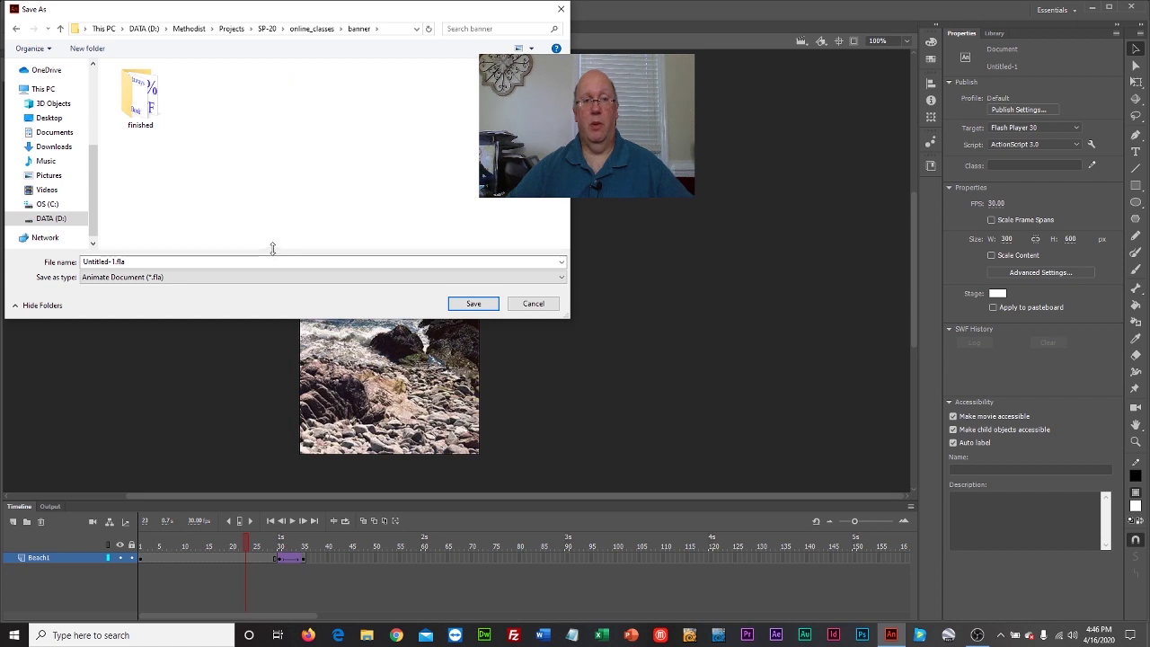
{"action": "double_click", "coordinate": [279, 260]}
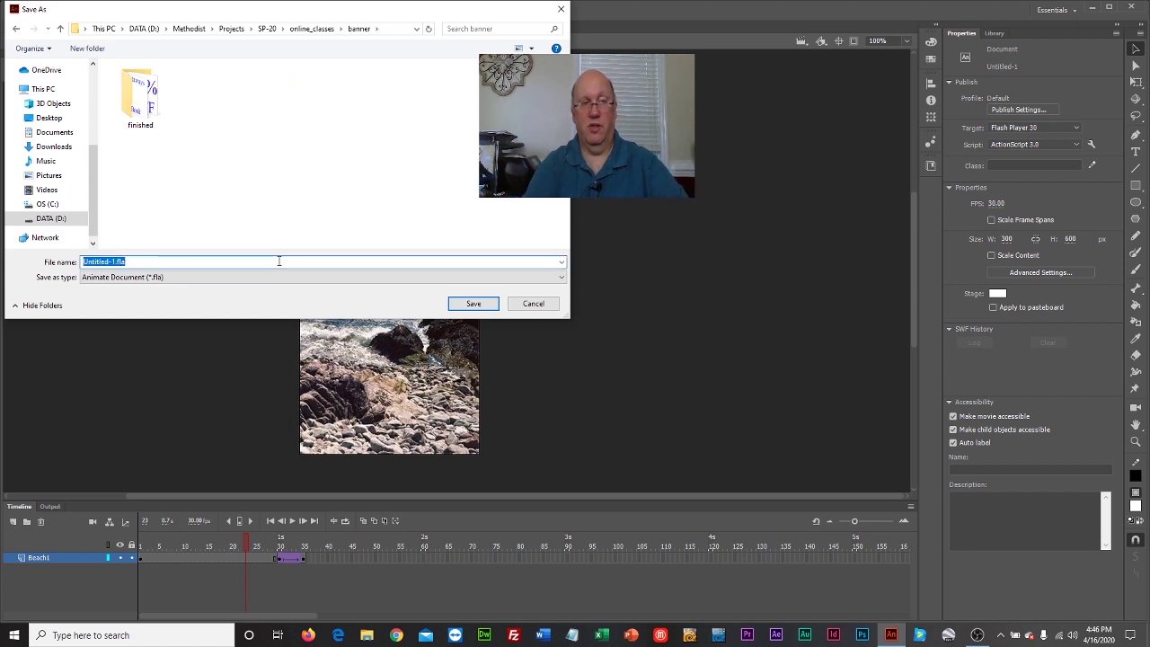
{"action": "type", "text": "vacation"}
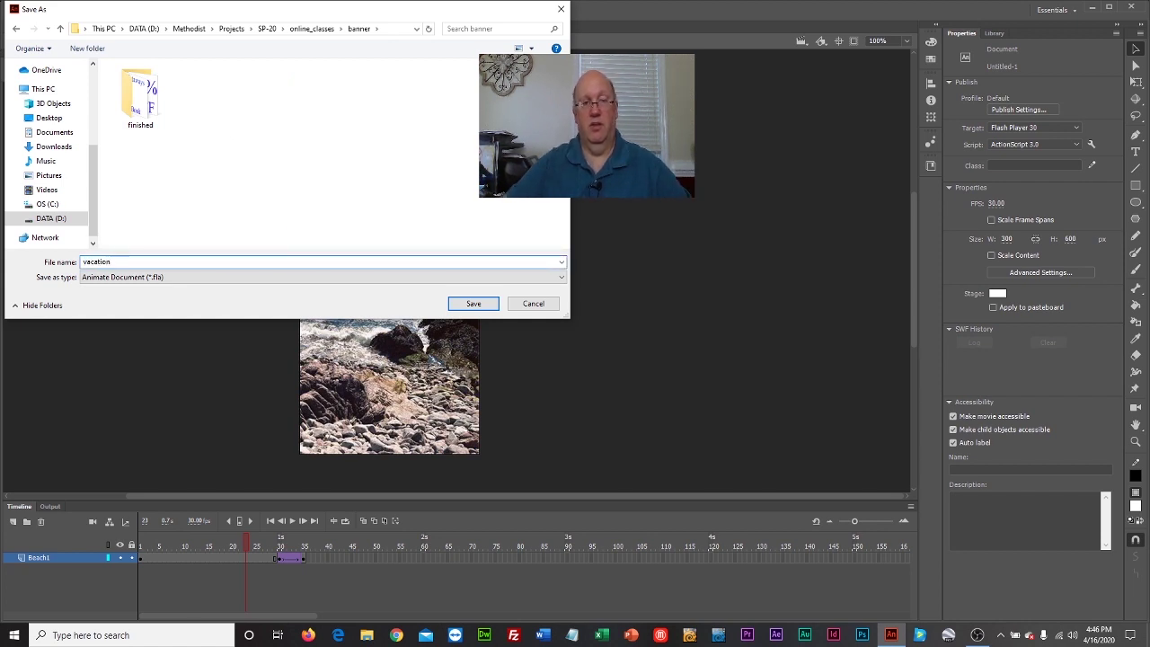
{"action": "left_click", "coordinate": [485, 309]}
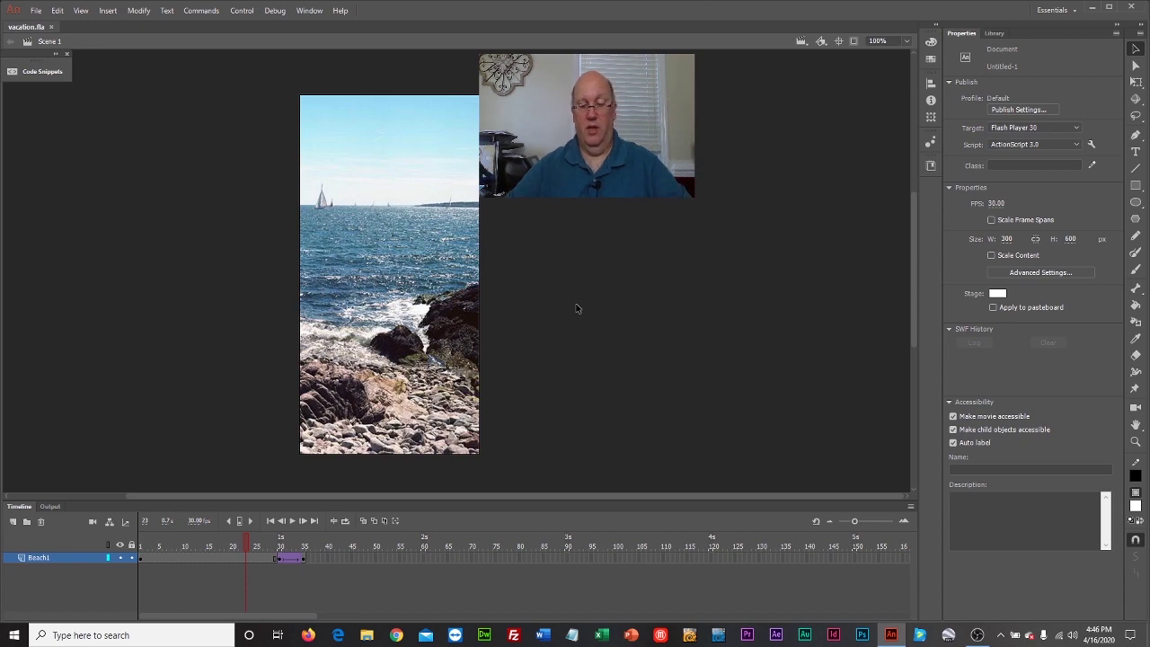
Test the movie, move the preview window beside the stage to watch the beach fade, and close it.
{"action": "key", "text": "ctrl+Return"}
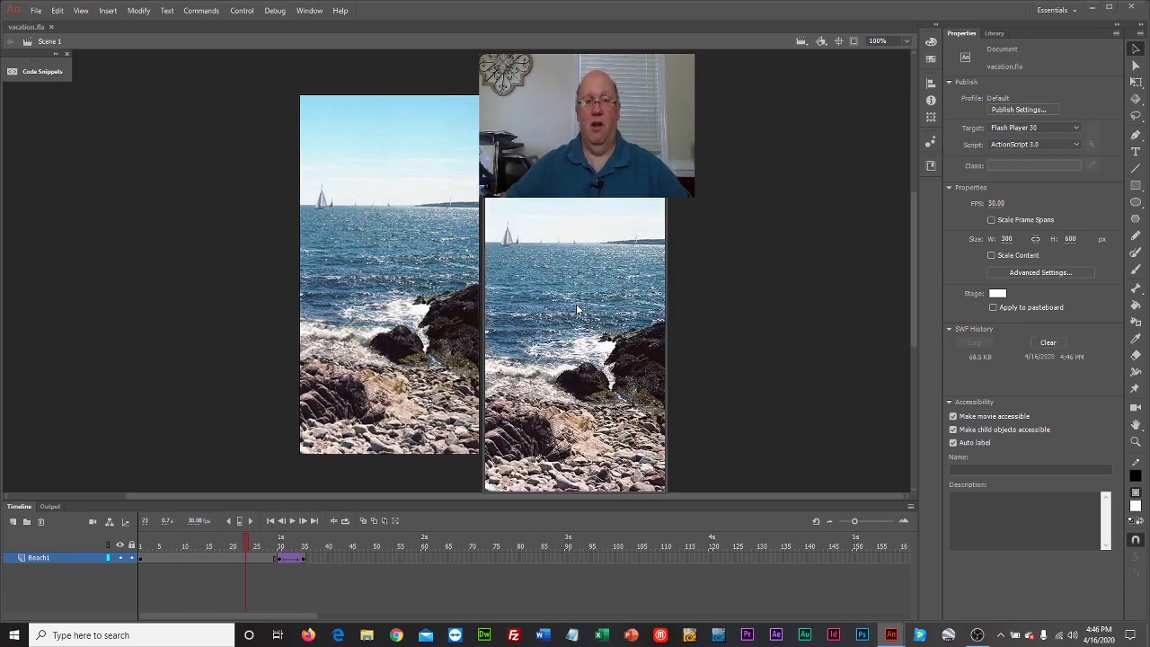
{"action": "left_click_drag", "start_coordinate": [570, 192], "coordinate": [192, 91]}
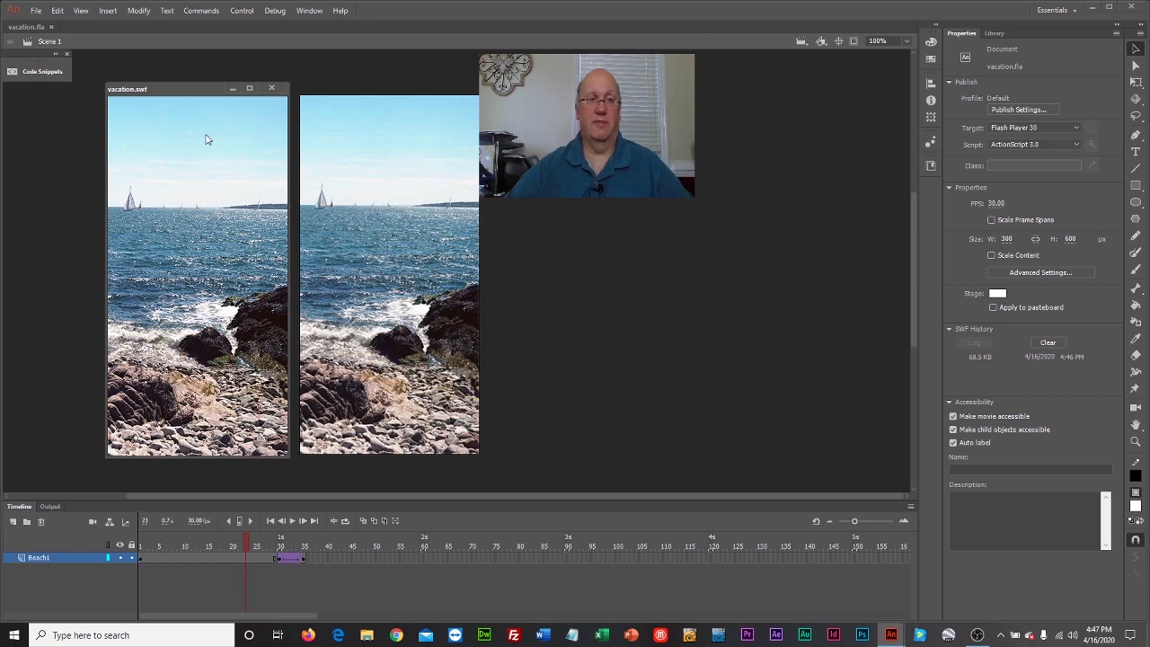
{"action": "left_click", "coordinate": [272, 89]}
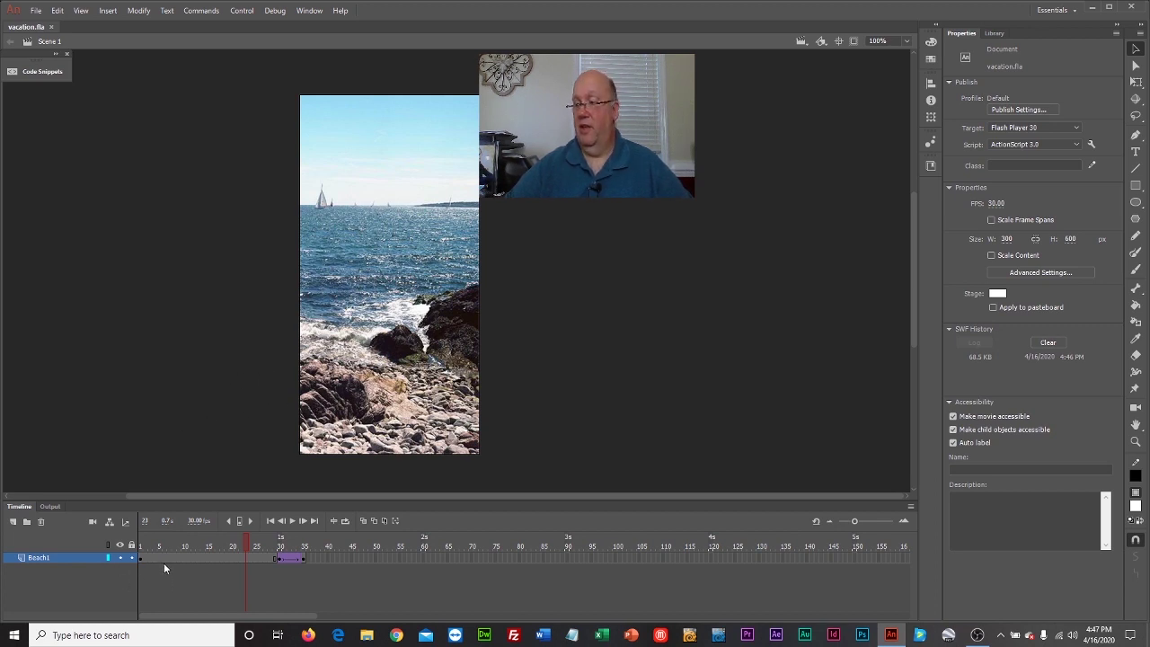
Add a new layer beneath Beach1 and name it pitch1.
{"action": "left_click", "coordinate": [12, 522]}
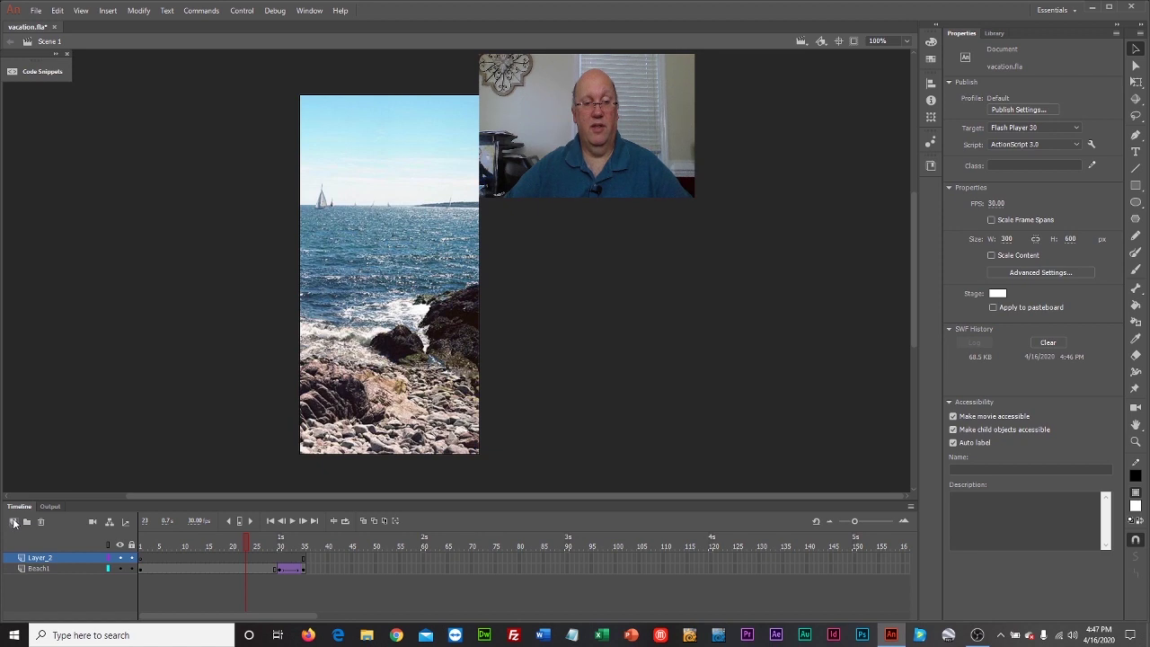
{"action": "left_click", "coordinate": [66, 567]}
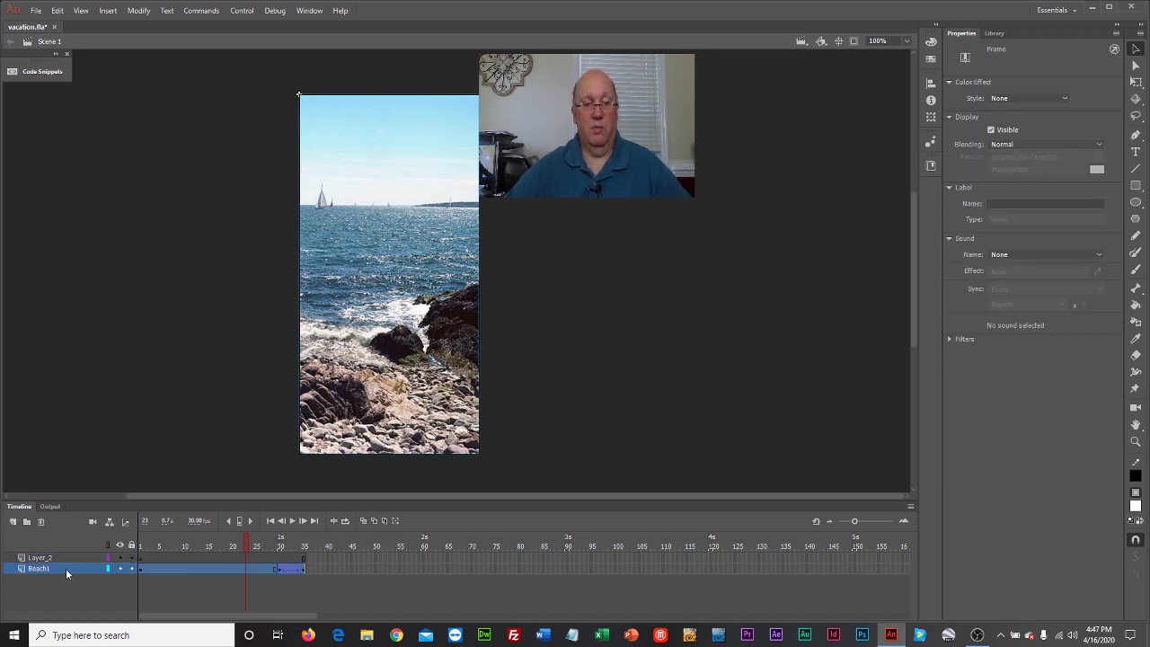
{"action": "left_click_drag", "start_coordinate": [65, 568], "coordinate": [70, 553]}
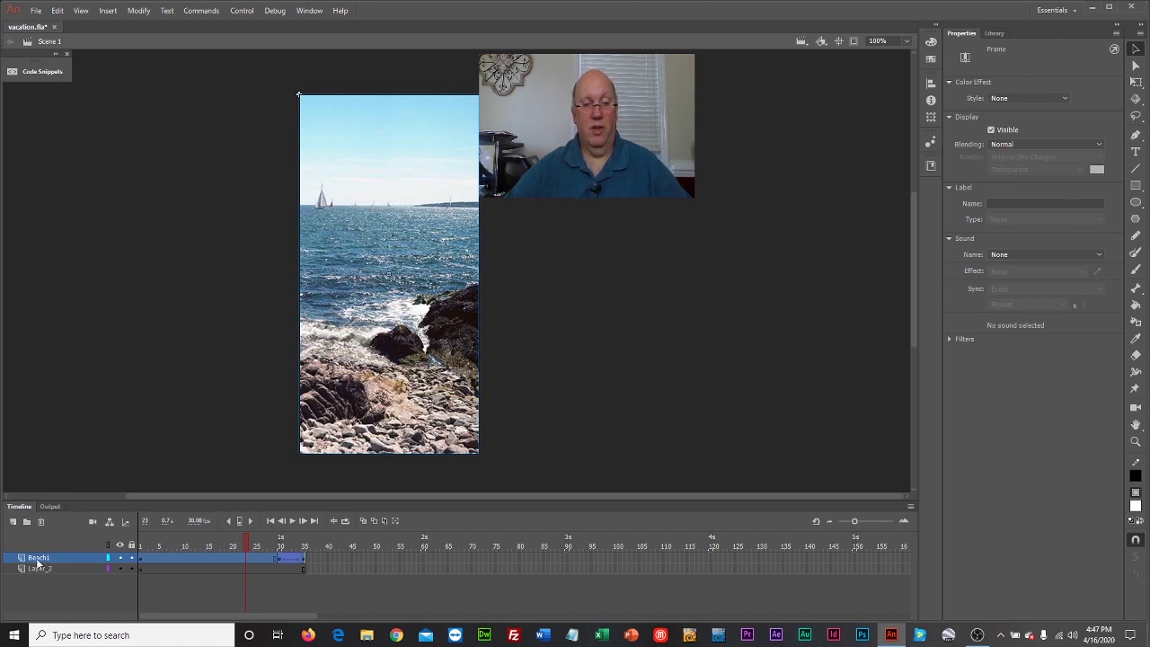
{"action": "left_click", "coordinate": [39, 570]}
{"action": "double_click", "coordinate": [37, 570]}
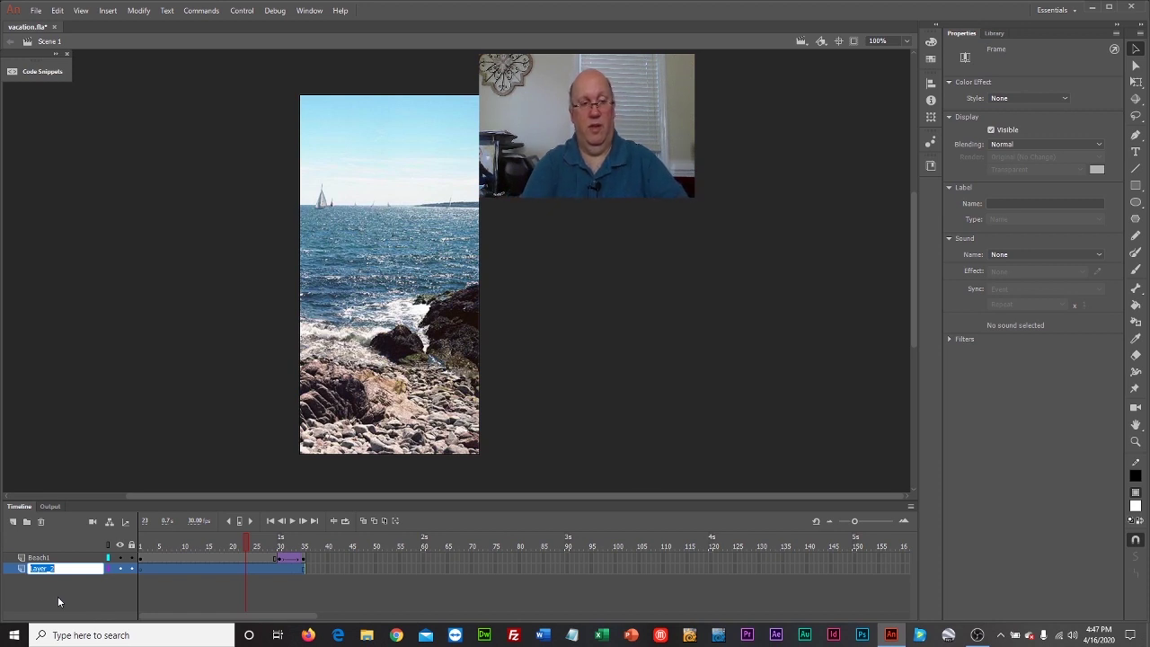
{"action": "type", "text": "pic"}
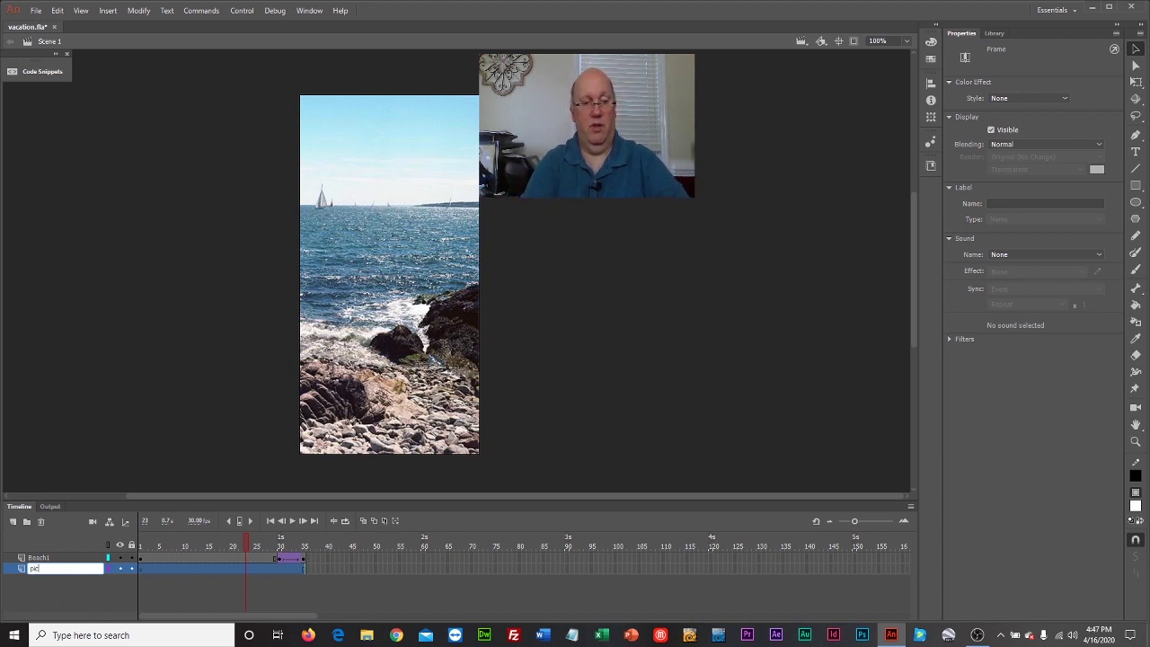
{"action": "type", "text": "tch1"}
{"action": "key", "text": "Return"}
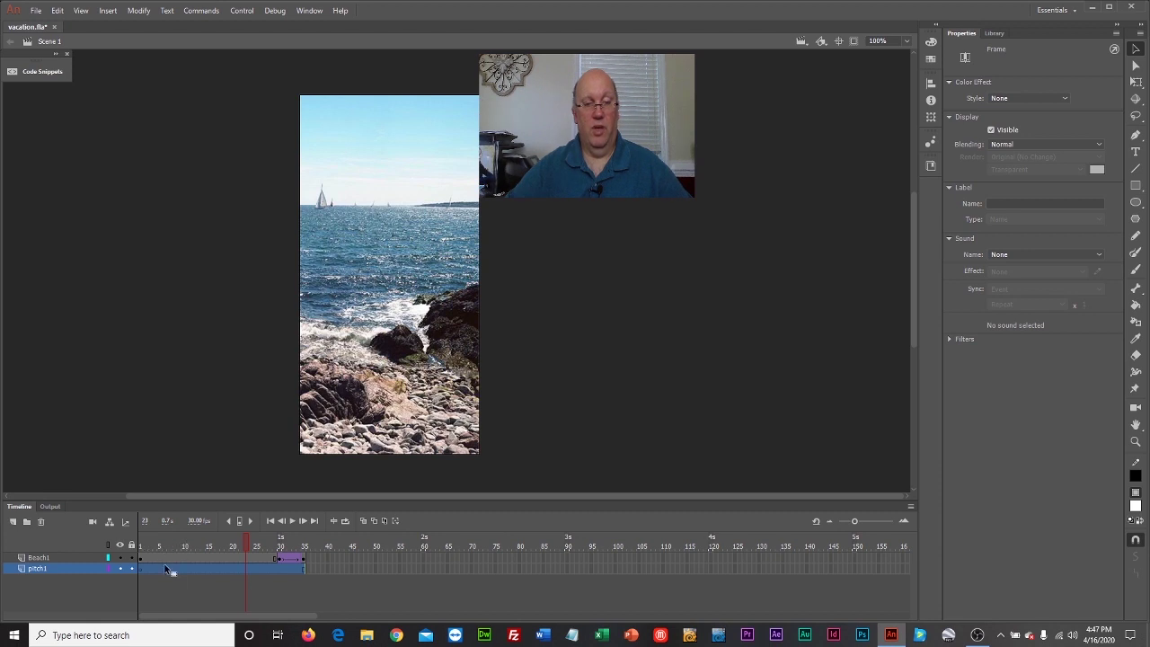
Insert a keyframe at frame 29 of the pitch1 layer and hide the Beach1 layer.
{"action": "left_click", "coordinate": [273, 571]}
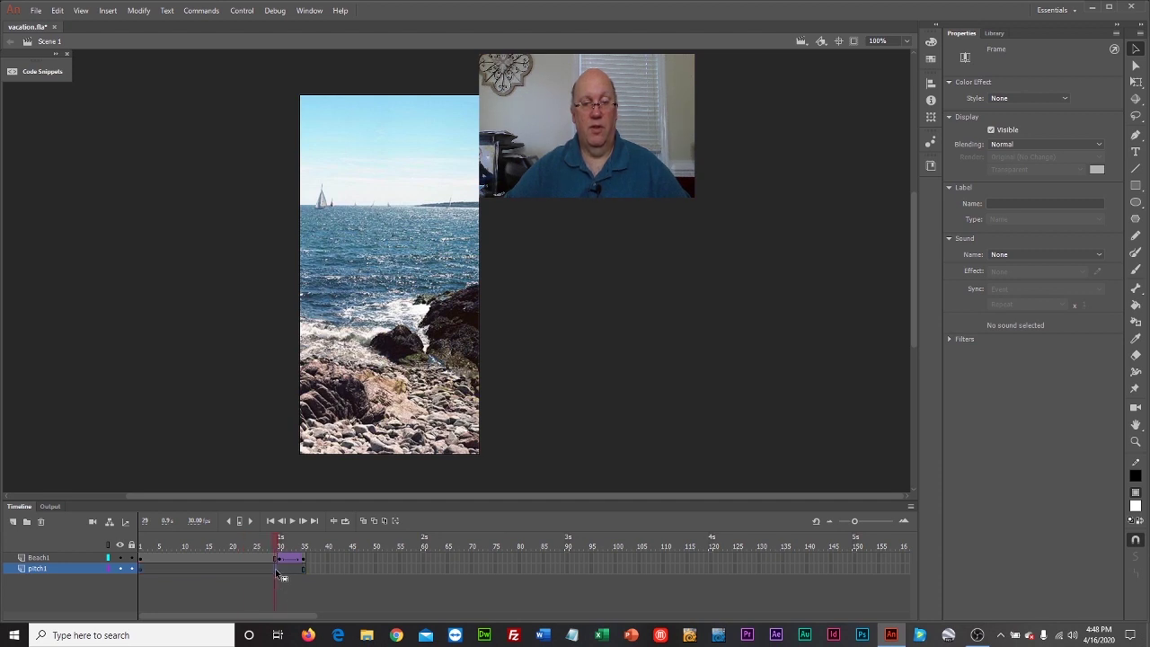
{"action": "right_click", "coordinate": [275, 572]}
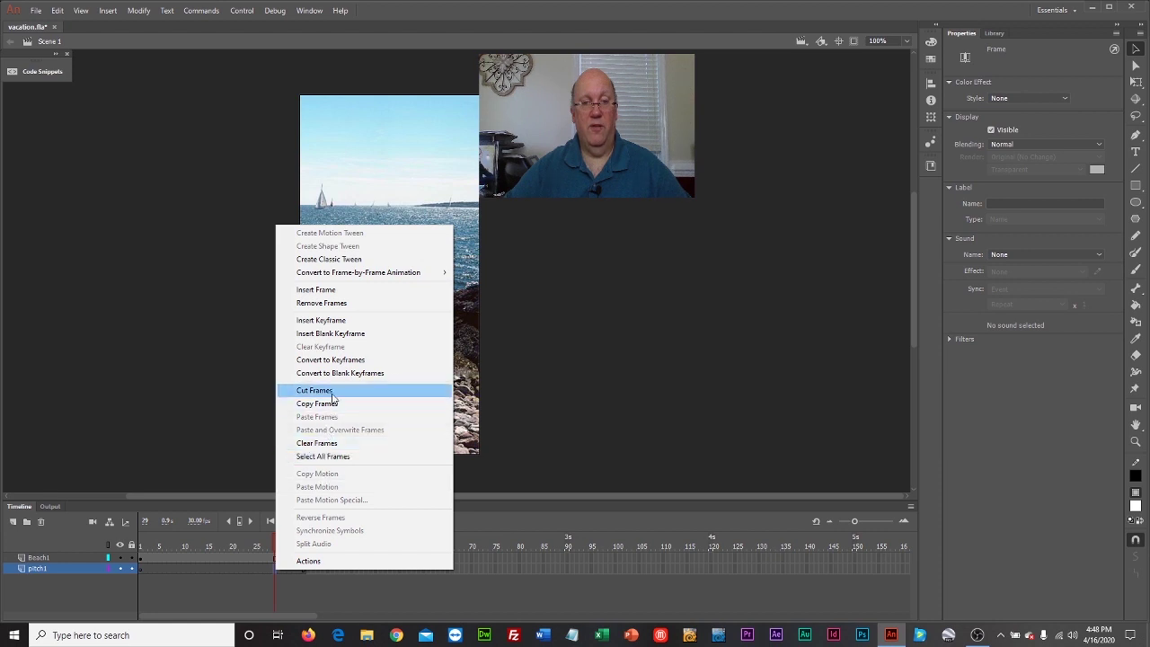
{"action": "left_click", "coordinate": [334, 321]}
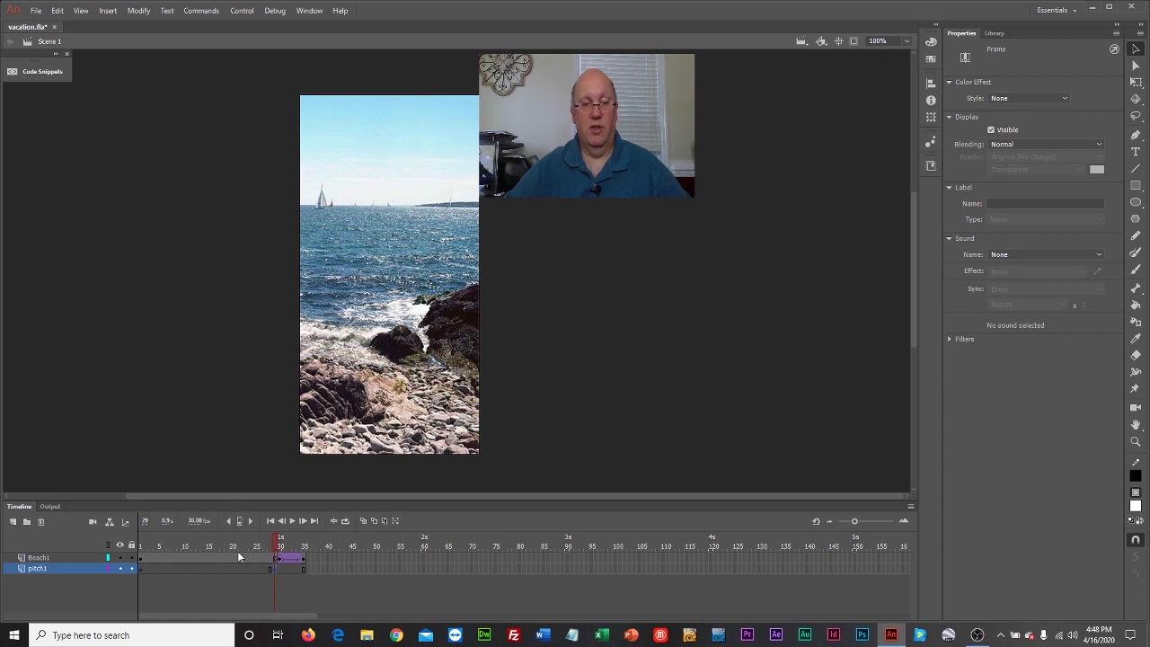
{"action": "left_click", "coordinate": [120, 558]}
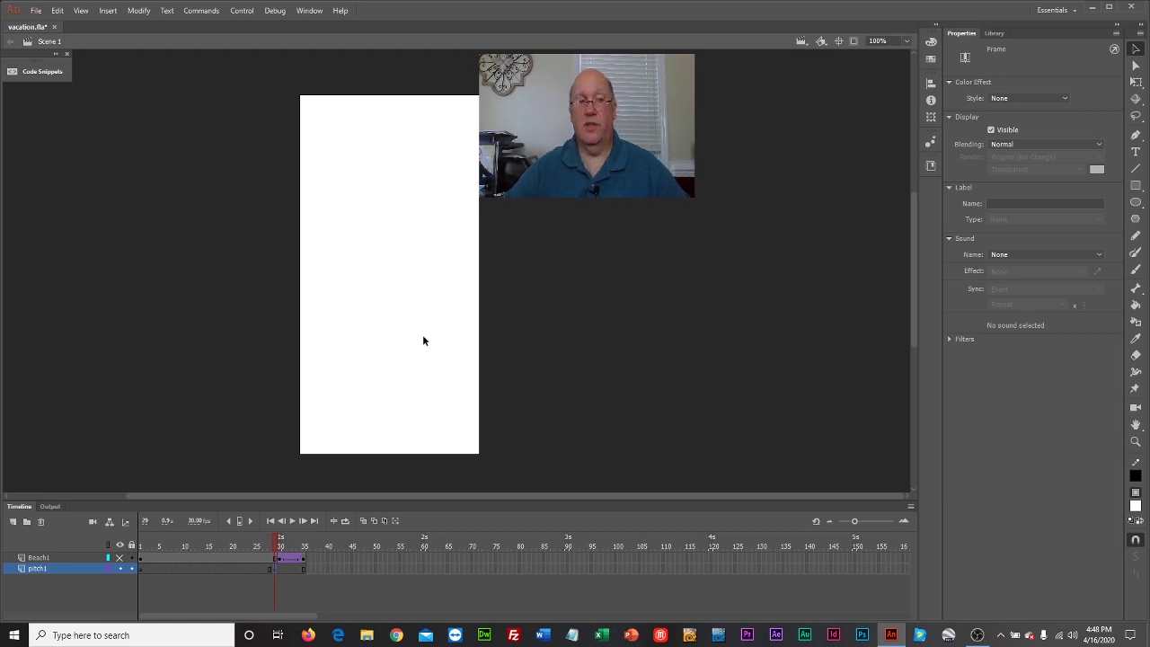
Import only pitch1.jpg to the stage, without the rest of its image sequence, and align it with the stage at X 0, Y 0.
{"action": "left_click", "coordinate": [36, 10]}
{"action": "mouse_move", "coordinate": [86, 186]}
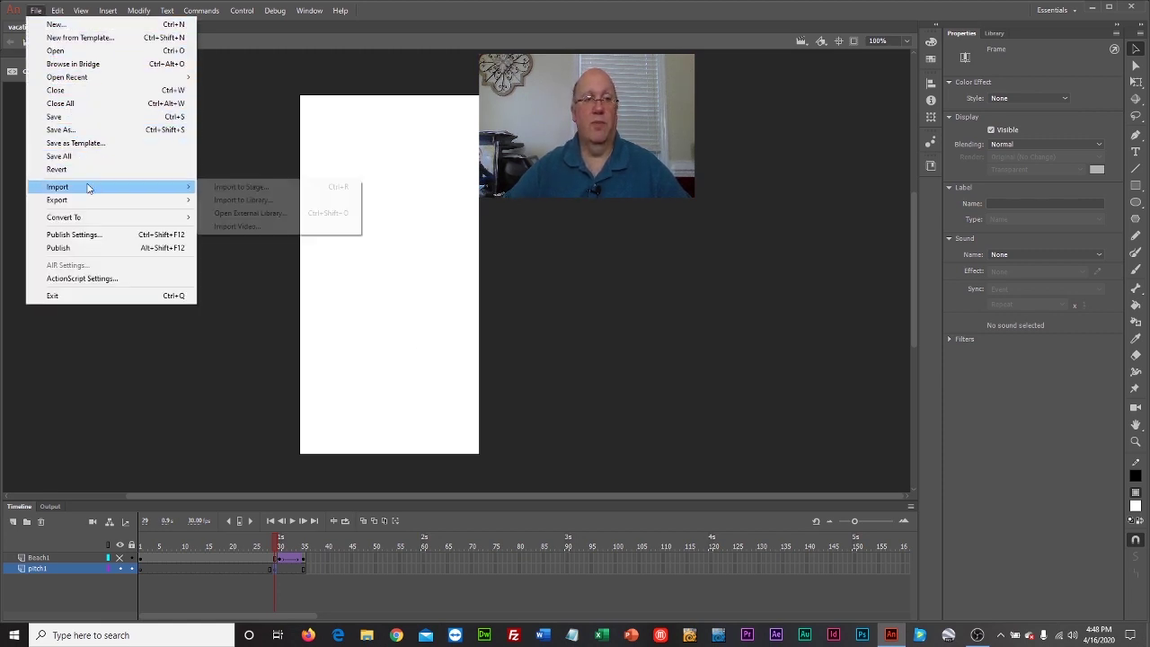
{"action": "left_click", "coordinate": [234, 187]}
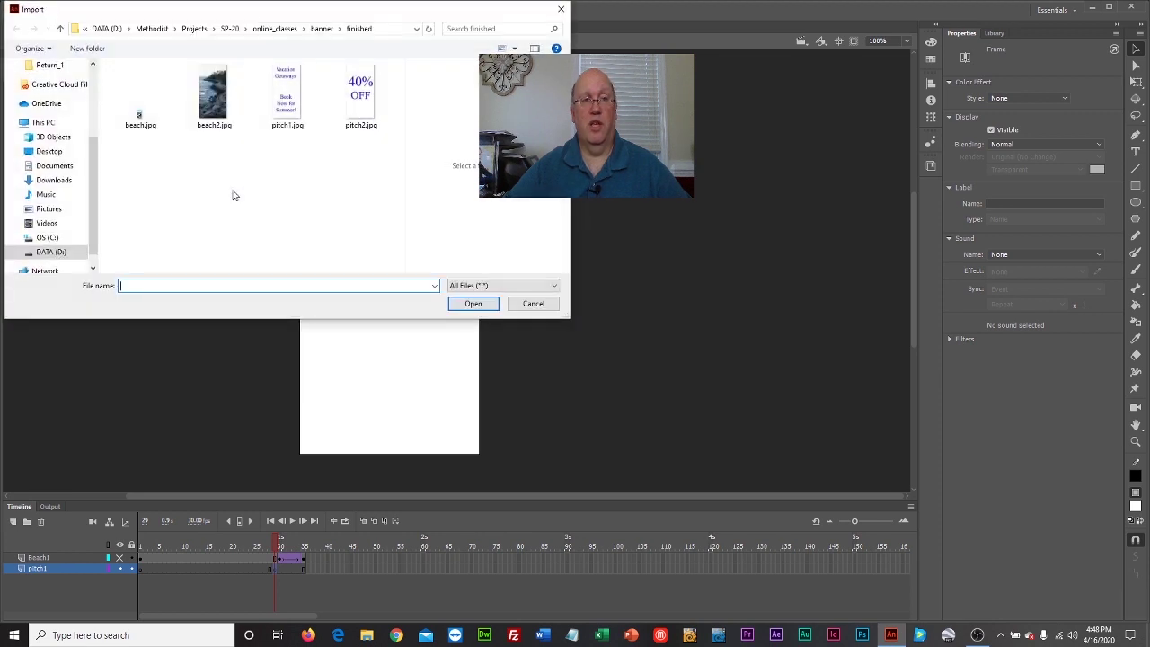
{"action": "left_click", "coordinate": [288, 97]}
{"action": "left_click", "coordinate": [472, 304]}
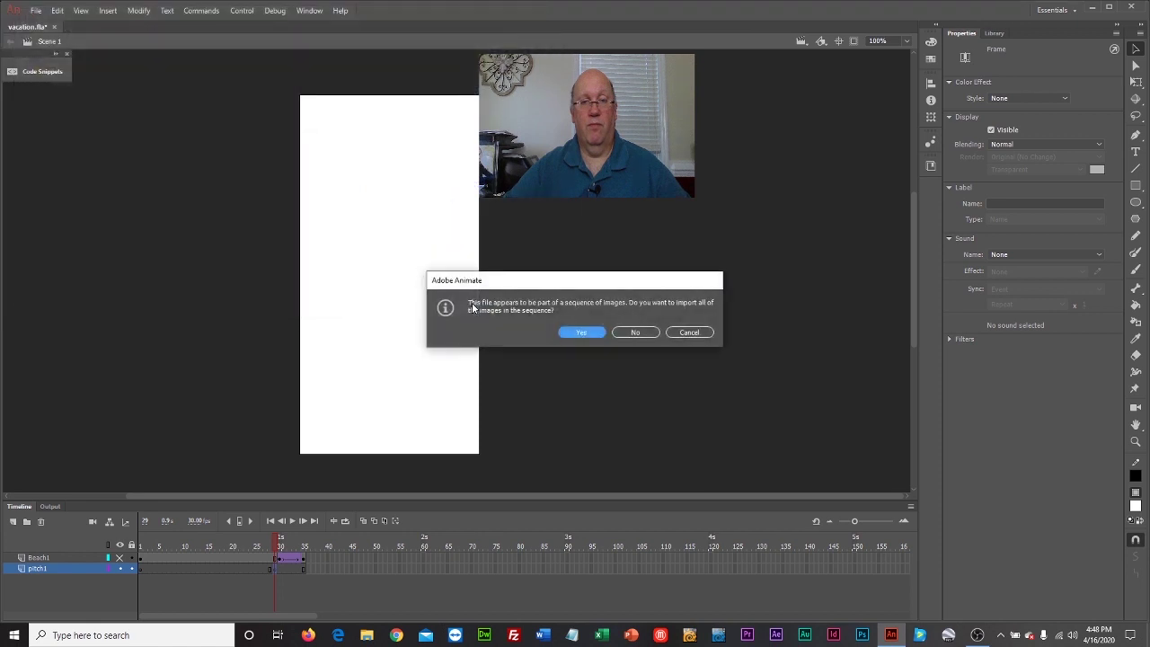
{"action": "left_click", "coordinate": [631, 332]}
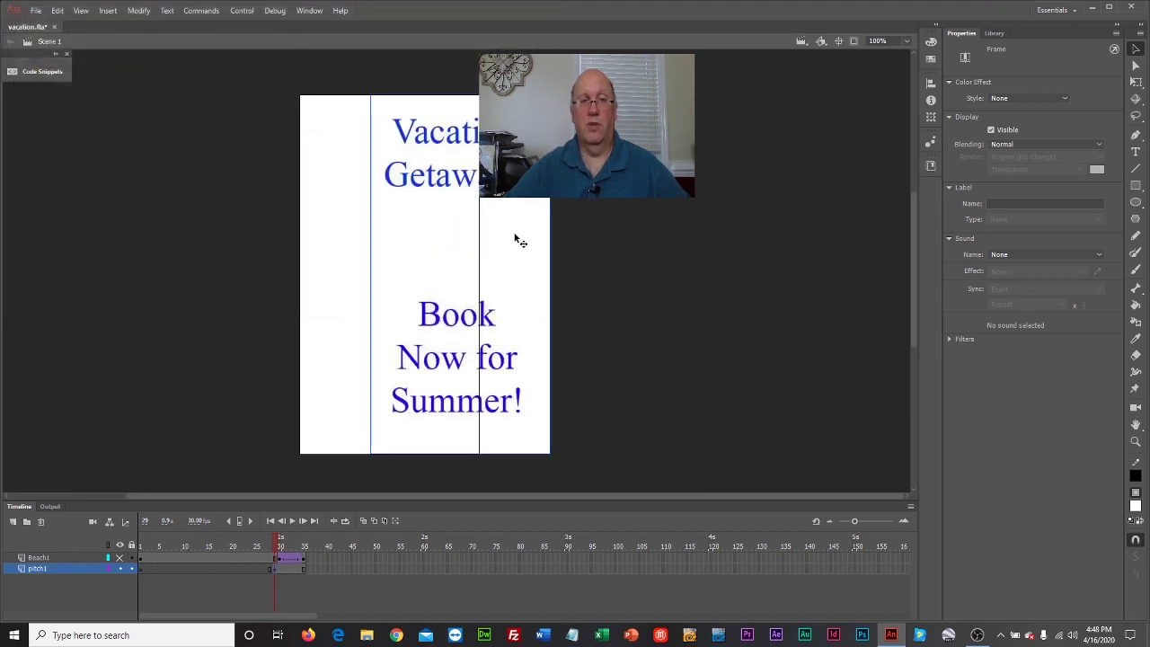
{"action": "left_click_drag", "start_coordinate": [515, 239], "coordinate": [442, 233]}
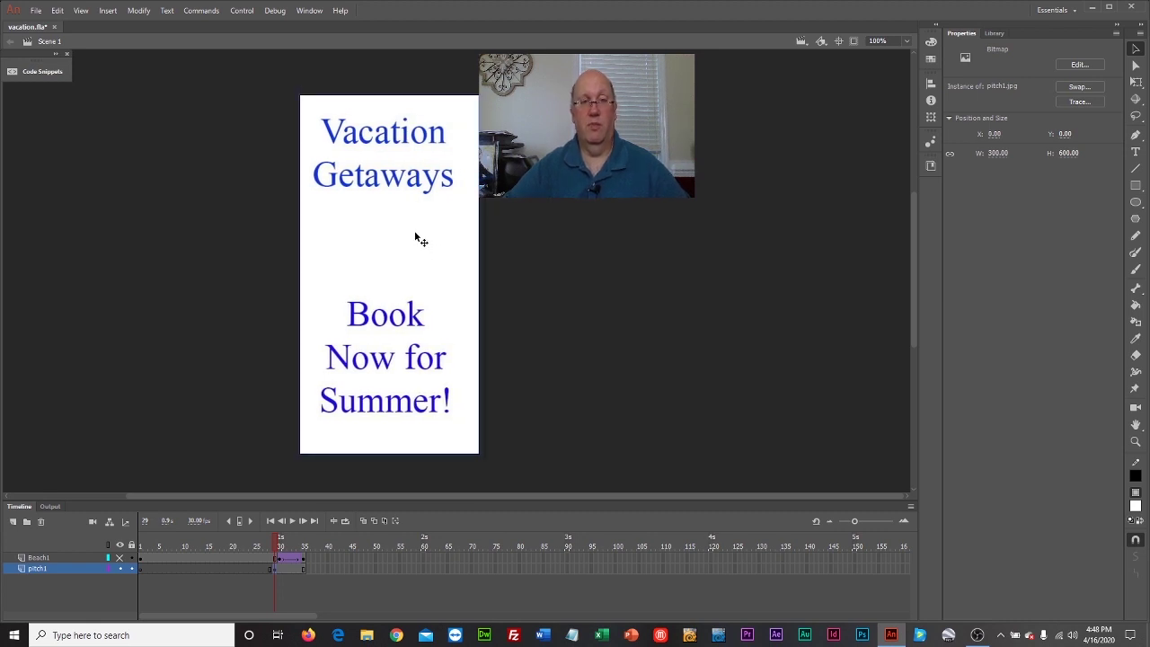
Convert the pitch1.jpg image on the stage to a movie clip symbol named pitch1 and check it in the library.
{"action": "right_click", "coordinate": [416, 237]}
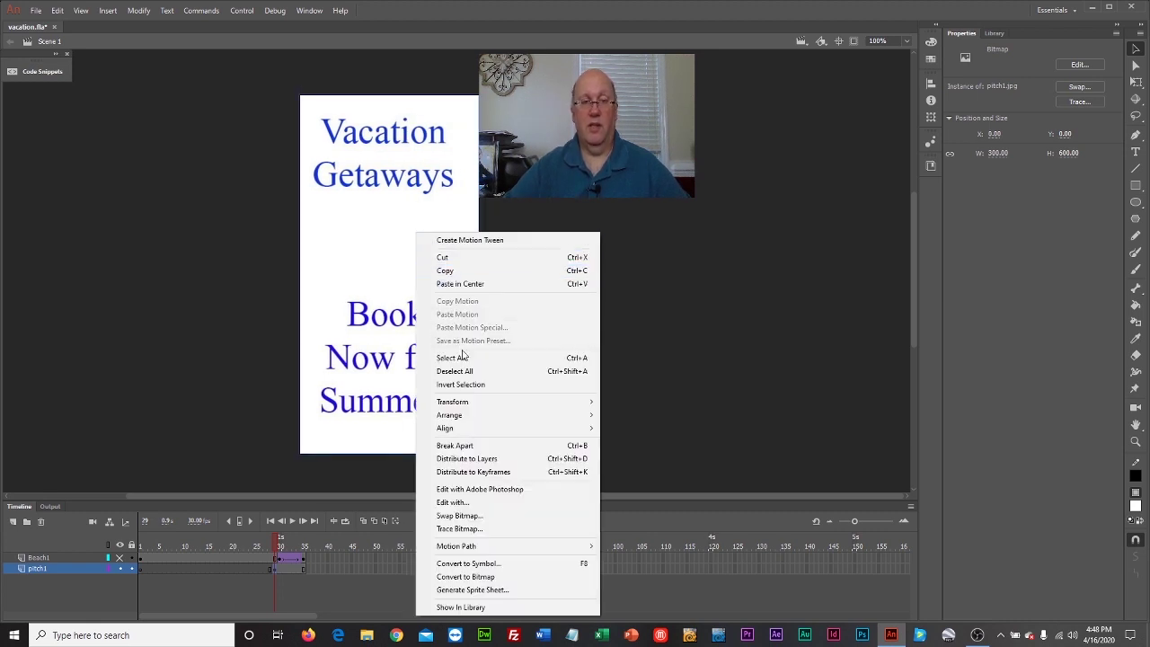
{"action": "left_click", "coordinate": [518, 563]}
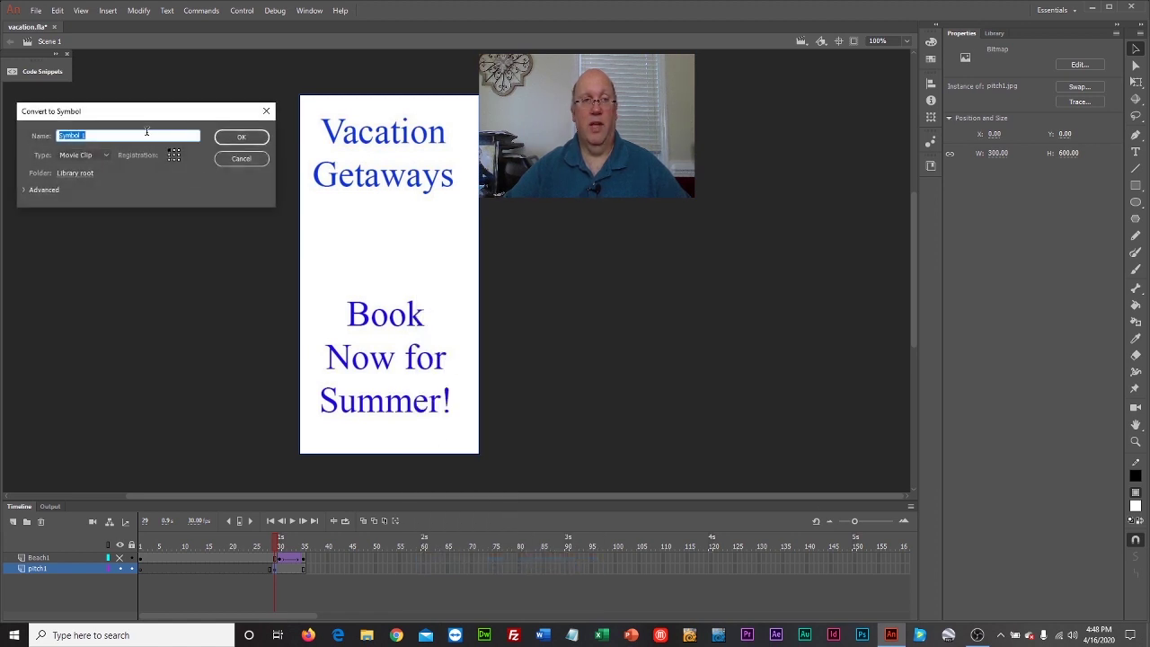
{"action": "type", "text": "pitch"}
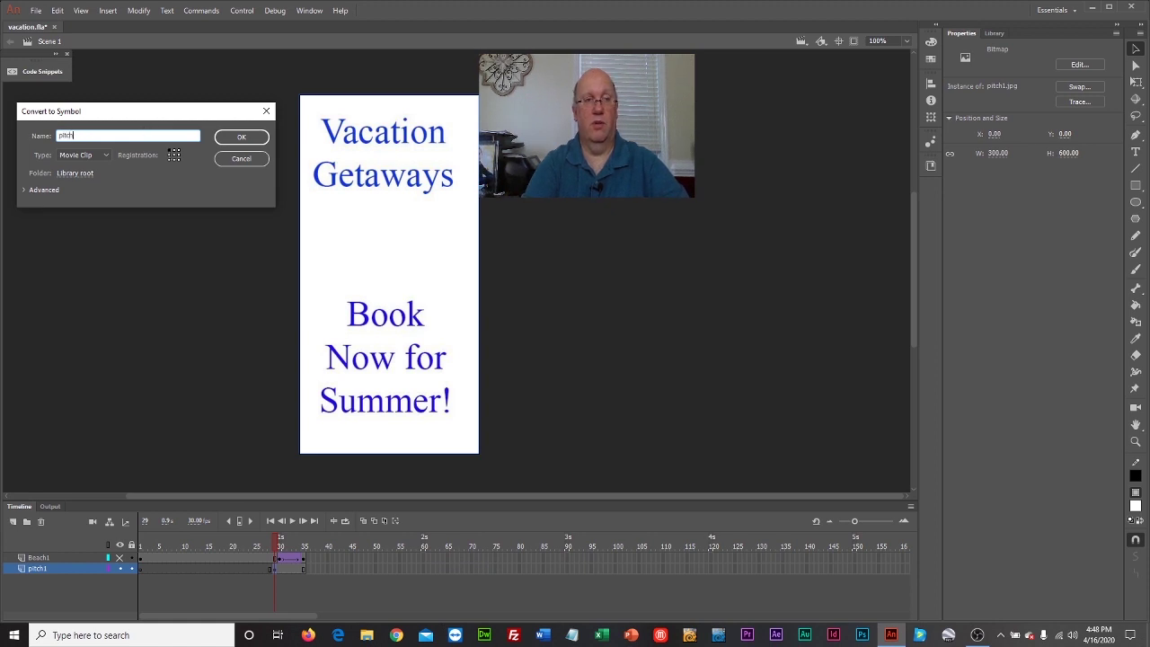
{"action": "type", "text": "1"}
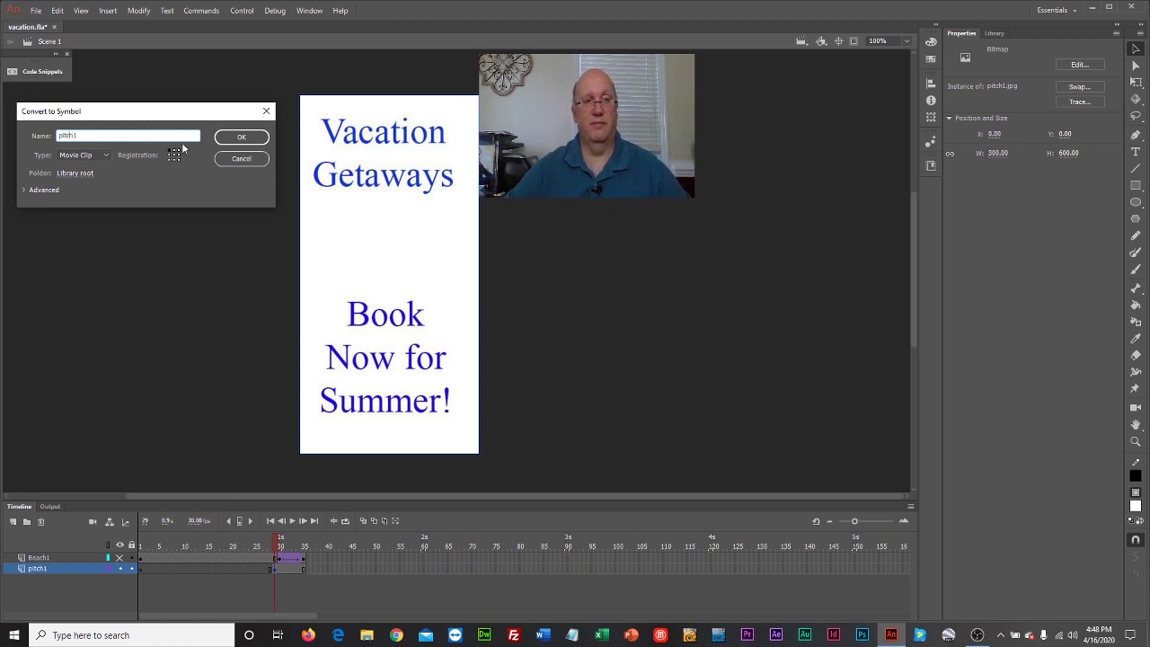
{"action": "left_click", "coordinate": [240, 137]}
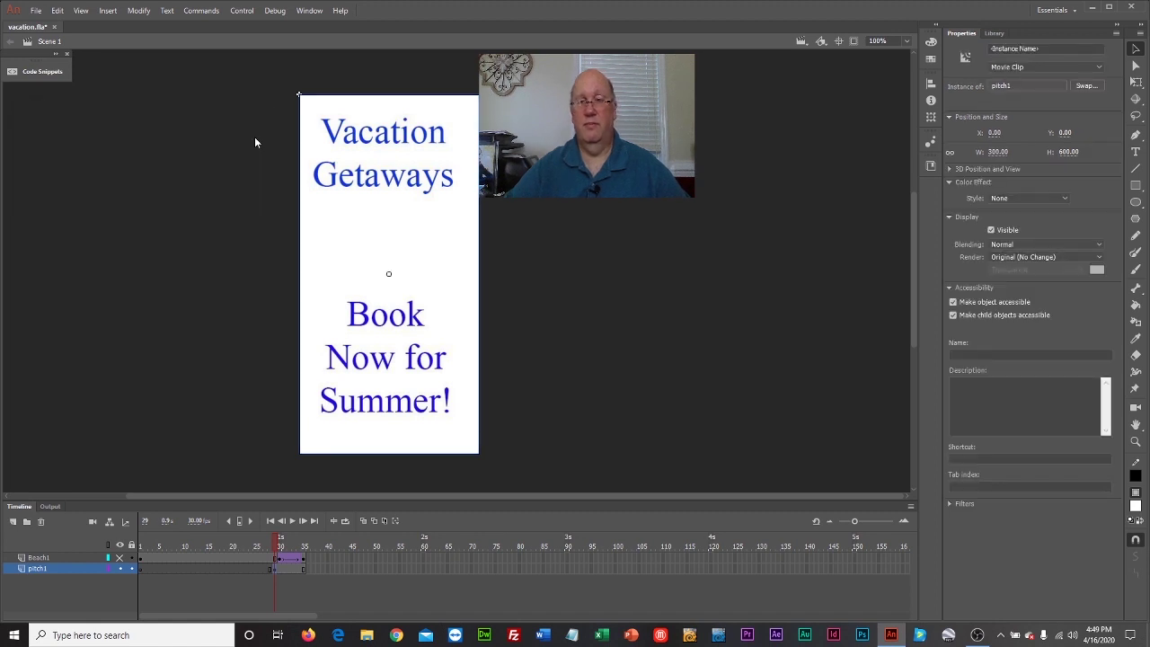
{"action": "left_click", "coordinate": [994, 34]}
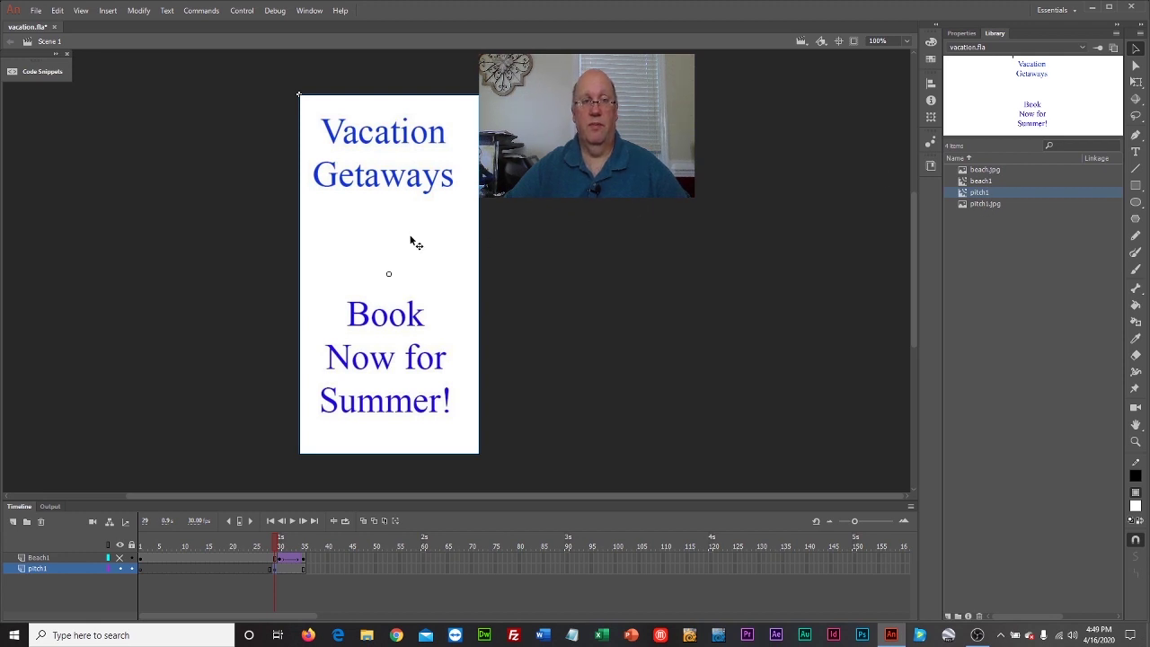
{"action": "left_click_drag", "start_coordinate": [411, 239], "coordinate": [454, 244]}
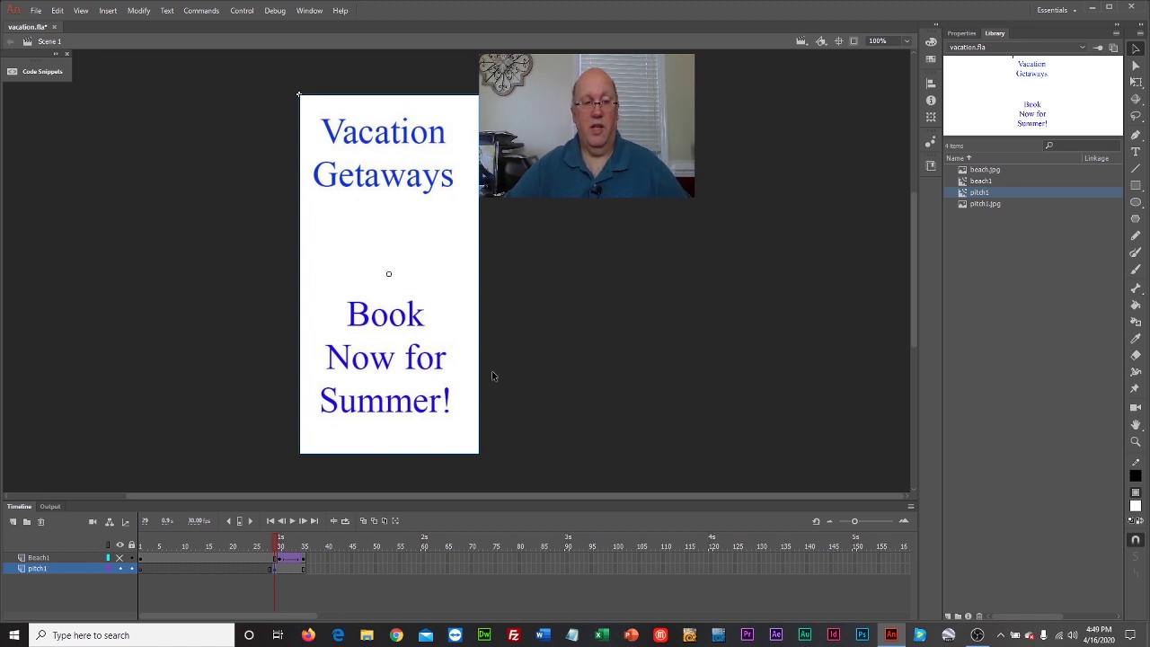
Insert a keyframe at frame 35 of the pitch1 layer.
{"action": "left_click", "coordinate": [302, 569]}
{"action": "right_click", "coordinate": [302, 569]}
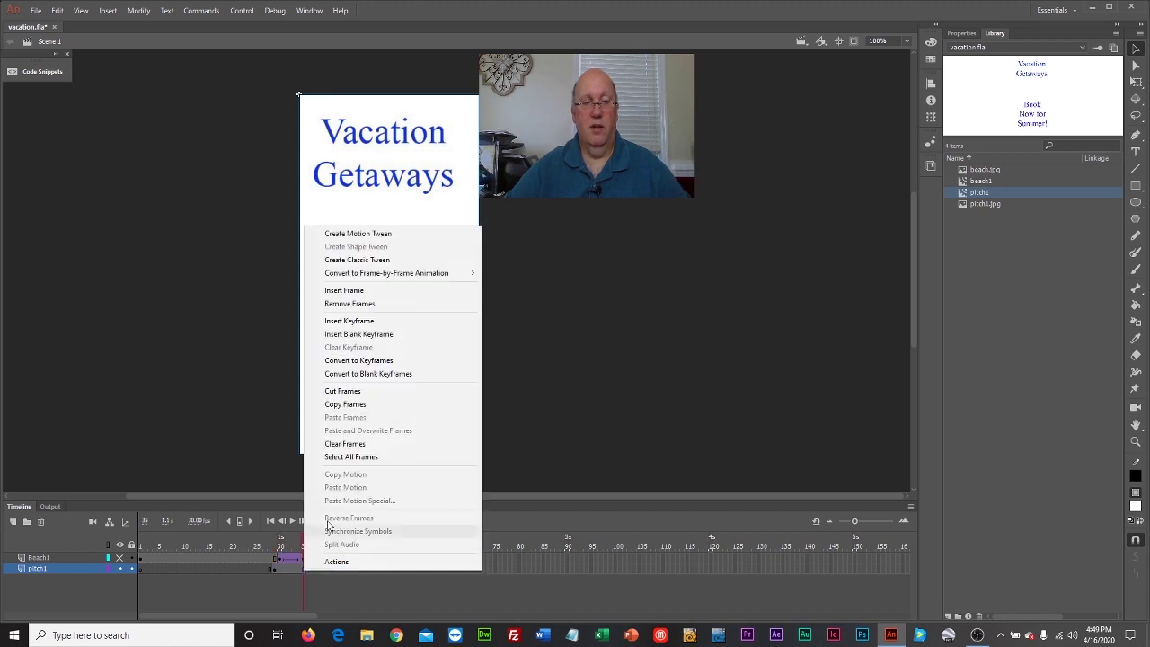
{"action": "left_click", "coordinate": [362, 322]}
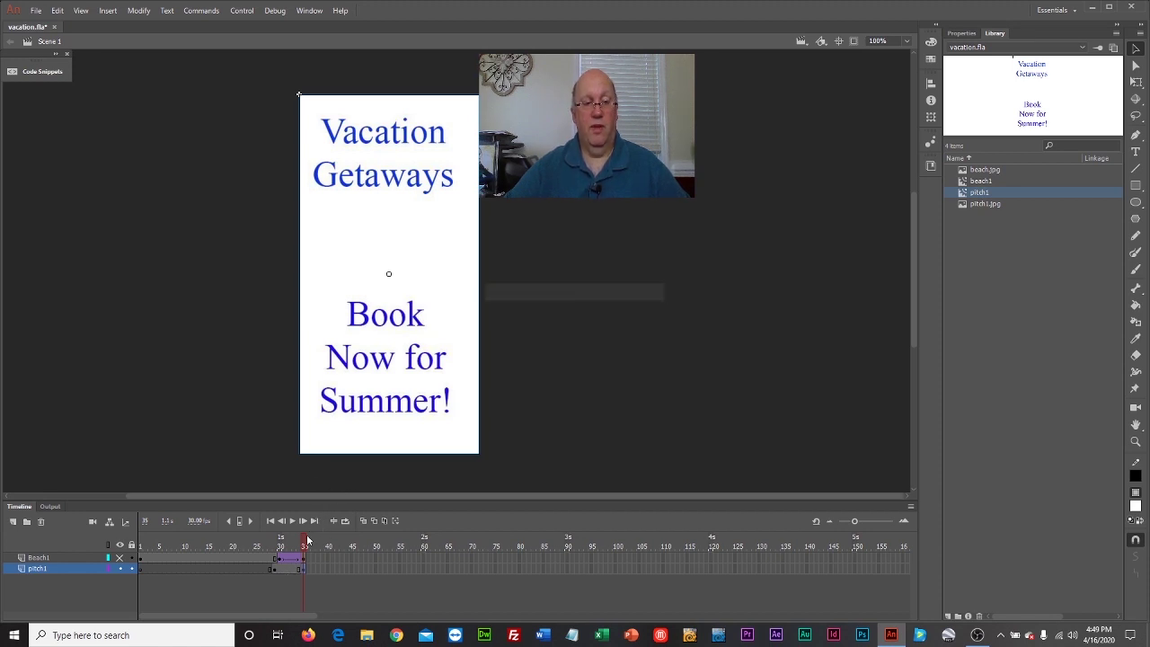
Apply an Alpha color effect of 0% to the pitch1 movie clip at frame 29.
{"action": "left_click_drag", "start_coordinate": [304, 545], "coordinate": [280, 546]}
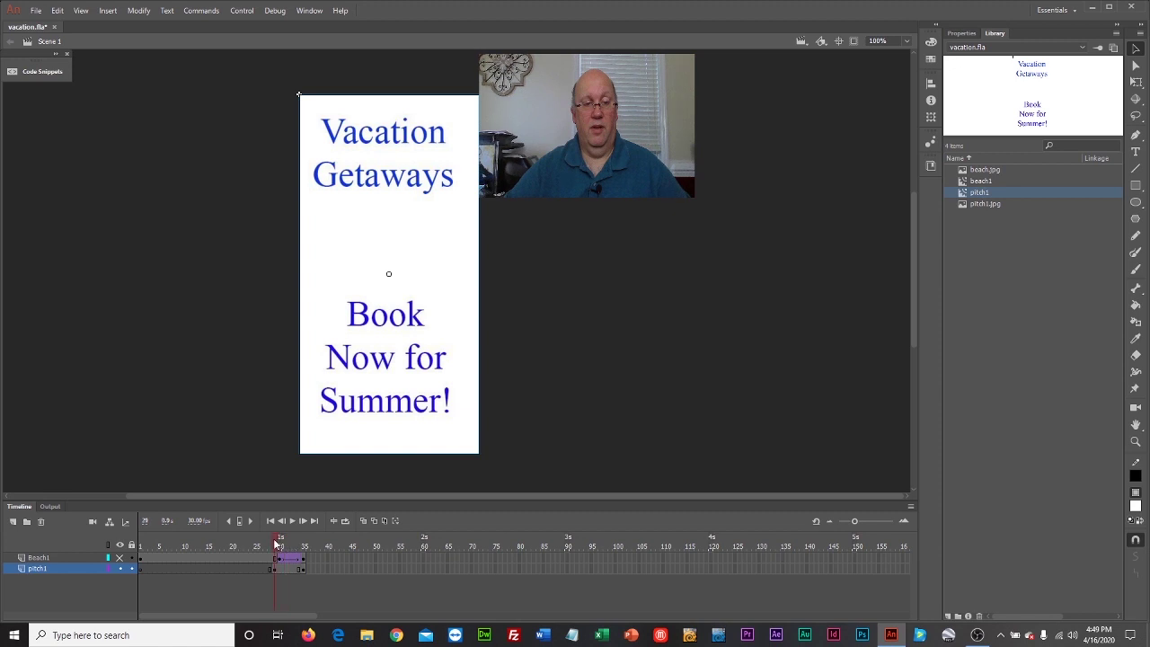
{"action": "left_click", "coordinate": [278, 571]}
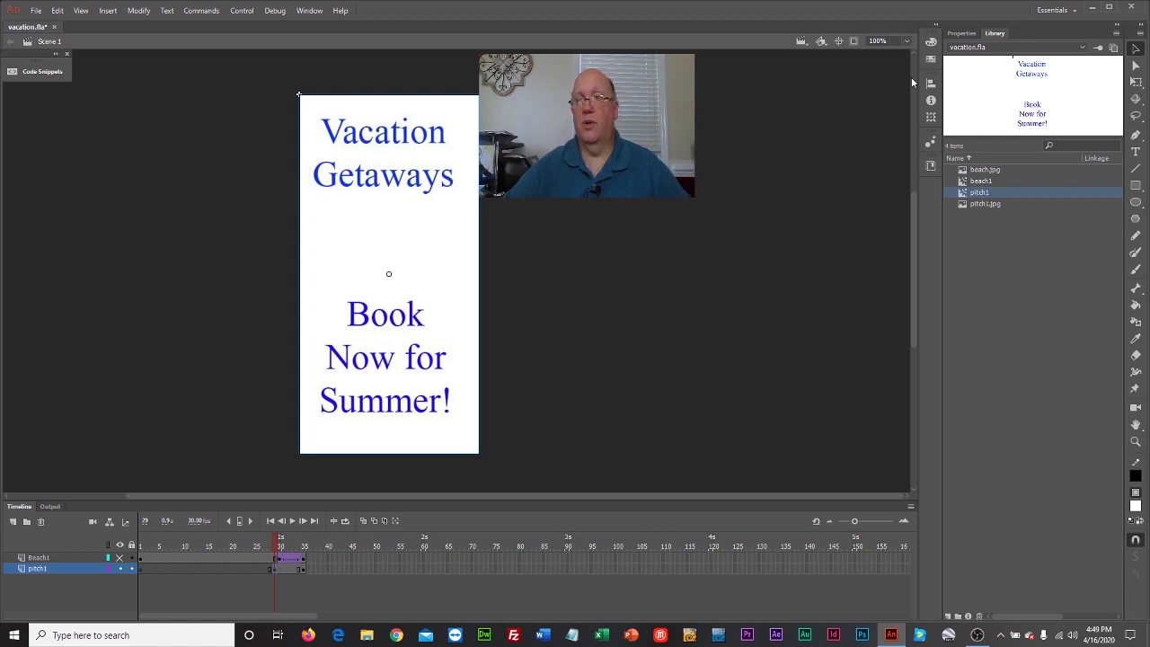
{"action": "left_click", "coordinate": [961, 33]}
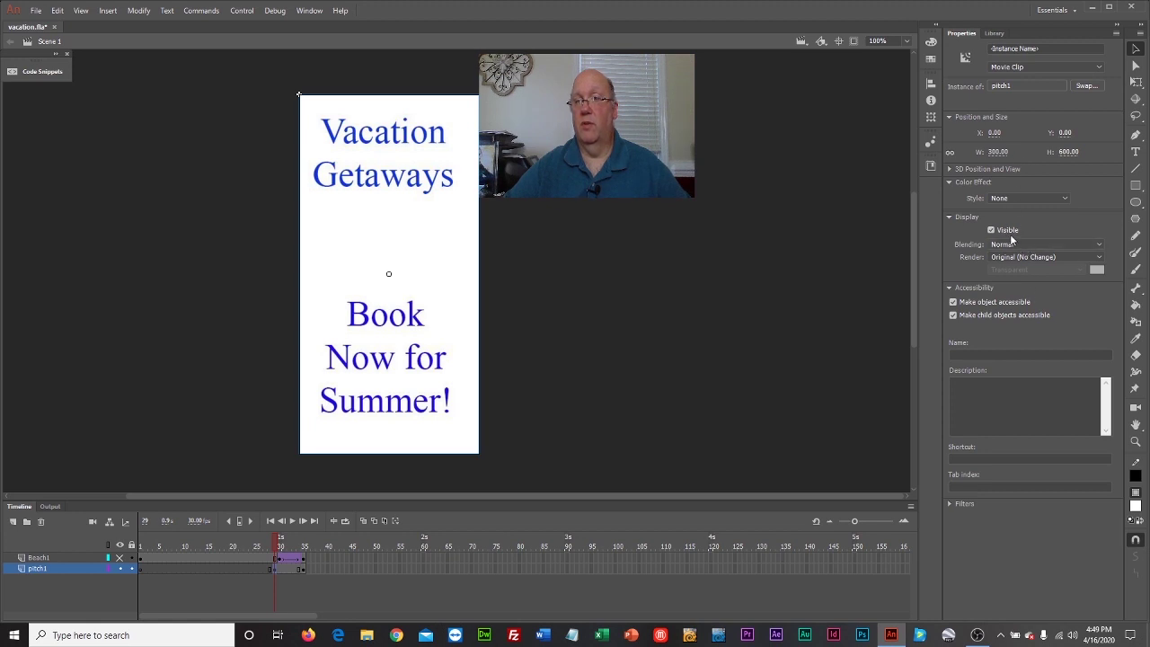
{"action": "left_click", "coordinate": [1013, 199]}
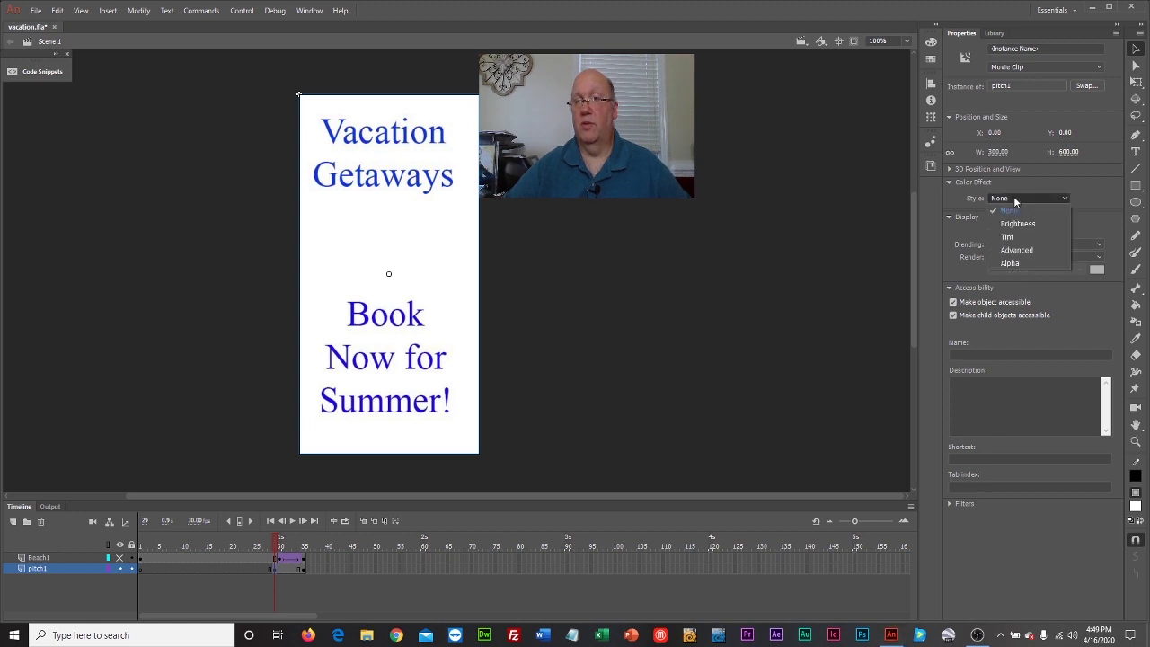
{"action": "left_click", "coordinate": [1012, 264]}
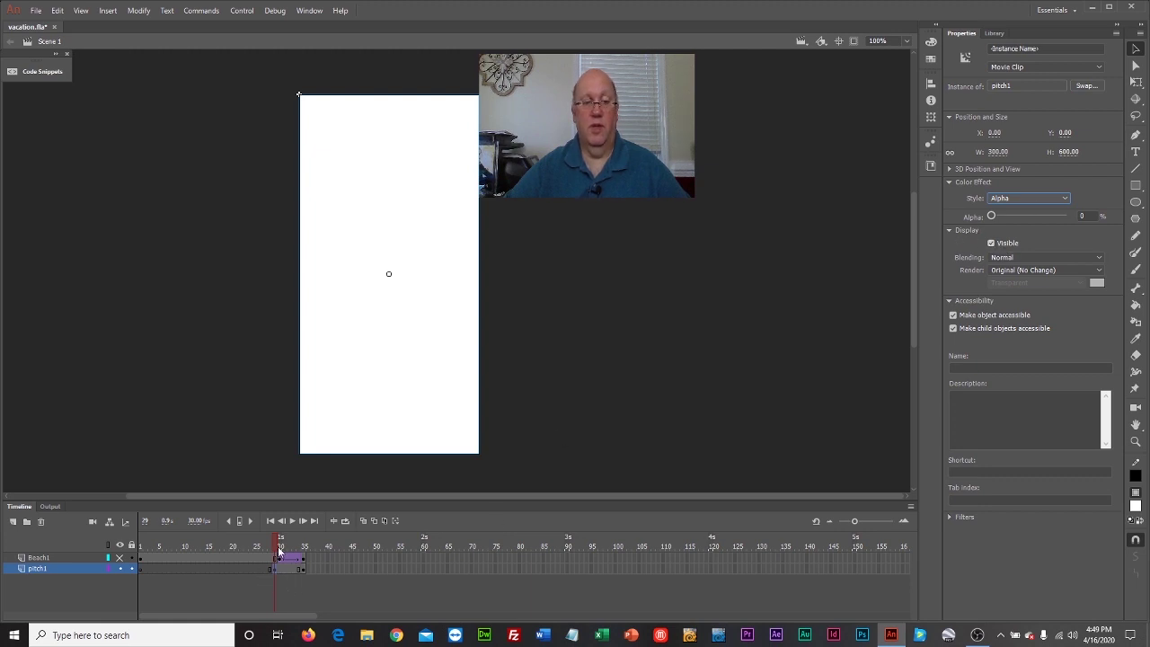
Create a classic tween between frames 29 and 35 of the pitch1 layer and make the Beach1 layer visible again.
{"action": "left_click_drag", "start_coordinate": [278, 546], "coordinate": [303, 553]}
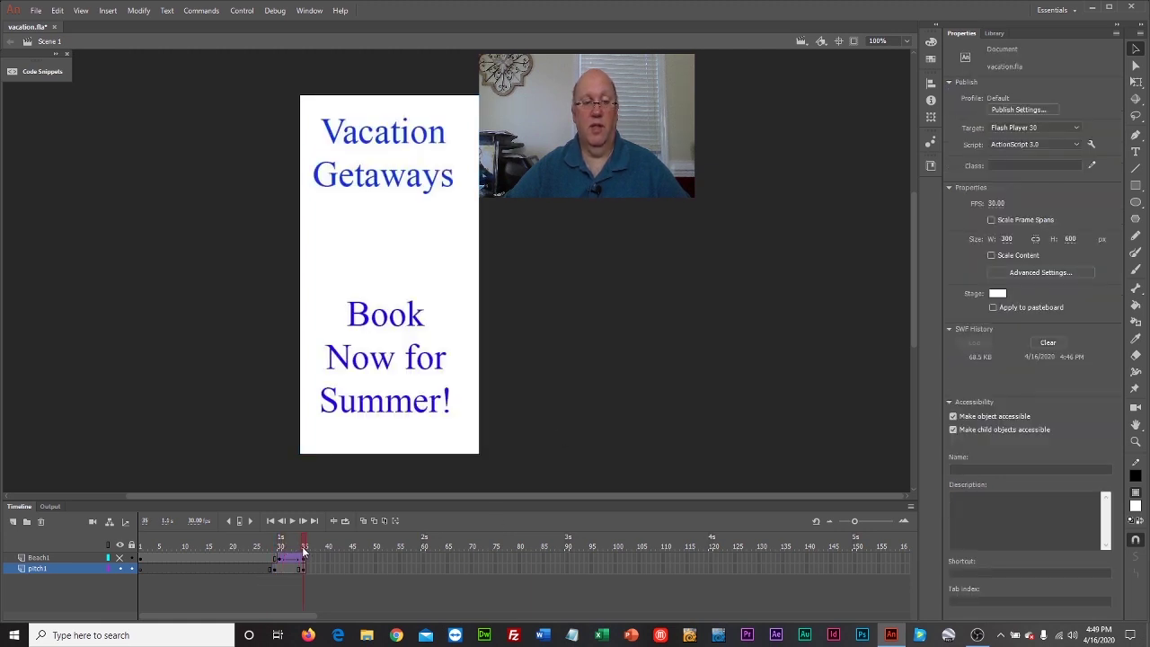
{"action": "right_click", "coordinate": [285, 570]}
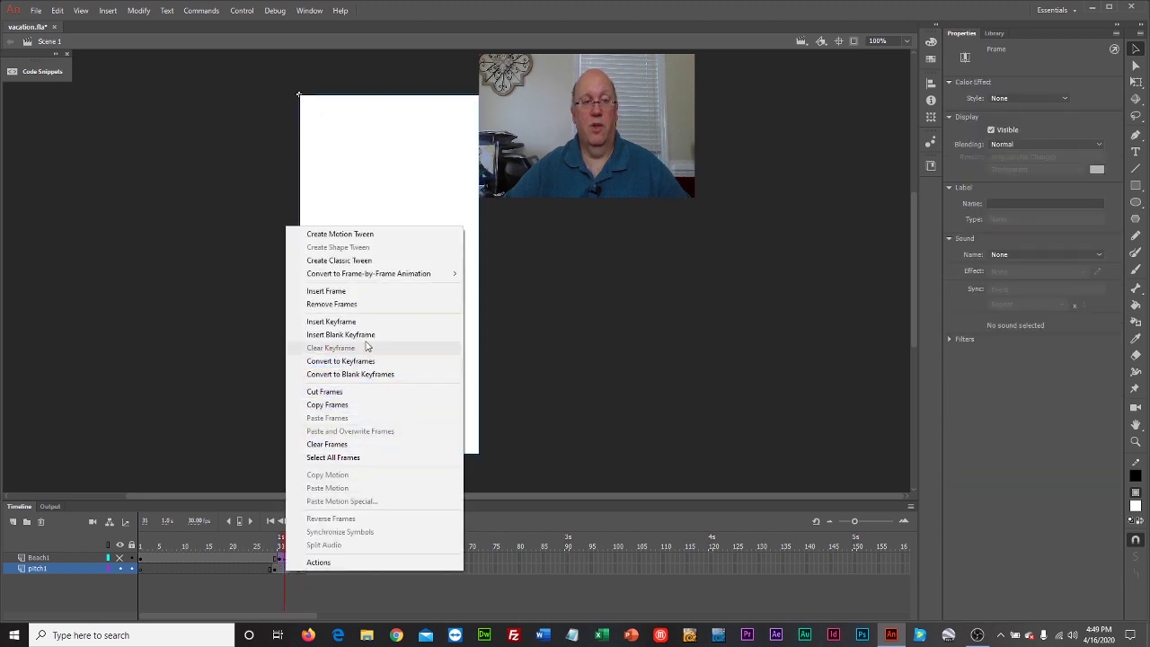
{"action": "left_click", "coordinate": [373, 264]}
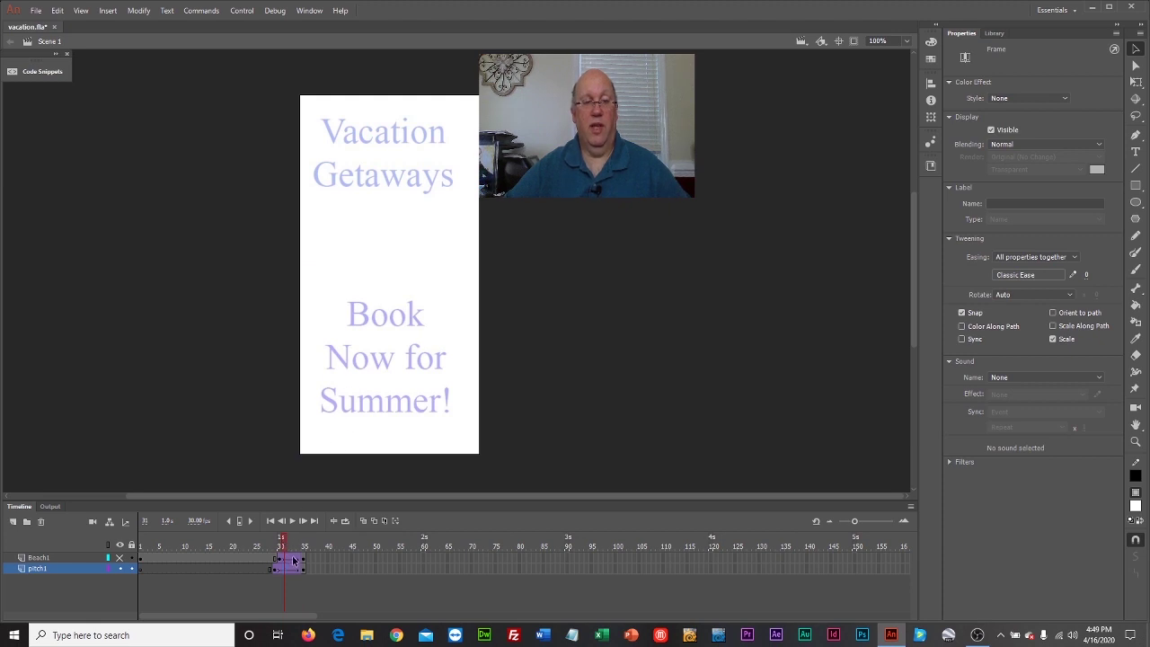
{"action": "mouse_move", "coordinate": [283, 541]}
{"action": "left_mouse_down"}
{"action": "mouse_move", "coordinate": [260, 542]}
{"action": "mouse_move", "coordinate": [302, 545]}
{"action": "mouse_move", "coordinate": [277, 548]}
{"action": "mouse_move", "coordinate": [293, 549]}
{"action": "left_mouse_up"}
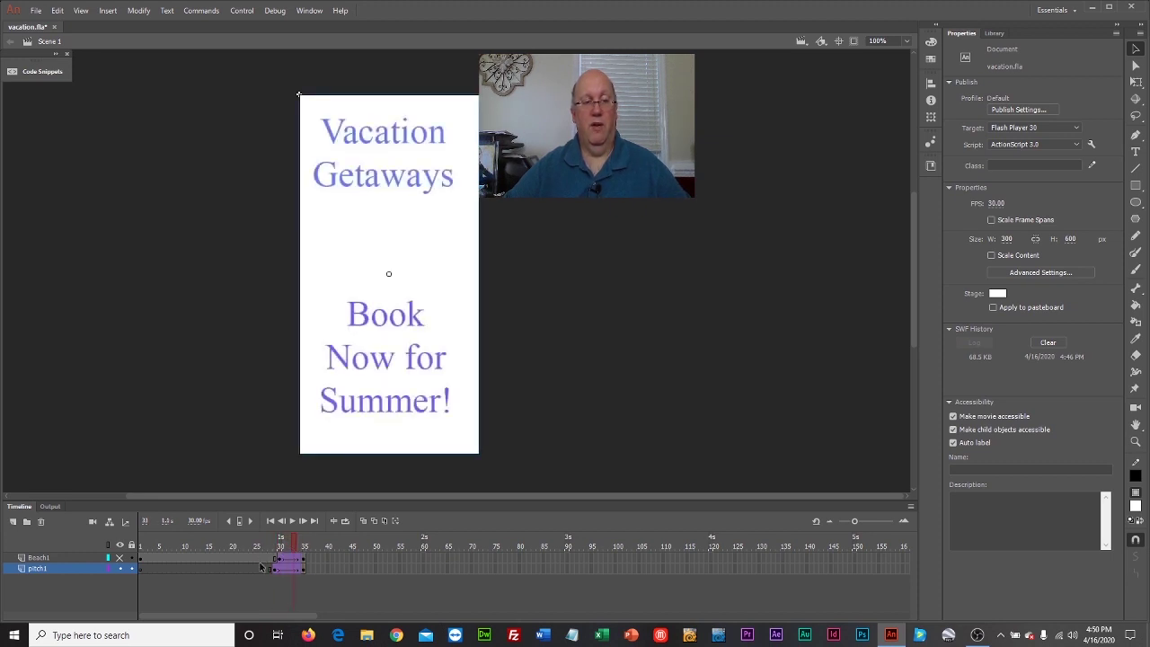
{"action": "left_click", "coordinate": [120, 557]}
{"action": "mouse_move", "coordinate": [294, 544]}
{"action": "left_mouse_down"}
{"action": "mouse_move", "coordinate": [262, 547]}
{"action": "mouse_move", "coordinate": [306, 553]}
{"action": "left_mouse_up"}
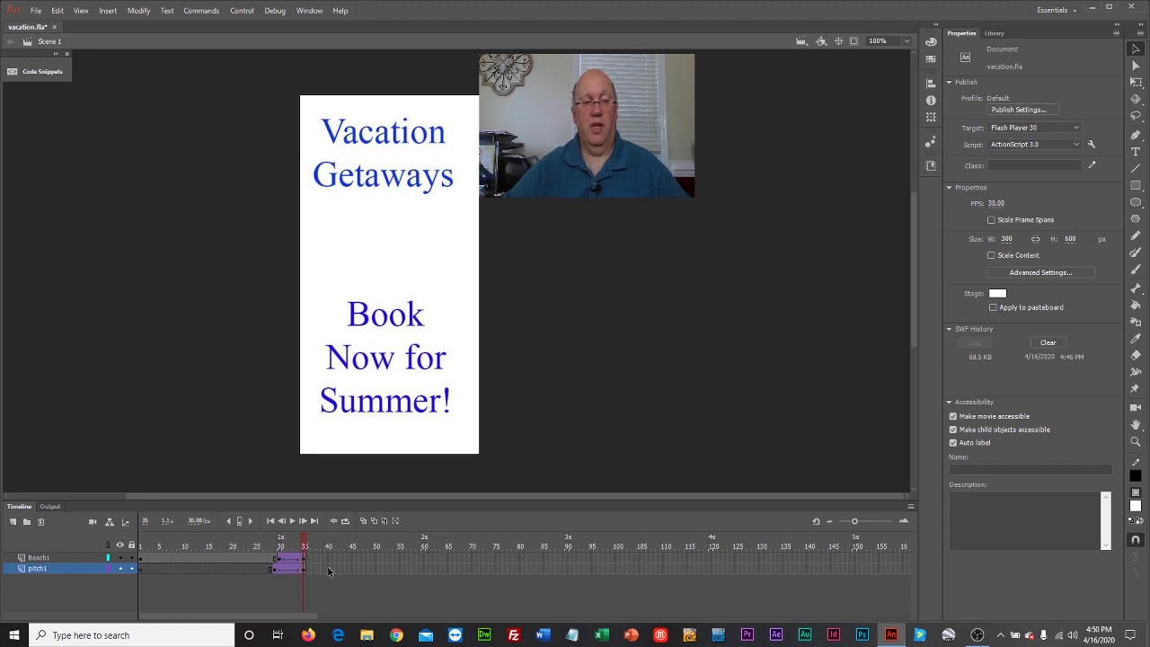
Insert keyframes at frames 60 and 65 of the pitch1 layer.
{"action": "right_click", "coordinate": [424, 568]}
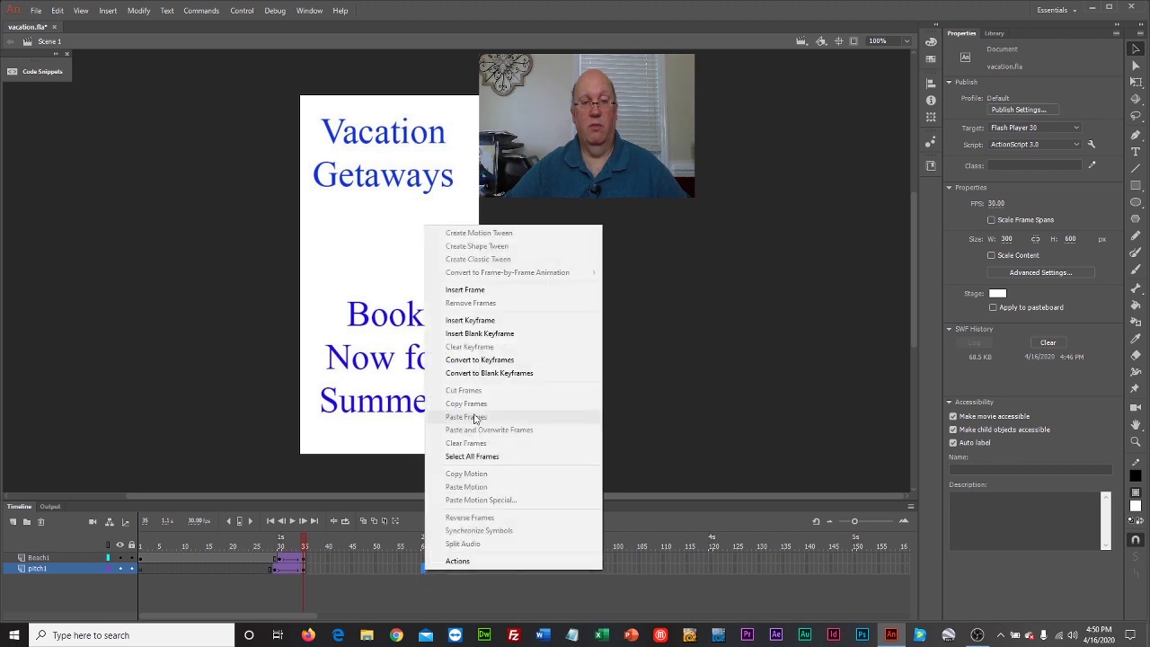
{"action": "left_click", "coordinate": [476, 333]}
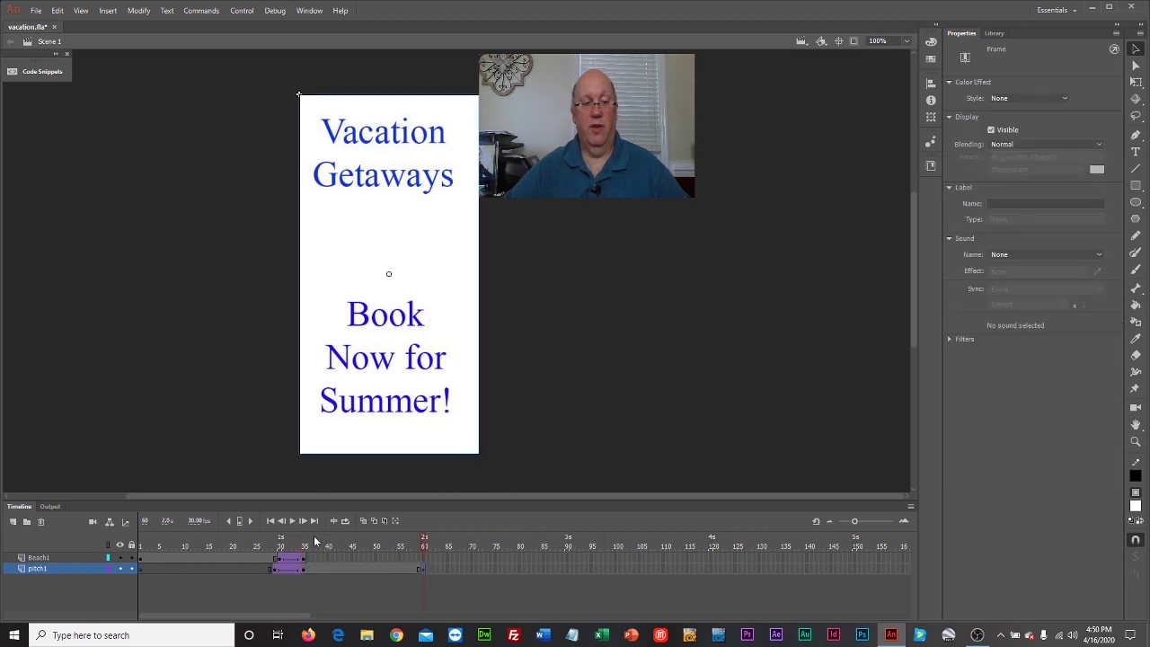
{"action": "left_click_drag", "start_coordinate": [351, 540], "coordinate": [424, 548]}
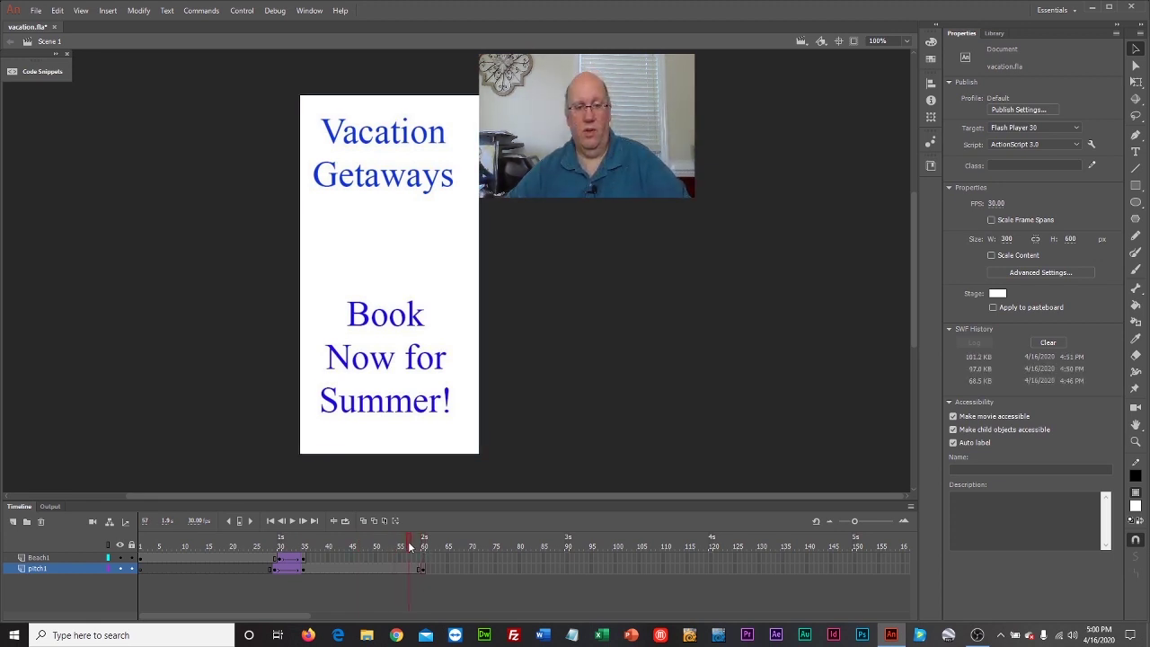
{"action": "left_click_drag", "start_coordinate": [422, 545], "coordinate": [428, 546]}
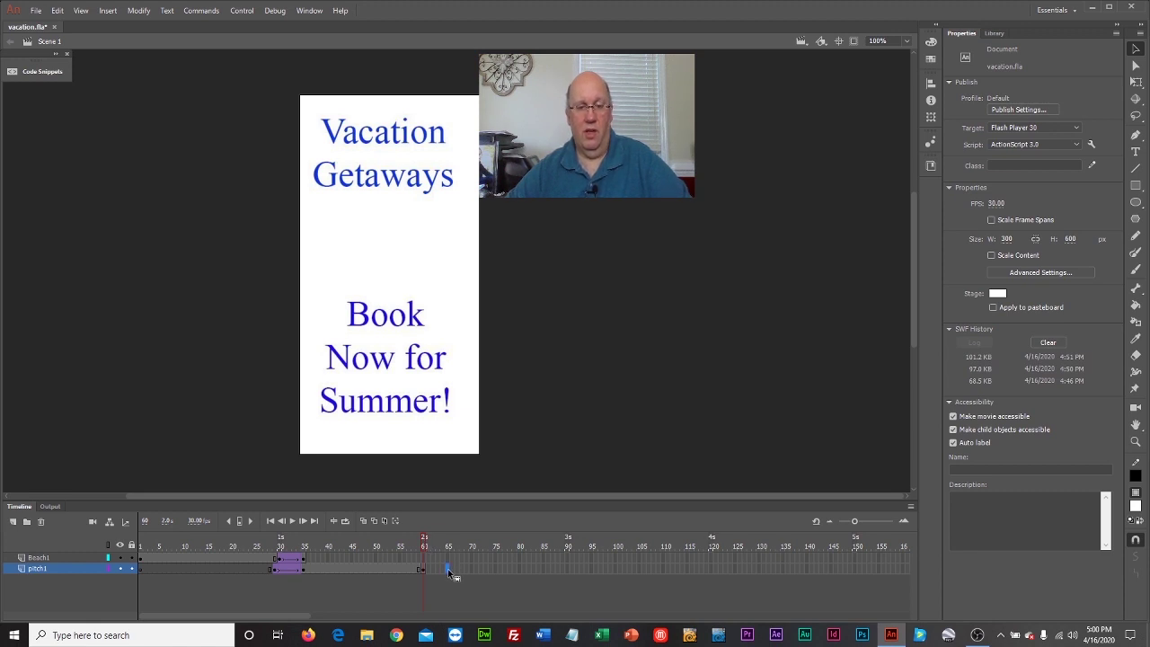
{"action": "right_click", "coordinate": [447, 568]}
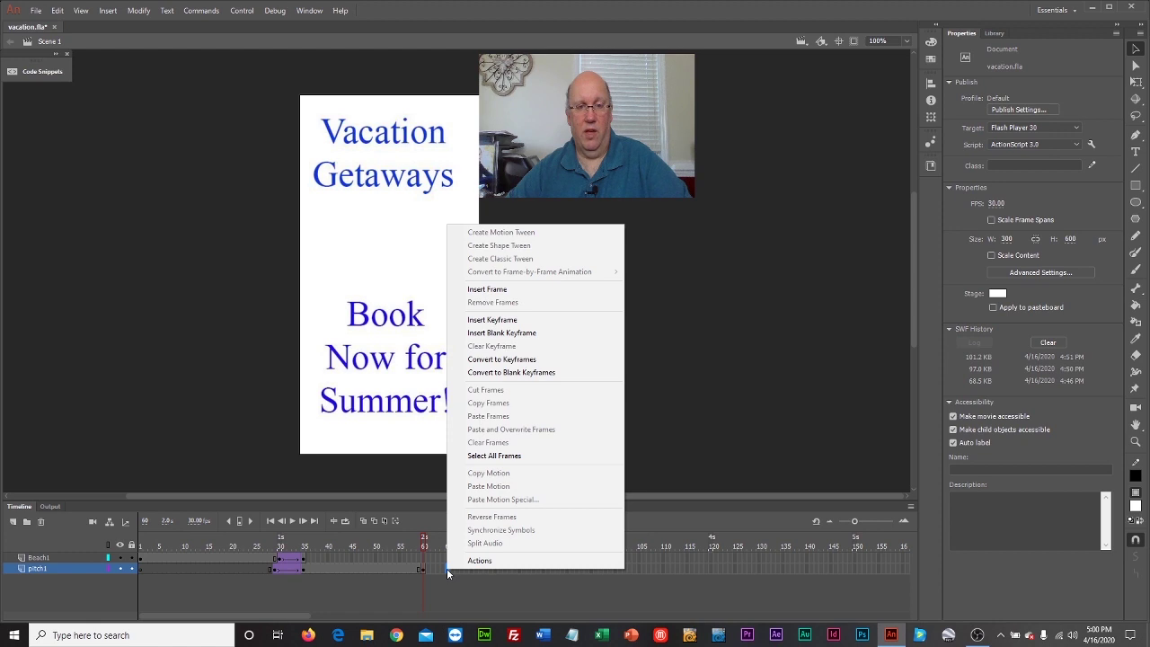
{"action": "left_click", "coordinate": [505, 320]}
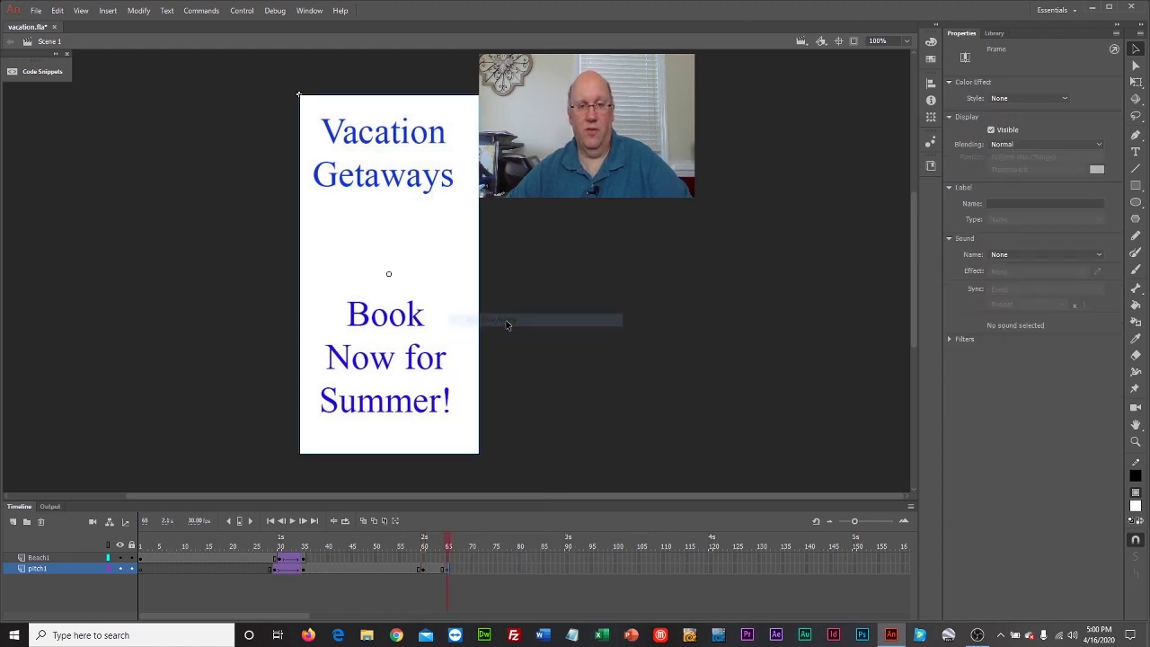
Fade out the pitch1 movie clip with Alpha 0% at frame 65 and a classic tween between frames 60 and 65.
{"action": "left_click", "coordinate": [414, 415]}
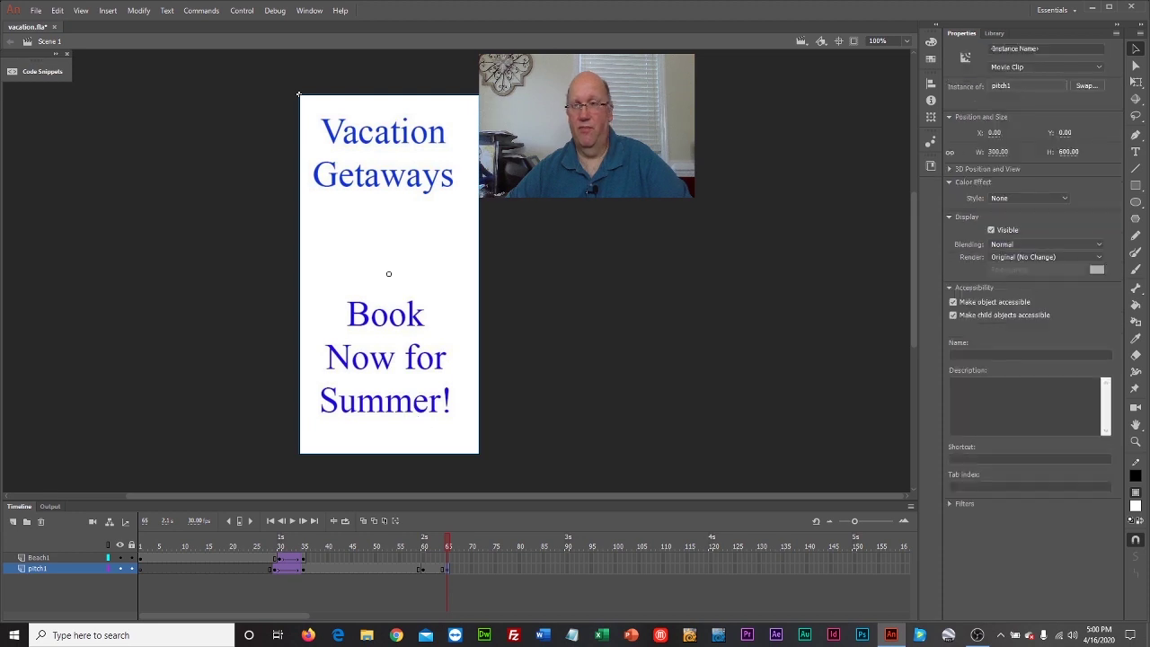
{"action": "left_click", "coordinate": [1026, 197]}
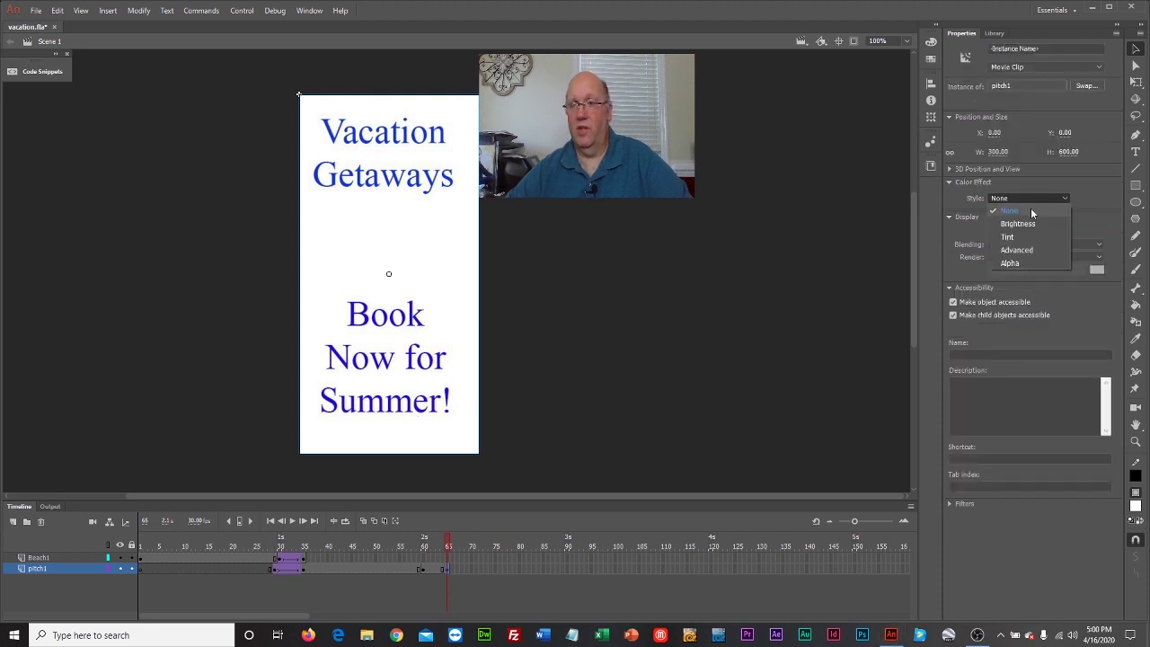
{"action": "left_click", "coordinate": [1037, 259]}
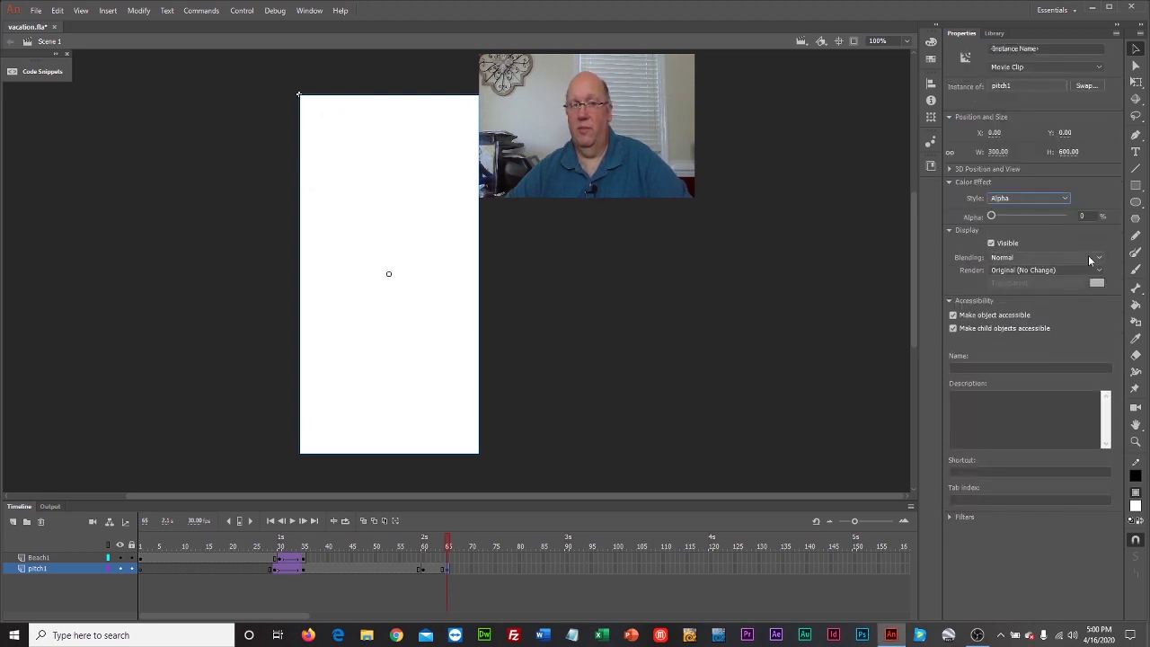
{"action": "right_click", "coordinate": [434, 572]}
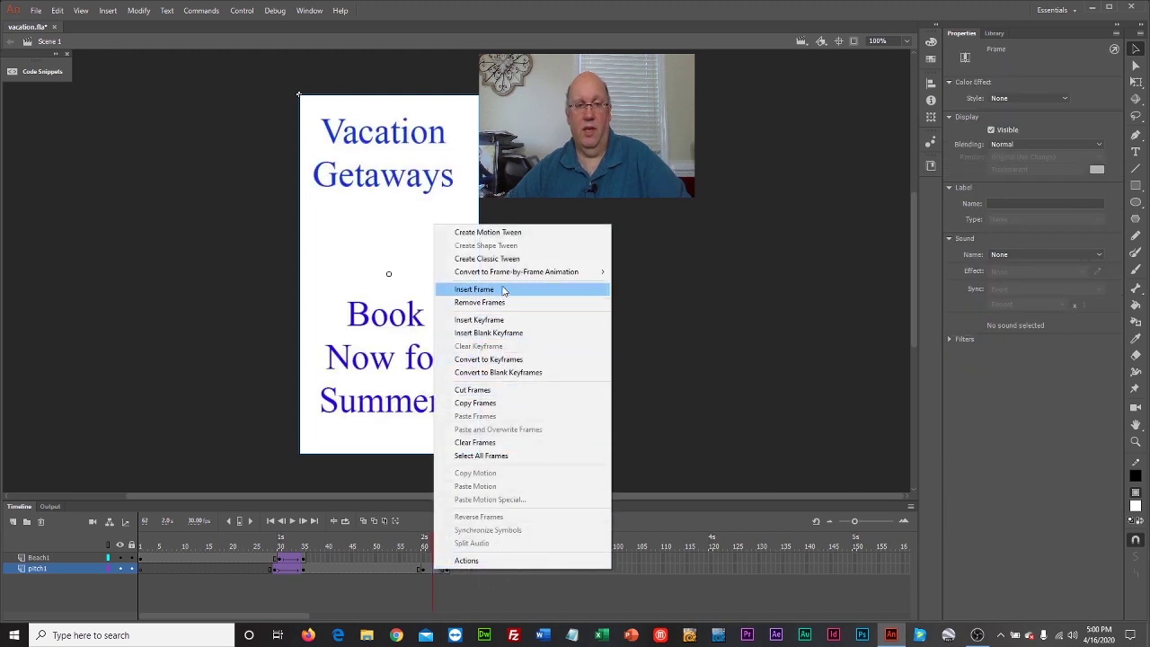
{"action": "left_click", "coordinate": [509, 259]}
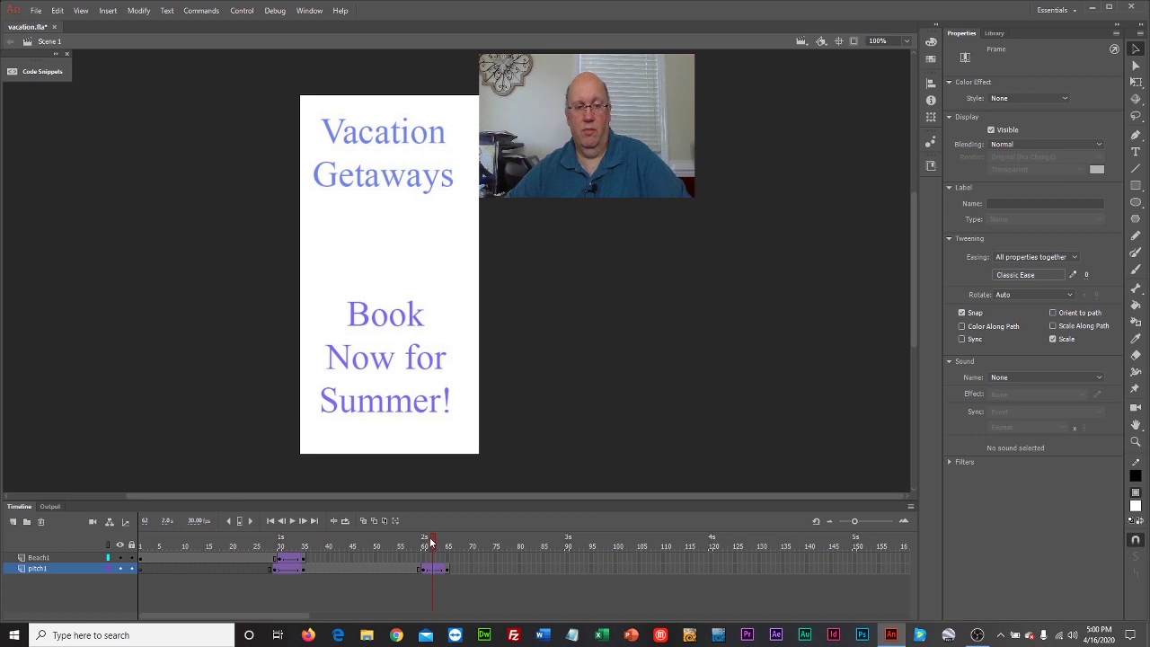
{"action": "mouse_move", "coordinate": [430, 541]}
{"action": "left_mouse_down"}
{"action": "mouse_move", "coordinate": [410, 542]}
{"action": "mouse_move", "coordinate": [447, 548]}
{"action": "left_mouse_up"}
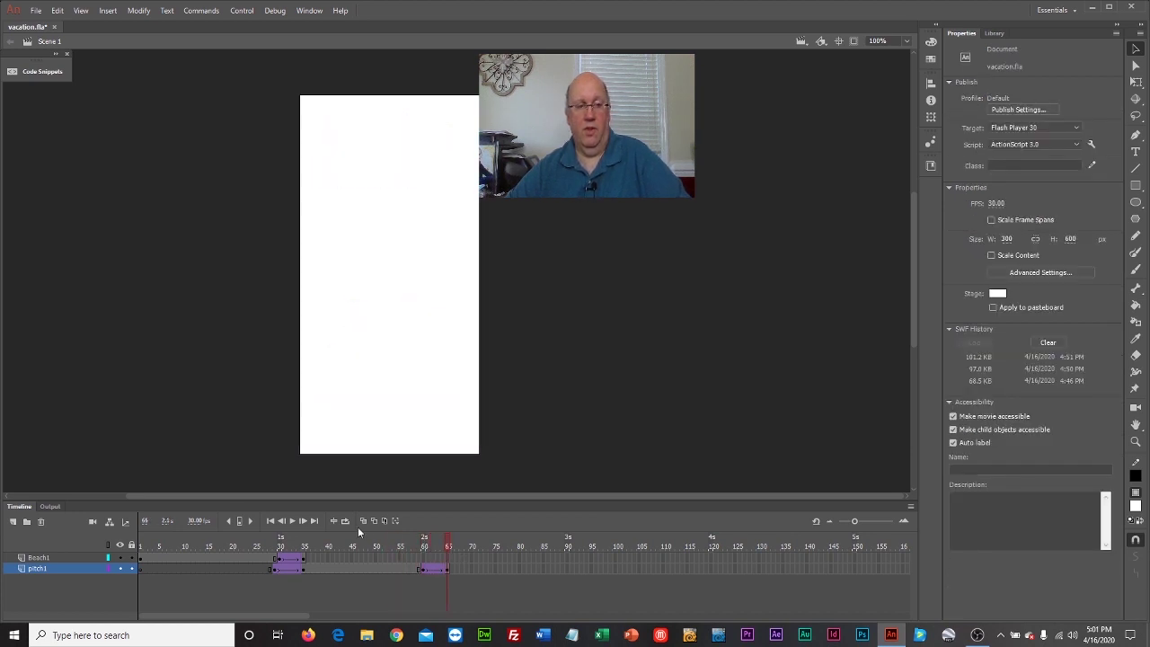
Add a new layer above pitch1 and name it Beach2.
{"action": "left_click", "coordinate": [13, 523]}
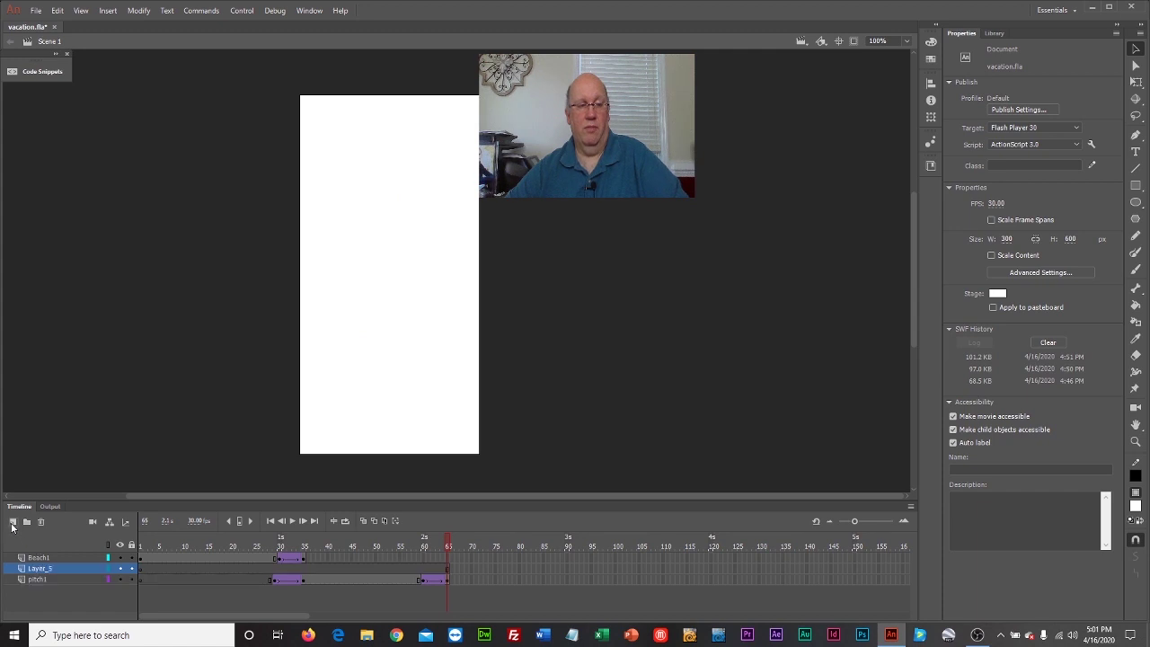
{"action": "double_click", "coordinate": [41, 570]}
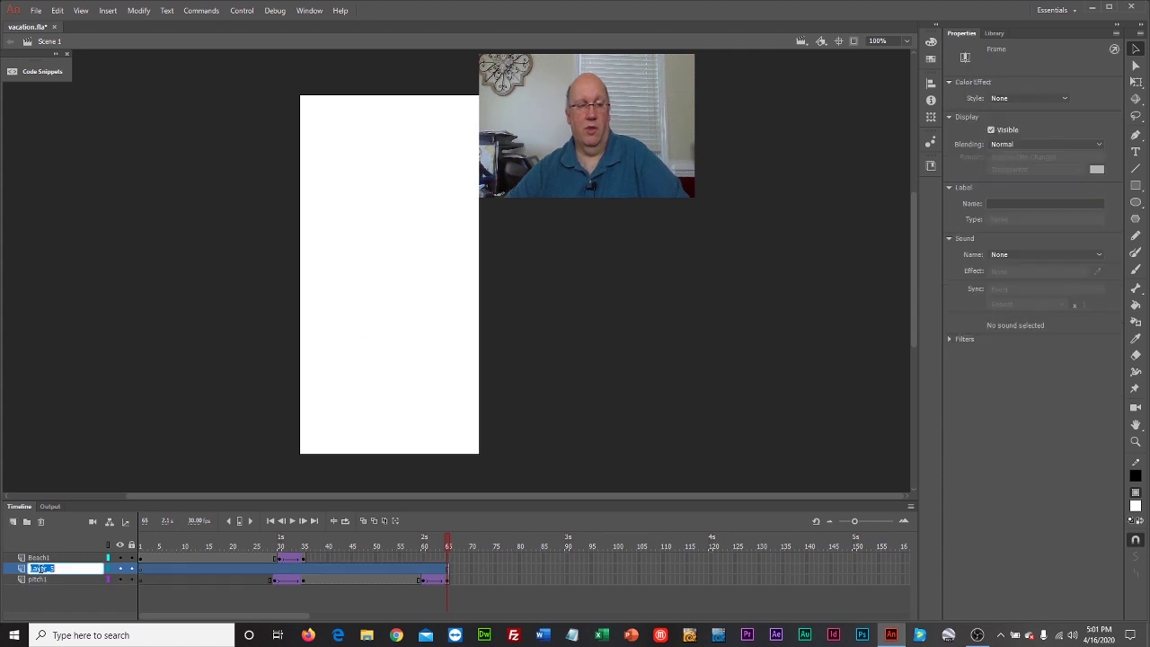
{"action": "type", "text": "B"}
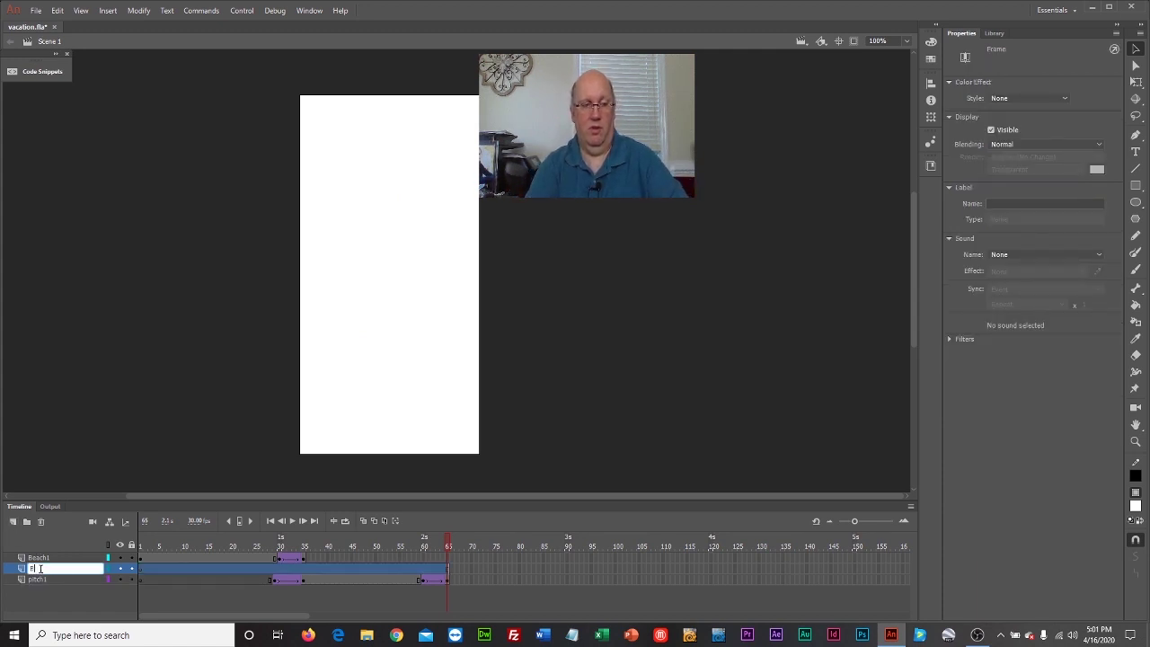
{"action": "type", "text": "each2"}
{"action": "key", "text": "Return"}
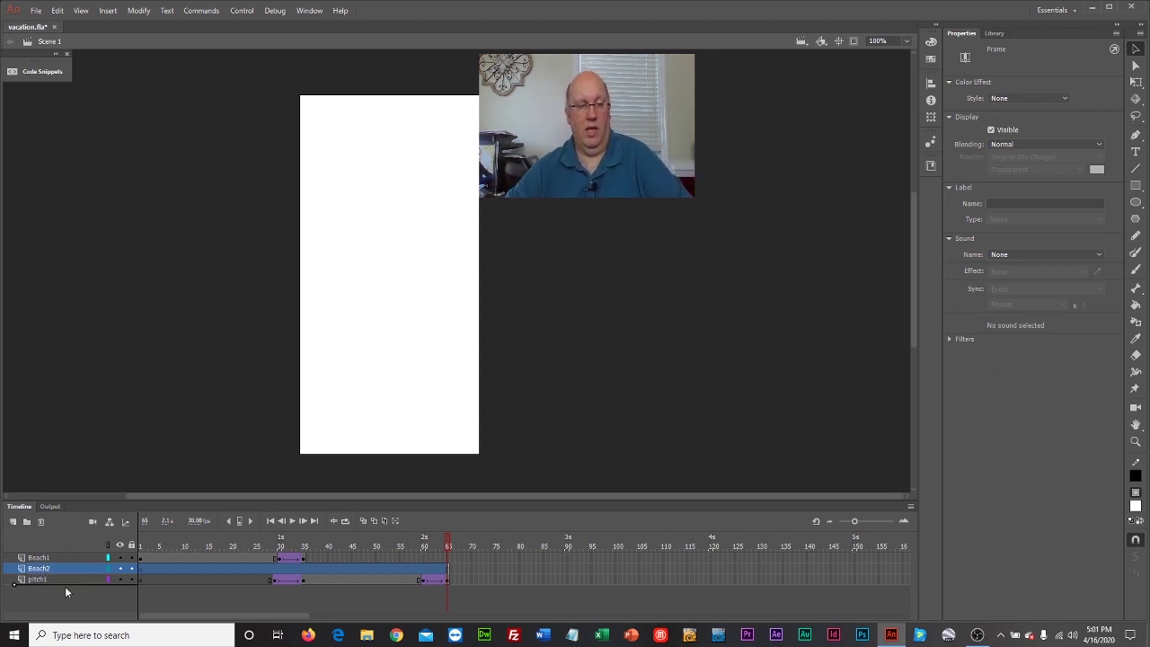
Move the Beach2 layer below pitch1 and insert a blank keyframe at its frame 60.
{"action": "left_click_drag", "start_coordinate": [65, 586], "coordinate": [65, 589]}
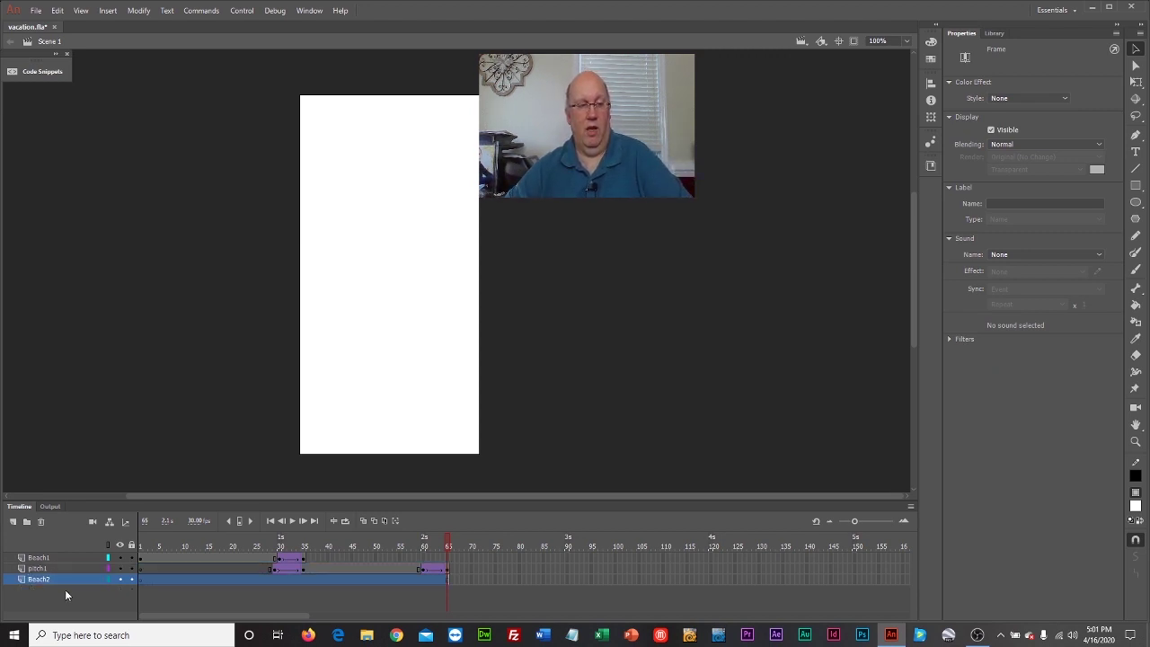
{"action": "left_click", "coordinate": [422, 579]}
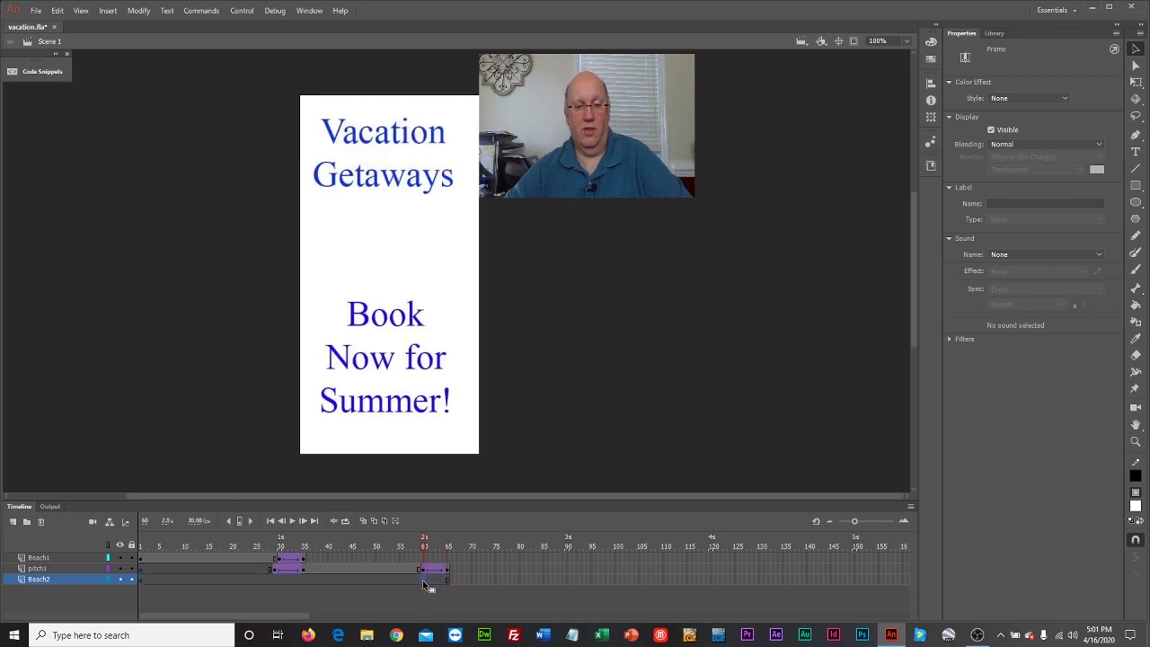
{"action": "right_click", "coordinate": [424, 579]}
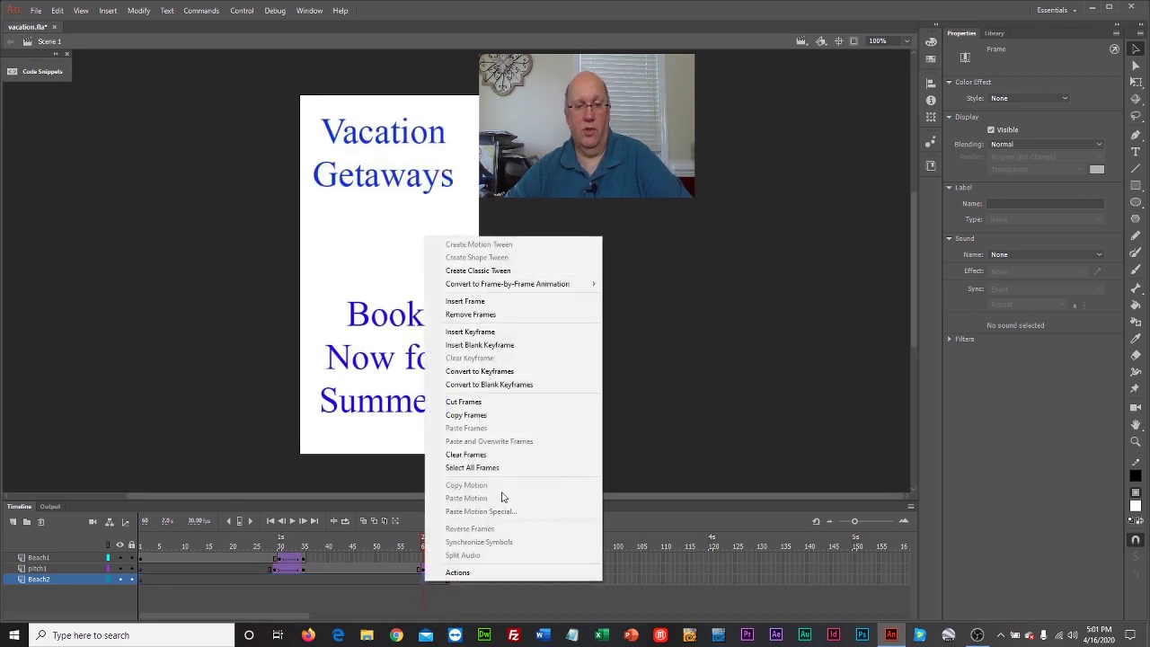
{"action": "left_click", "coordinate": [498, 345]}
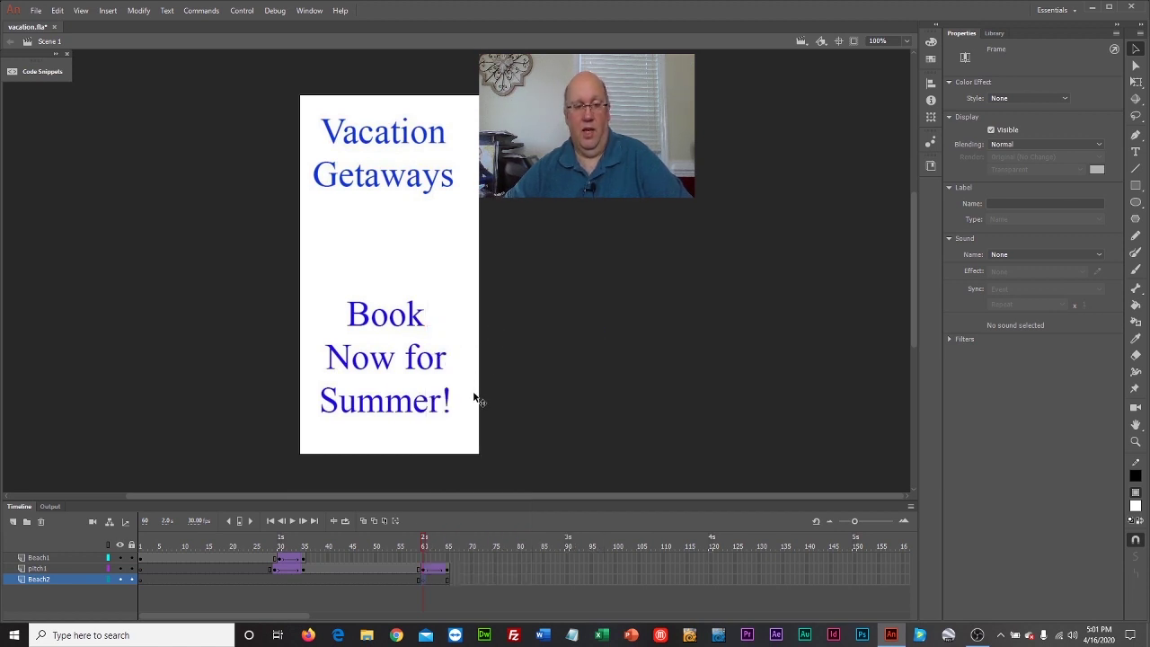
Hide and lock the Beach1 and pitch1 layers, then import beach2.jpg onto the Beach2 layer, aligned with the stage at X 0, Y 0.
{"action": "left_click", "coordinate": [121, 569]}
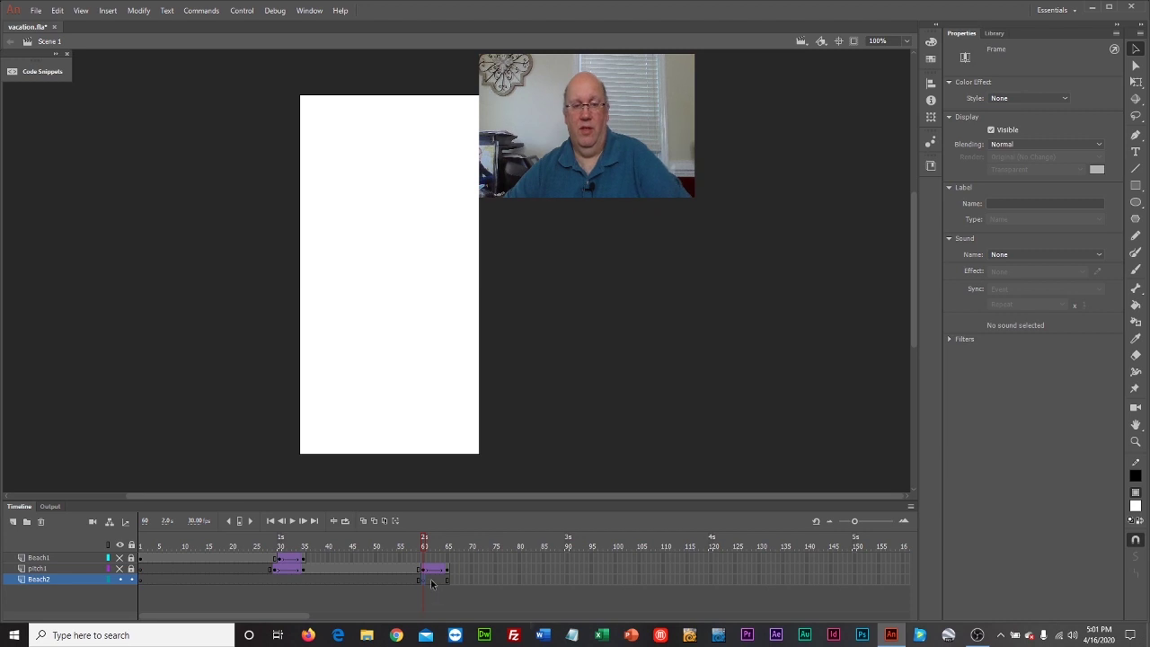
{"action": "left_click", "coordinate": [36, 11]}
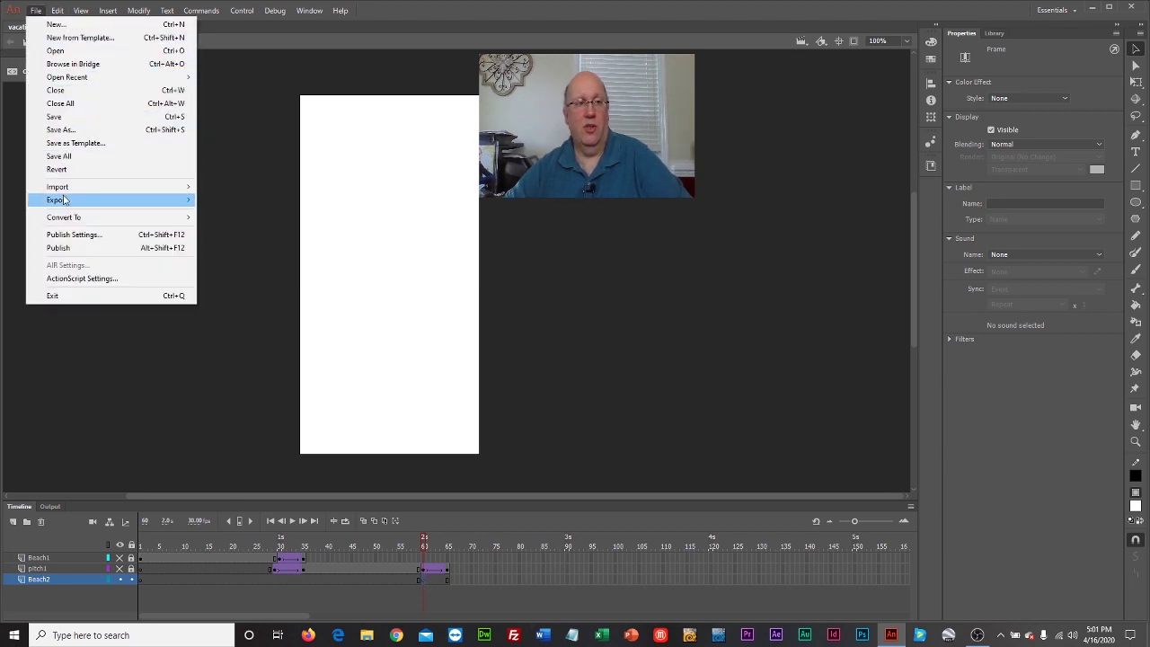
{"action": "mouse_move", "coordinate": [114, 190]}
{"action": "left_click", "coordinate": [241, 191]}
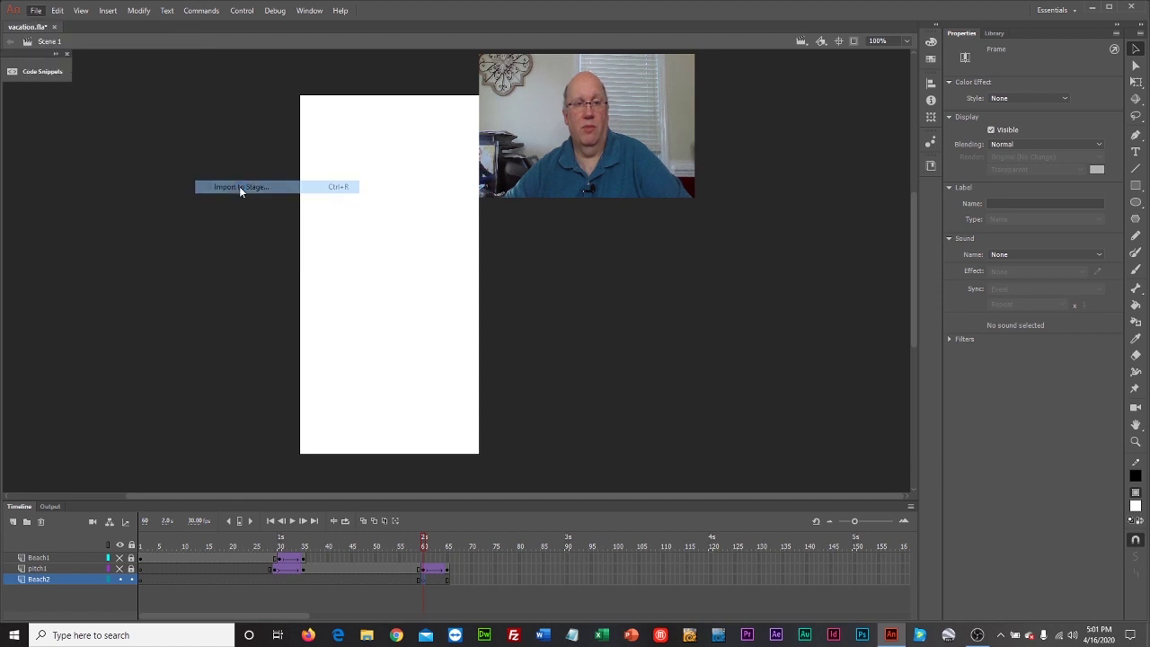
{"action": "left_click", "coordinate": [218, 109]}
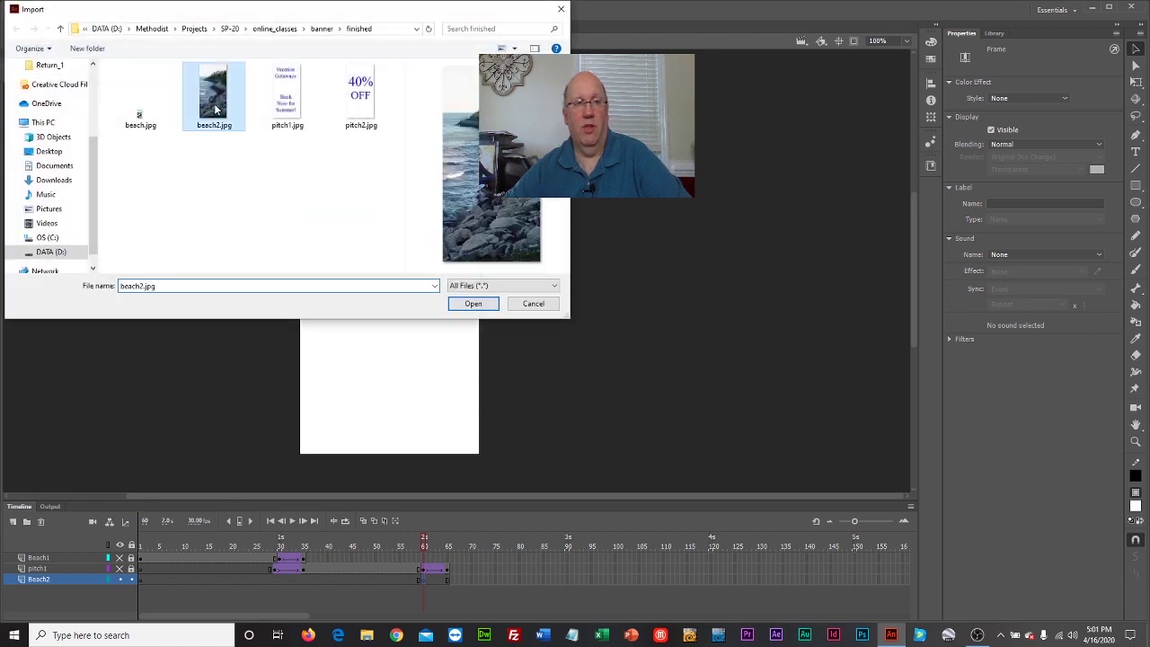
{"action": "left_click", "coordinate": [465, 303]}
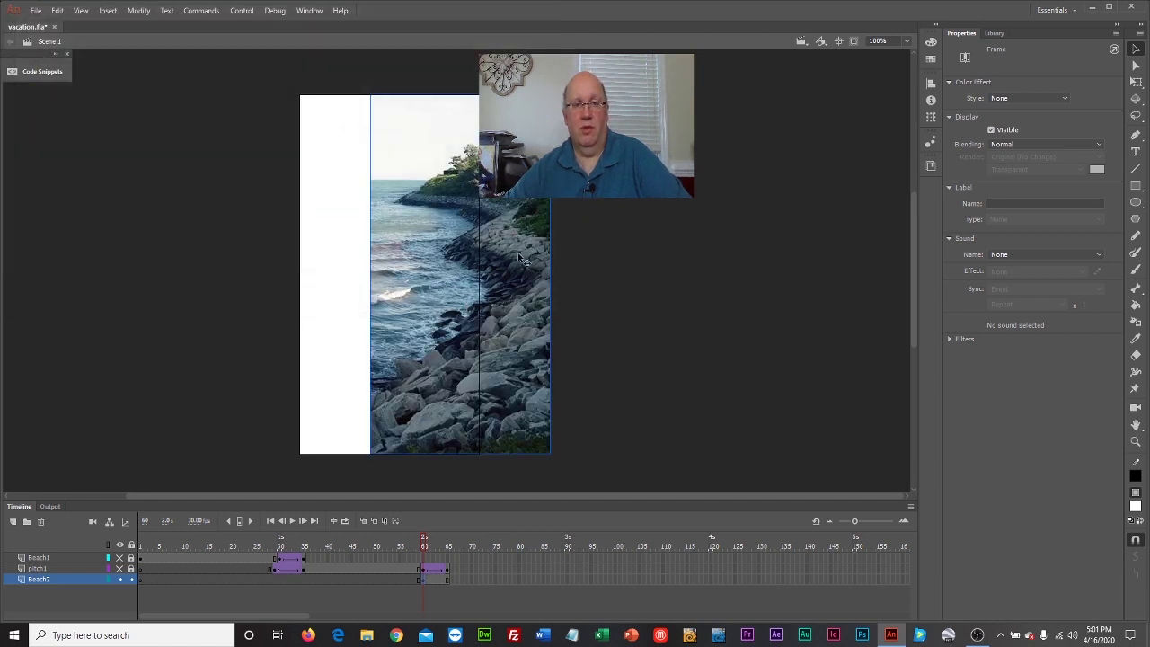
{"action": "left_click_drag", "start_coordinate": [518, 256], "coordinate": [443, 255]}
Convert the beach2.jpg bitmap to a movie clip symbol named Beach2.
{"action": "right_click", "coordinate": [412, 237]}
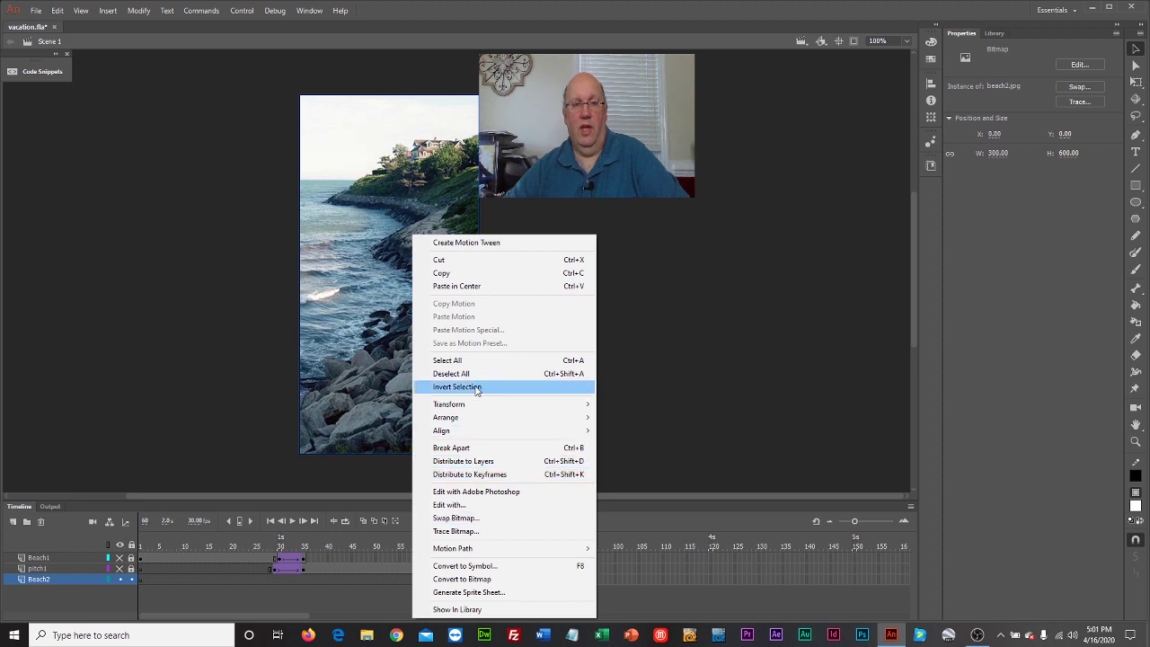
{"action": "left_click", "coordinate": [510, 568]}
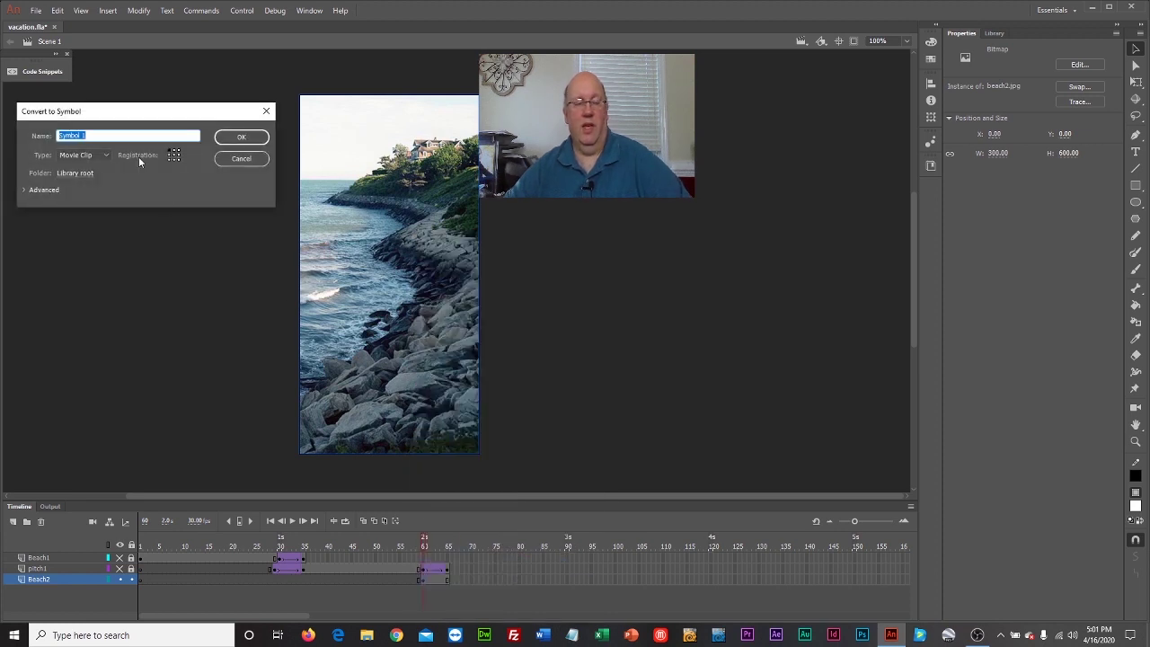
{"action": "type", "text": "Beach2"}
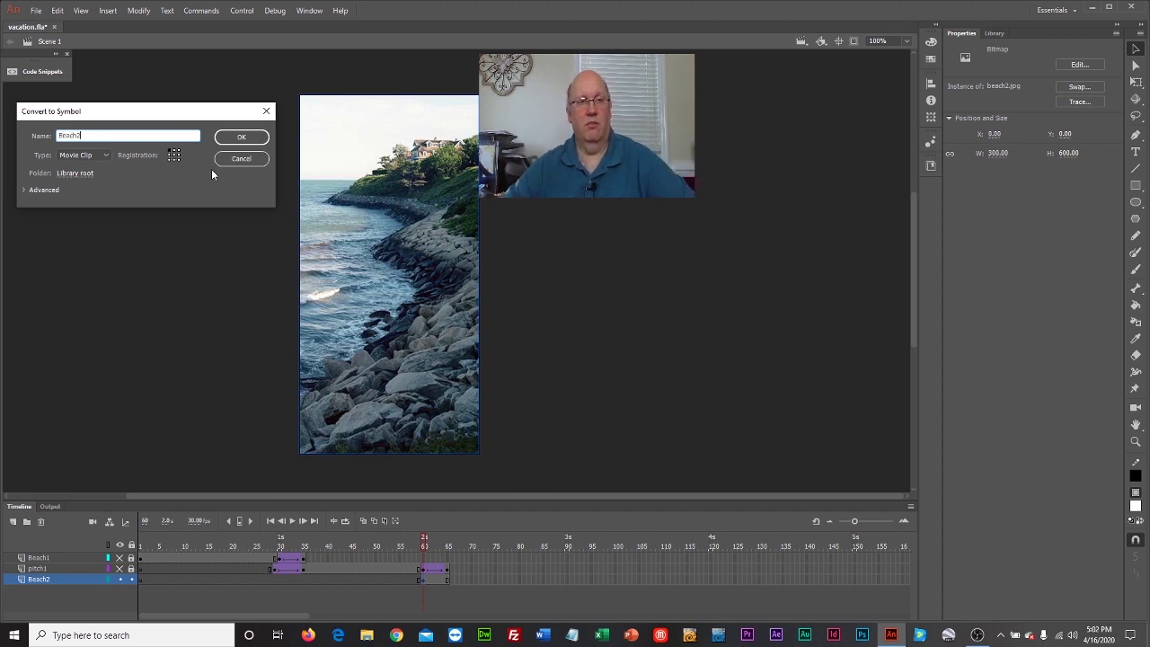
{"action": "left_click", "coordinate": [242, 140]}
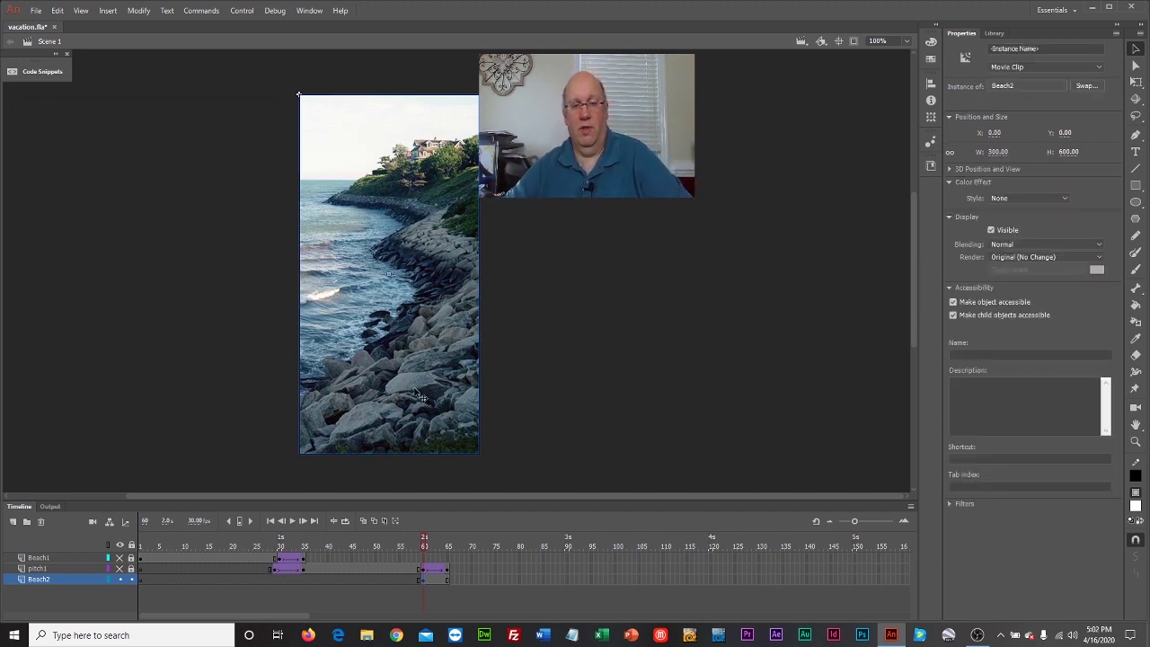
Insert a keyframe at frame 65 of the Beach2 layer and create a classic tween between frames 60 and 65.
{"action": "left_click", "coordinate": [448, 579]}
{"action": "right_click", "coordinate": [448, 581]}
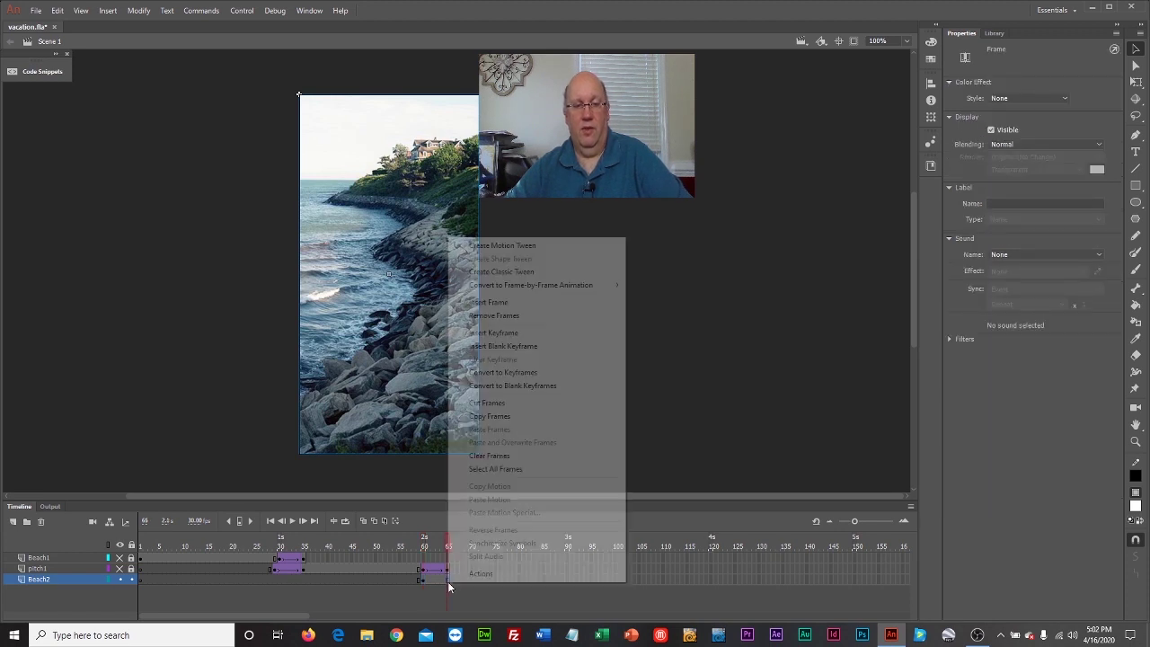
{"action": "left_click", "coordinate": [516, 344]}
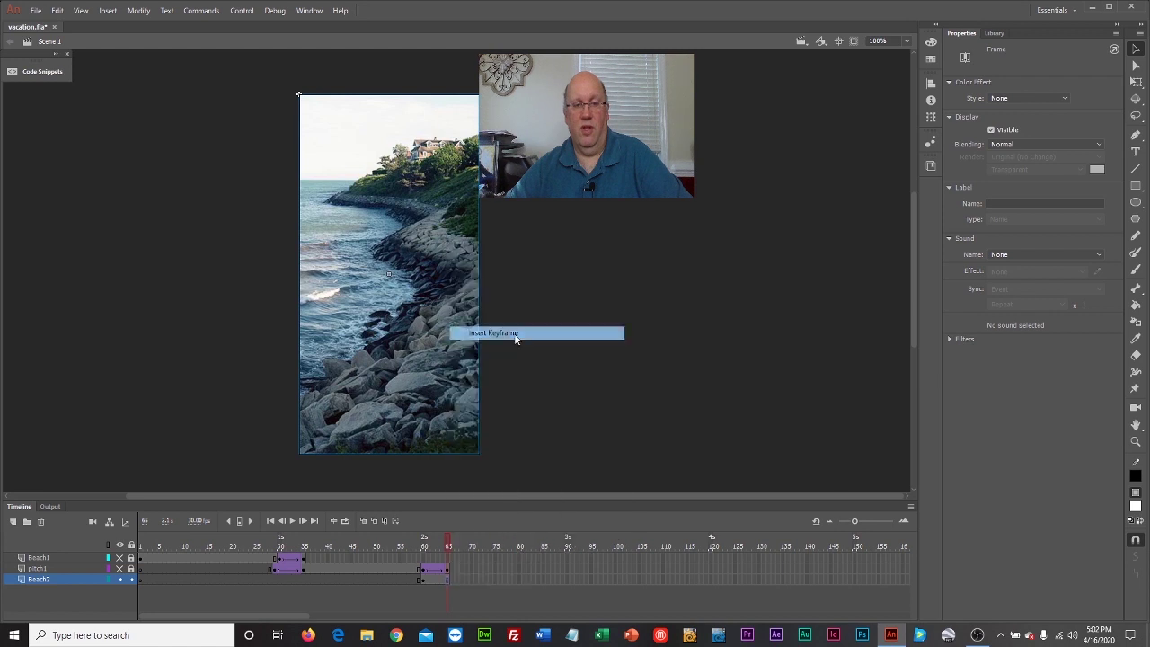
{"action": "right_click", "coordinate": [434, 579]}
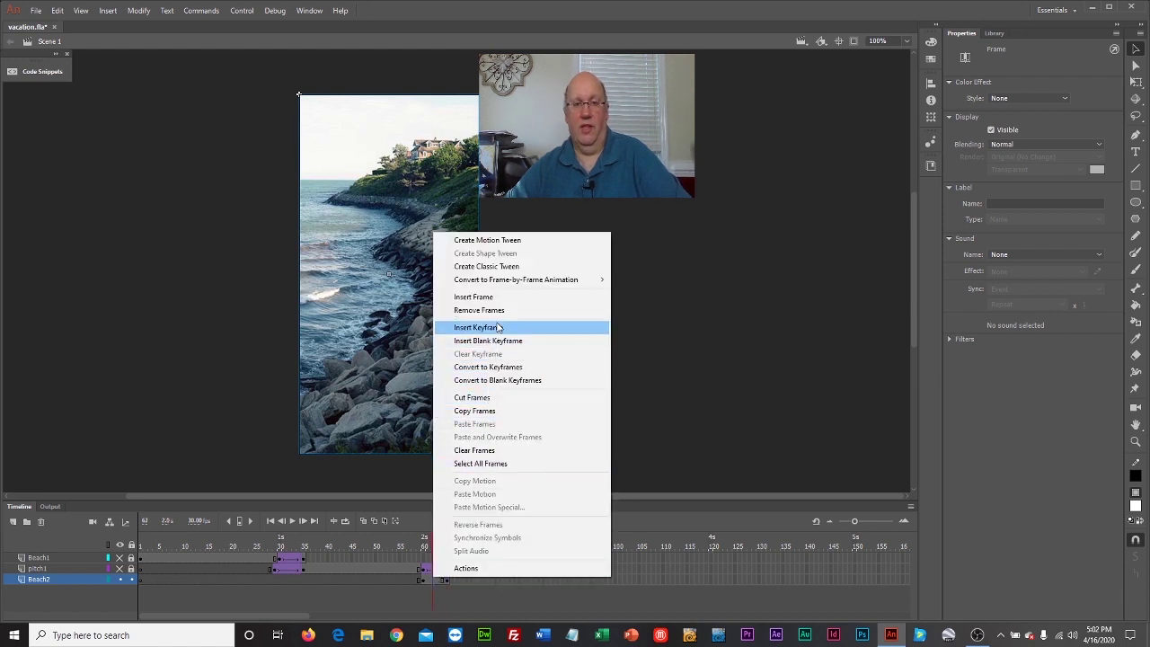
{"action": "left_click", "coordinate": [486, 266]}
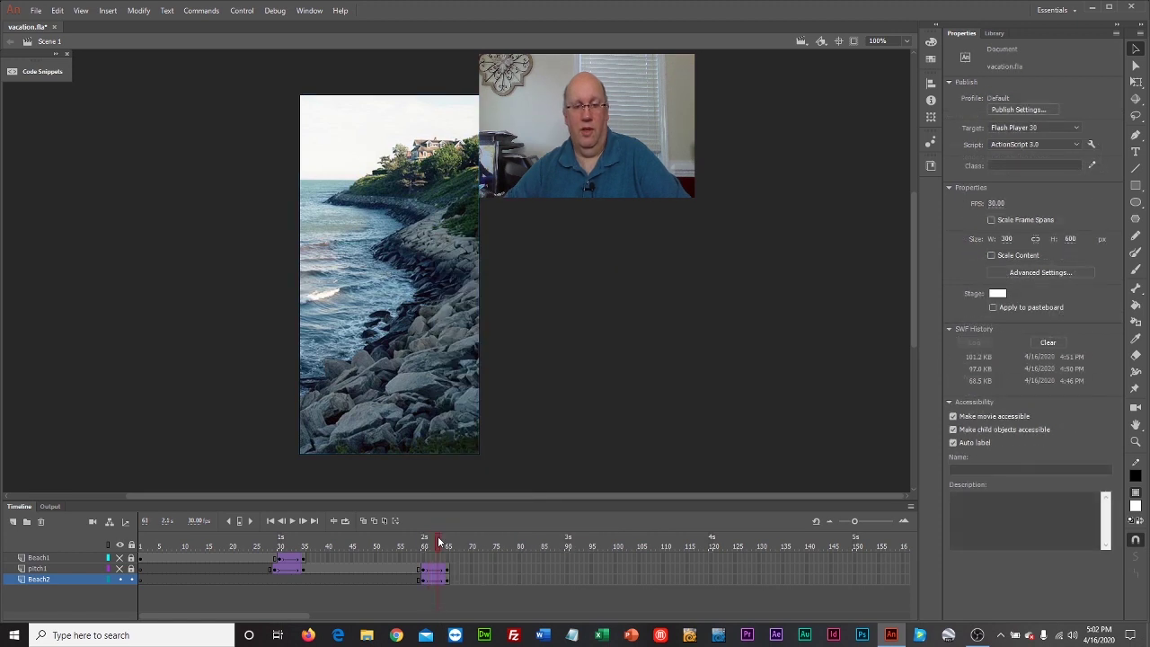
Try setting the Beach2 movie clip's Alpha to 0% at frame 65 and scrub through the tween.
{"action": "left_click", "coordinate": [447, 580]}
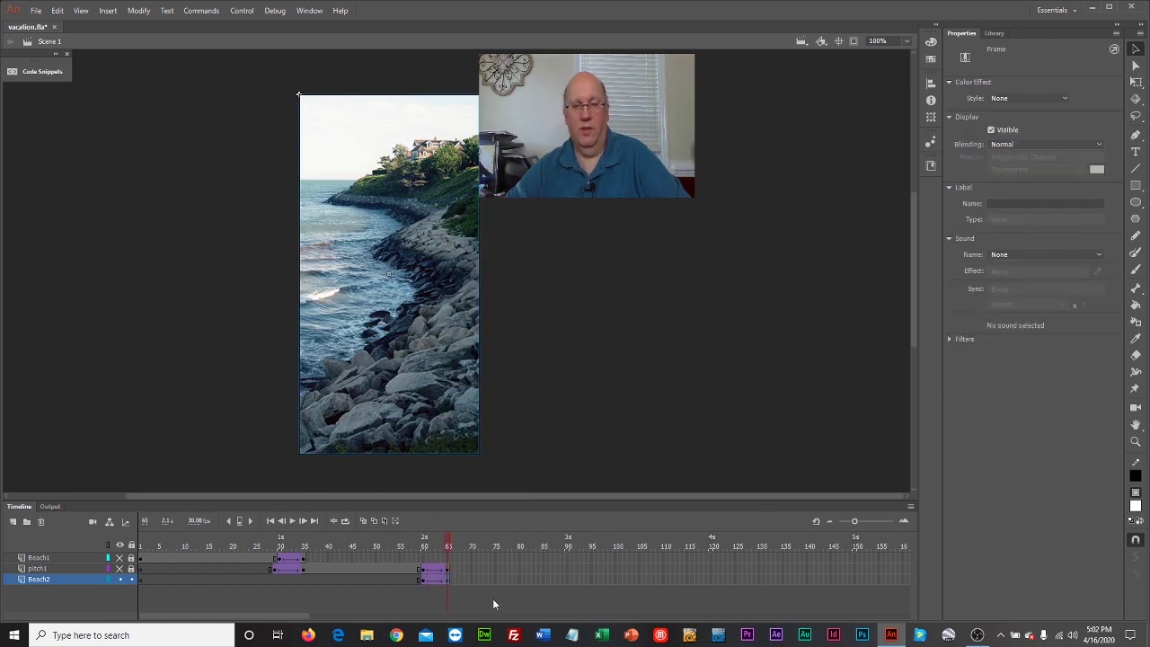
{"action": "left_click", "coordinate": [457, 308]}
{"action": "left_click", "coordinate": [1036, 185]}
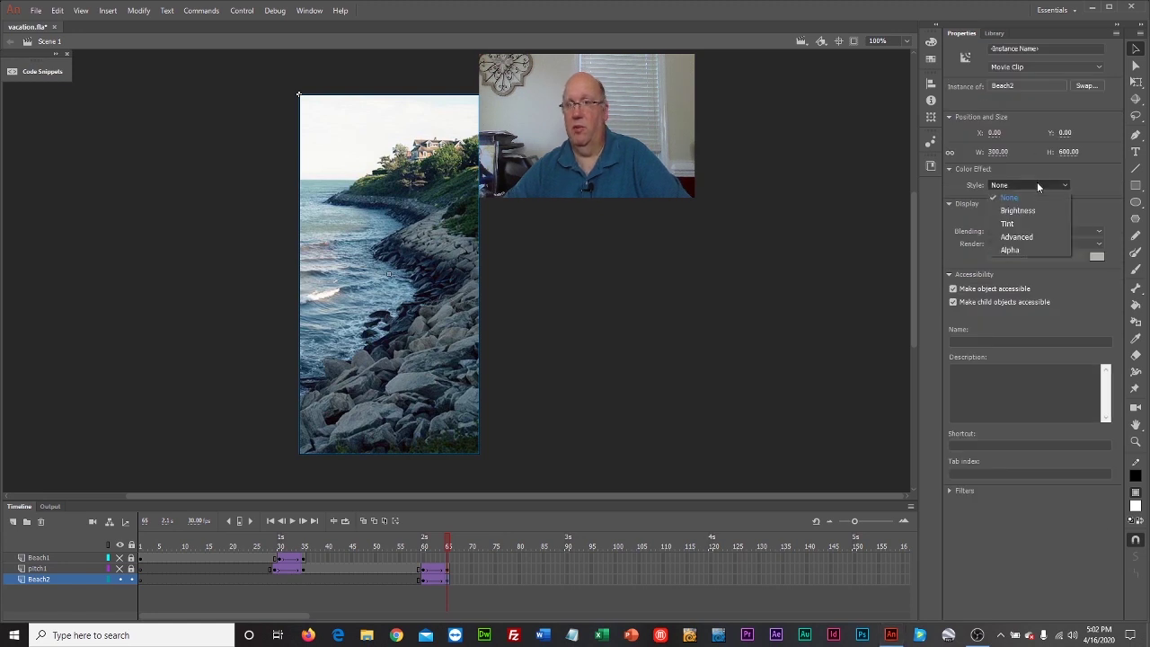
{"action": "left_click", "coordinate": [1034, 251]}
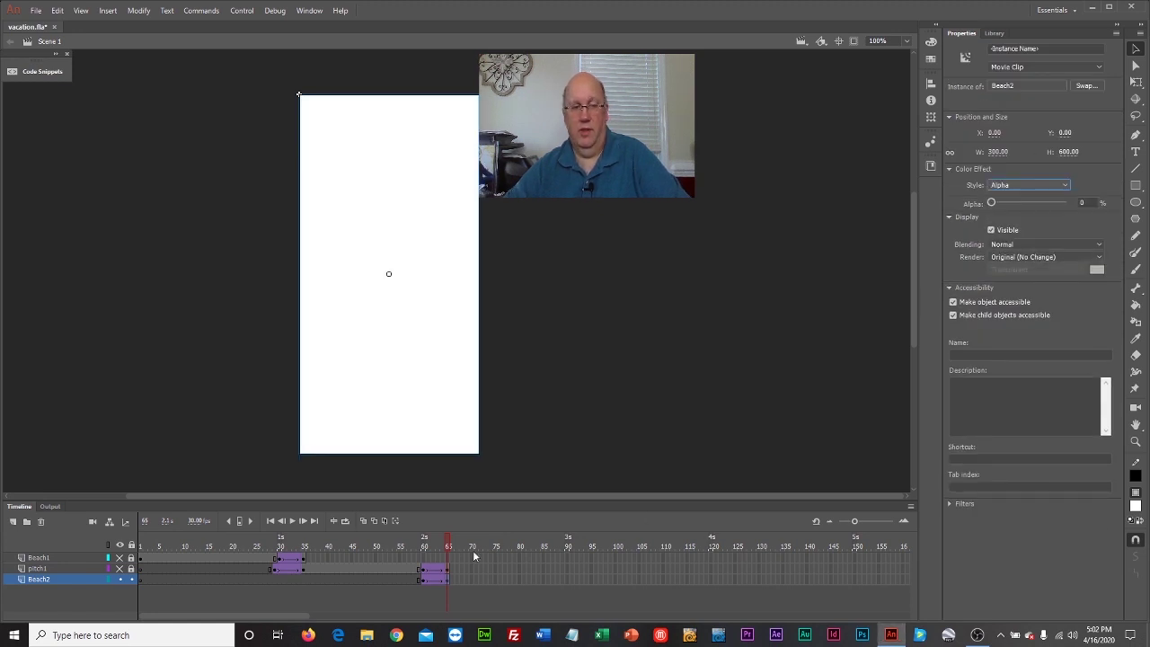
{"action": "mouse_move", "coordinate": [444, 548]}
{"action": "left_mouse_down"}
{"action": "mouse_move", "coordinate": [413, 550]}
{"action": "mouse_move", "coordinate": [432, 548]}
{"action": "left_mouse_up"}
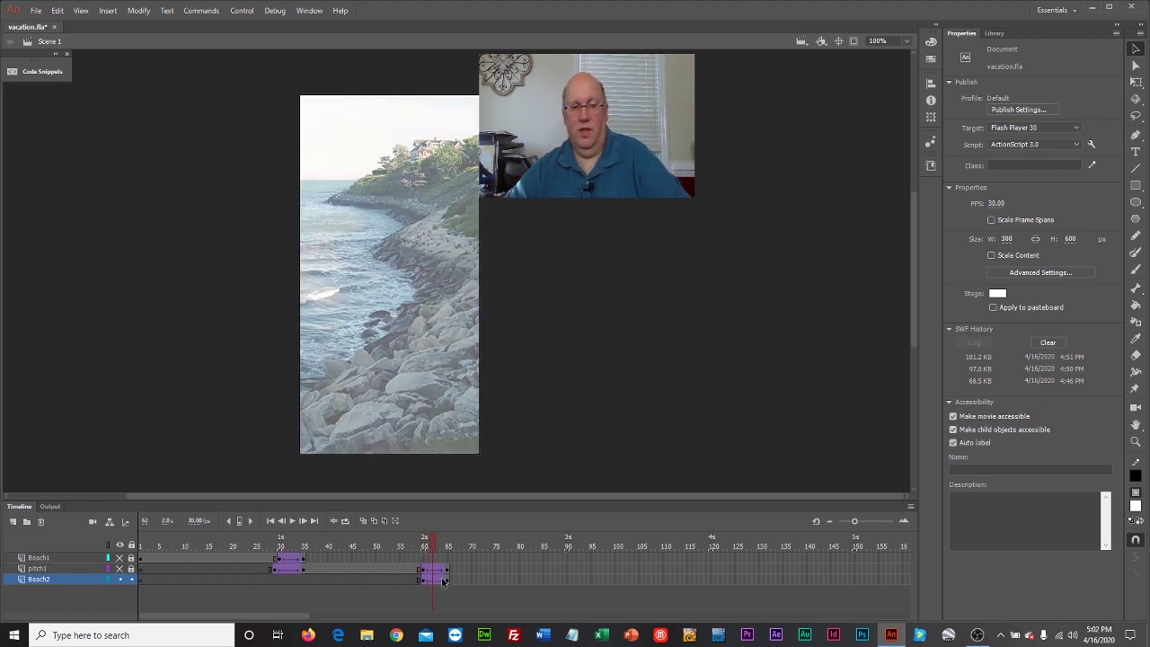
Set the Beach2 movie clip's Alpha to 100% at frame 65.
{"action": "left_click", "coordinate": [448, 579]}
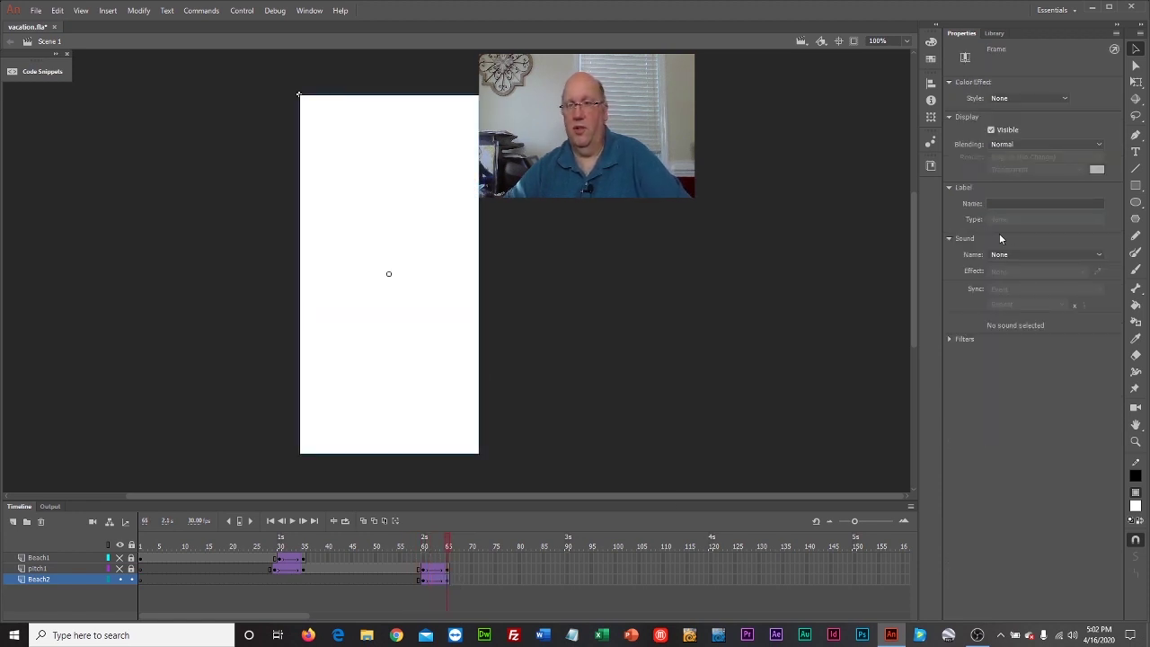
{"action": "left_click", "coordinate": [1024, 200]}
{"action": "left_click", "coordinate": [1026, 245]}
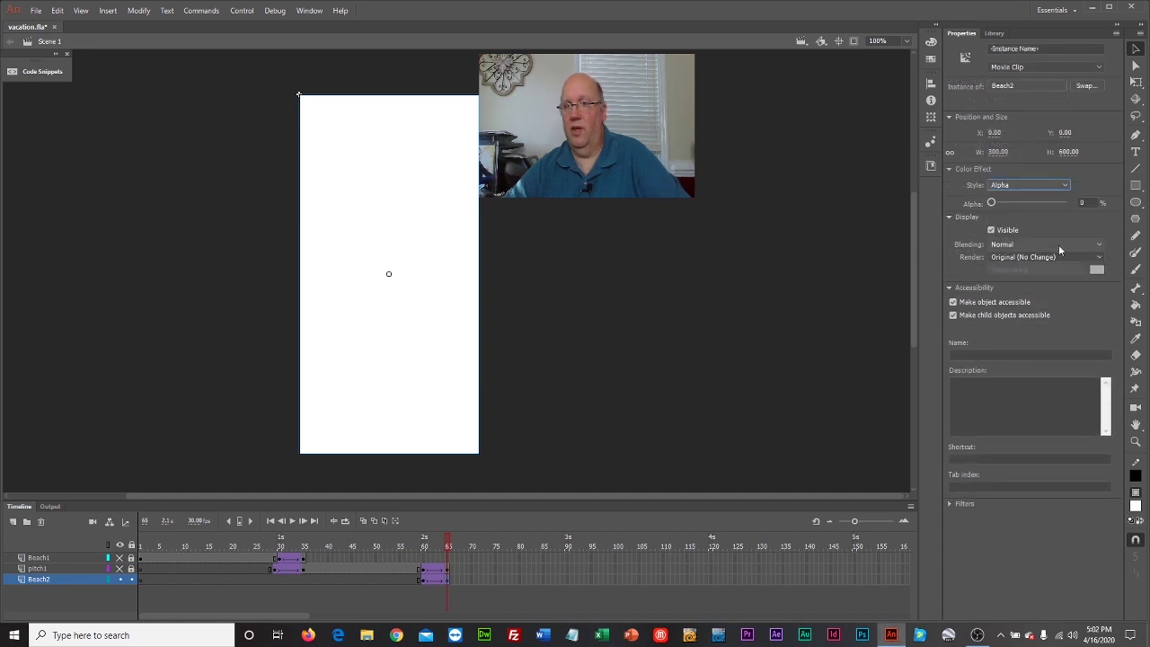
{"action": "left_click_drag", "start_coordinate": [991, 205], "coordinate": [1067, 208]}
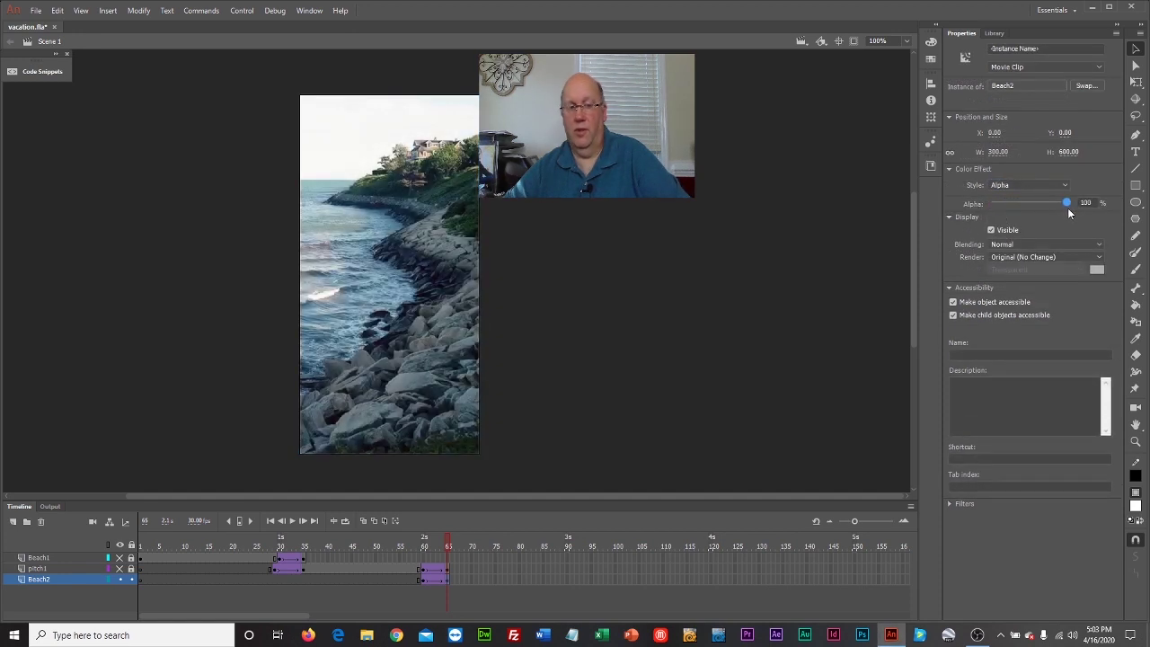
Set Beach2's Alpha to 0% at frame 60 and preview the fade-in with the Beach1 and pitch1 layers visible.
{"action": "left_click", "coordinate": [426, 579]}
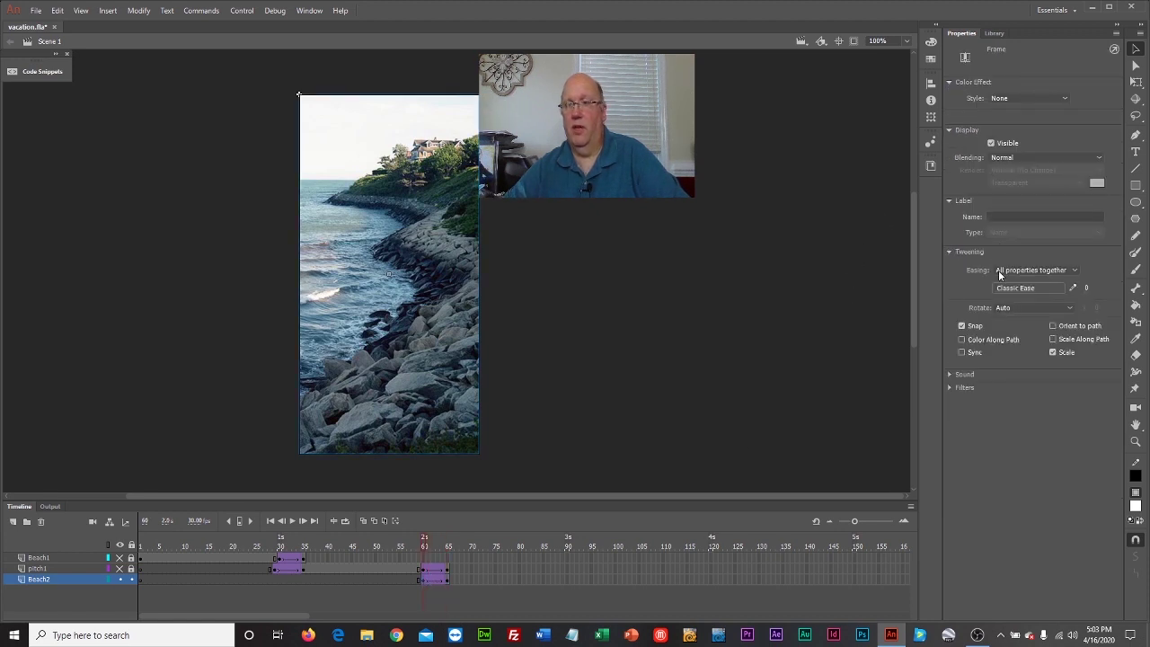
{"action": "left_click", "coordinate": [1017, 99]}
{"action": "left_click", "coordinate": [1023, 163]}
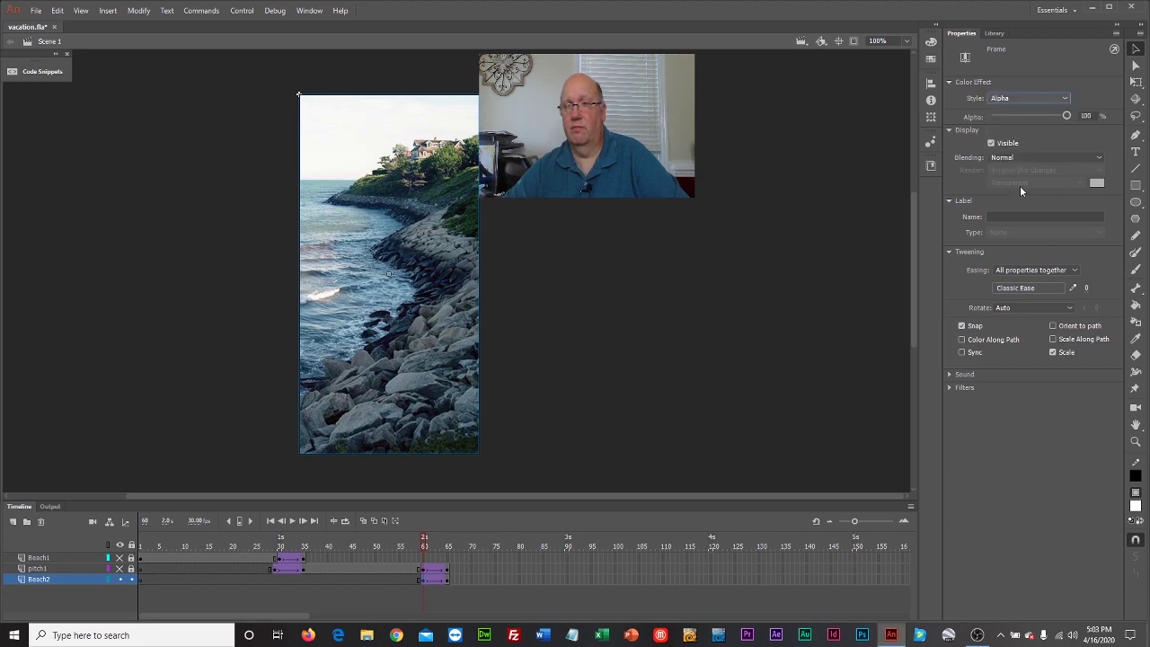
{"action": "left_click_drag", "start_coordinate": [1067, 116], "coordinate": [935, 130]}
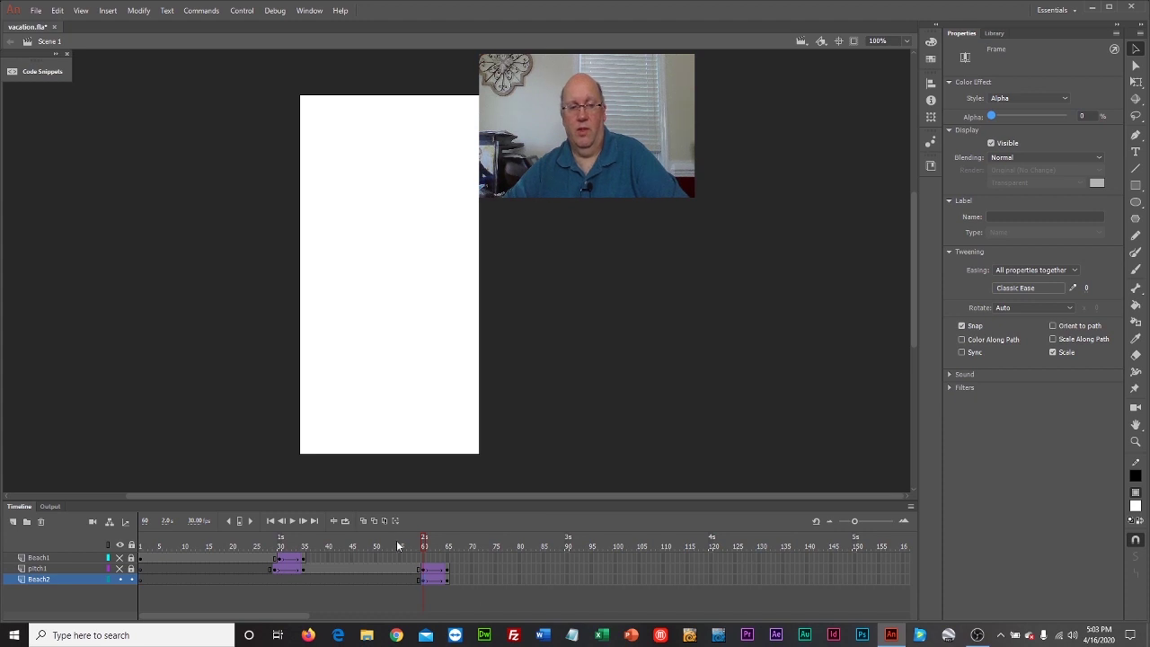
{"action": "left_click_drag", "start_coordinate": [423, 545], "coordinate": [448, 551]}
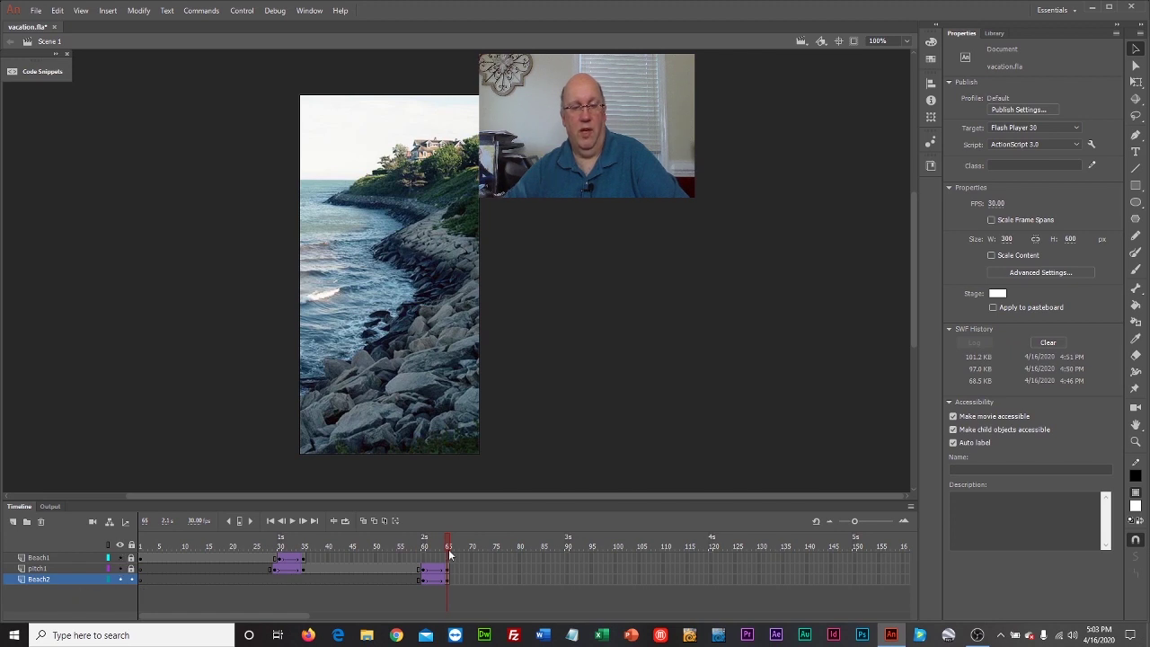
{"action": "mouse_move", "coordinate": [450, 537]}
{"action": "left_mouse_down"}
{"action": "mouse_move", "coordinate": [426, 545]}
{"action": "mouse_move", "coordinate": [447, 543]}
{"action": "left_mouse_up"}
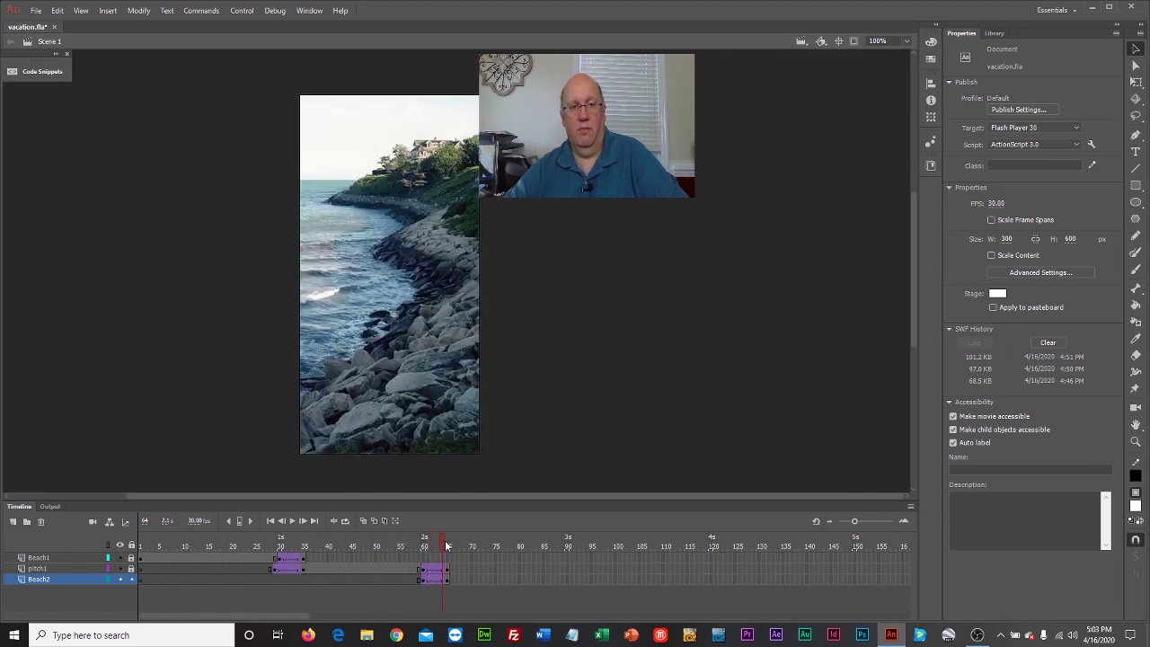
Insert keyframes at frames 90 and 95 of the Beach2 layer.
{"action": "right_click", "coordinate": [566, 580]}
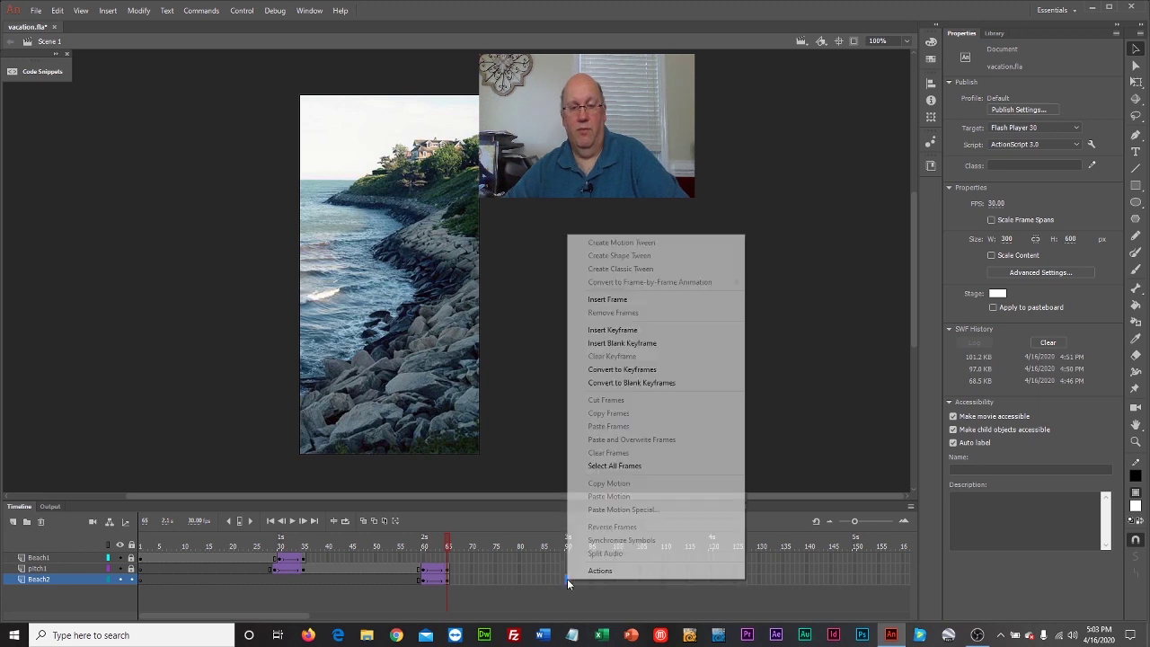
{"action": "left_click", "coordinate": [648, 330]}
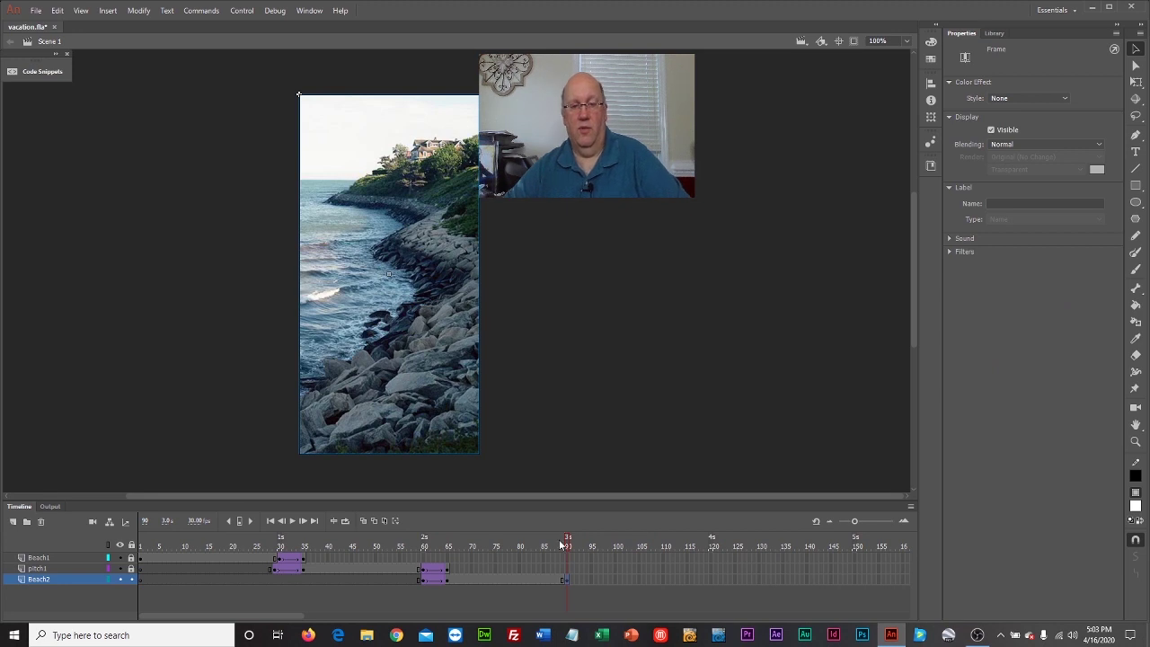
{"action": "left_click", "coordinate": [590, 581]}
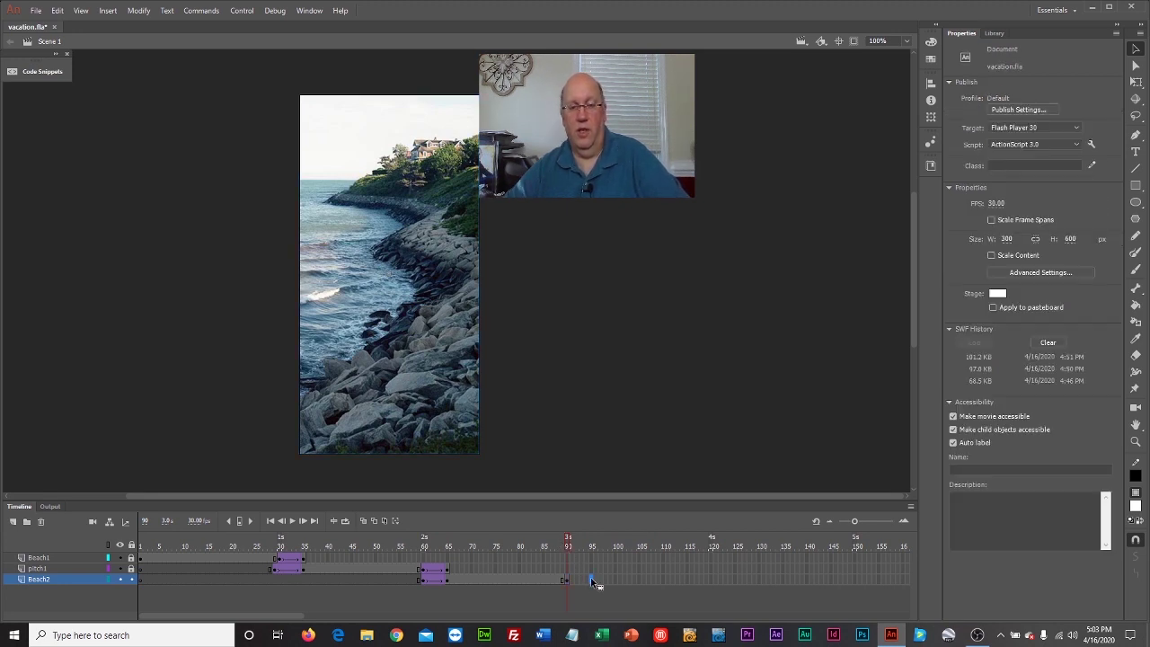
{"action": "right_click", "coordinate": [590, 581]}
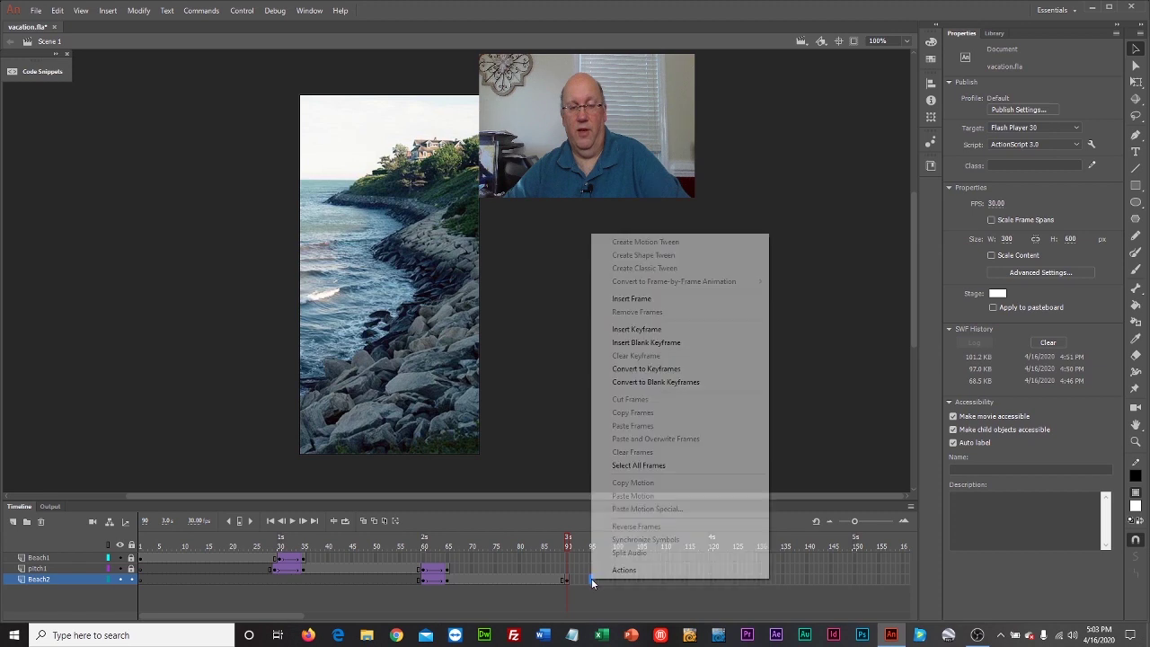
{"action": "left_click", "coordinate": [640, 329]}
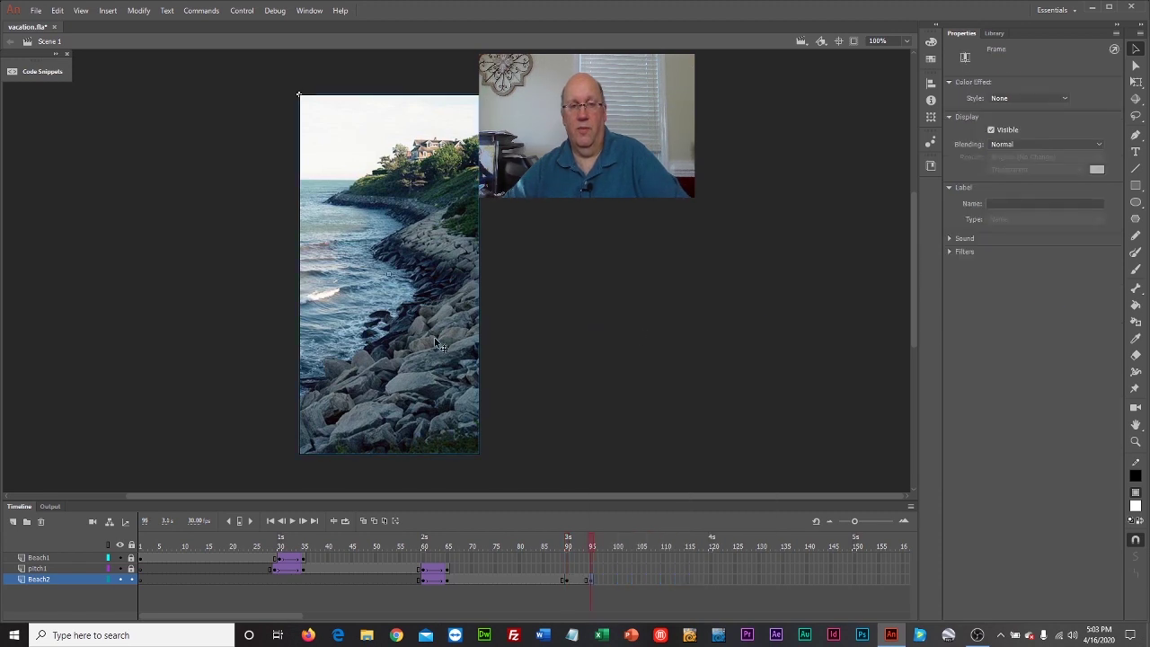
Set the Beach2 movie clip's Alpha to 0% at frame 95 and create a classic tween between frames 90 and 95.
{"action": "left_click", "coordinate": [387, 338]}
{"action": "left_click", "coordinate": [1017, 198]}
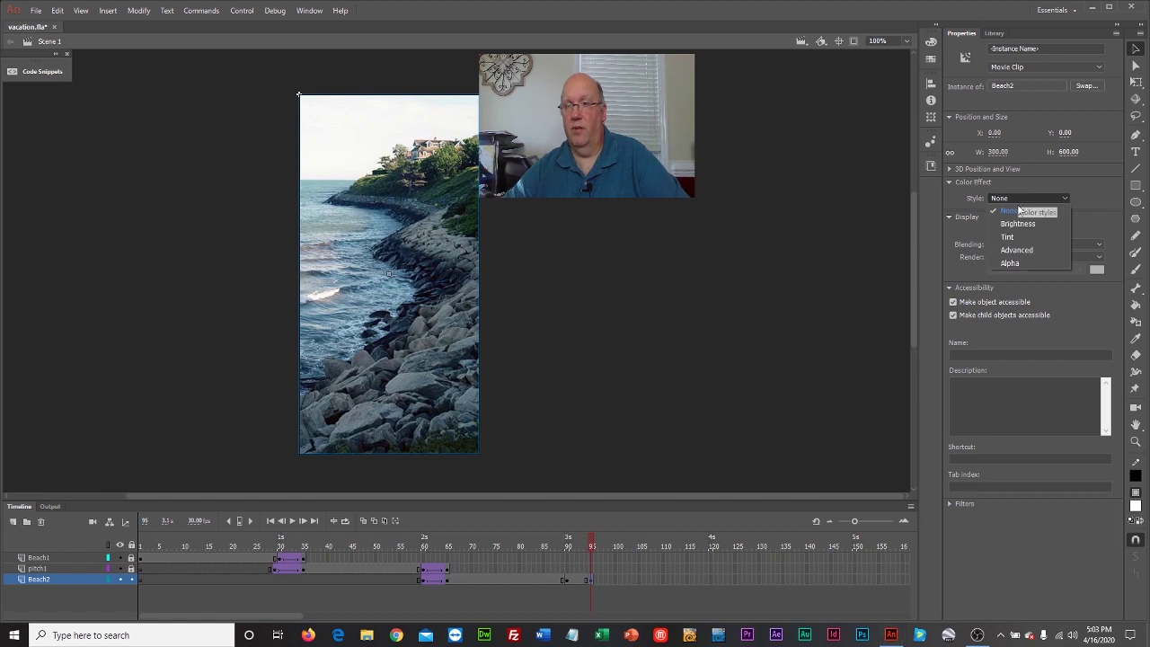
{"action": "left_click", "coordinate": [1023, 263]}
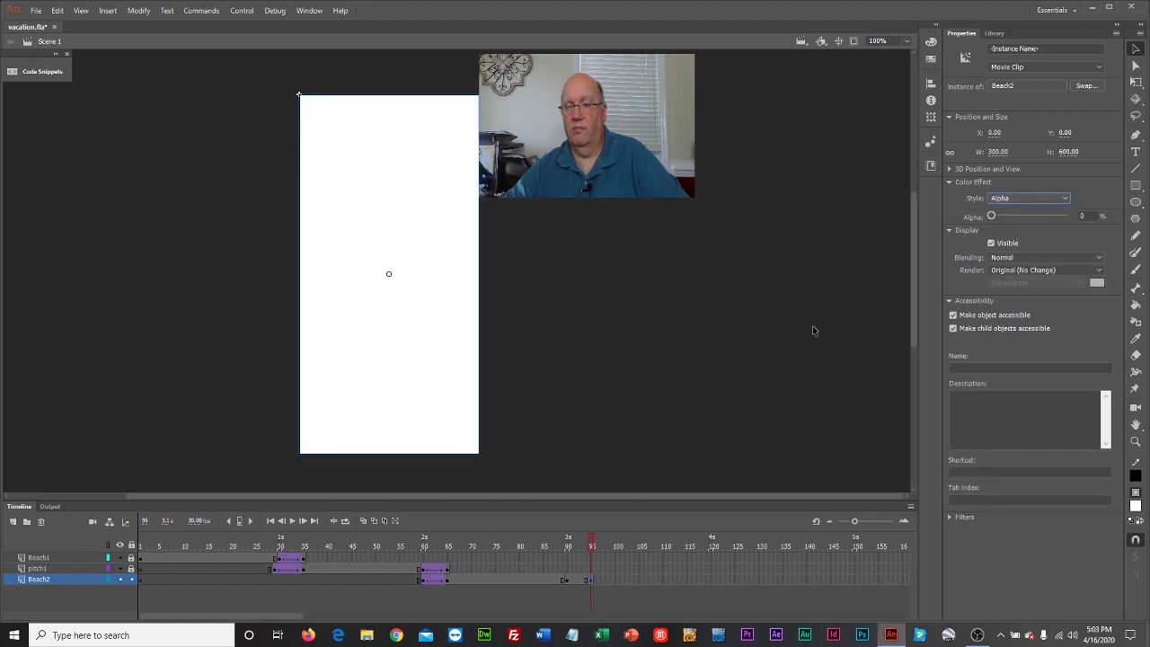
{"action": "right_click", "coordinate": [574, 580]}
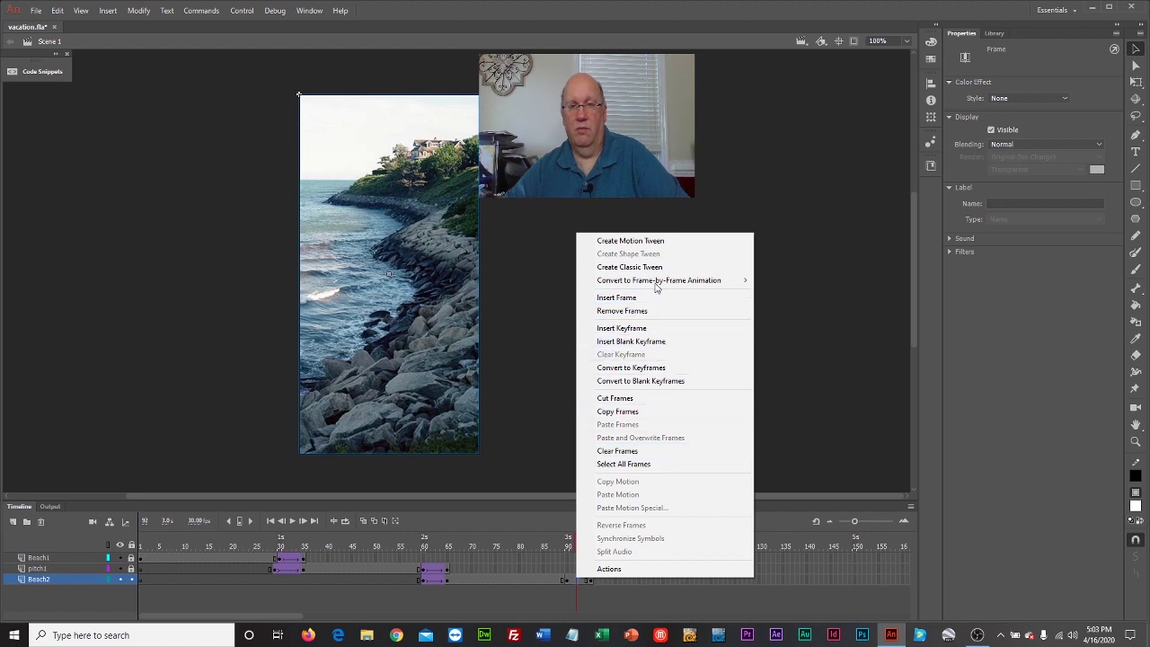
{"action": "left_click", "coordinate": [629, 266]}
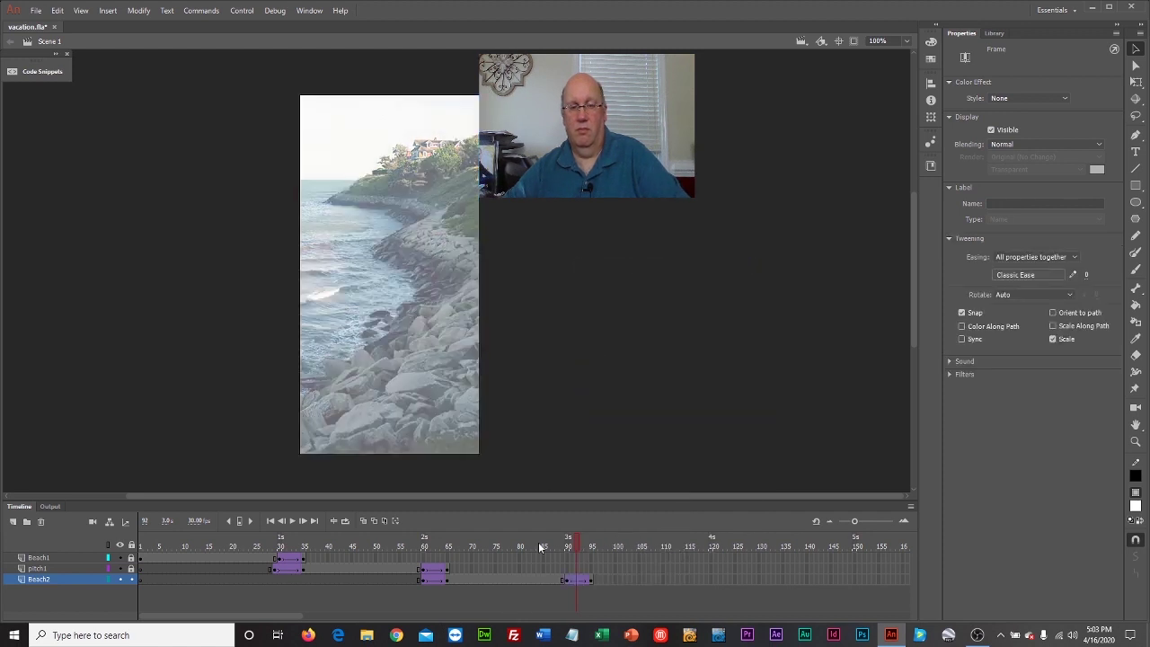
{"action": "left_click_drag", "start_coordinate": [540, 547], "coordinate": [594, 545]}
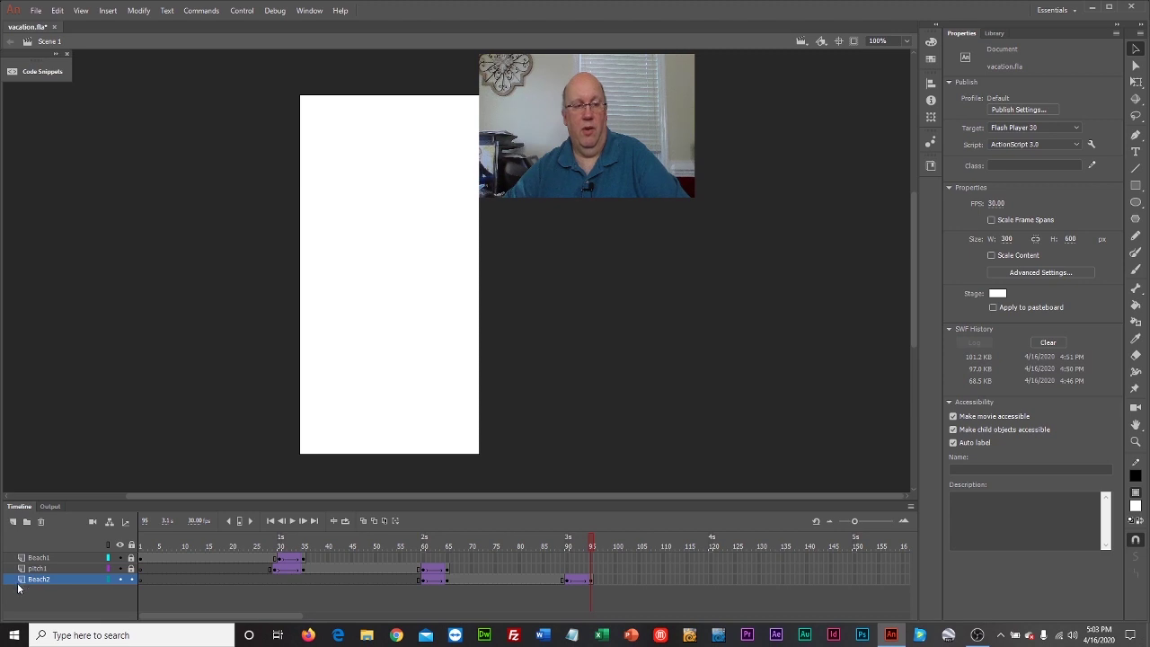
Add a new layer named pitch2 and place it below the Beach2 layer.
{"action": "left_click", "coordinate": [13, 522]}
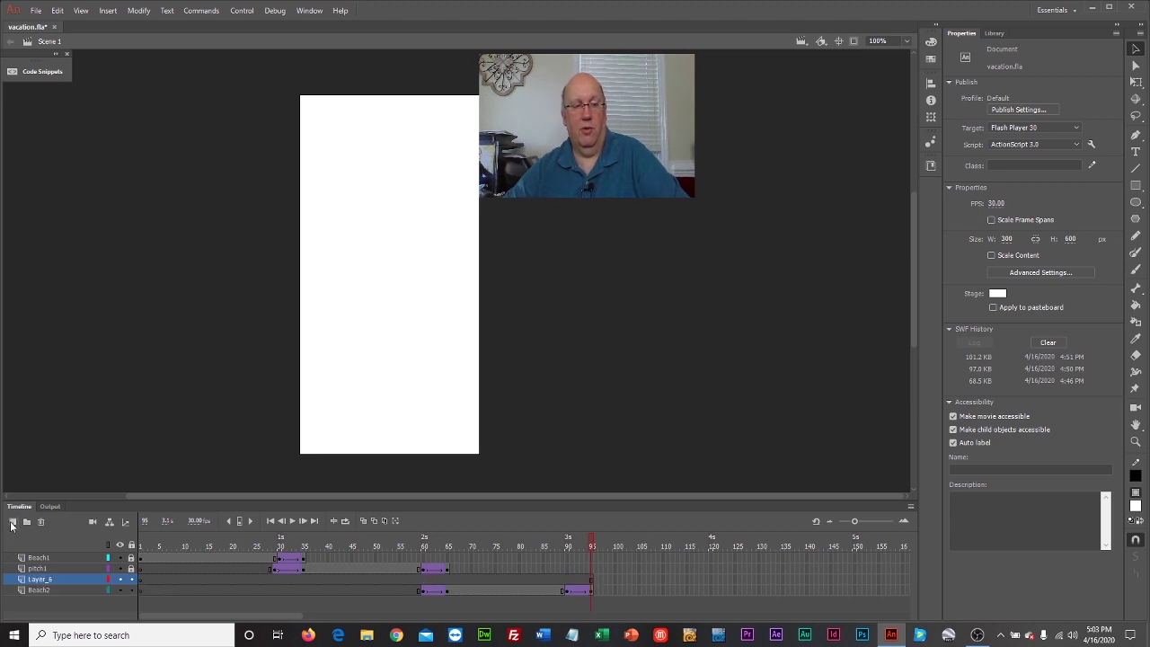
{"action": "double_click", "coordinate": [45, 579]}
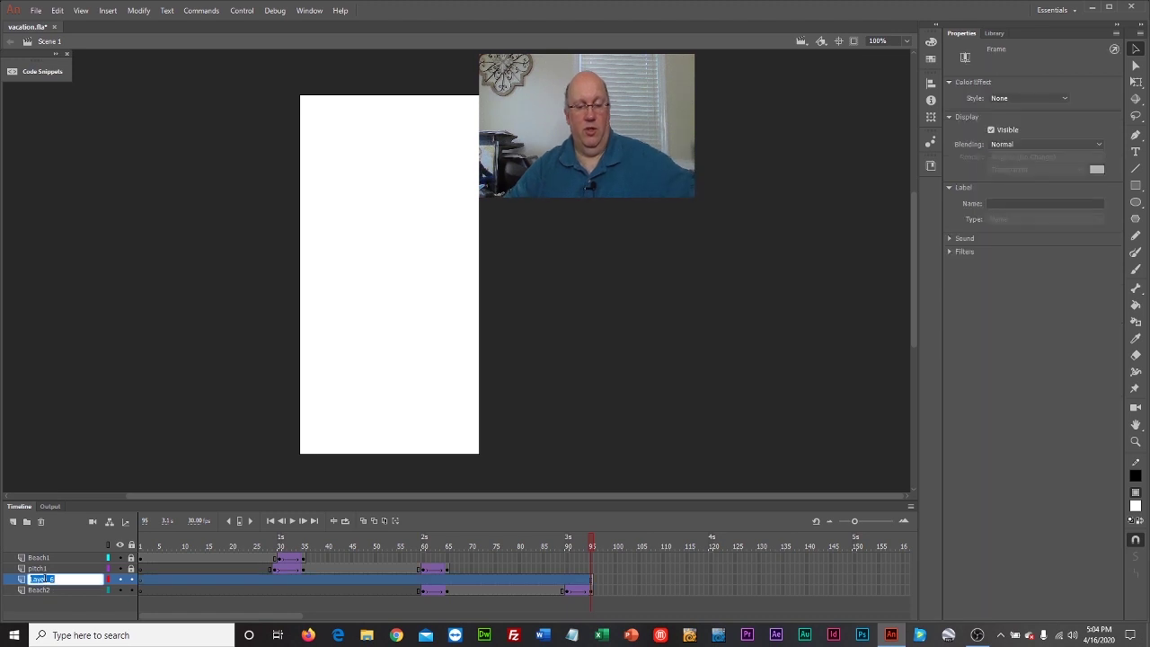
{"action": "type", "text": "r"}
{"action": "type", "text": "itch"}
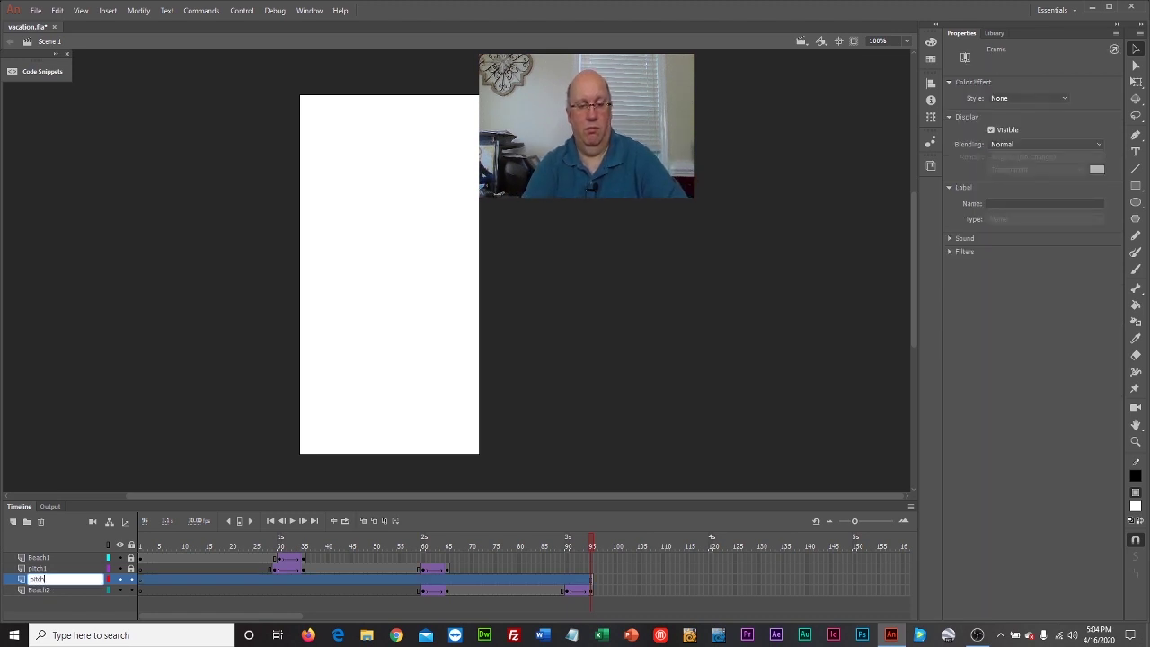
{"action": "type", "text": "2"}
{"action": "key", "text": "Return"}
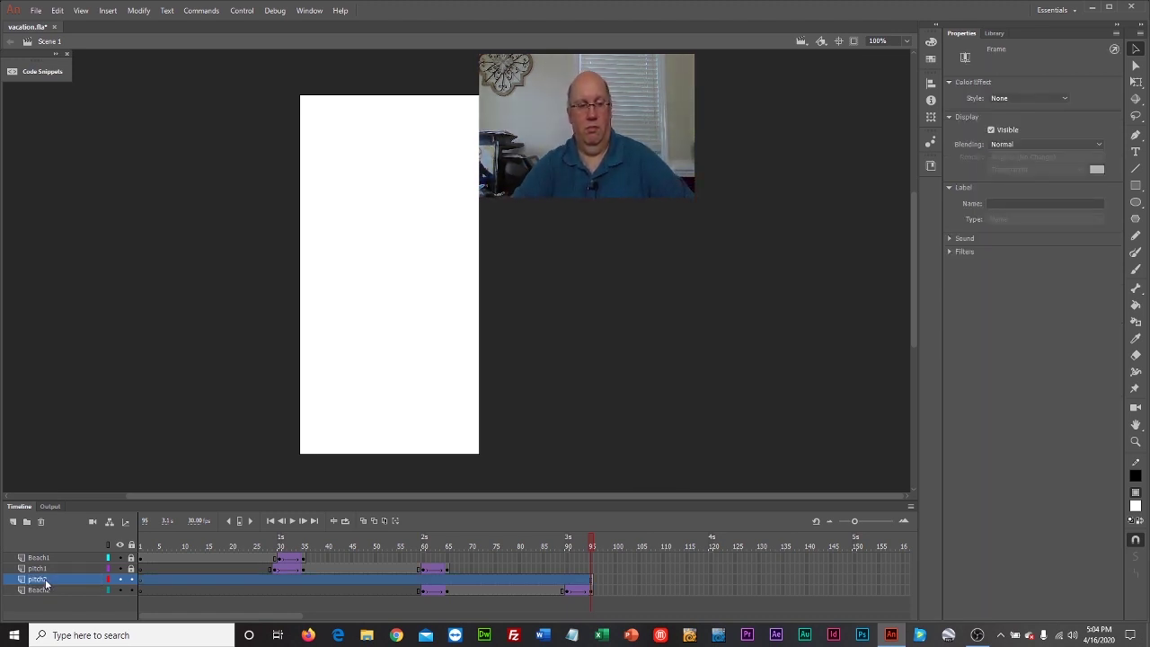
{"action": "left_click_drag", "start_coordinate": [36, 582], "coordinate": [39, 608]}
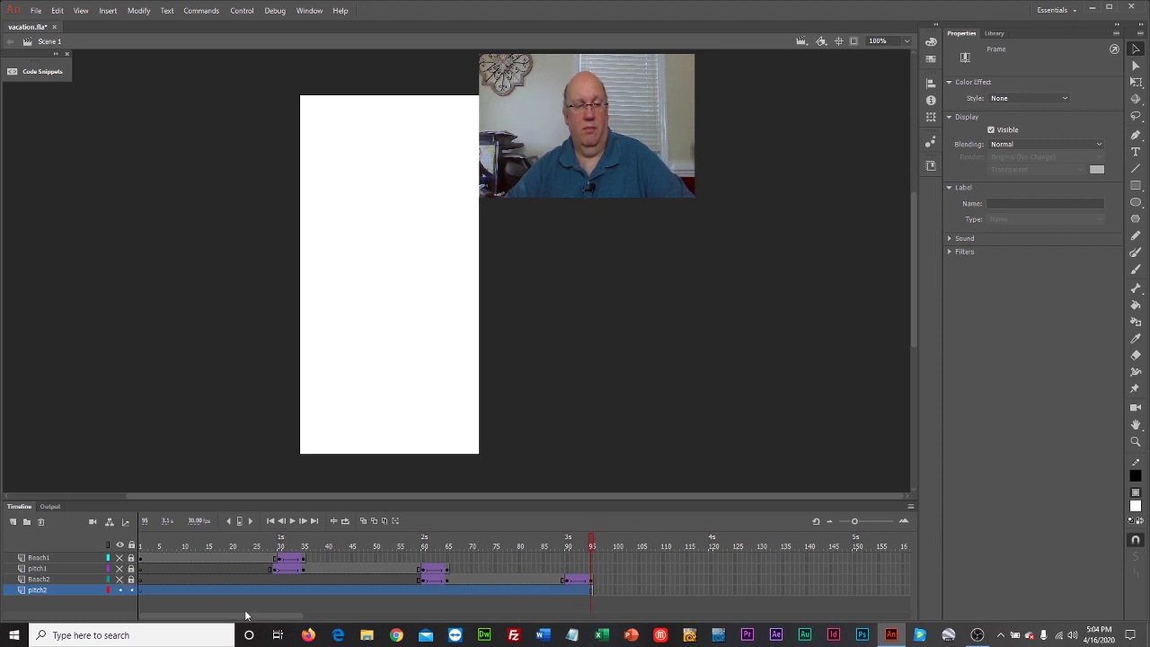
Insert a keyframe at frame 90 of the pitch2 layer.
{"action": "left_click", "coordinate": [567, 590]}
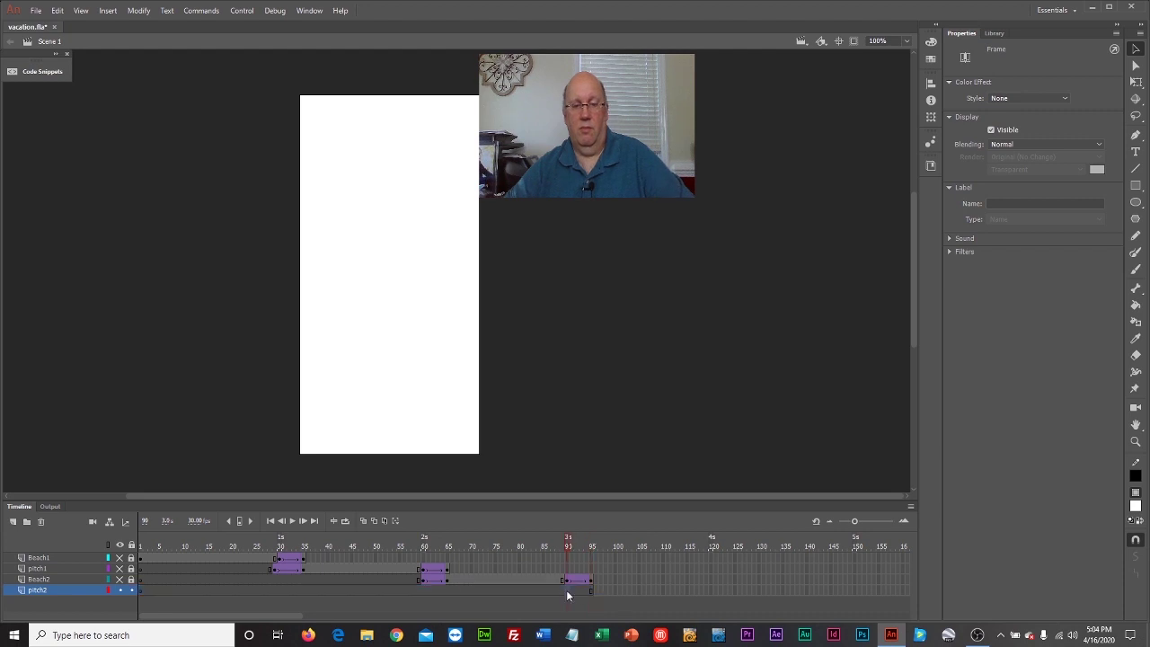
{"action": "right_click", "coordinate": [566, 589]}
{"action": "left_click", "coordinate": [655, 339]}
Import pitch2.jpg to the stage and align it with the canvas at X 0, Y 0.
{"action": "left_click", "coordinate": [36, 11]}
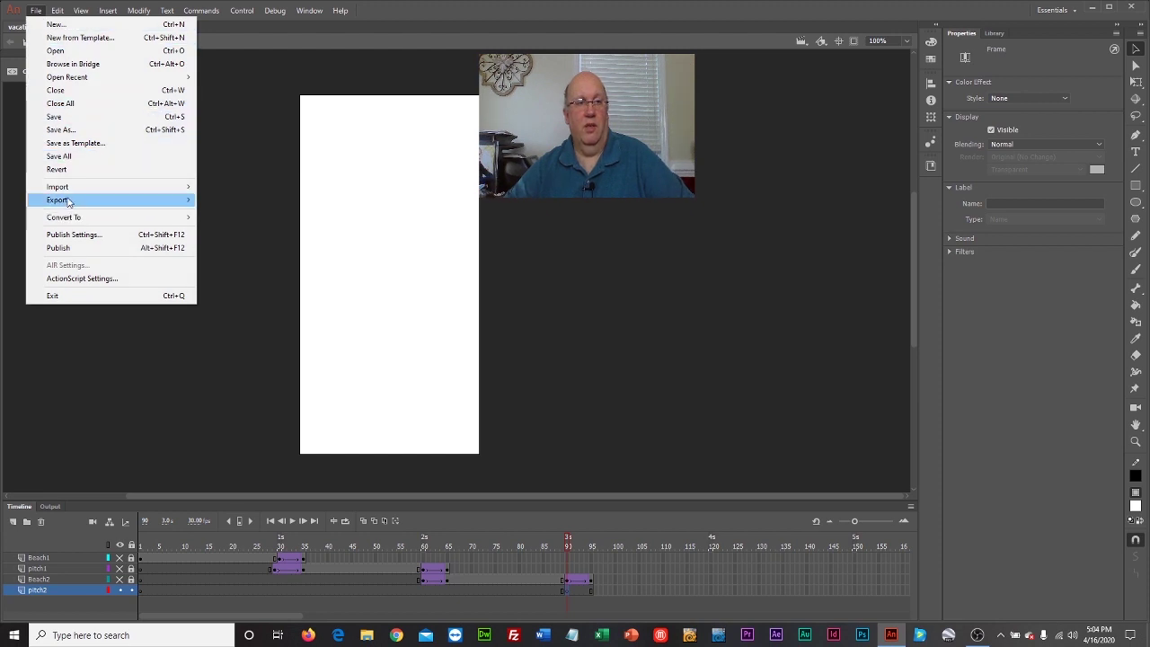
{"action": "mouse_move", "coordinate": [165, 187]}
{"action": "left_click", "coordinate": [238, 187]}
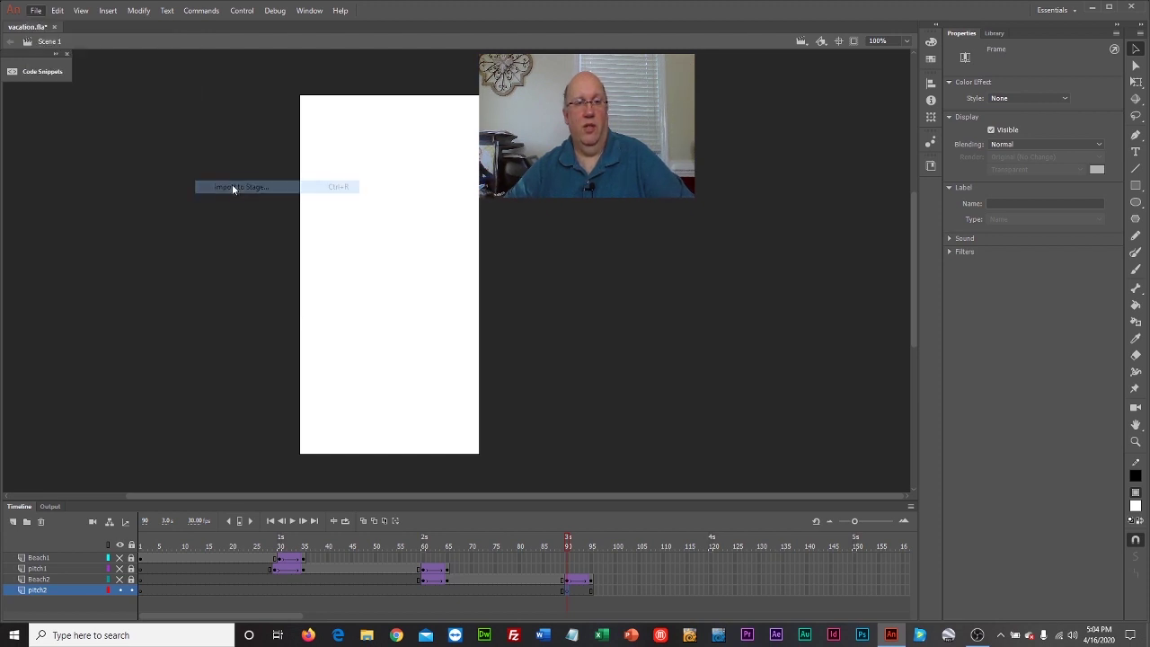
{"action": "left_click", "coordinate": [360, 94]}
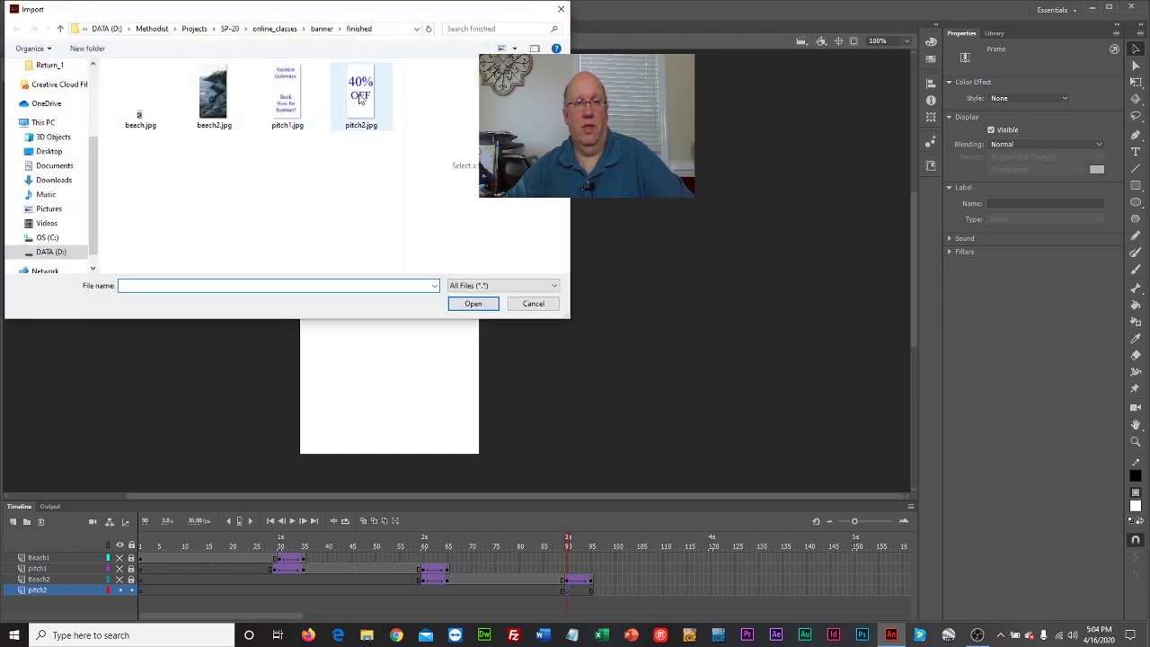
{"action": "left_click", "coordinate": [463, 307]}
{"action": "left_click_drag", "start_coordinate": [504, 271], "coordinate": [437, 233]}
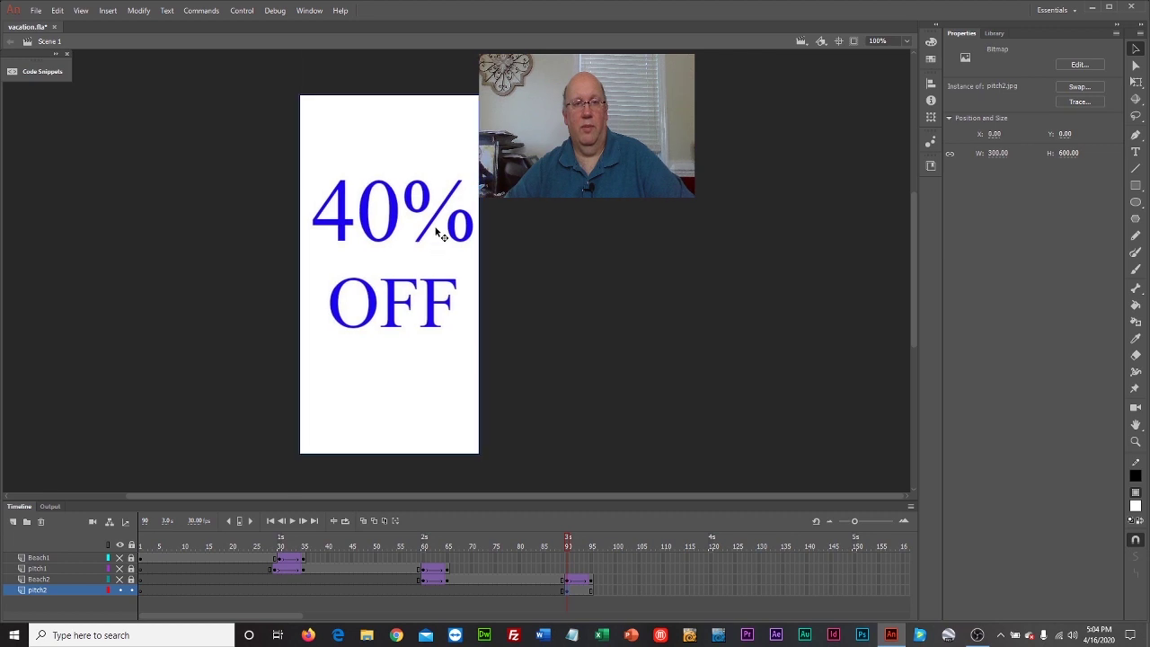
Convert the 40% OFF image to a movie clip symbol named Pitch2.
{"action": "right_click", "coordinate": [397, 154]}
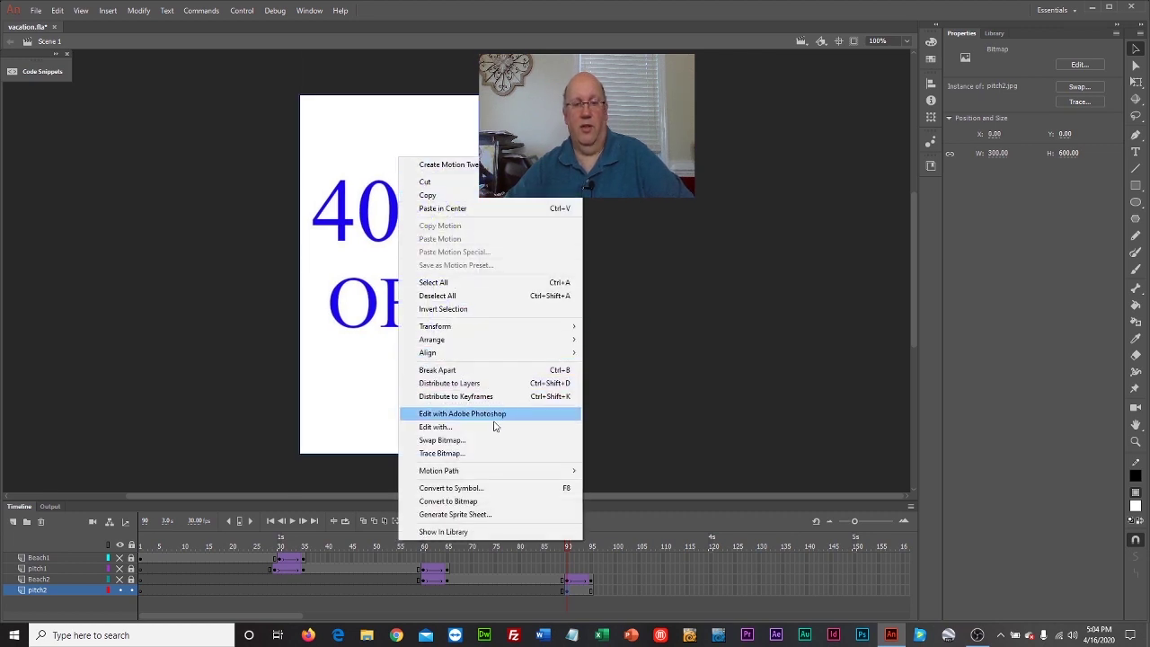
{"action": "left_click", "coordinate": [508, 488]}
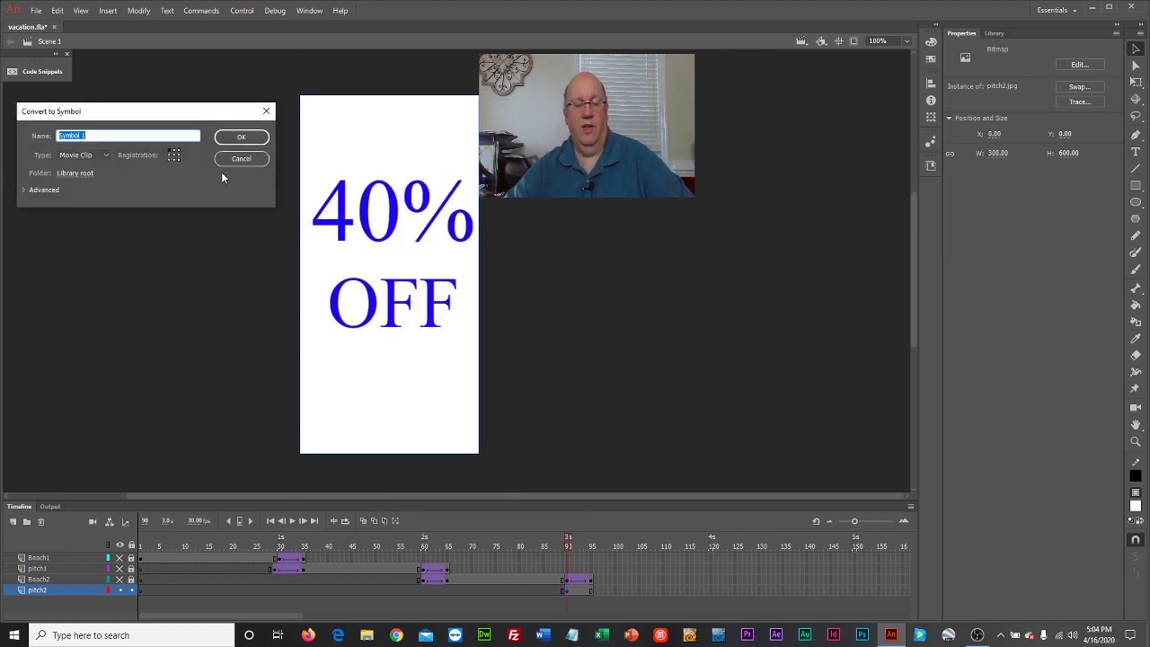
{"action": "type", "text": "Pitch2"}
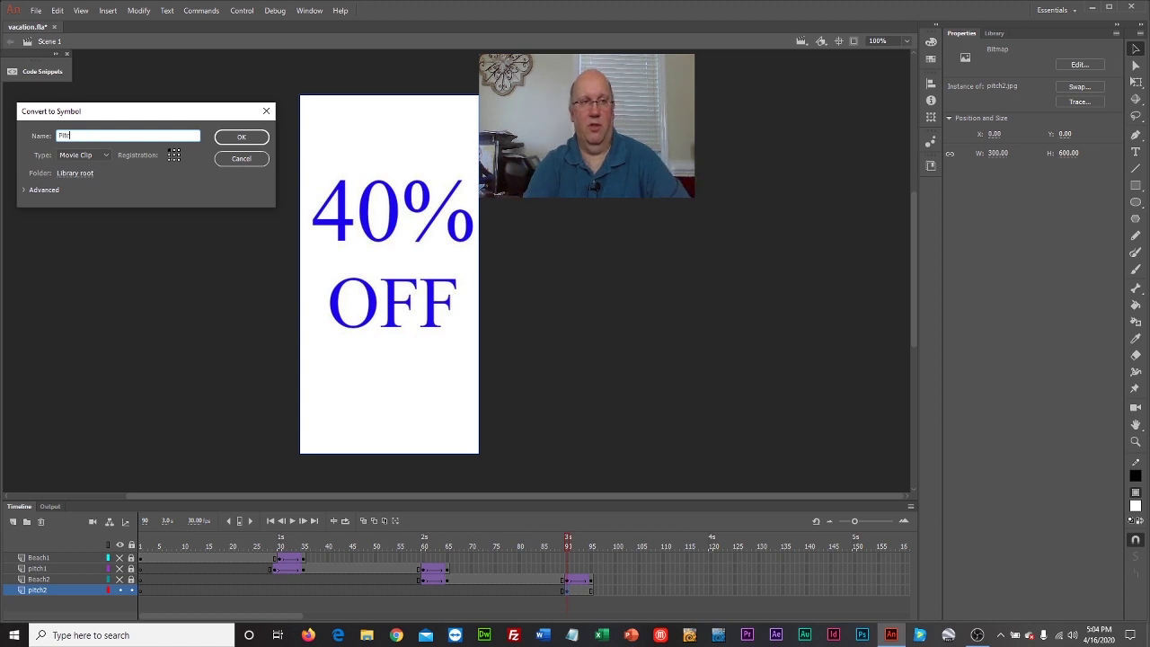
{"action": "left_click", "coordinate": [237, 136]}
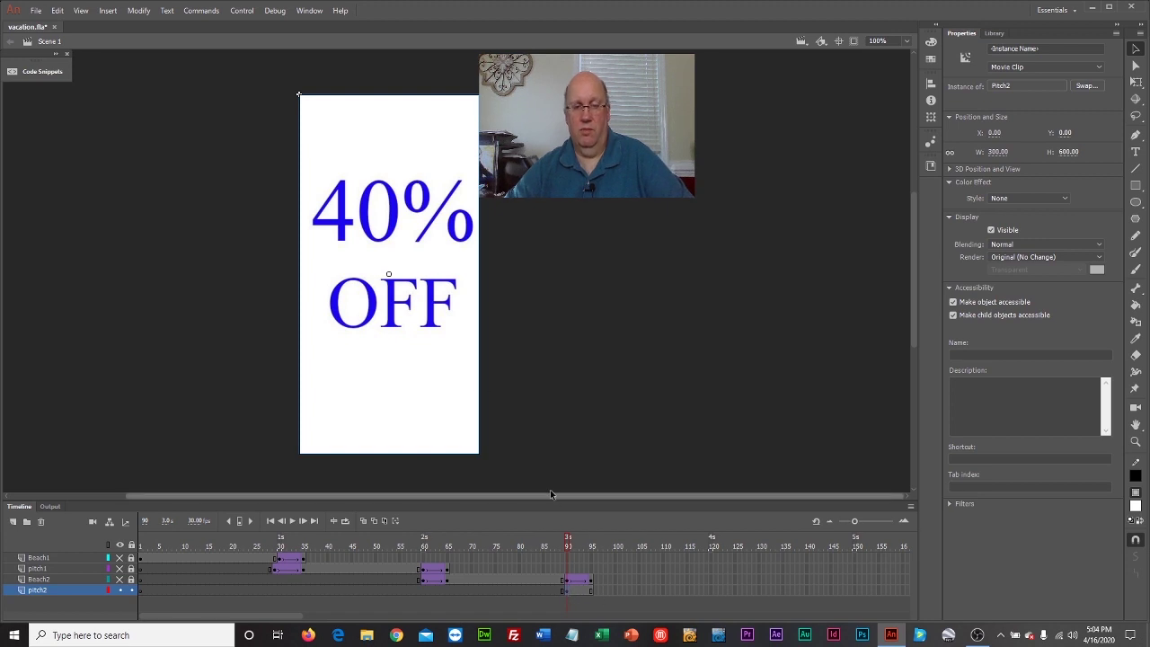
Insert a keyframe at frame 95 of the pitch2 layer and set its Alpha to 0%.
{"action": "left_click", "coordinate": [590, 595]}
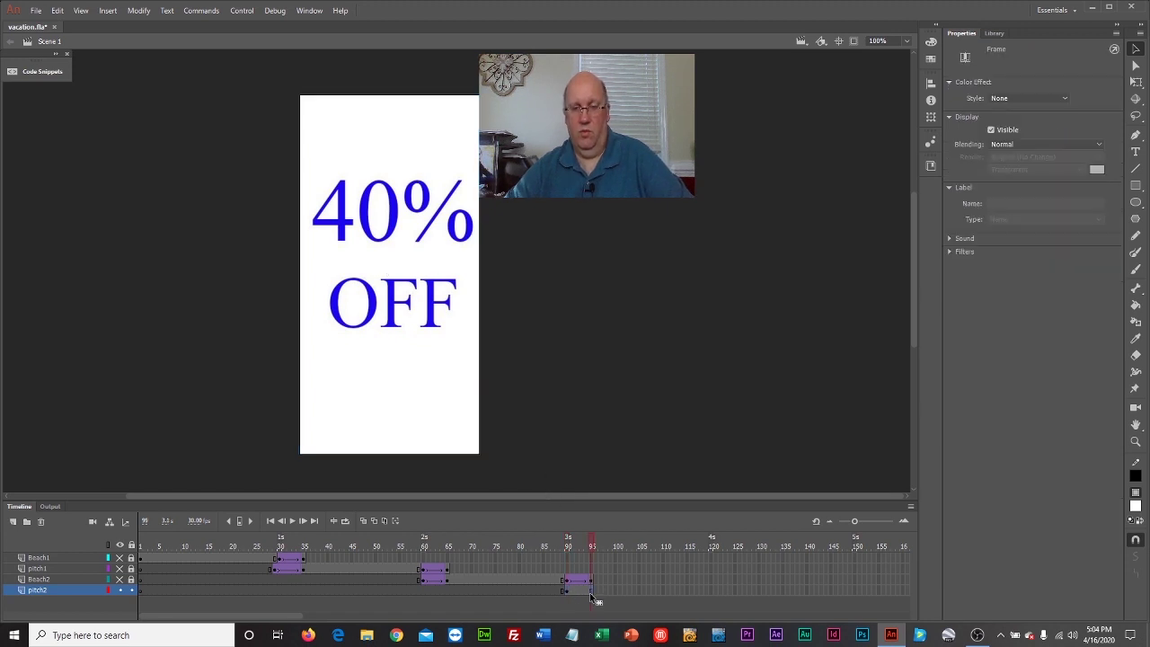
{"action": "right_click", "coordinate": [590, 596]}
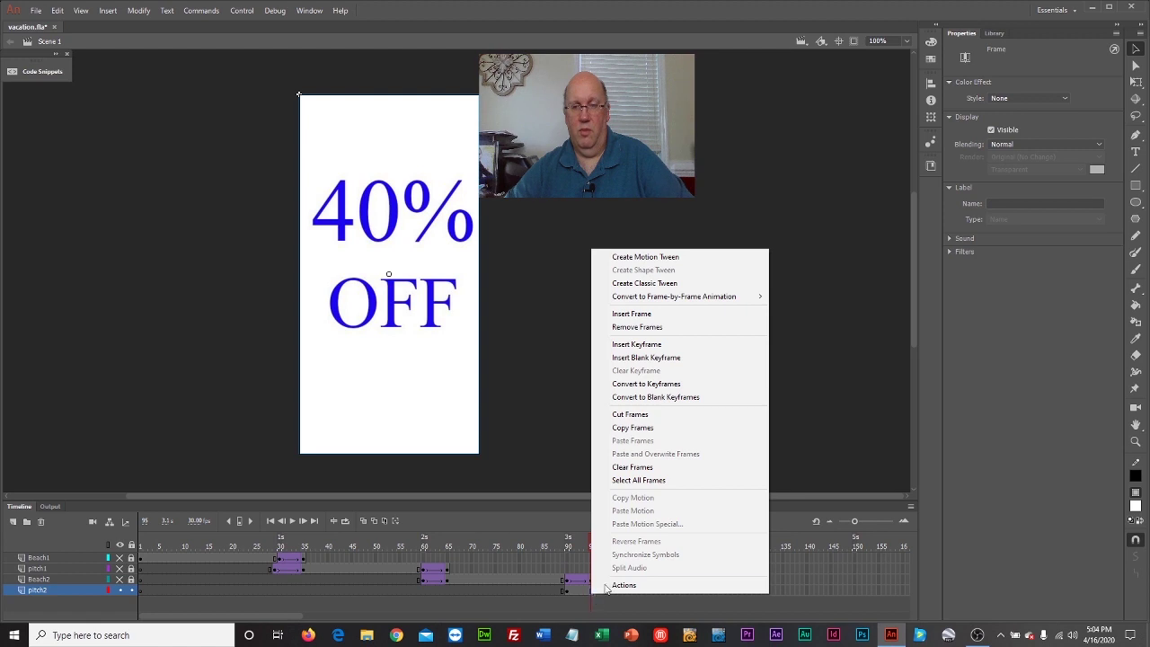
{"action": "left_click", "coordinate": [656, 344]}
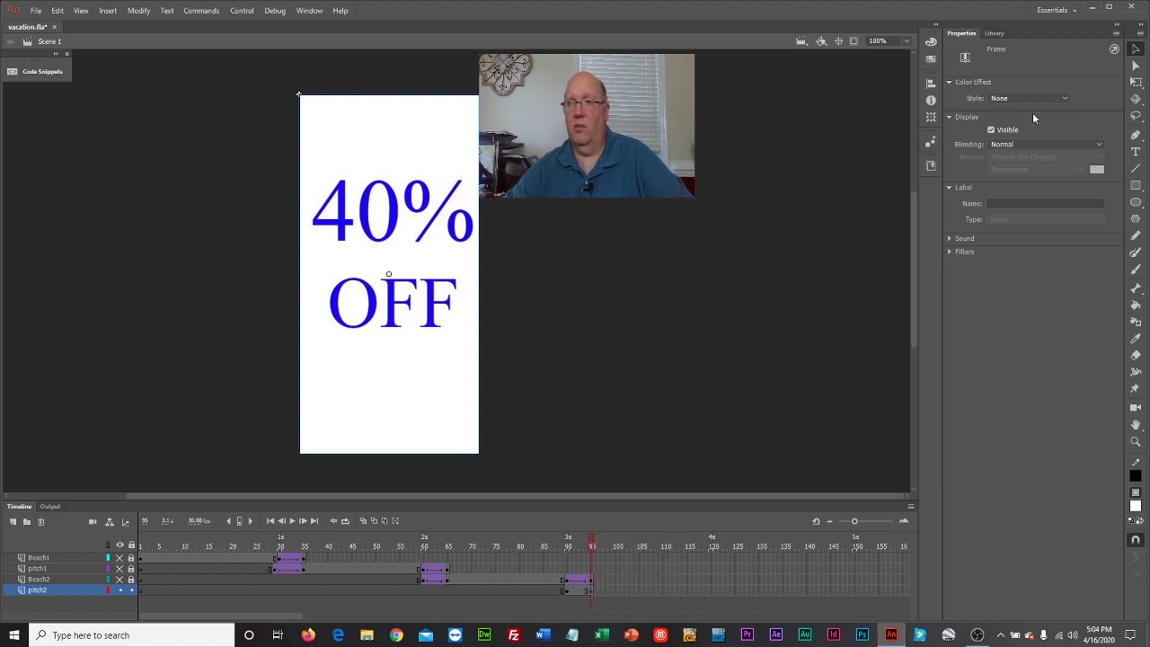
{"action": "left_click", "coordinate": [1001, 99]}
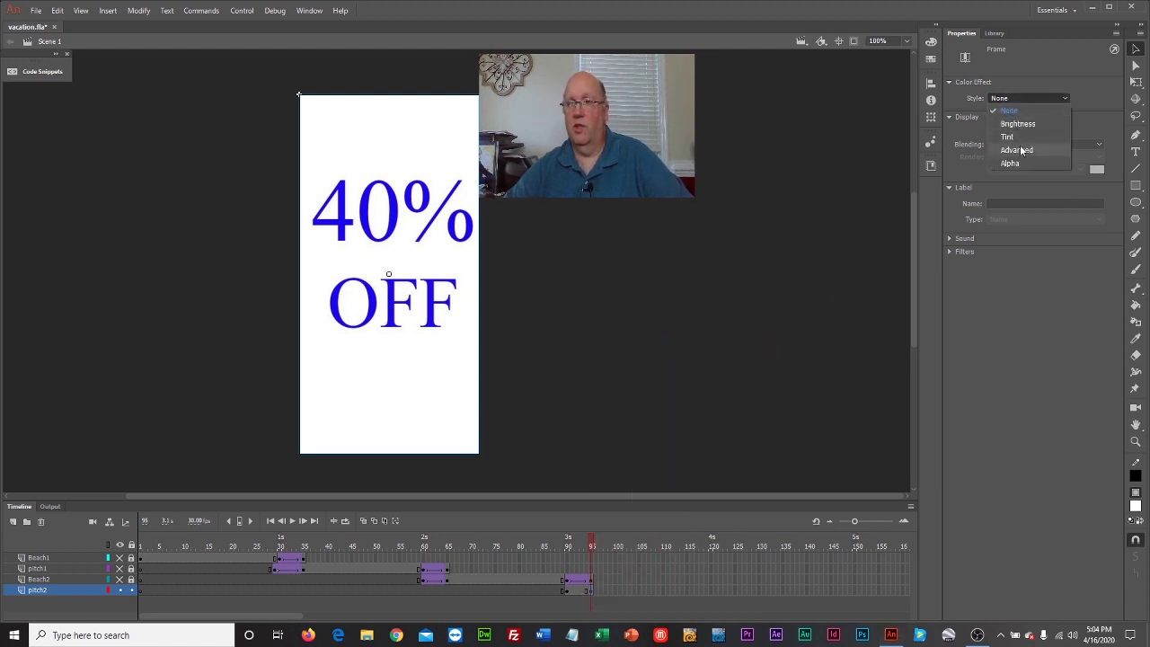
{"action": "left_click", "coordinate": [1015, 163]}
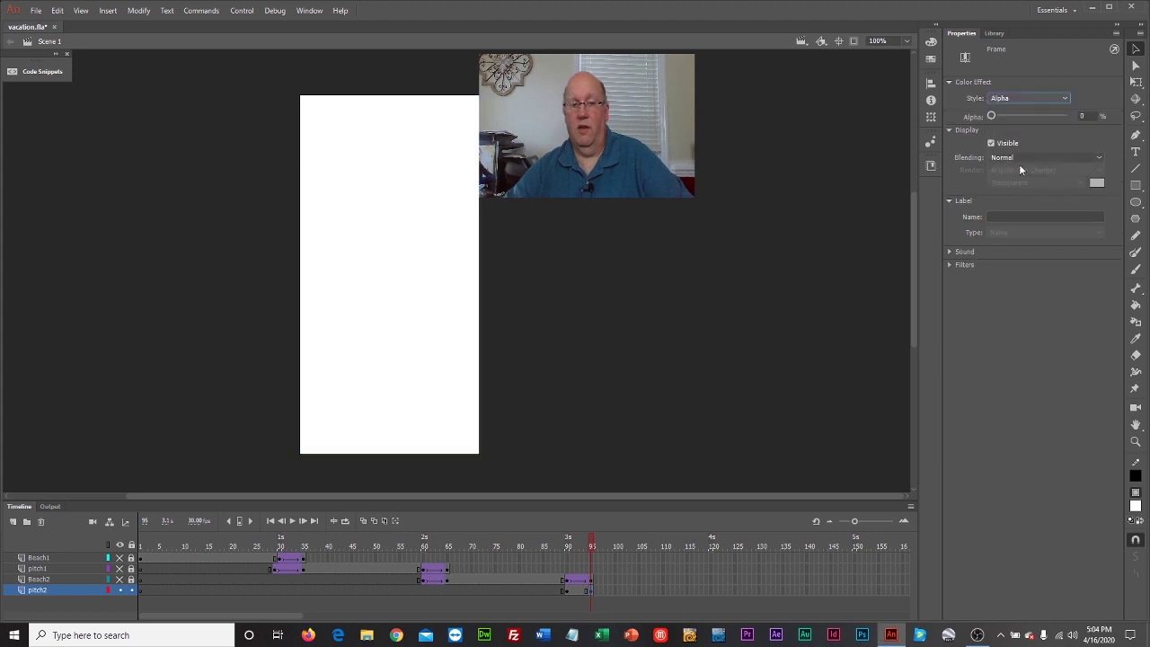
Create a classic tween between frames 90 and 95 of pitch2 and insert a keyframe at frame 121.
{"action": "right_click", "coordinate": [582, 590]}
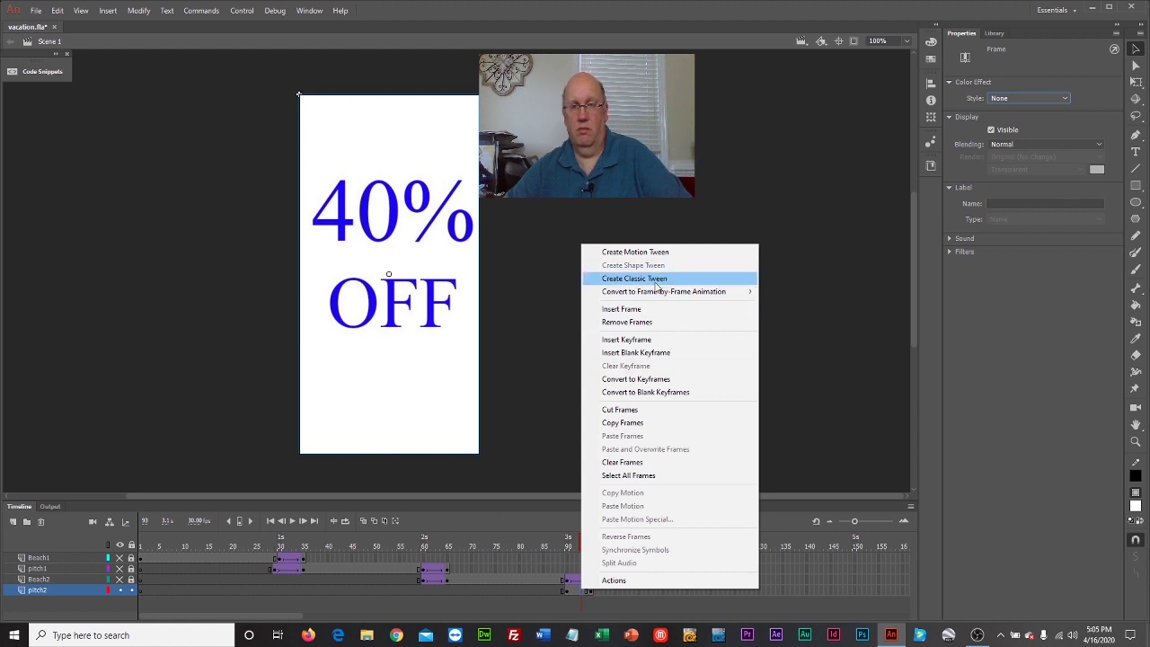
{"action": "left_click", "coordinate": [635, 278]}
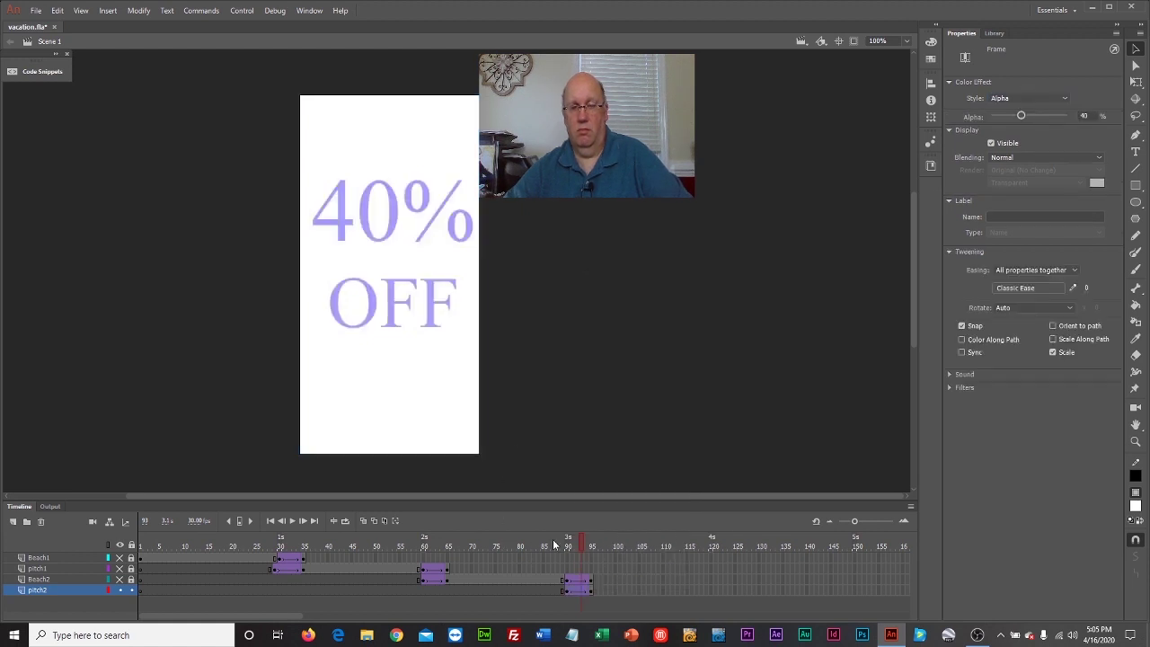
{"action": "left_click_drag", "start_coordinate": [553, 539], "coordinate": [591, 543]}
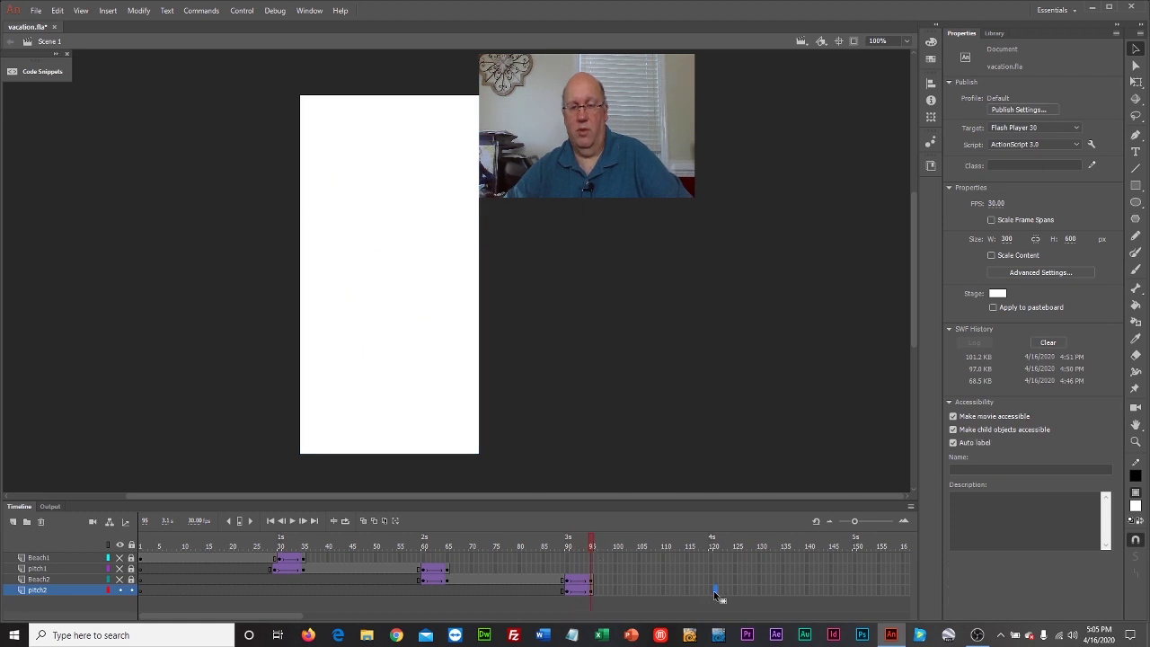
{"action": "right_click", "coordinate": [714, 590]}
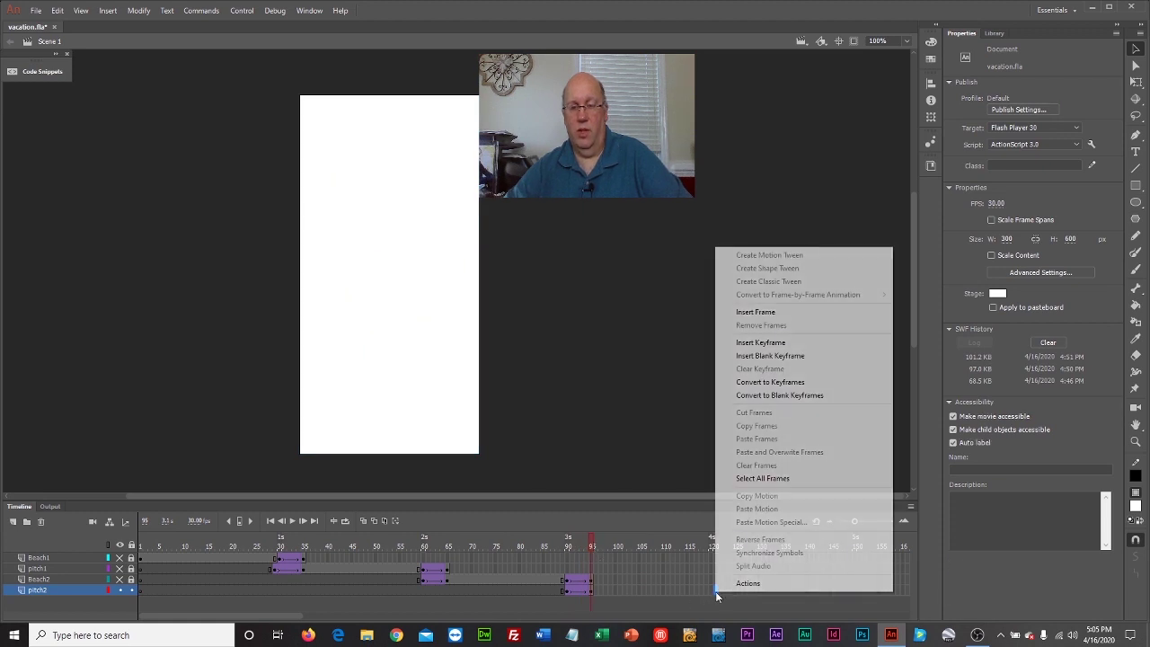
{"action": "left_click", "coordinate": [771, 342]}
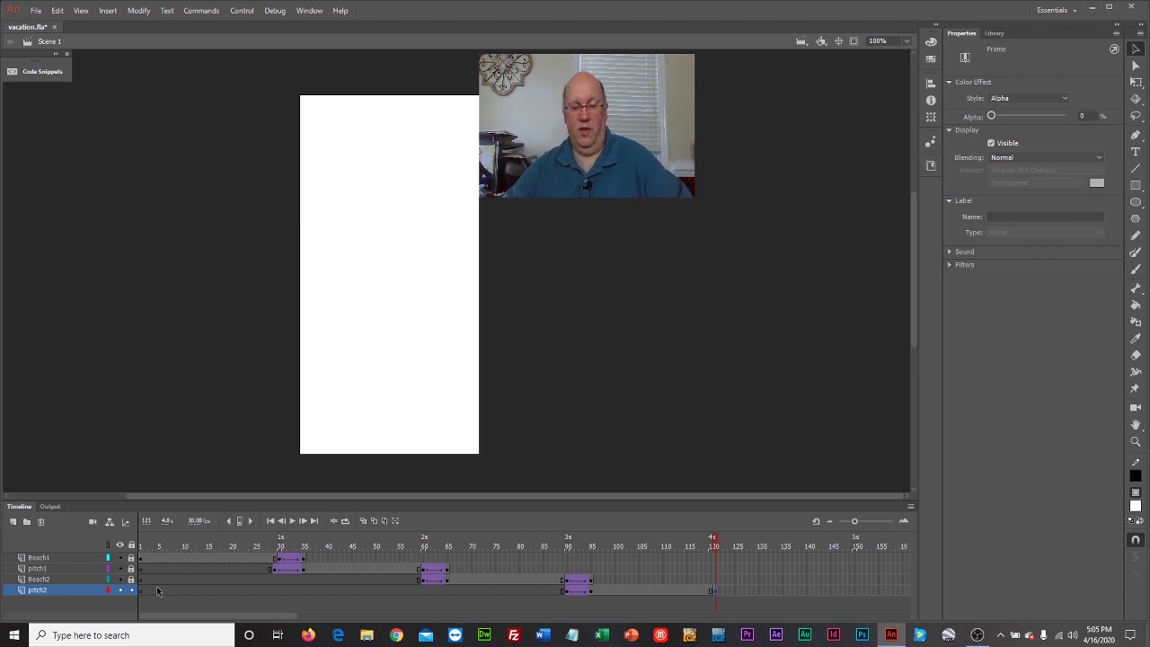
Test the movie and scrub through the tween at frames 90 to 95 with the Beach2 layer hidden.
{"action": "key", "text": "ctrl+Return"}
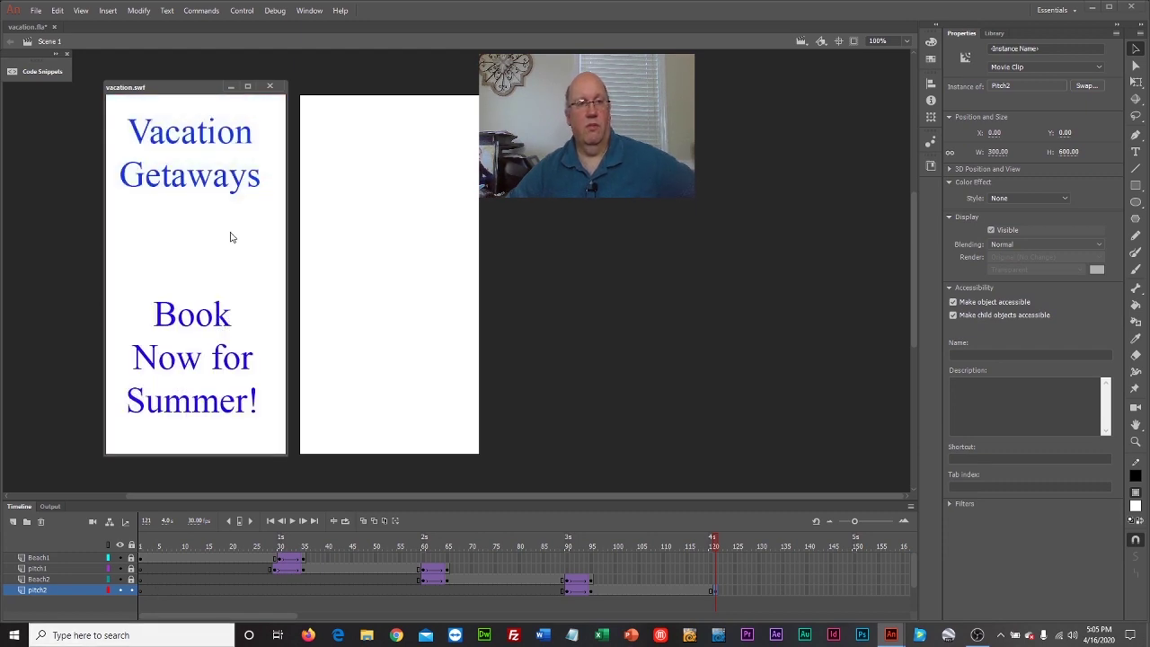
{"action": "left_click", "coordinate": [269, 87]}
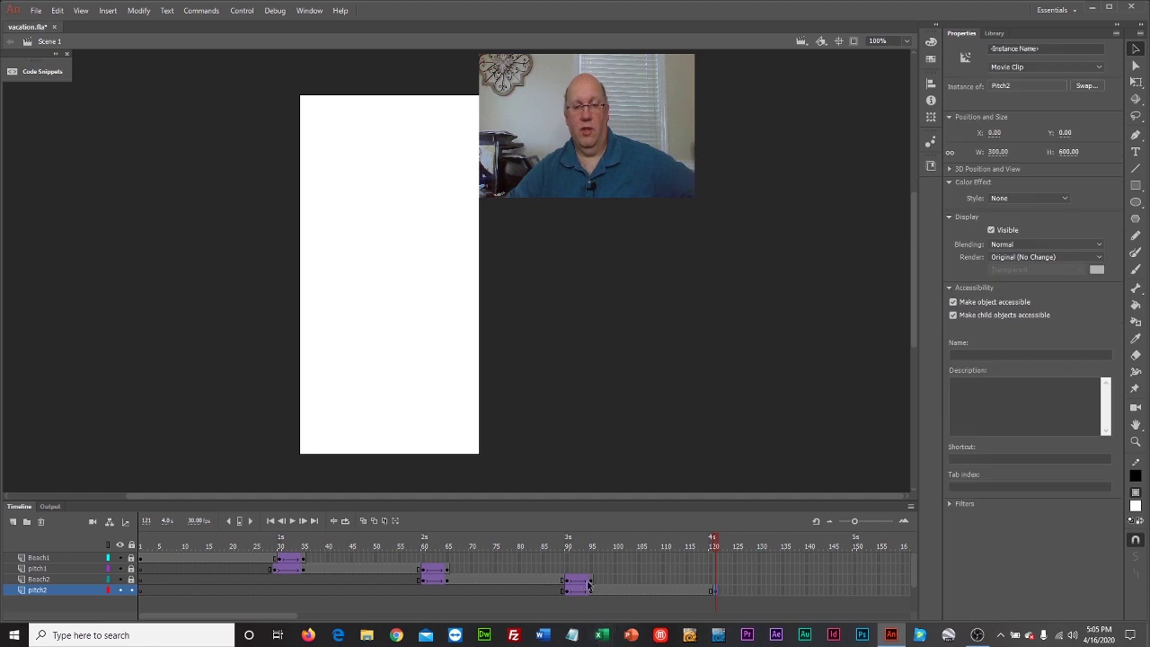
{"action": "mouse_move", "coordinate": [572, 552]}
{"action": "left_mouse_down"}
{"action": "mouse_move", "coordinate": [597, 543]}
{"action": "mouse_move", "coordinate": [573, 539]}
{"action": "mouse_move", "coordinate": [590, 540]}
{"action": "left_mouse_up"}
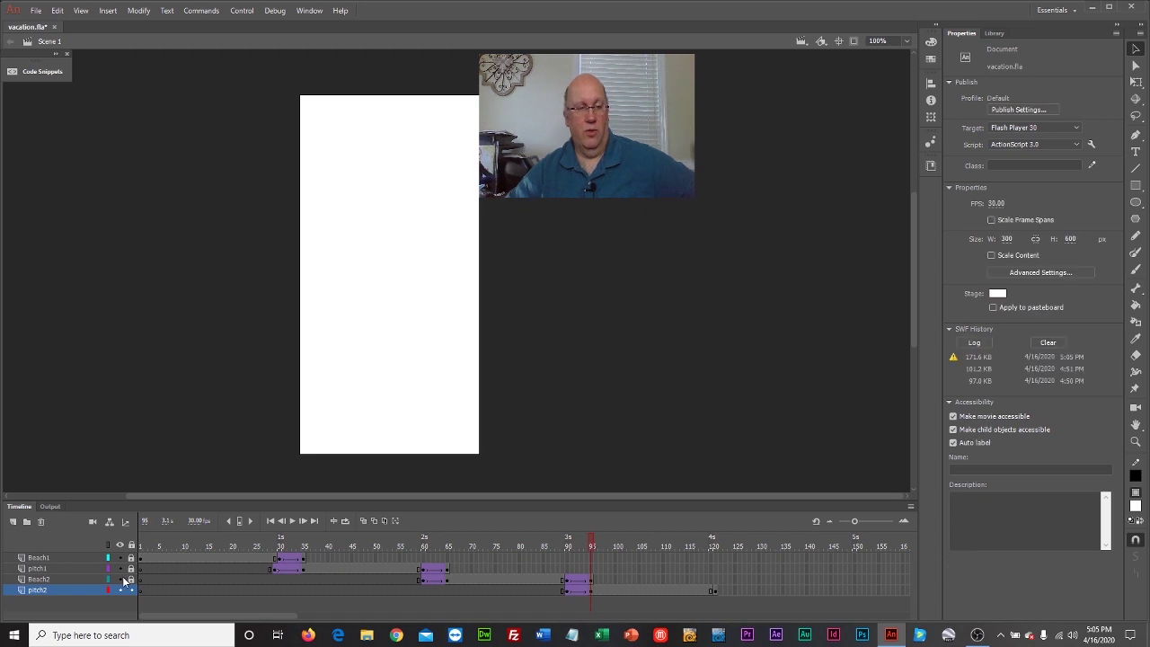
{"action": "mouse_move", "coordinate": [588, 543]}
{"action": "left_mouse_down"}
{"action": "mouse_move", "coordinate": [568, 543]}
{"action": "mouse_move", "coordinate": [591, 540]}
{"action": "left_mouse_up"}
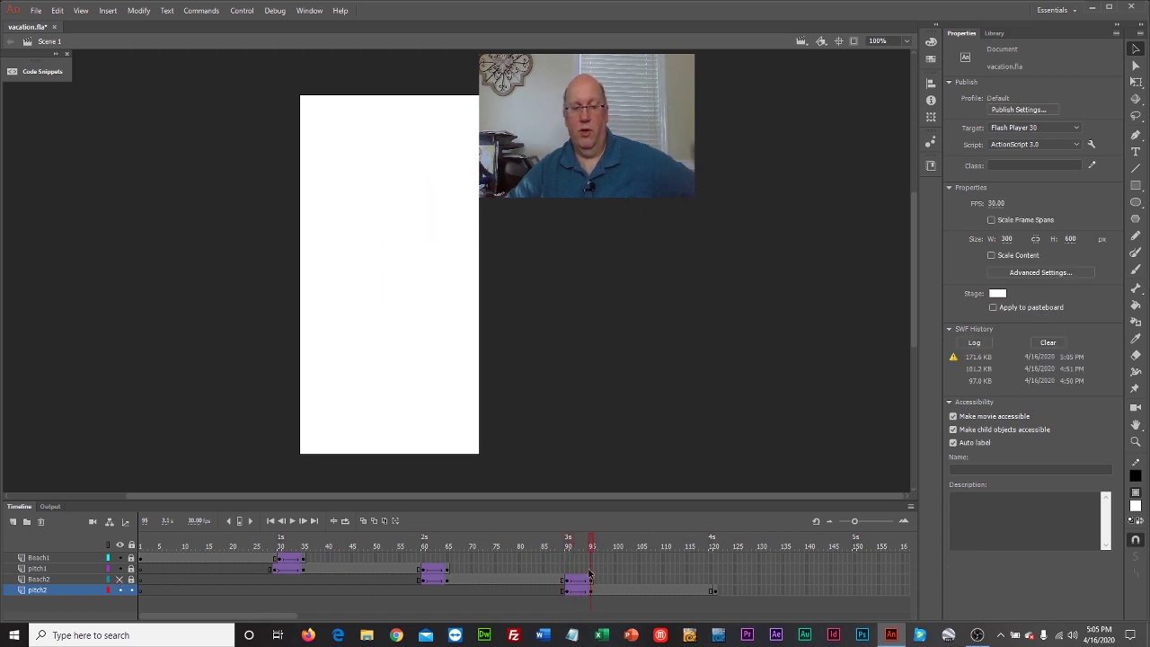
Set the pitch2 layer's Alpha to 100% at frame 95.
{"action": "left_click", "coordinate": [591, 592]}
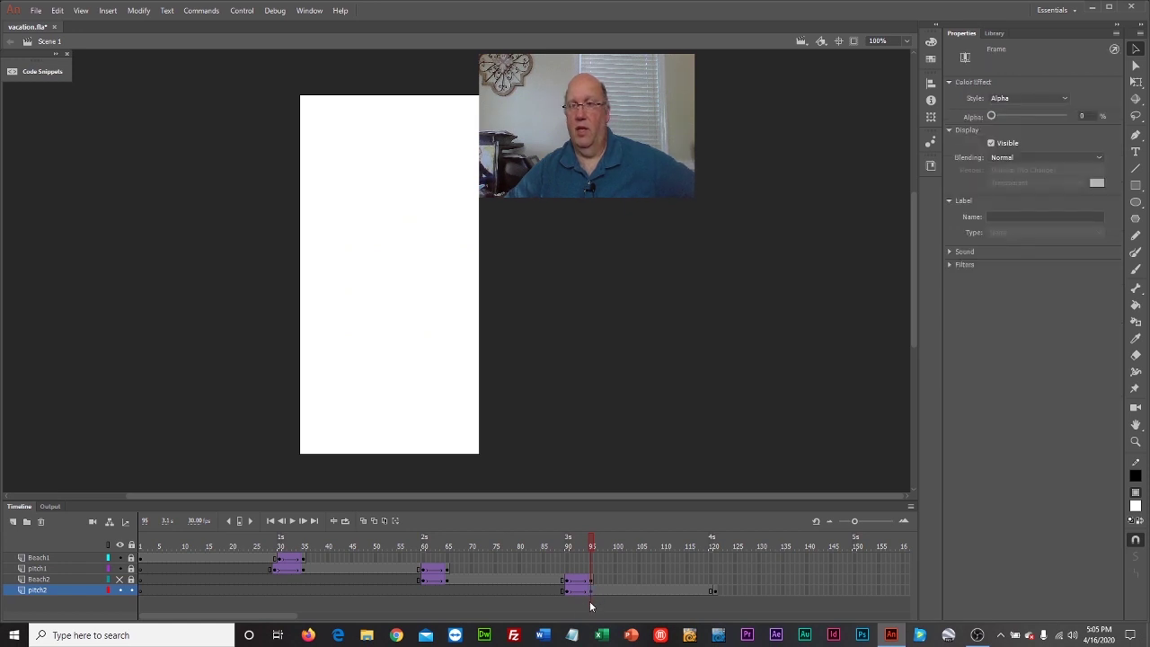
{"action": "left_click_drag", "start_coordinate": [993, 117], "coordinate": [1074, 113]}
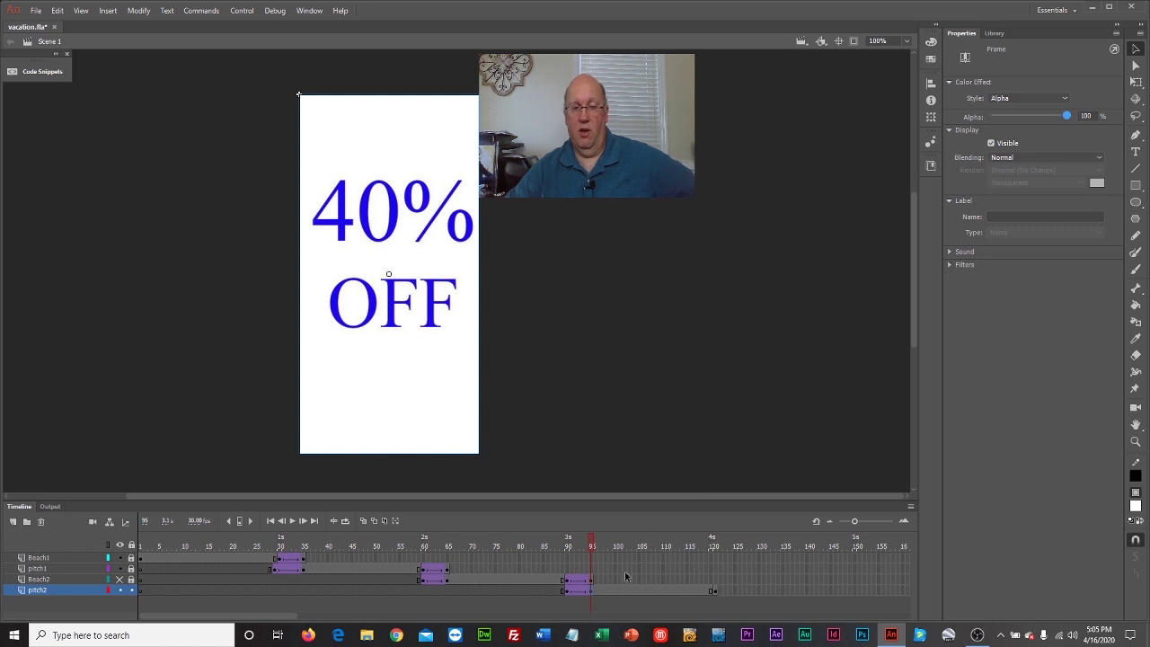
Set the pitch2 layer's Alpha to 0% at frame 90, the start of its tween.
{"action": "left_click", "coordinate": [568, 591]}
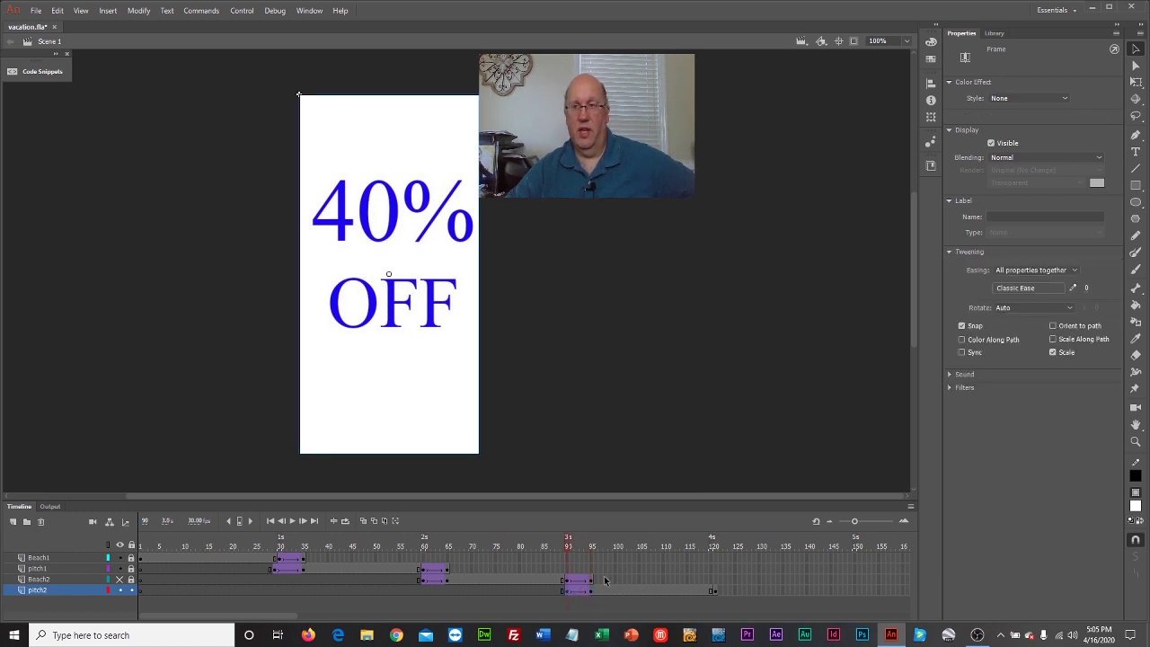
{"action": "left_click", "coordinate": [1013, 99]}
{"action": "left_click", "coordinate": [1011, 163]}
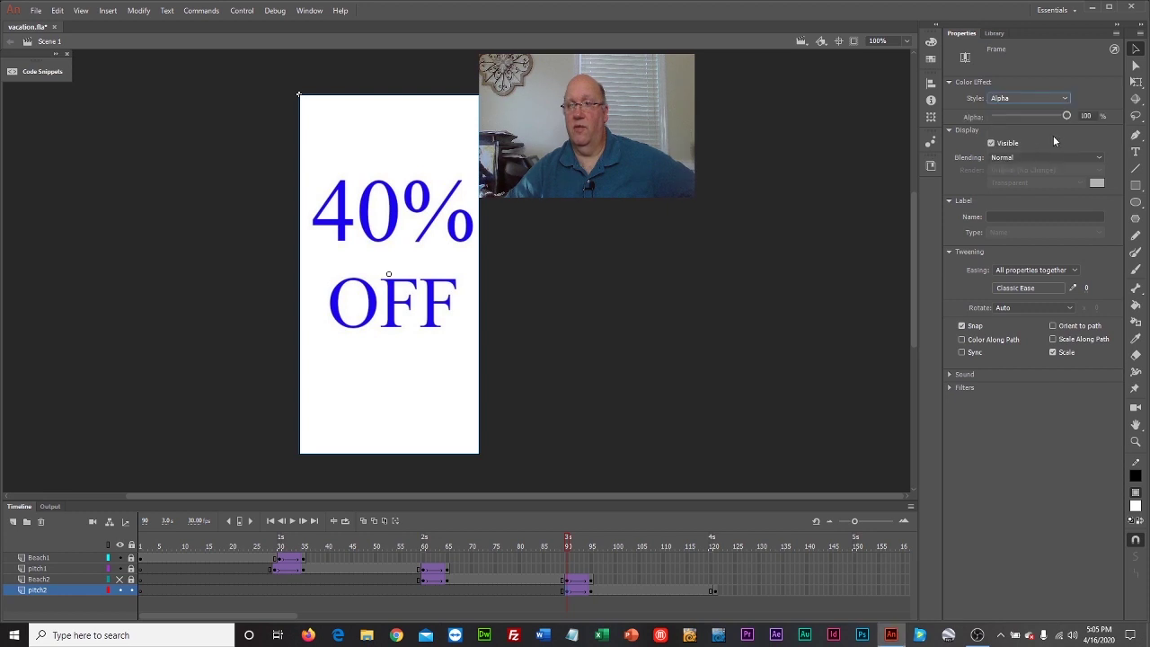
{"action": "left_click_drag", "start_coordinate": [1068, 117], "coordinate": [1034, 119]}
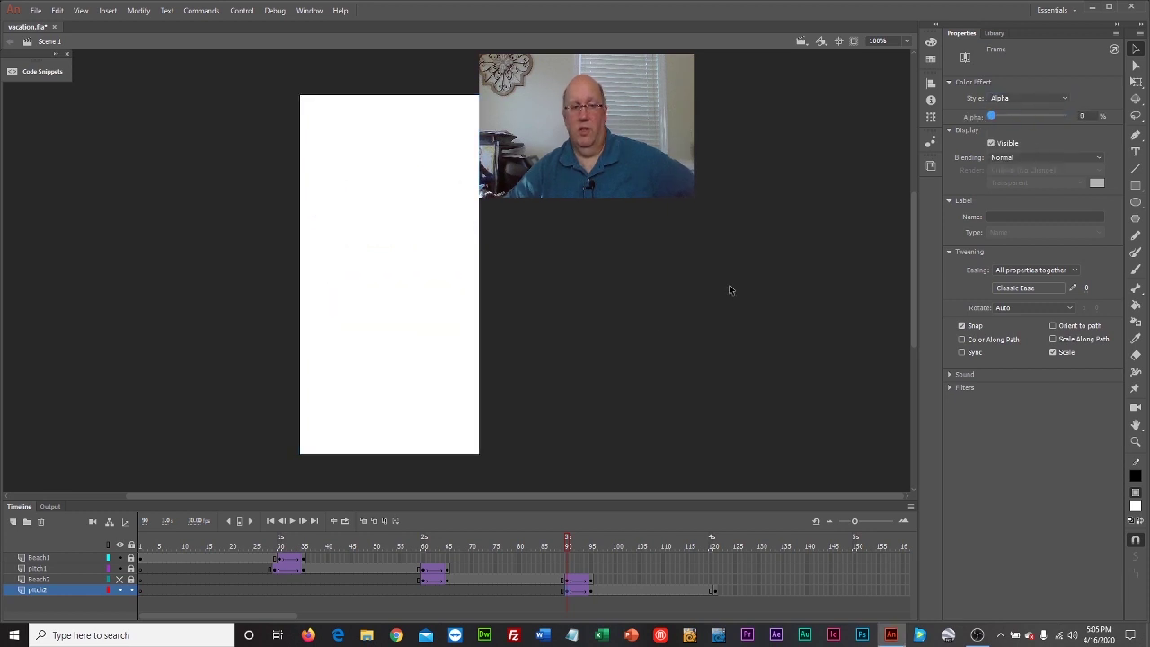
Test the movie, then scrub the timeline from frame 90 to frame 121.
{"action": "key", "text": "ctrl+Return"}
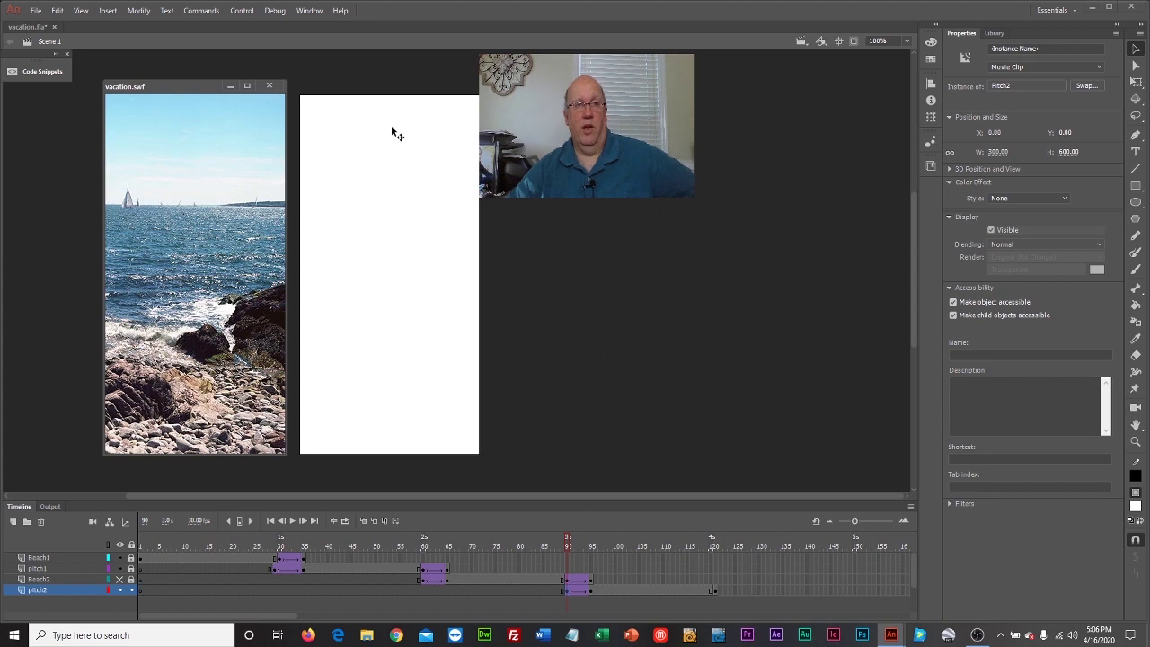
{"action": "left_click", "coordinate": [267, 86]}
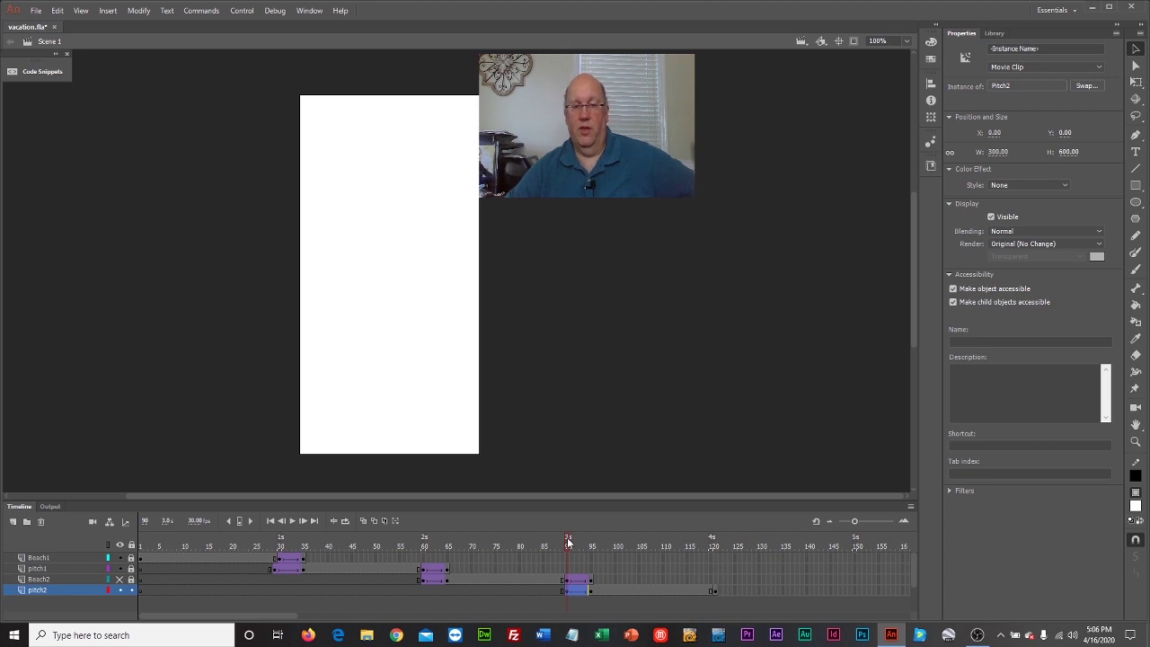
{"action": "left_click_drag", "start_coordinate": [568, 542], "coordinate": [716, 551]}
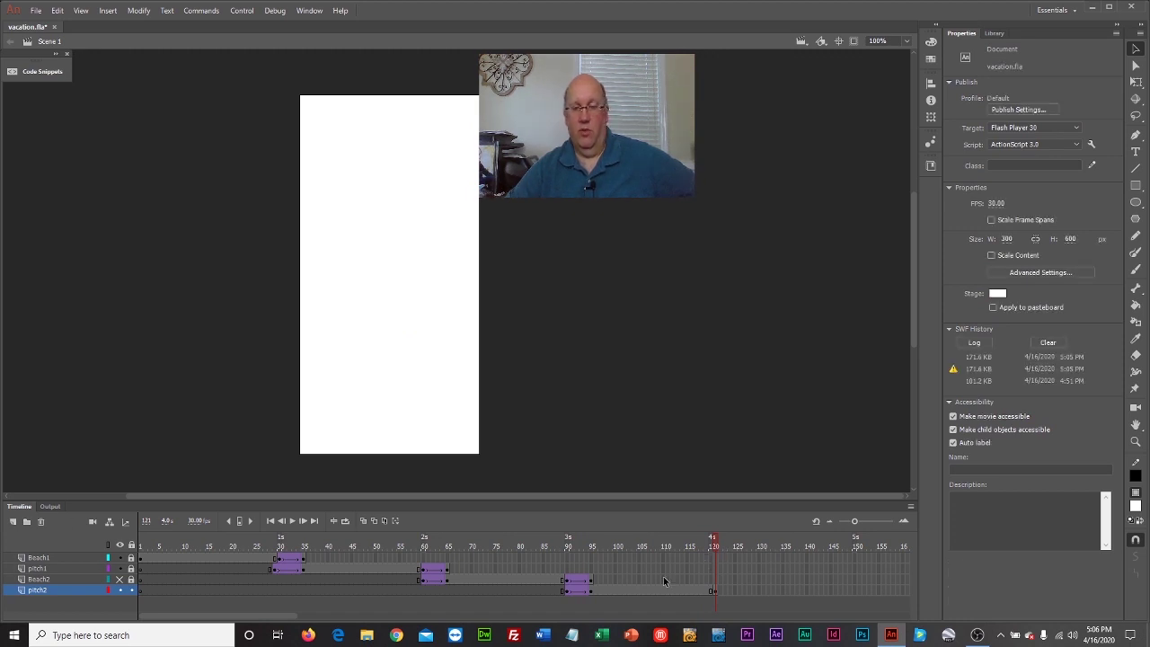
Insert keyframes at frames 120 and 125 of the Beach1 layer.
{"action": "left_click", "coordinate": [710, 555]}
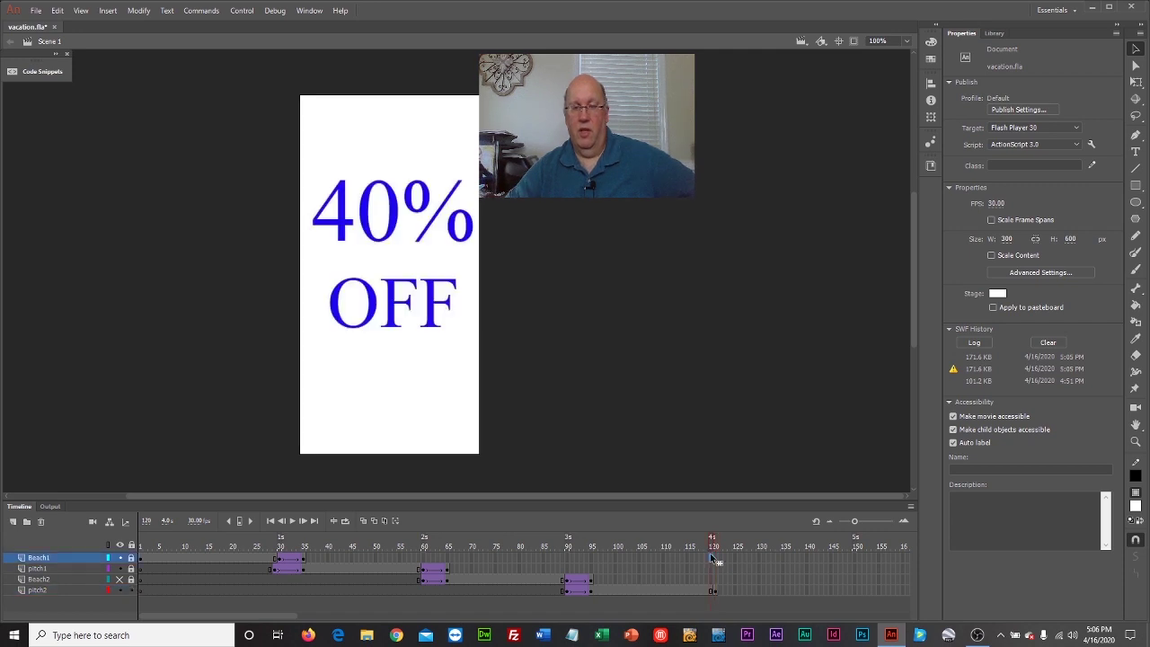
{"action": "right_click", "coordinate": [710, 553]}
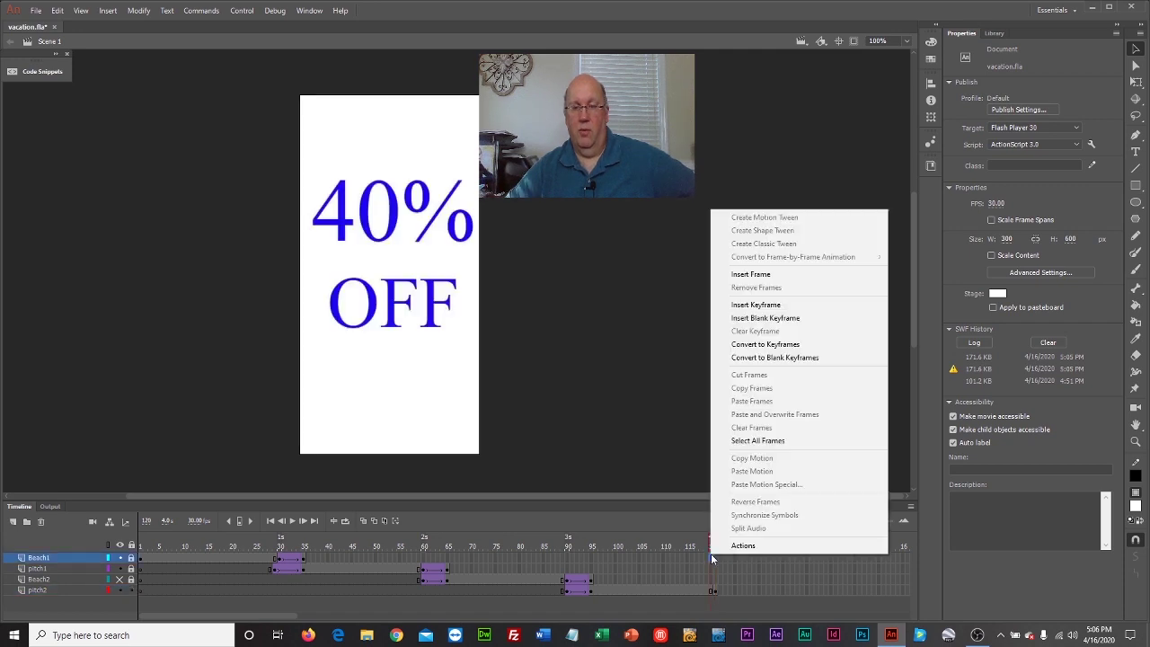
{"action": "left_click", "coordinate": [772, 307]}
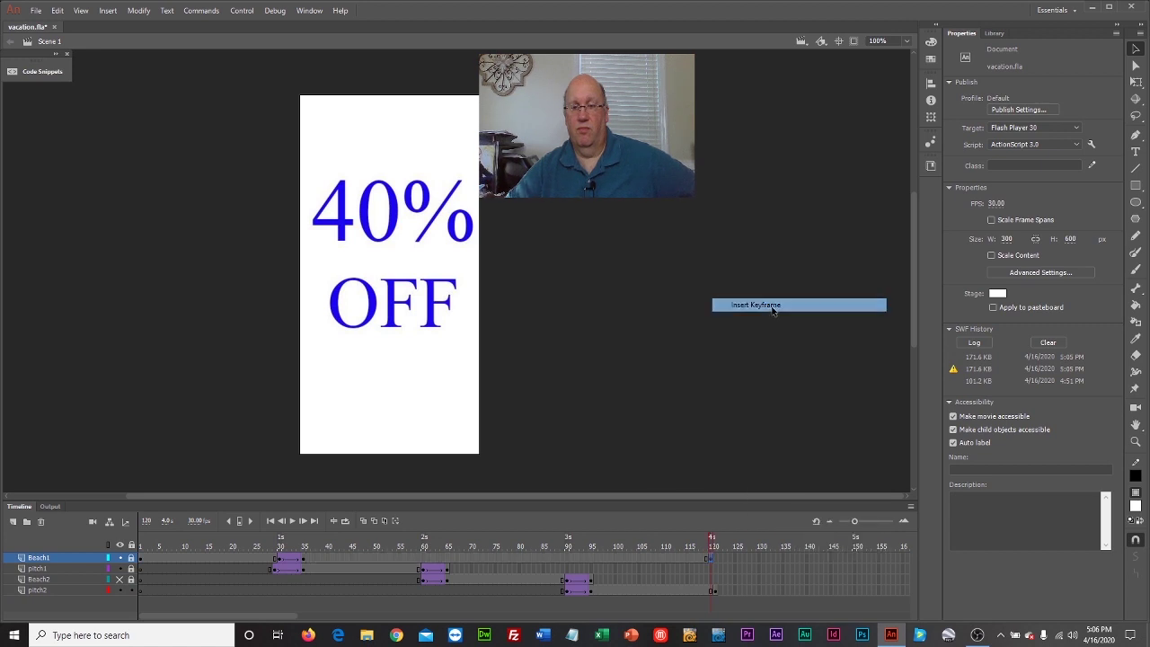
{"action": "left_click", "coordinate": [736, 557]}
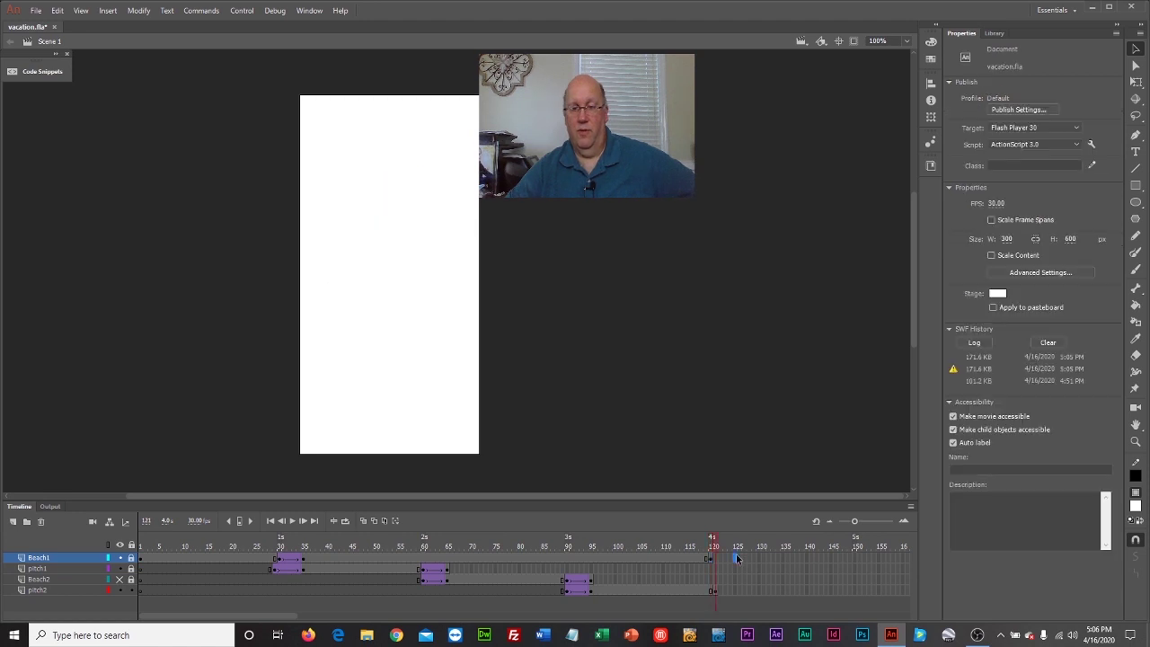
{"action": "right_click", "coordinate": [736, 557]}
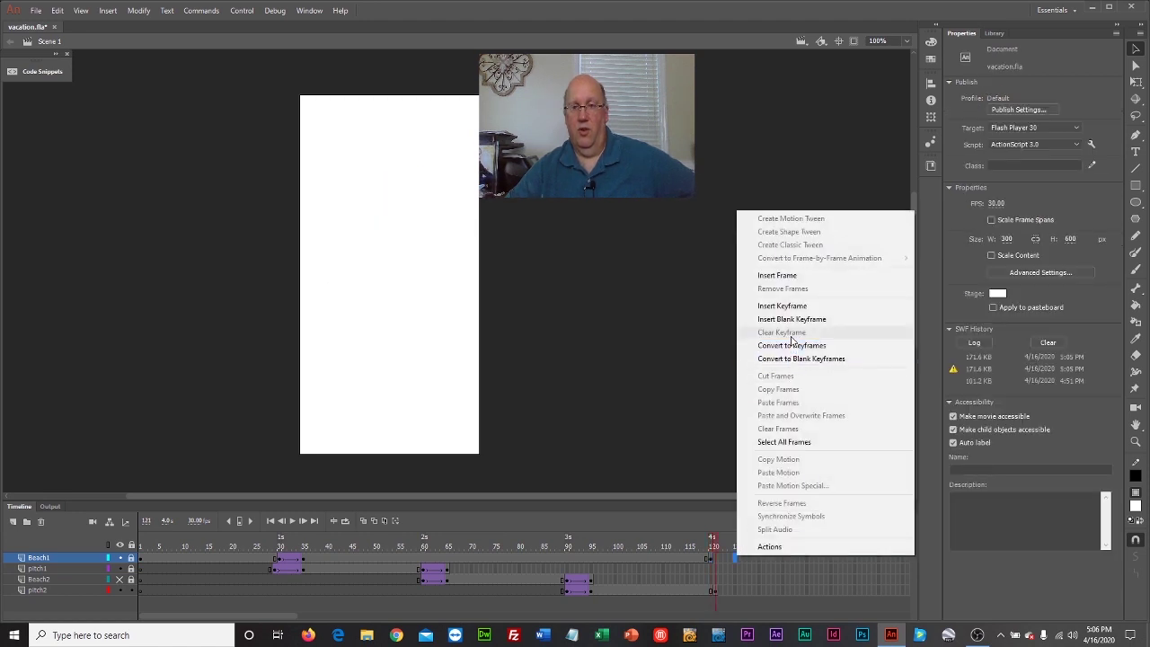
{"action": "left_click", "coordinate": [790, 306]}
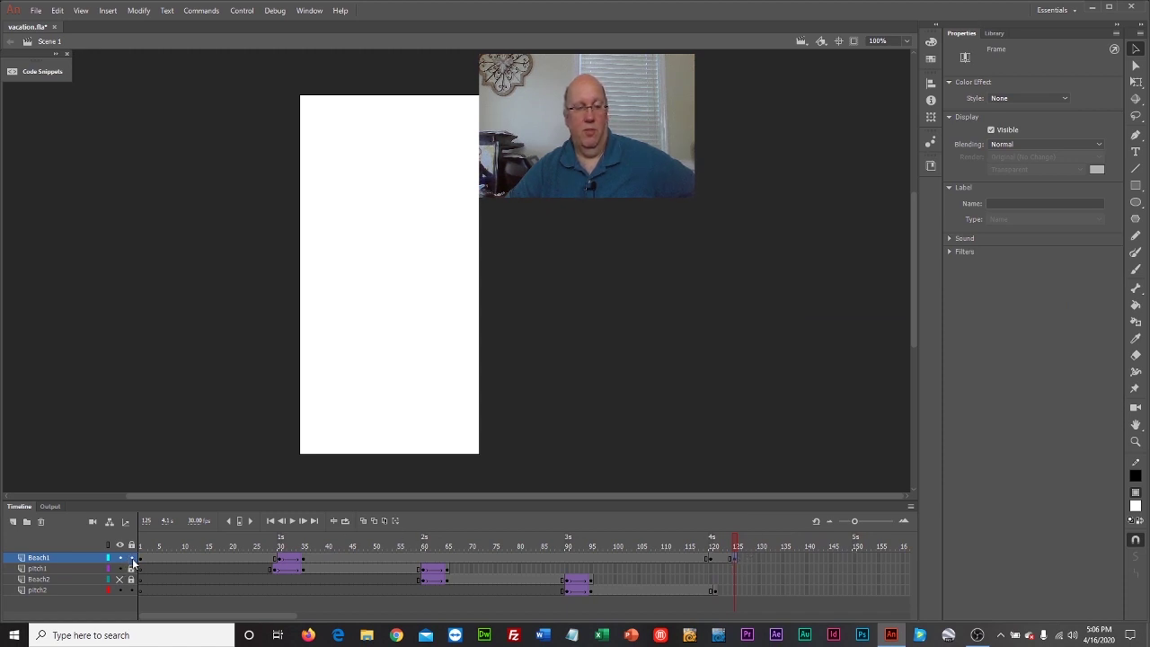
Set the beach1 image's Alpha to 100% at frame 125 and create a classic tween between frames 120 and 125.
{"action": "left_click", "coordinate": [369, 368]}
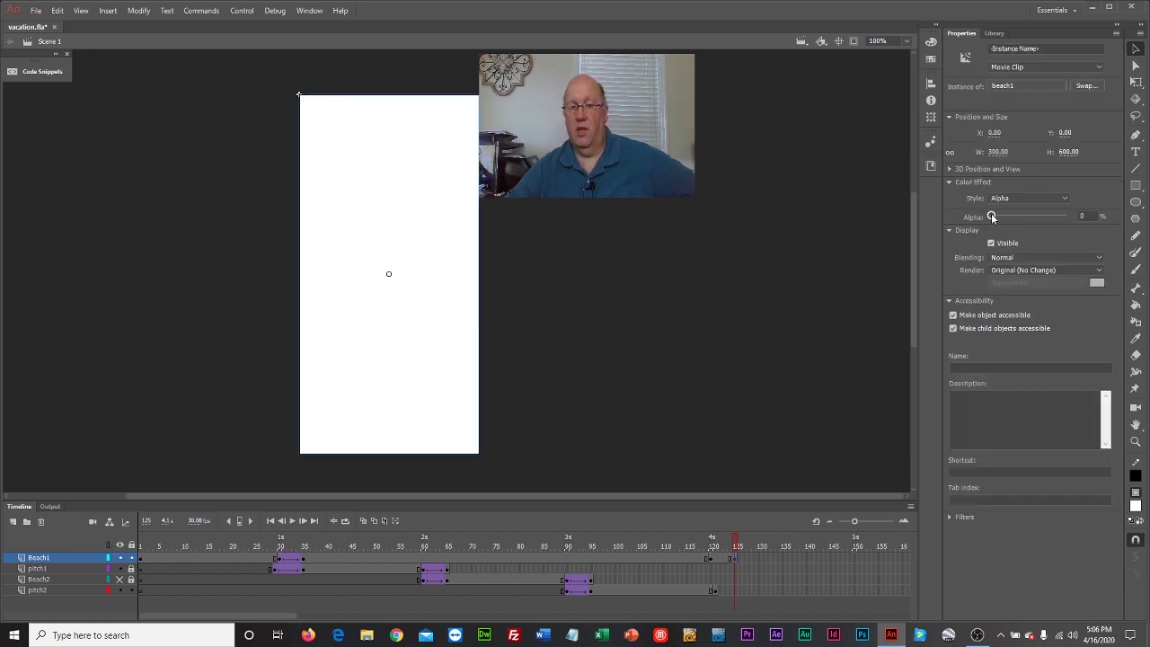
{"action": "left_click_drag", "start_coordinate": [992, 217], "coordinate": [1072, 228]}
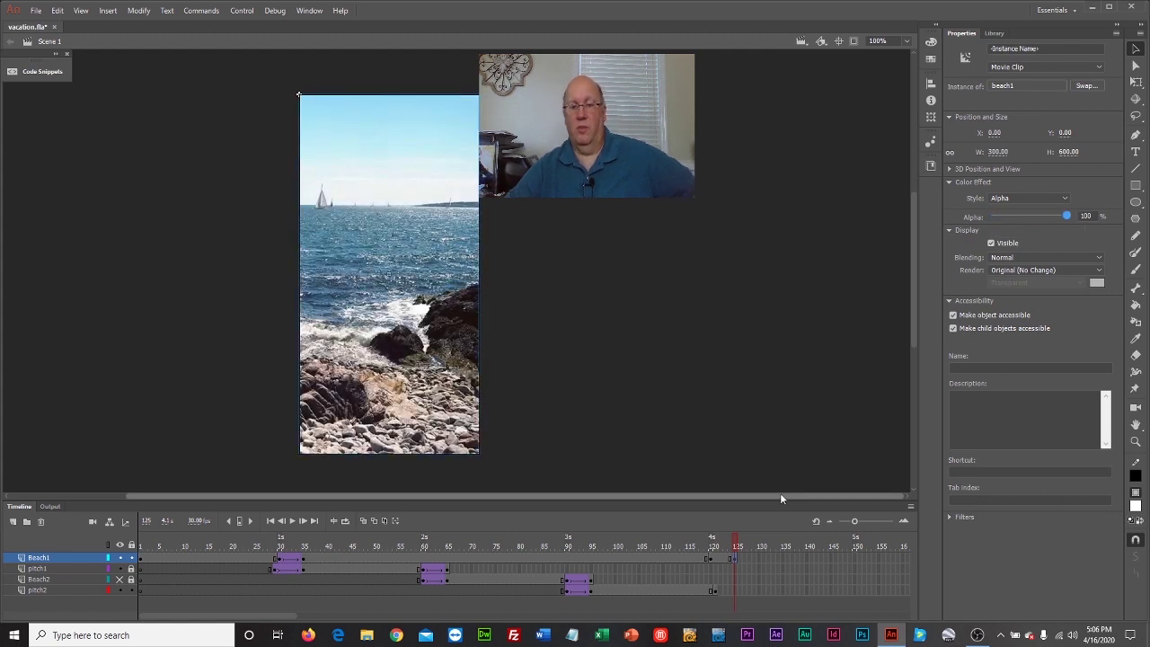
{"action": "right_click", "coordinate": [718, 557]}
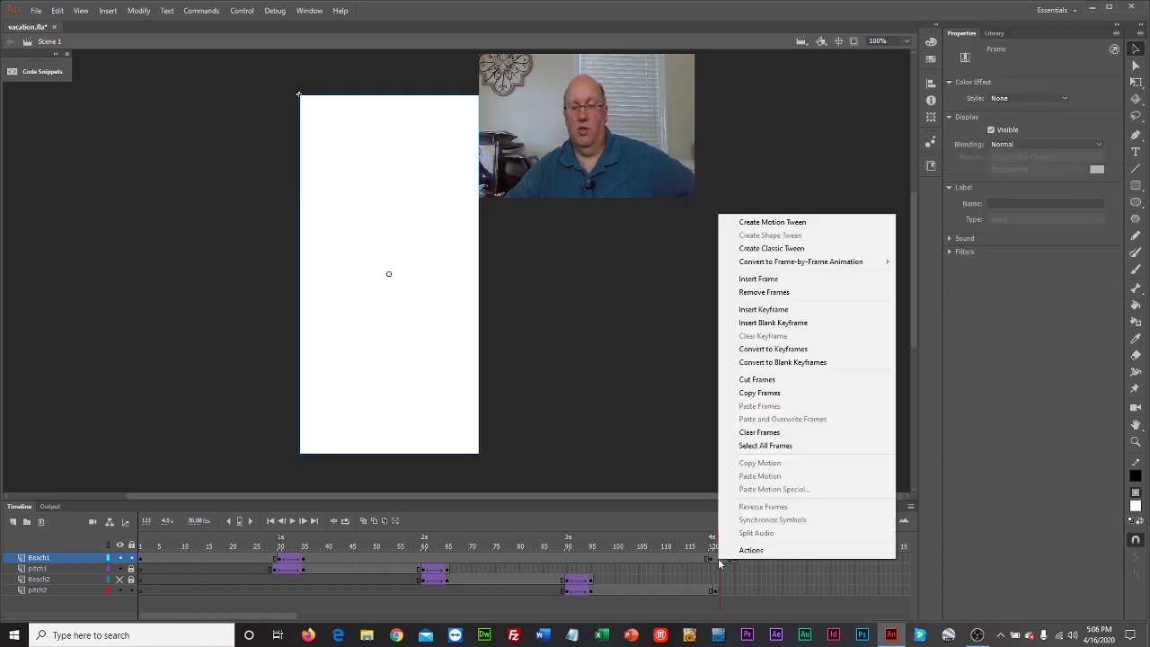
{"action": "left_click", "coordinate": [785, 249]}
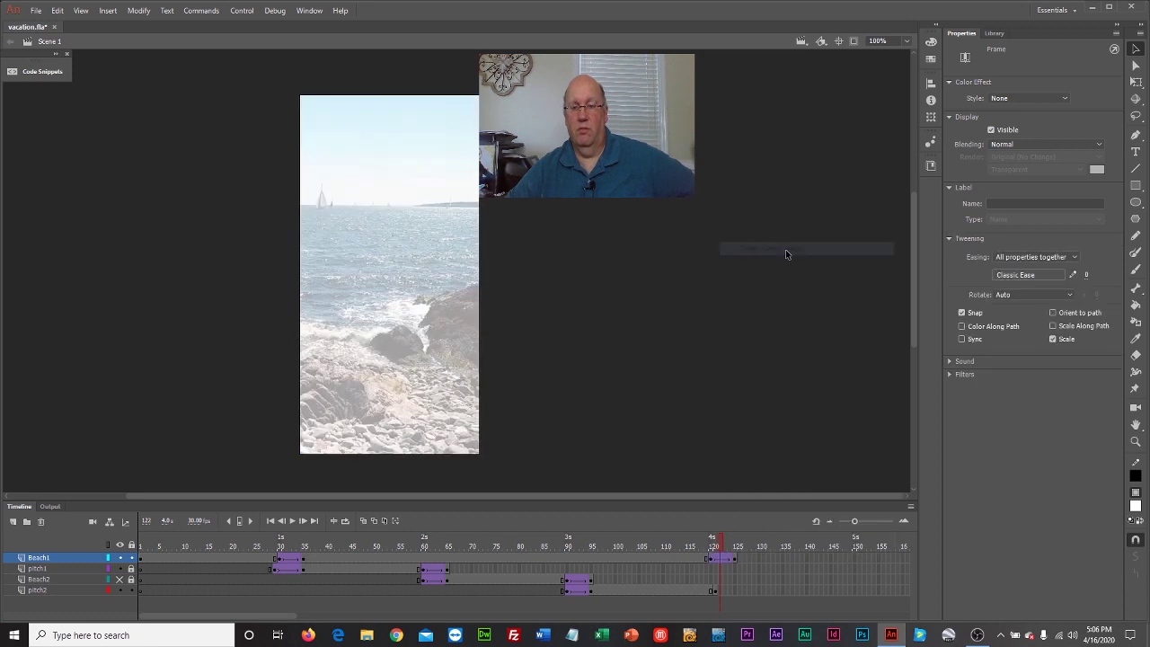
Check the beach image at frame 125 and test the movie to review the complete banner loop.
{"action": "left_click", "coordinate": [737, 545]}
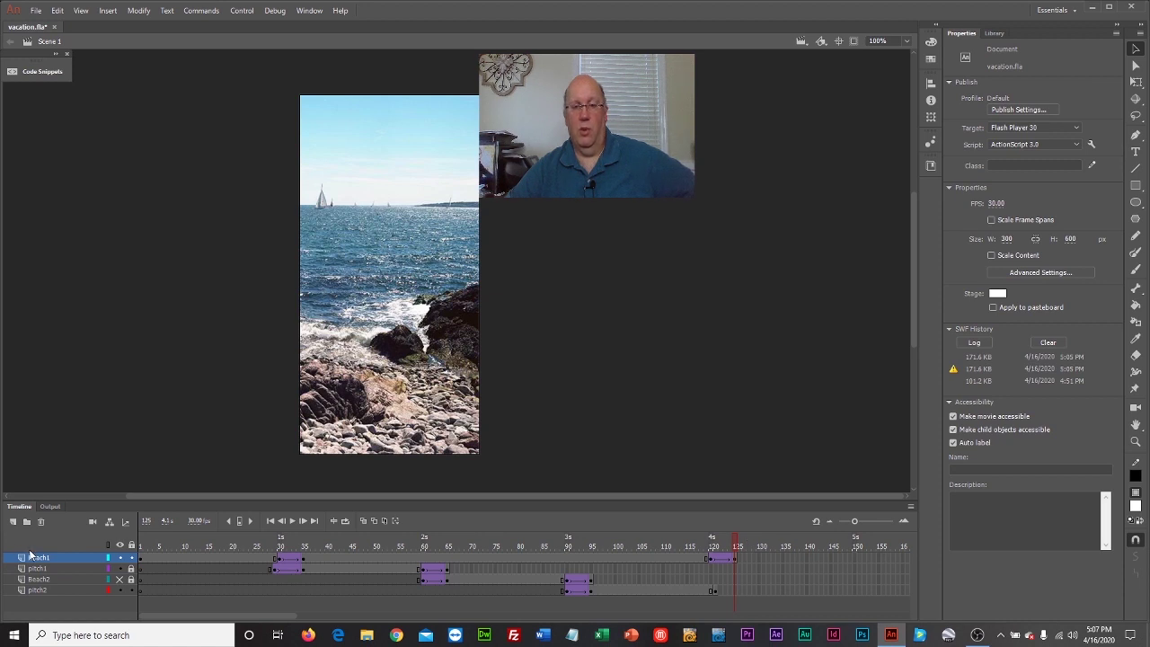
{"action": "key", "text": "ctrl+Return"}
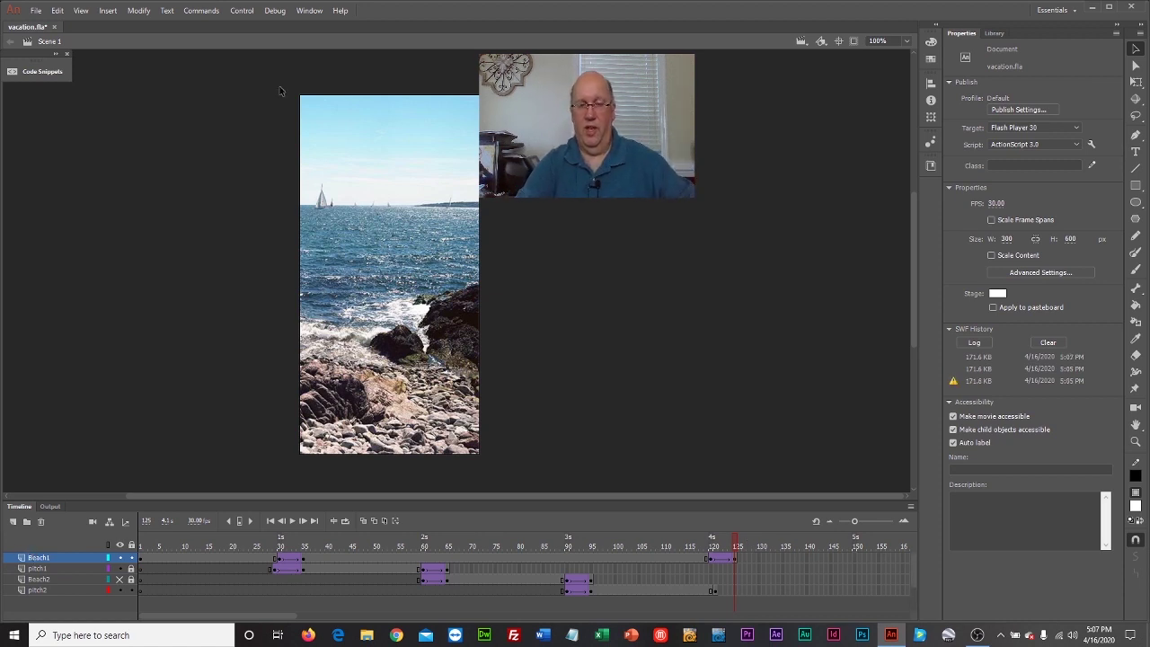
{"action": "key", "text": "ctrl+Return"}
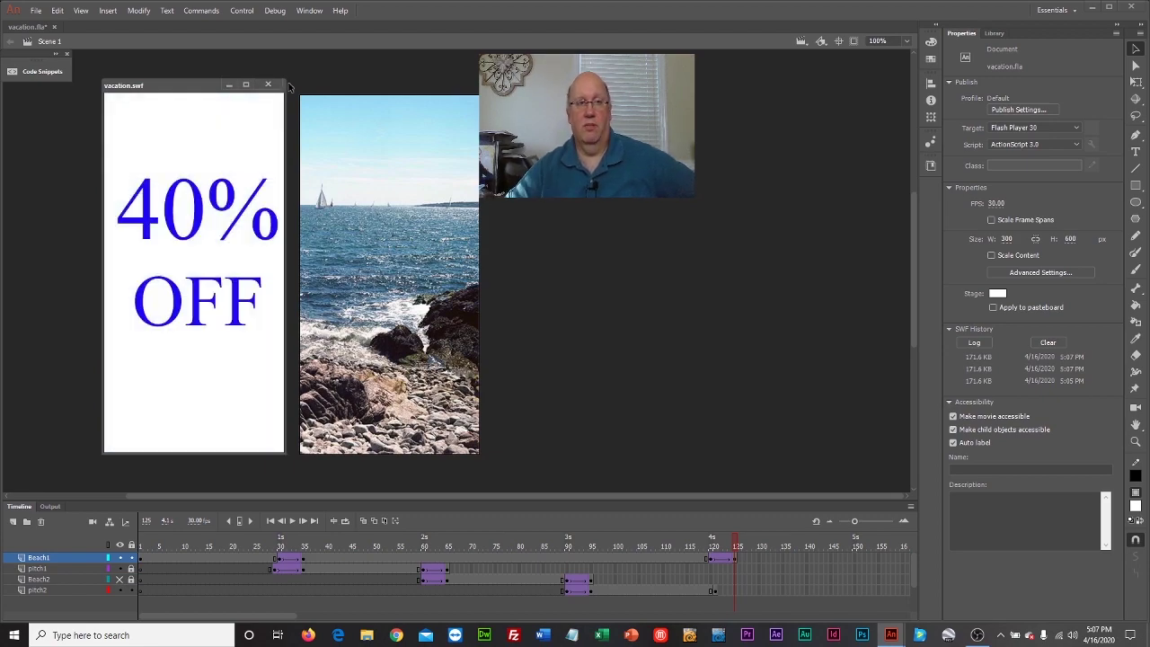
{"action": "left_click", "coordinate": [267, 85]}
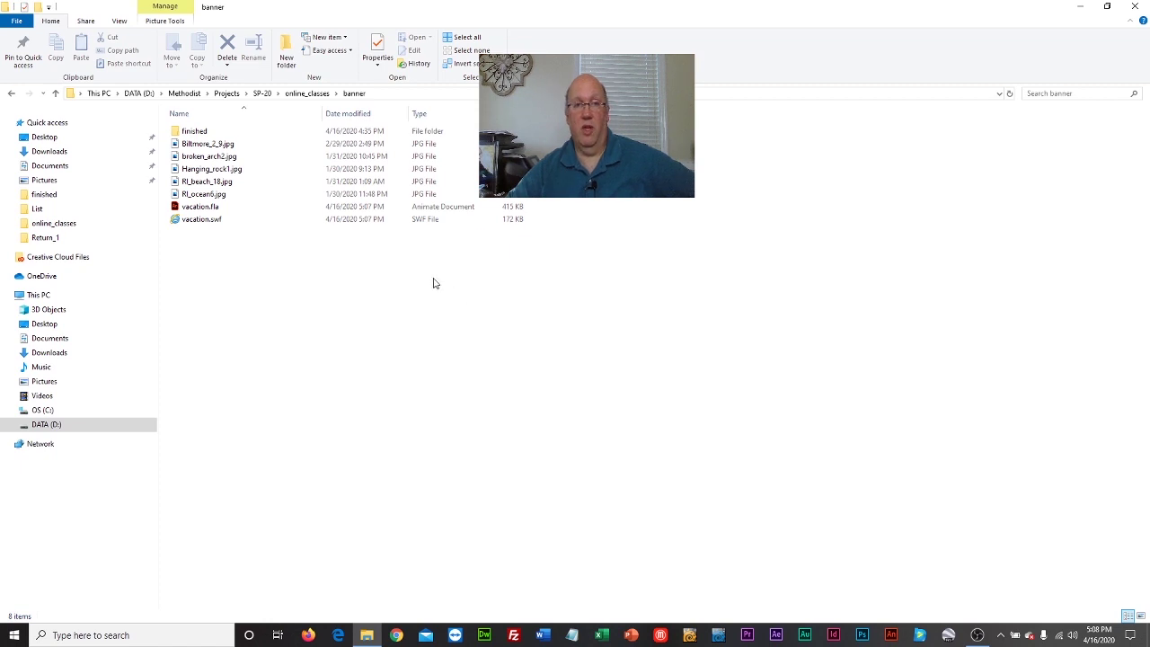
Open vacation.swf from the banner folder in Internet Explorer and allow its blocked content to play.
{"action": "double_click", "coordinate": [202, 221]}
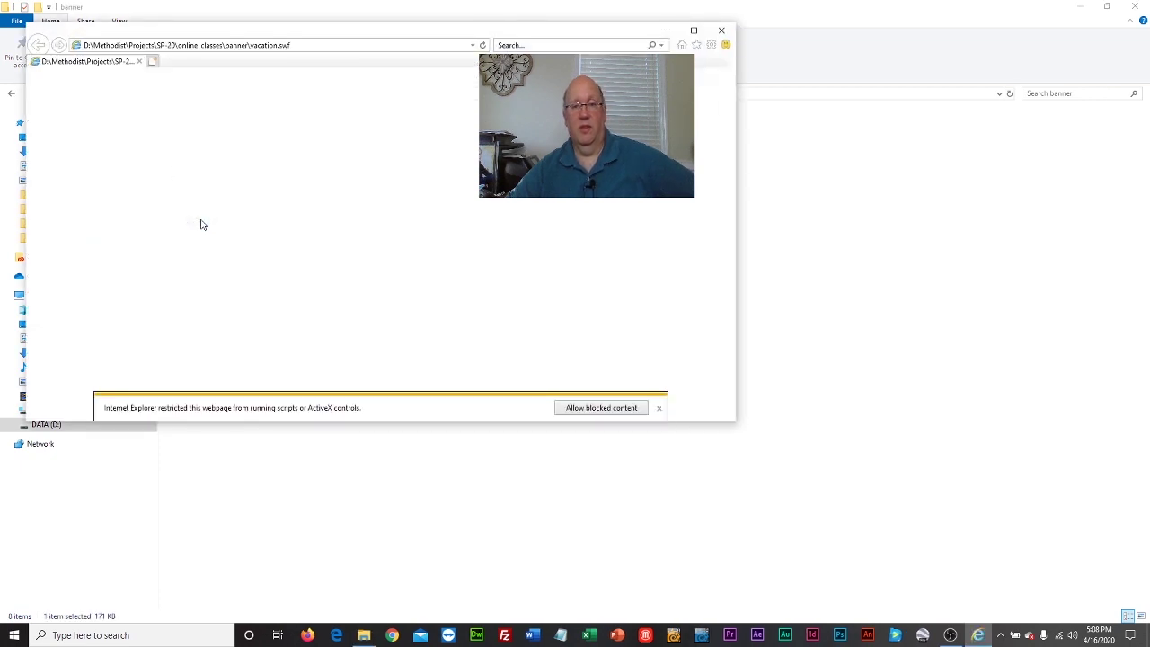
{"action": "left_click", "coordinate": [609, 412]}
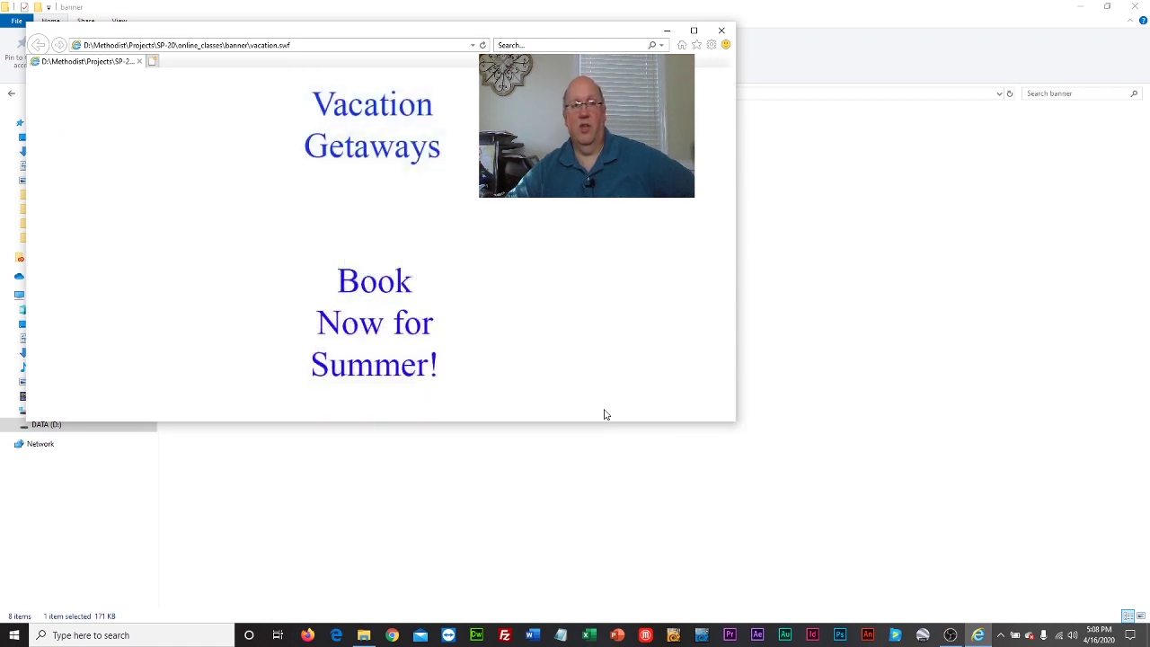